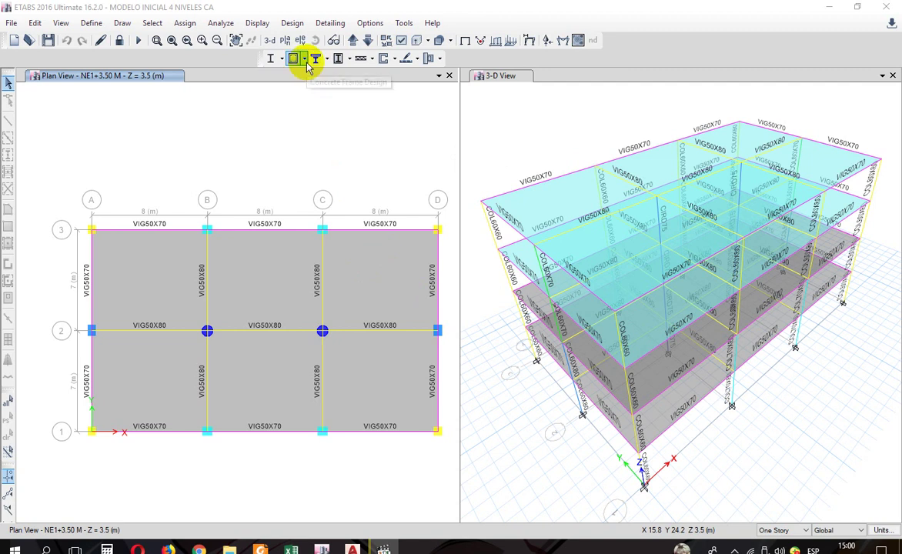
Review the concrete frame design preferences for the ACI 318-14 code and accept them.
left_click(305, 61)
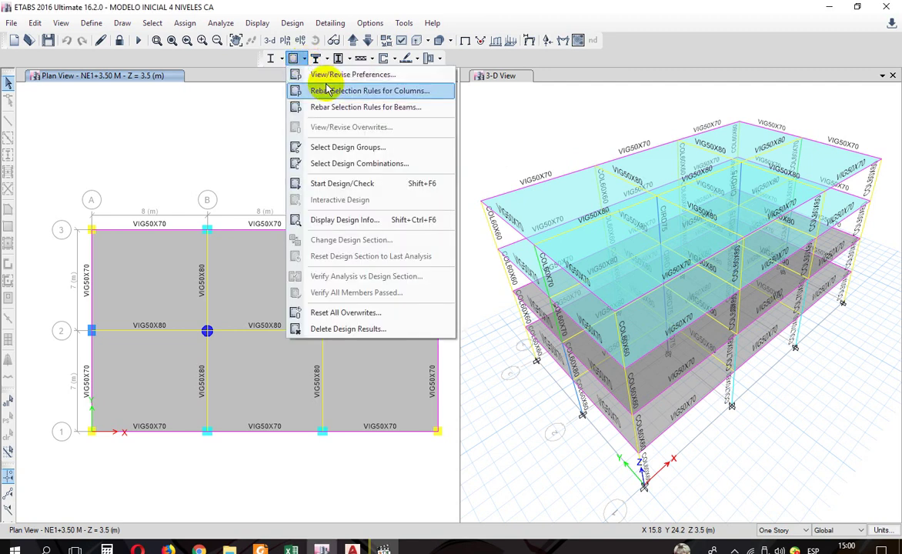
left_click(331, 75)
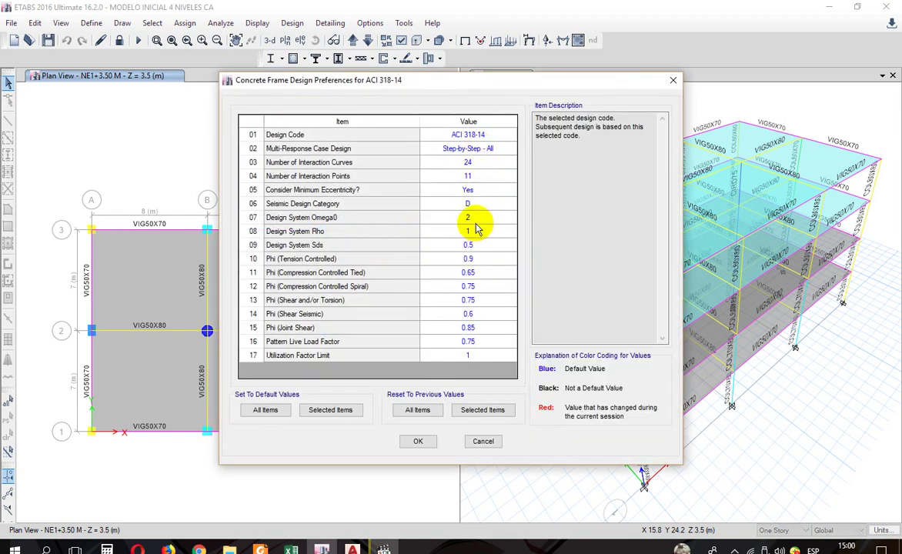
left_click(418, 442)
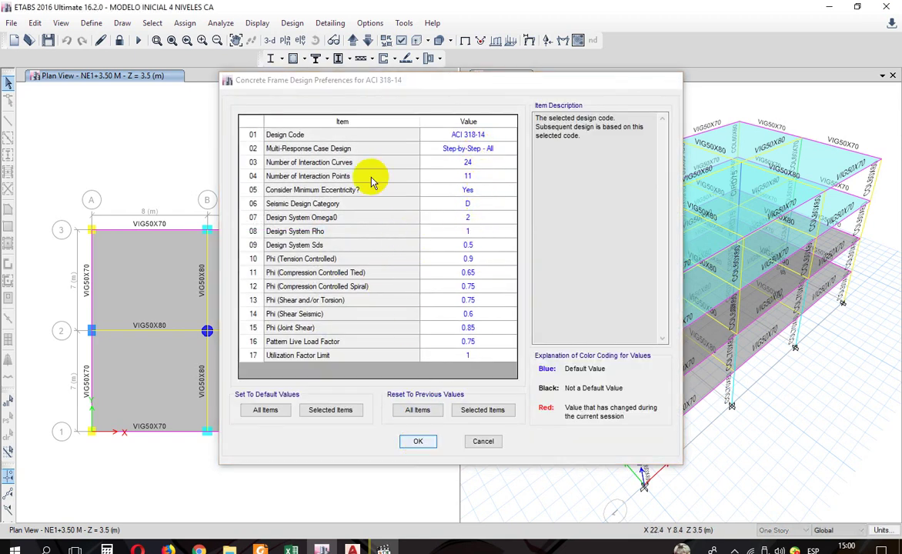
Review the concrete frame rebar selection rules for columns and for beams without changing them.
left_click(293, 24)
mouse_move(341, 60)
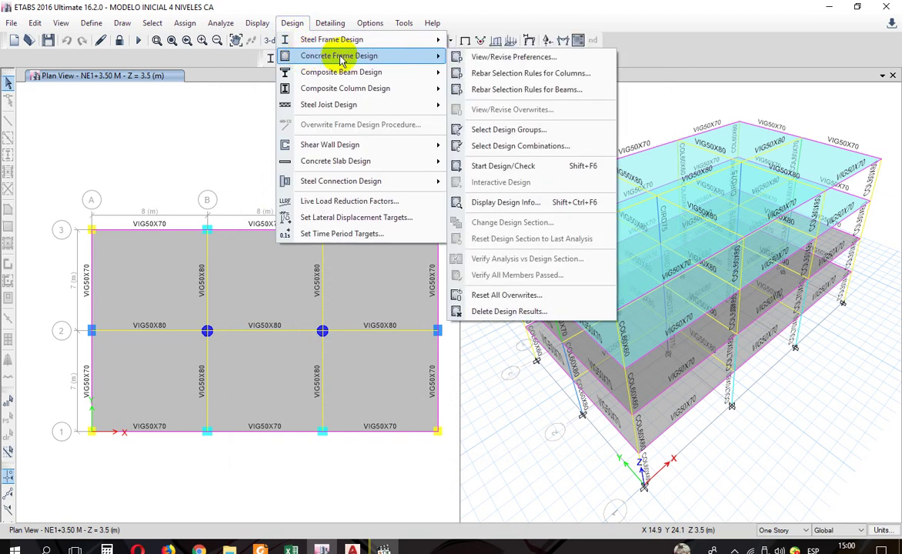
left_click(469, 73)
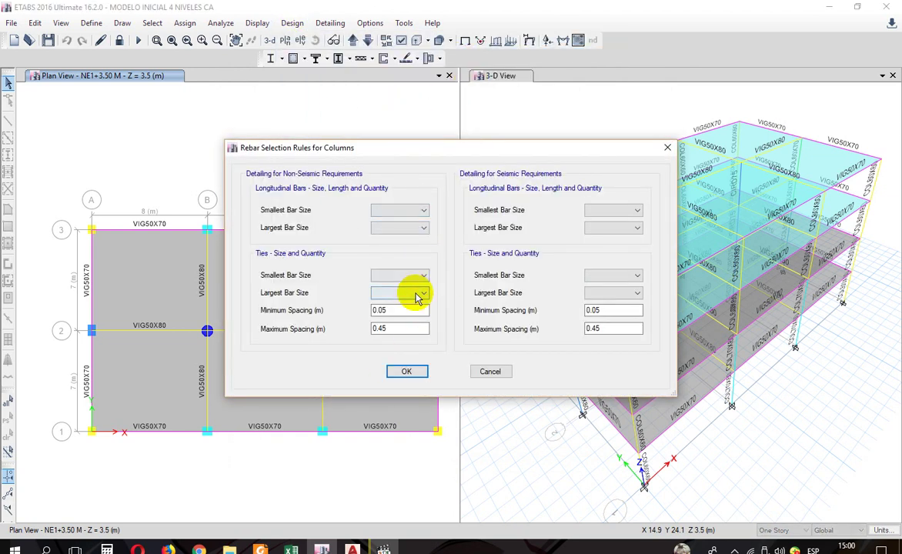
left_click(489, 373)
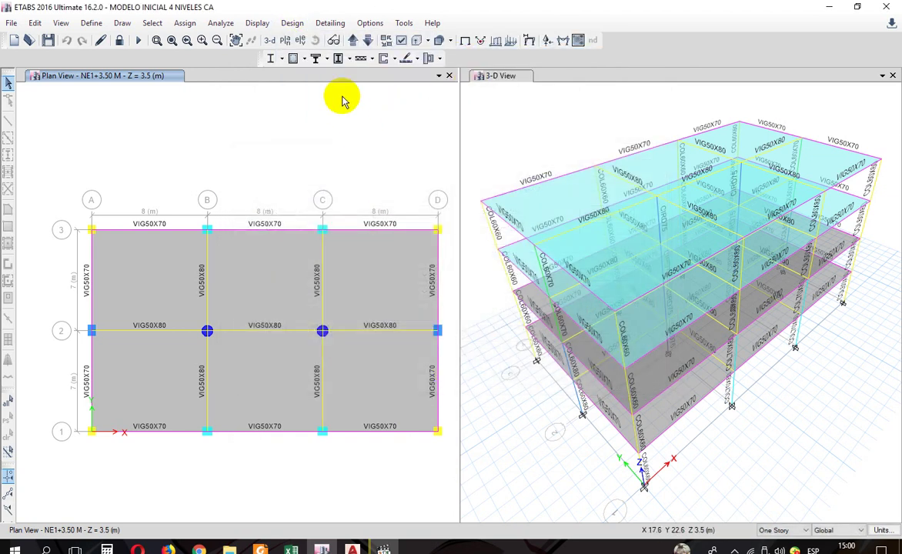
left_click(306, 60)
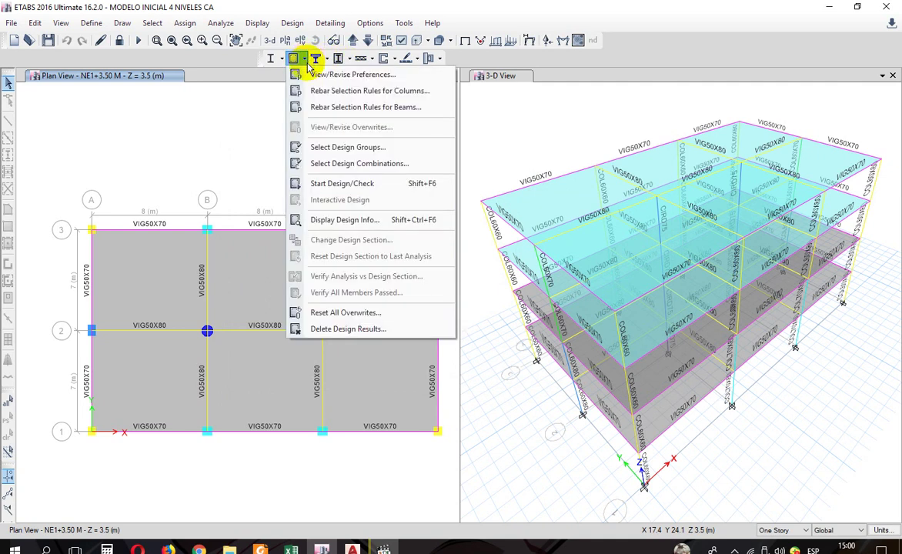
left_click(329, 107)
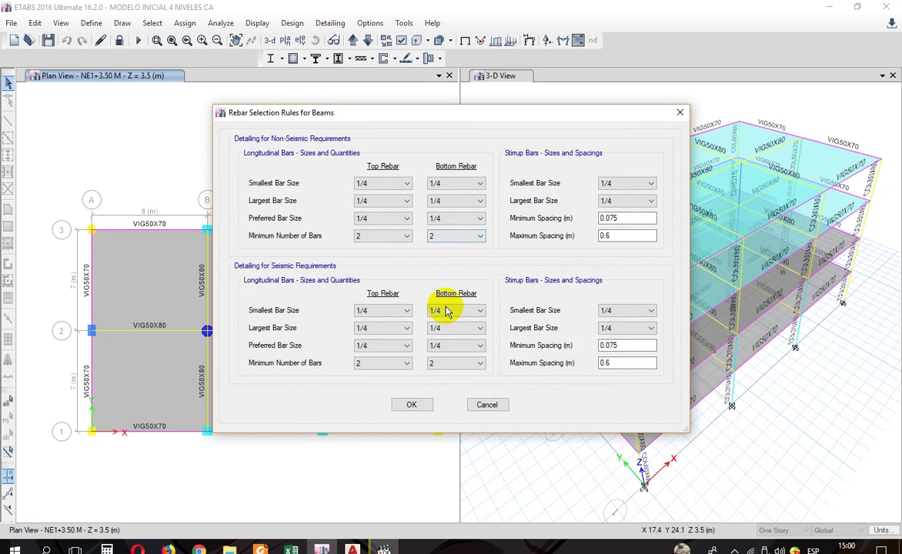
left_click(485, 406)
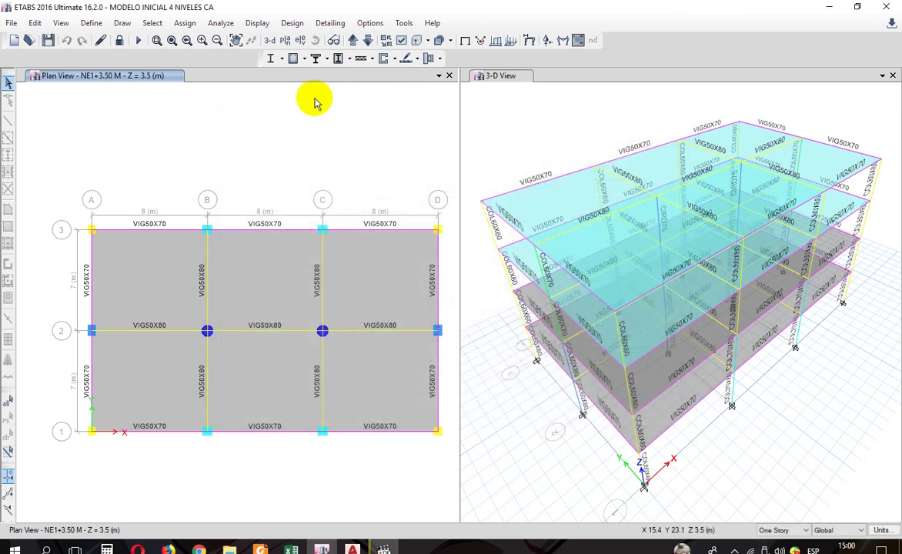
Check the concrete design group selection and the load combinations assigned to concrete frame design.
left_click(304, 61)
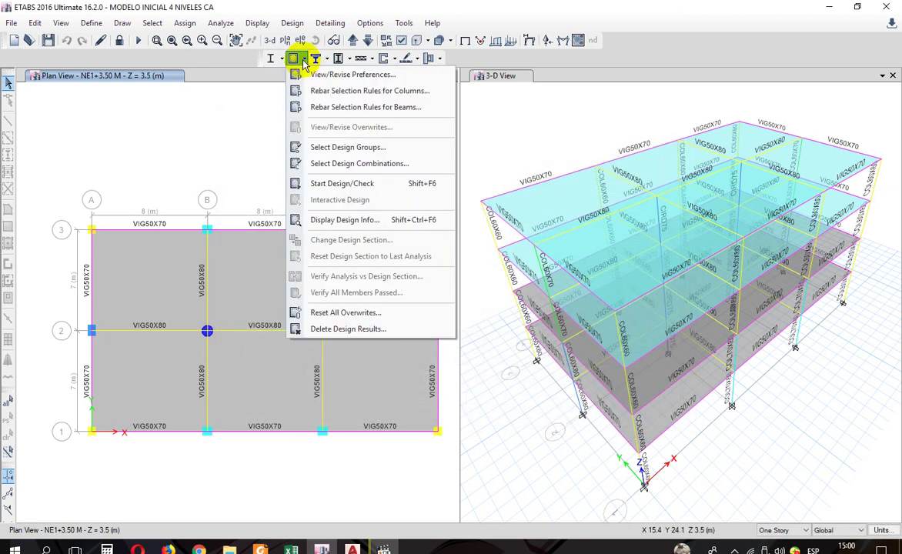
left_click(316, 149)
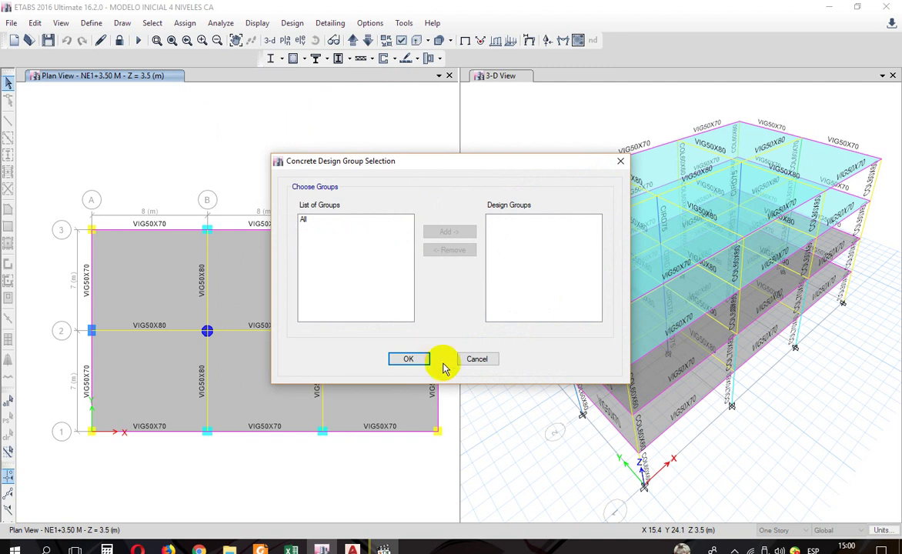
left_click(476, 359)
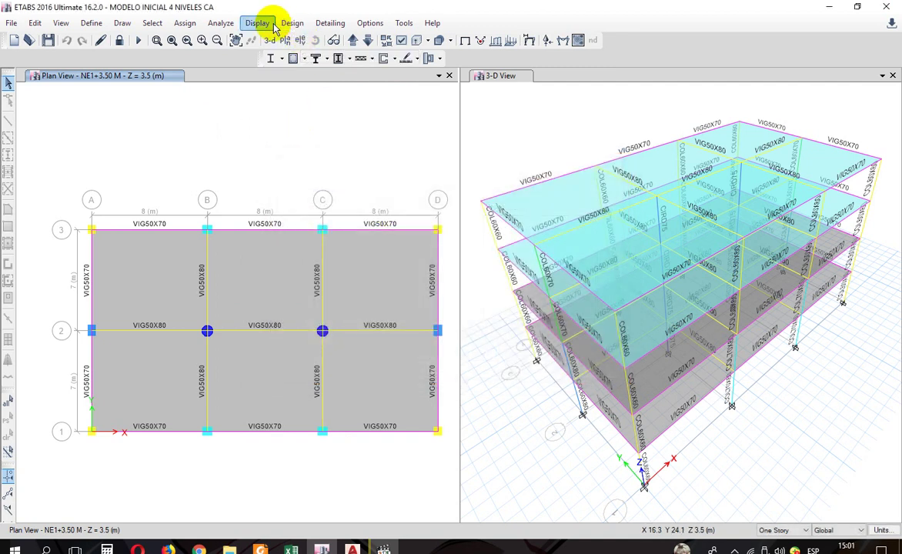
left_click(291, 24)
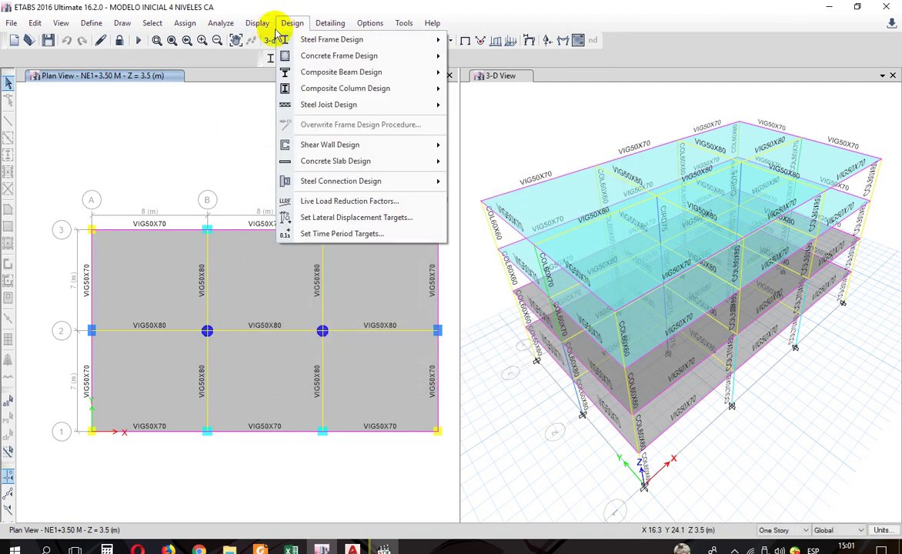
left_click(301, 59)
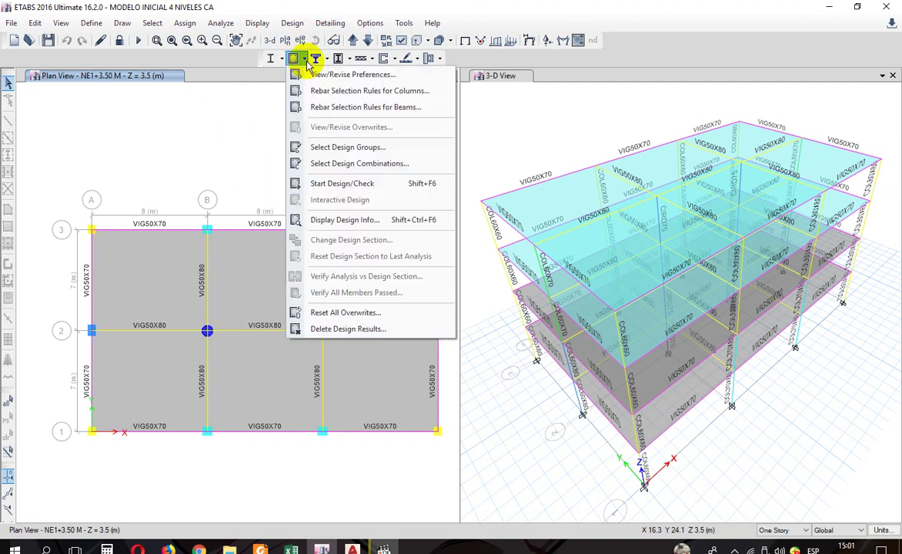
left_click(334, 165)
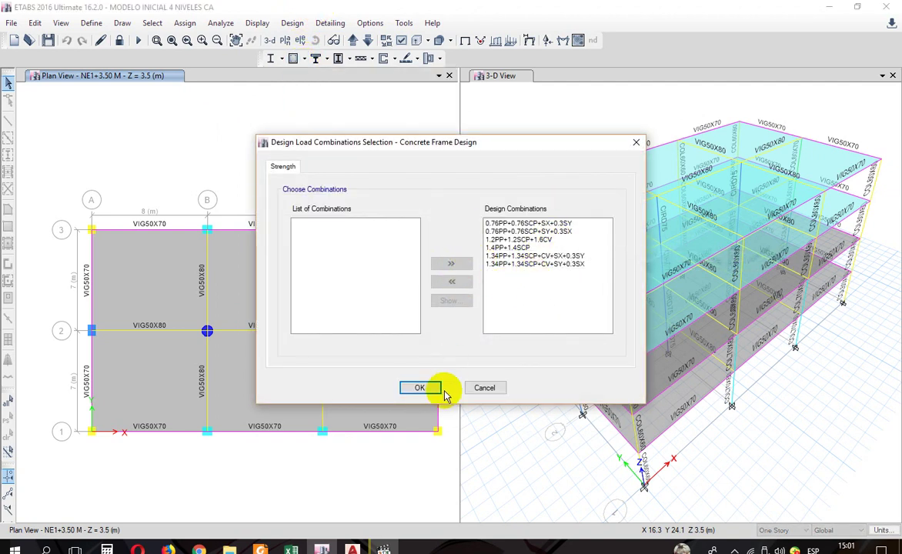
left_click(419, 387)
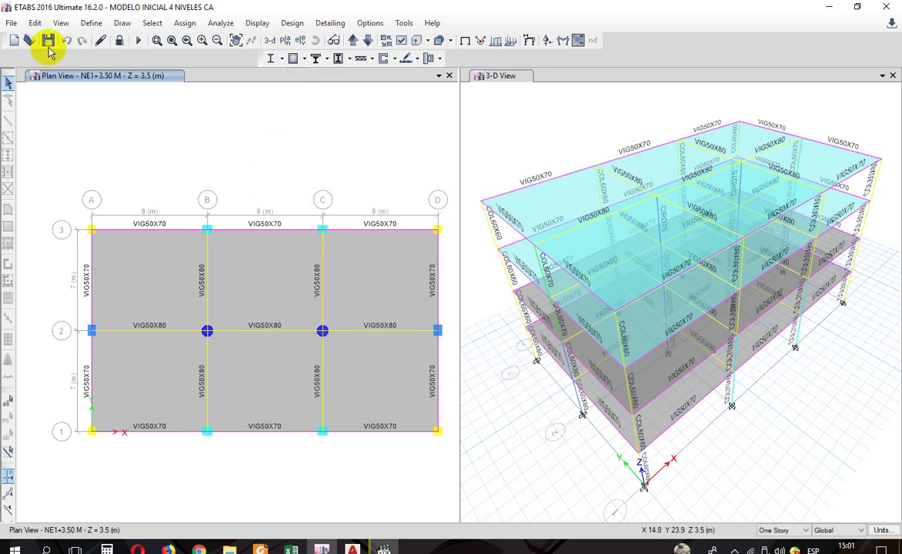
Check the design output and design input options for displaying concrete frame design results, leaving the display as it is.
left_click(90, 24)
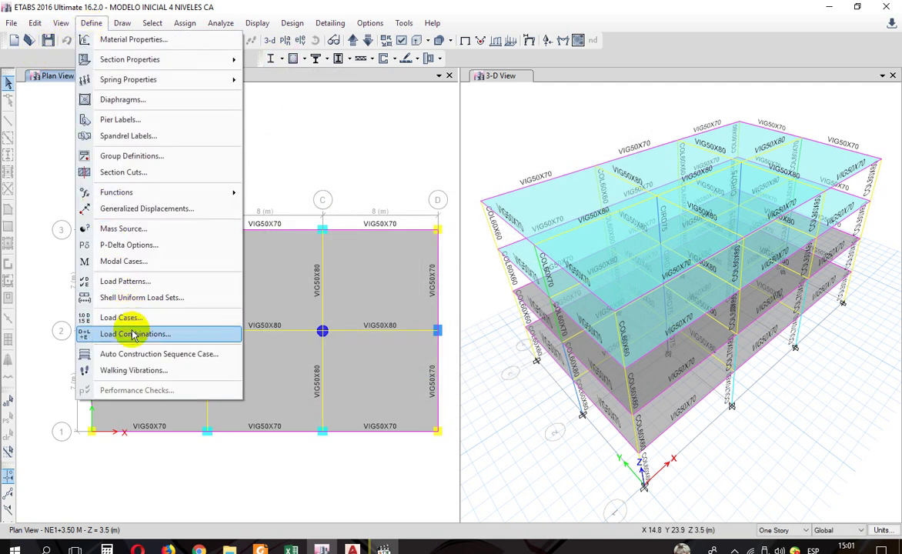
left_click(308, 7)
left_click(305, 60)
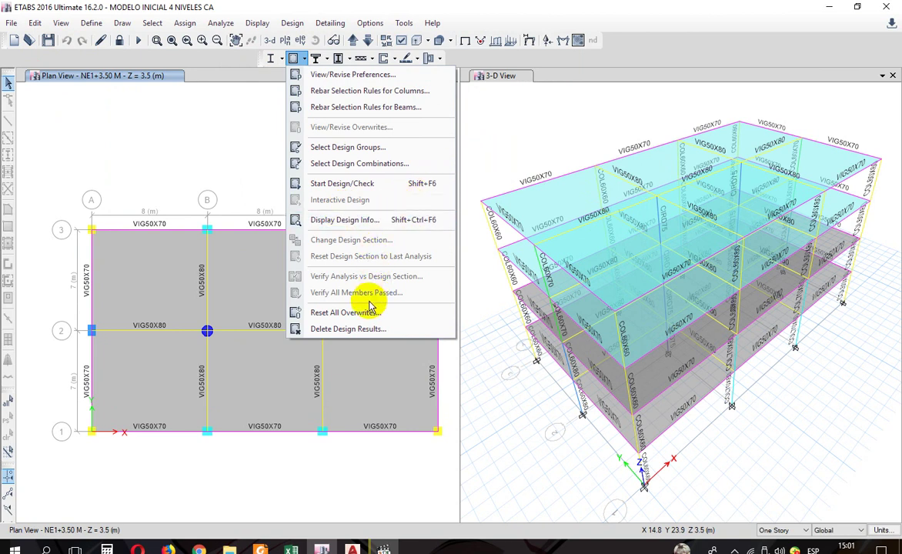
left_click(358, 221)
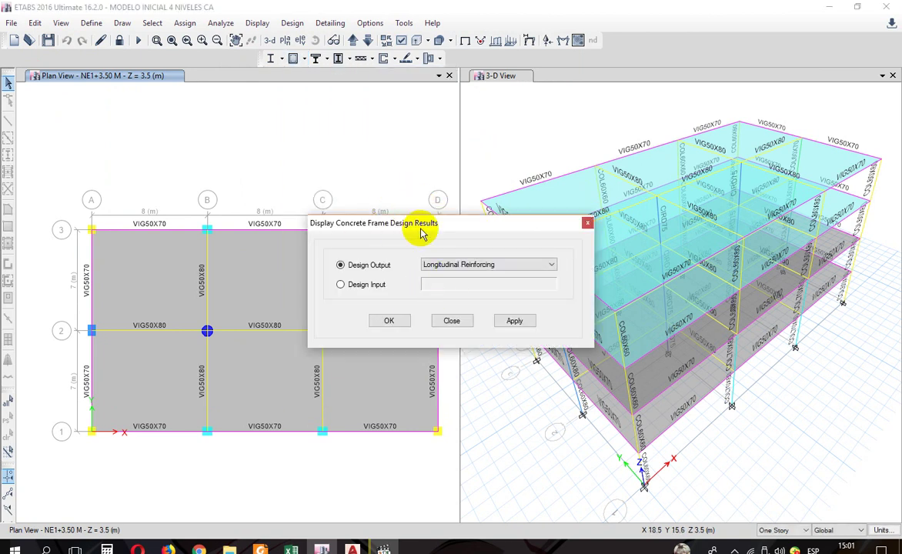
left_click_drag(372, 228, 376, 141)
left_click(365, 197)
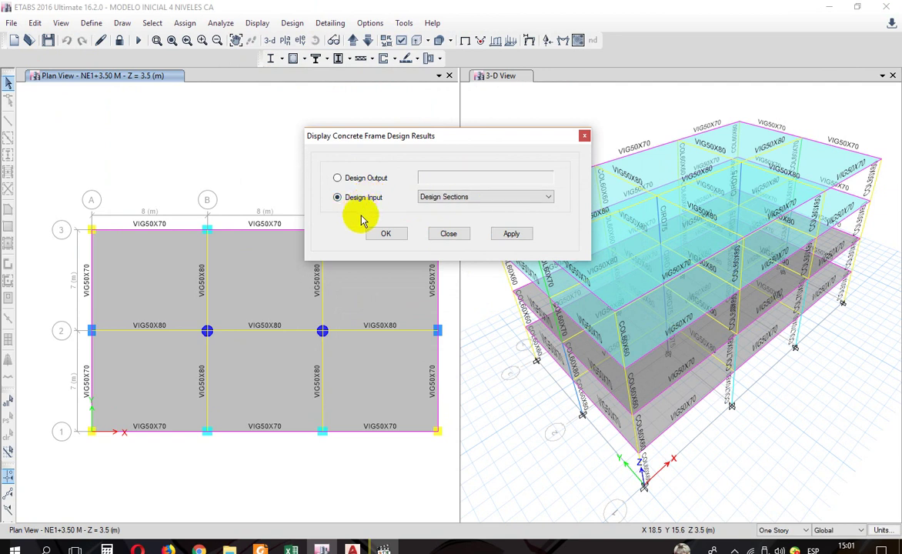
left_click(436, 198)
left_click(352, 182)
left_click(348, 178)
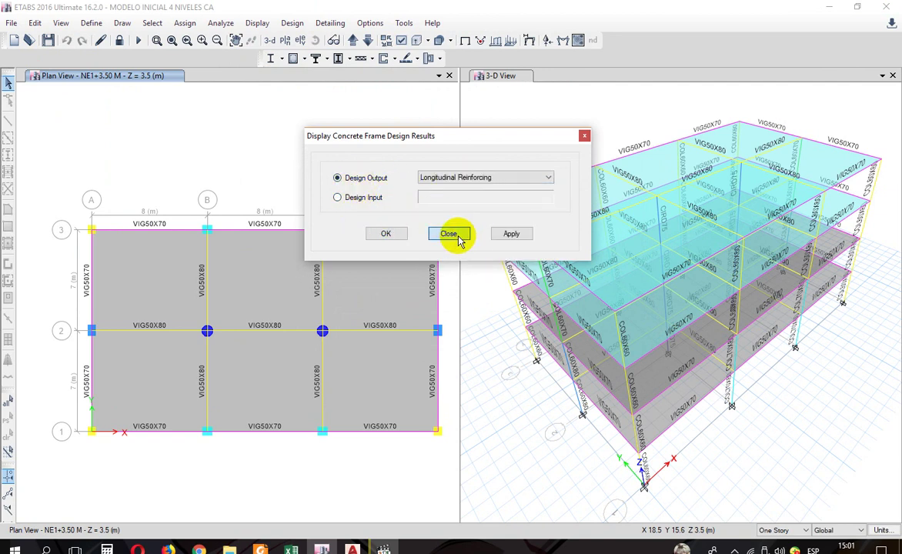
left_click(450, 234)
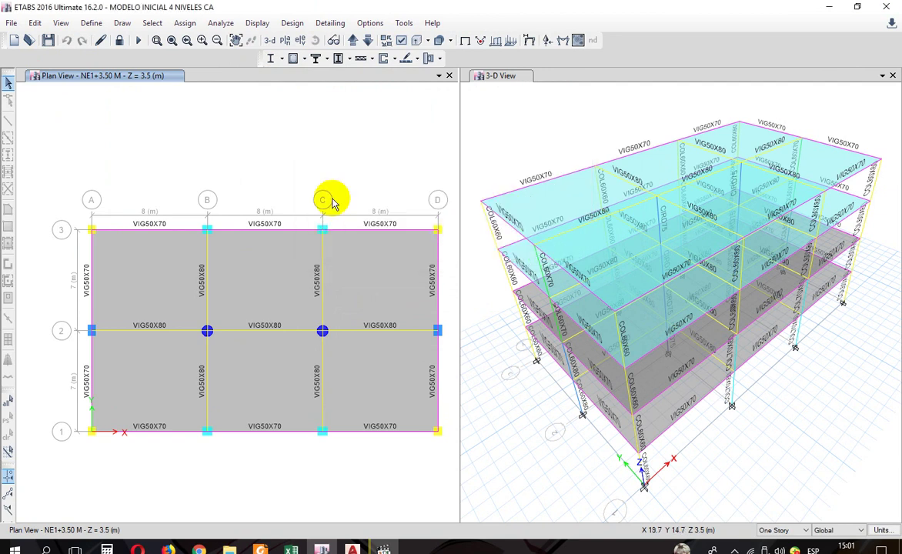
Create a new load combination named ENVOLVENTE ESTATICA with the combination type Envelope.
left_click(92, 24)
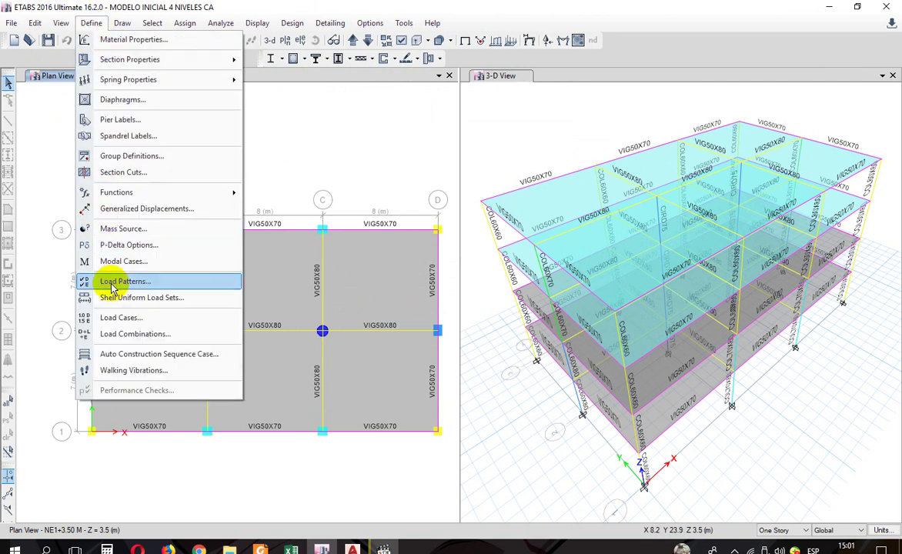
left_click(121, 336)
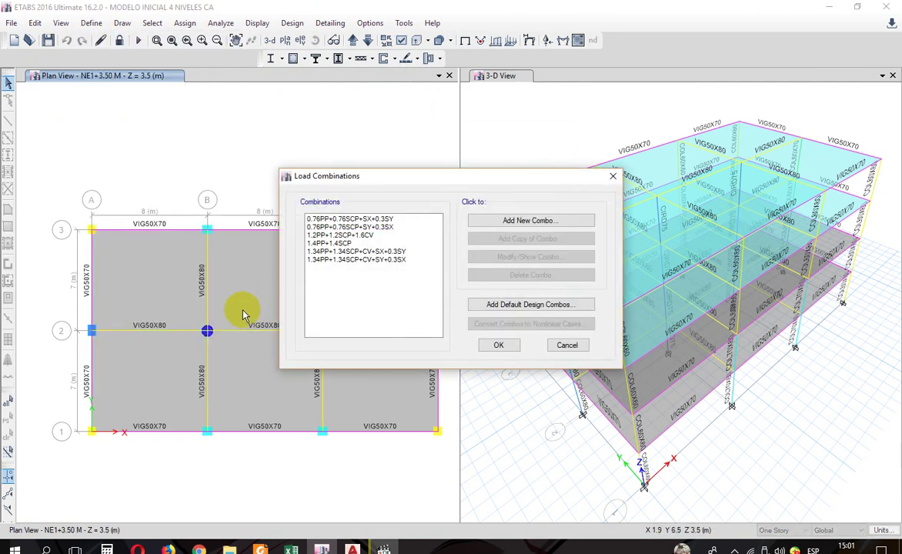
left_click(511, 220)
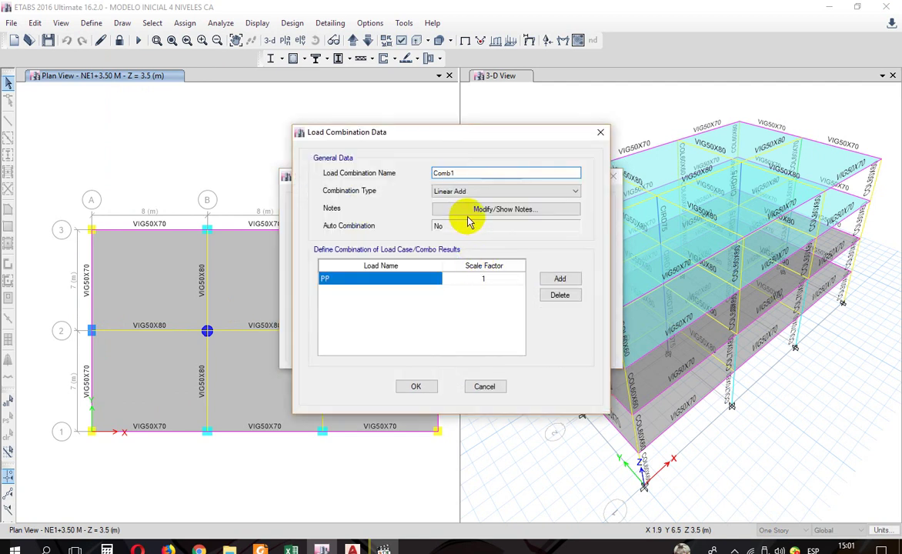
left_click_drag(482, 173, 334, 175)
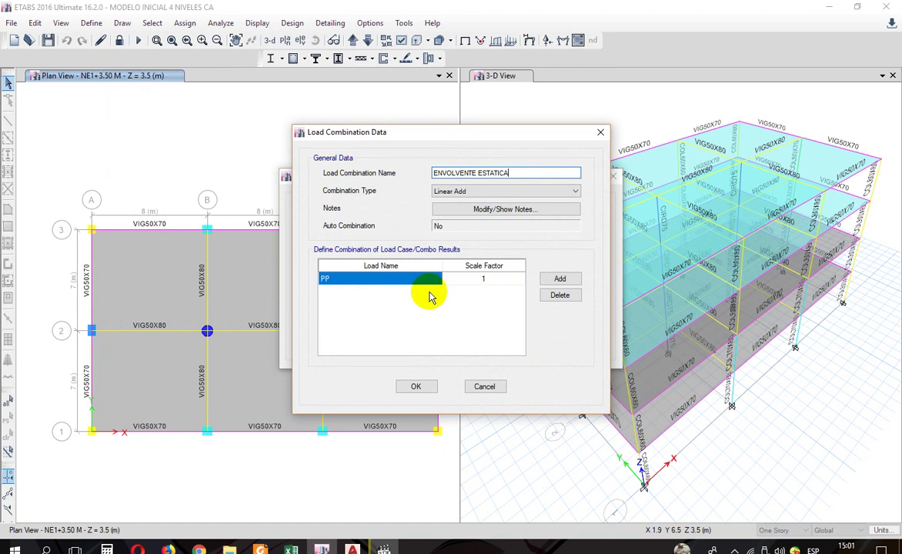
left_click(458, 191)
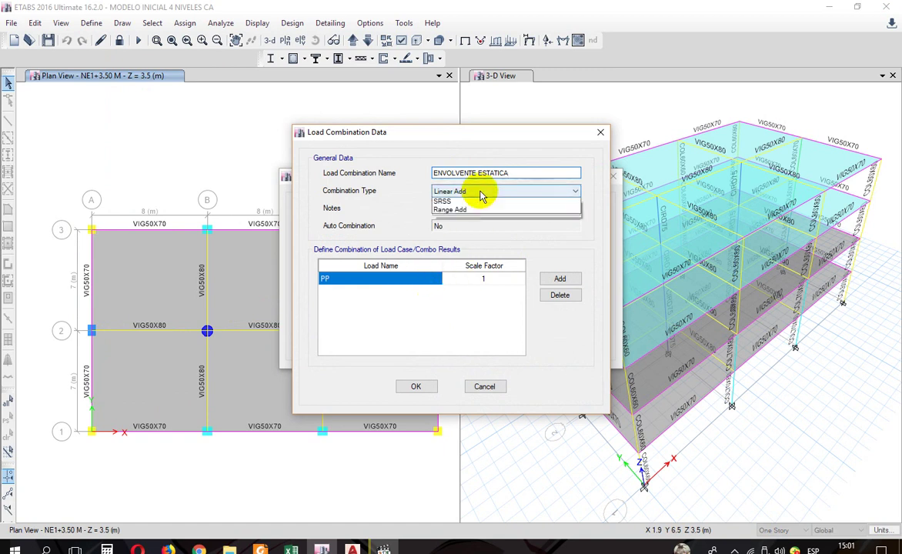
left_click(479, 210)
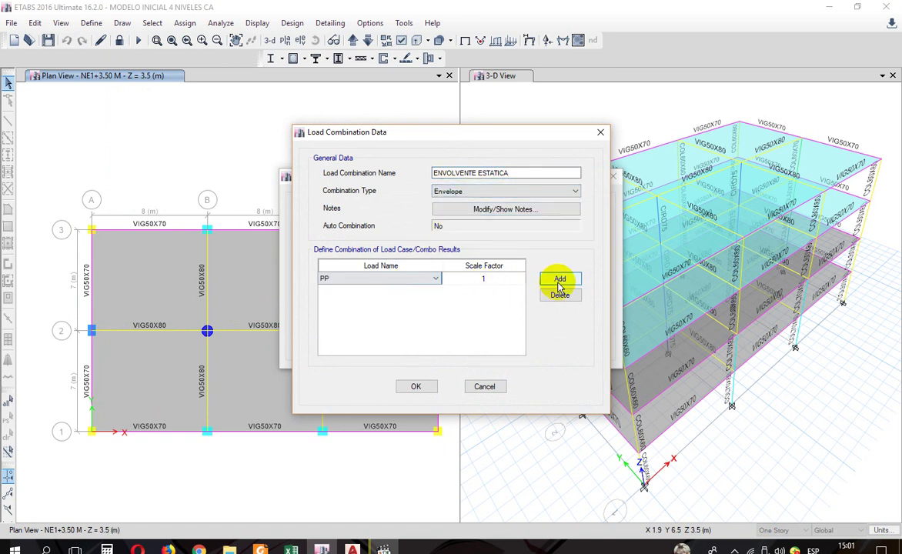
Include the combinations 1.4PP+1.4SCP and 1.2PP+1.2SCP+1.6CV in the static envelope and save it.
left_click(425, 279)
left_click(427, 280)
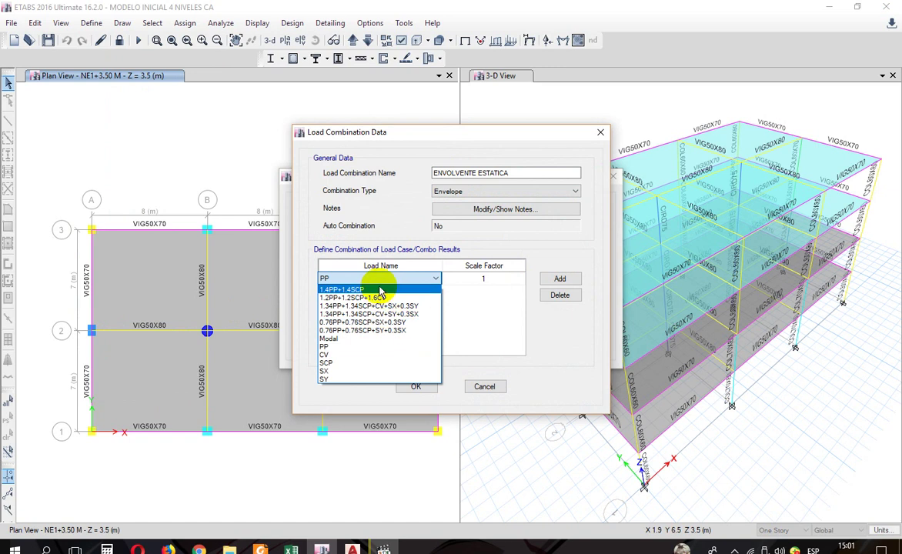
left_click(369, 289)
left_click(557, 287)
left_click(402, 293)
left_click(401, 293)
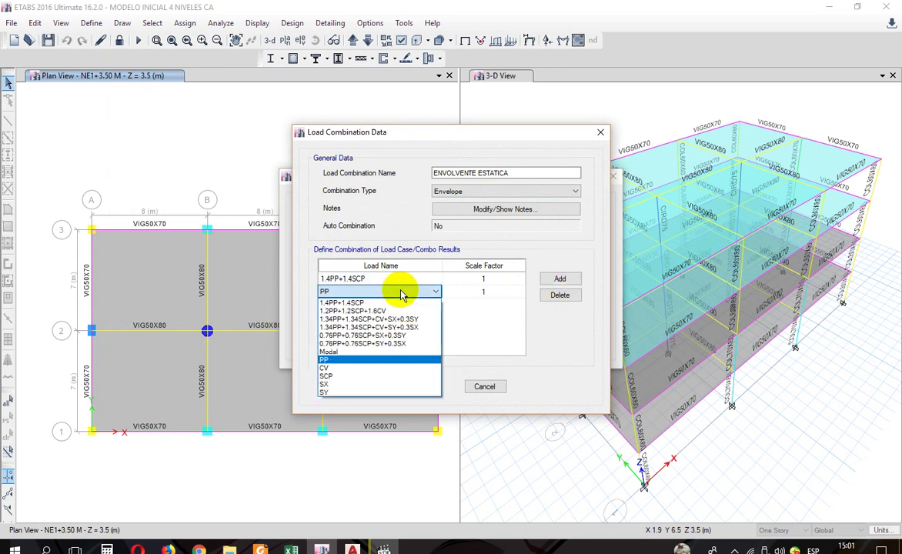
left_click(393, 311)
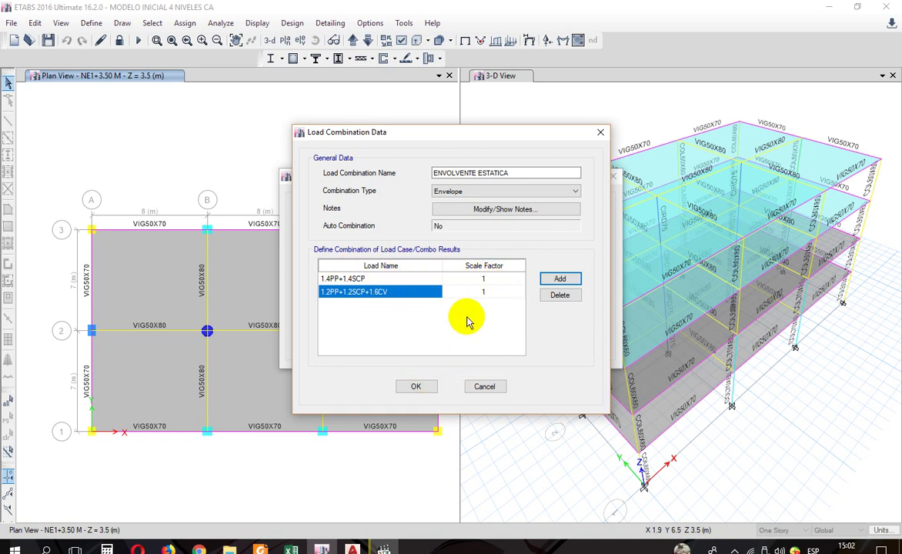
left_click(416, 386)
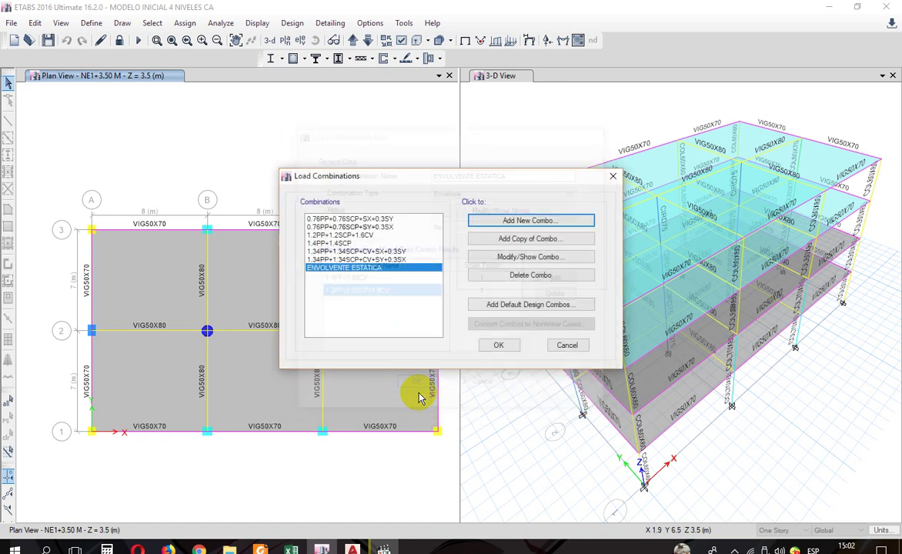
Create a load combination named ENOLVENTE DINAMICA that includes 1.34PP+1.34SCP+CV+SX+0.3SY and 1.34PP+1.34SCP+CV+SY+0.3SX.
left_click(519, 221)
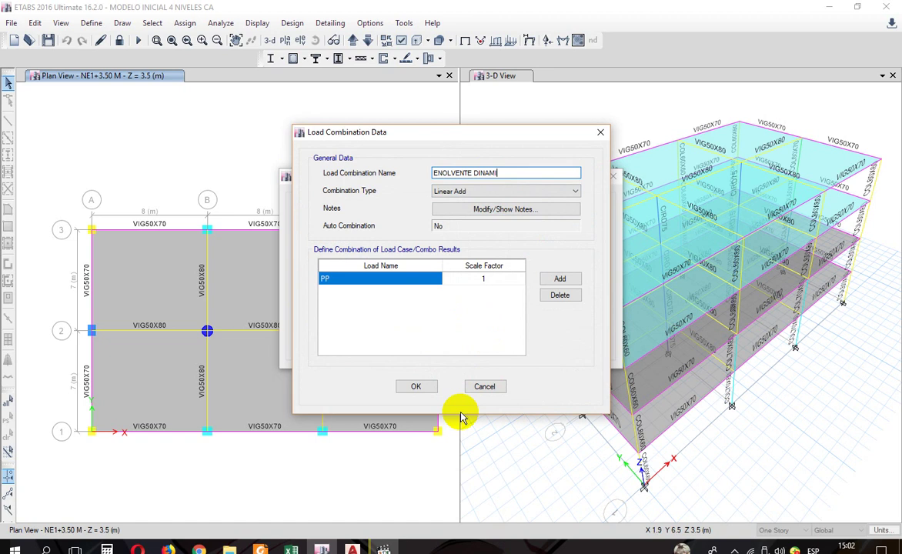
left_click(389, 279)
left_click(390, 280)
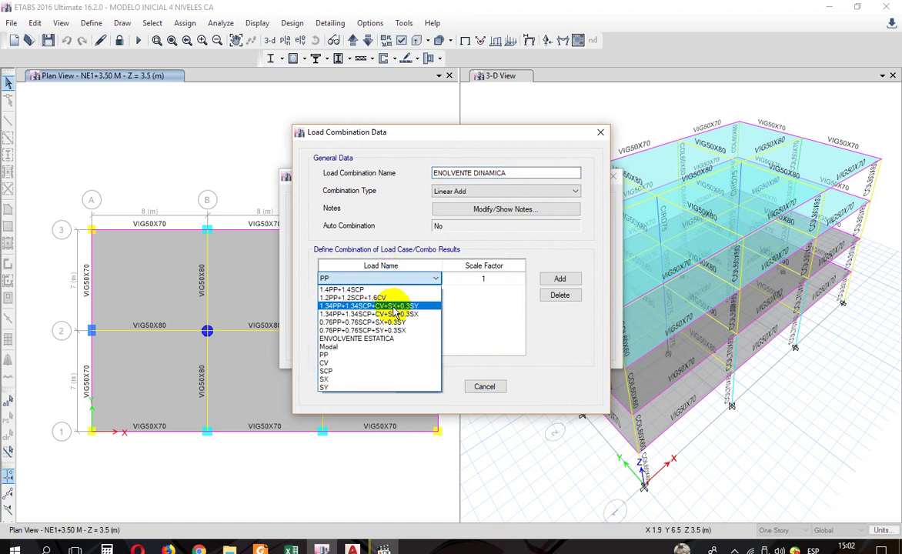
left_click(395, 306)
left_click(559, 279)
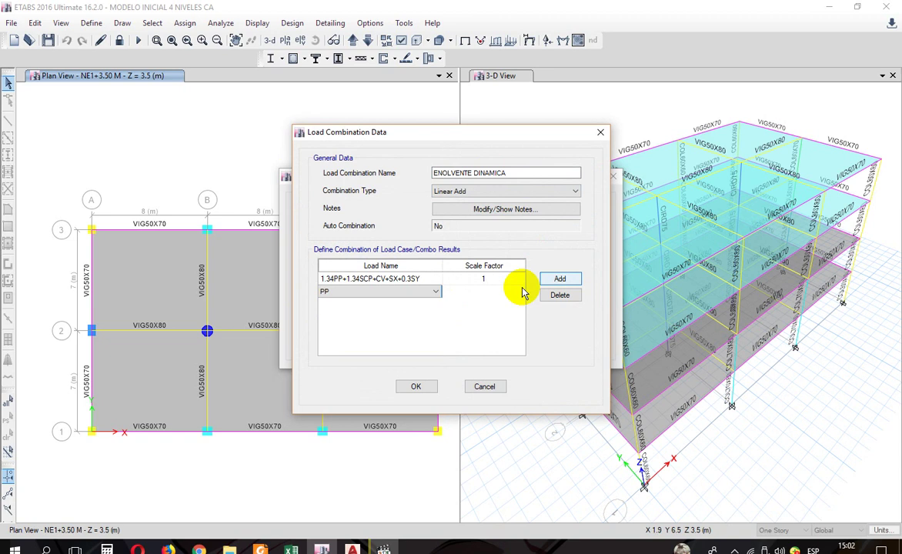
left_click(392, 292)
left_click(388, 327)
left_click(559, 279)
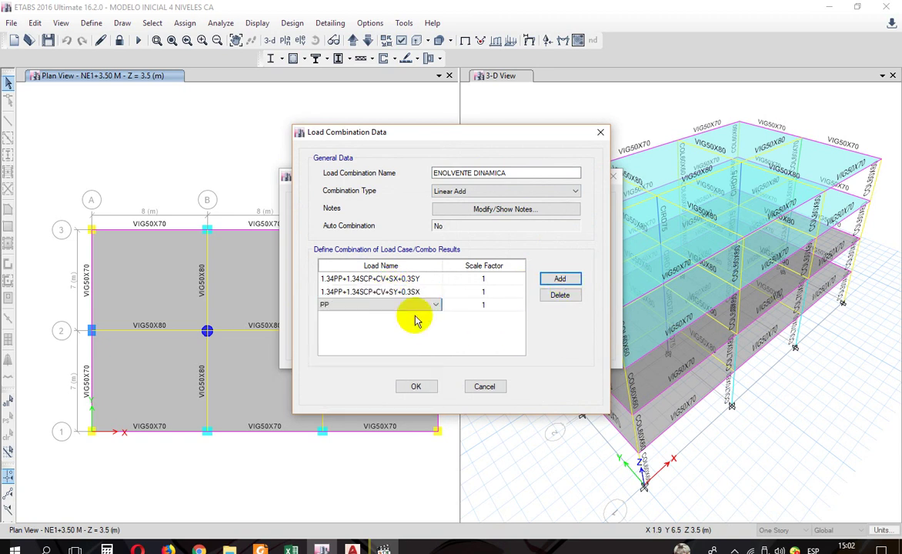
Add the combinations 0.76PP+0.76SCP+SX+0.3SY and 0.76PP+0.76SCP+SY+0.3SX to the dynamic envelope.
left_click(414, 307)
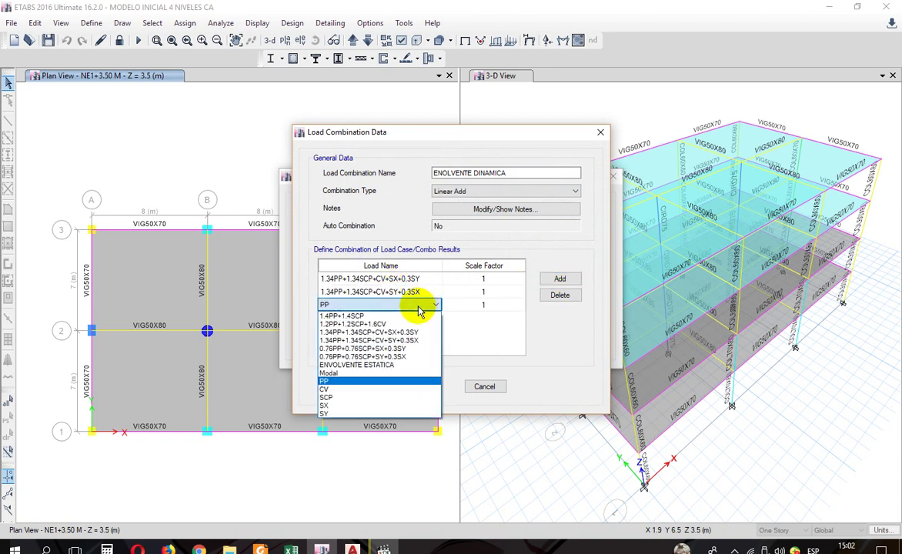
left_click(413, 350)
left_click(558, 279)
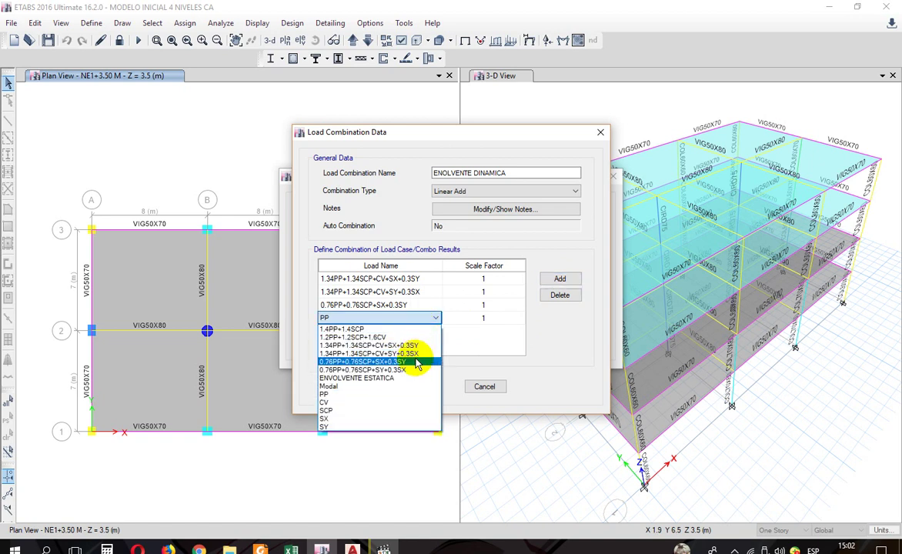
left_click(415, 371)
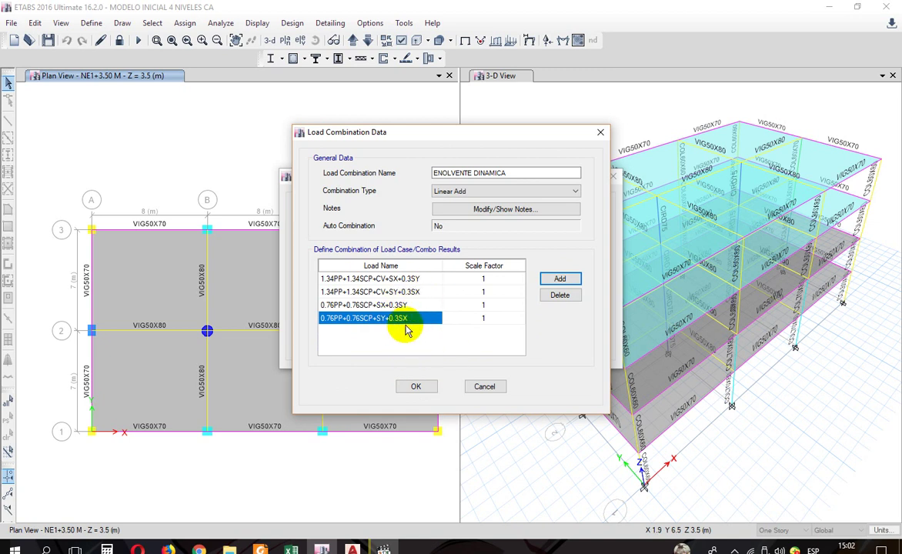
Set the dynamic envelope's combination type to Envelope and save it.
left_click(480, 195)
left_click(484, 205)
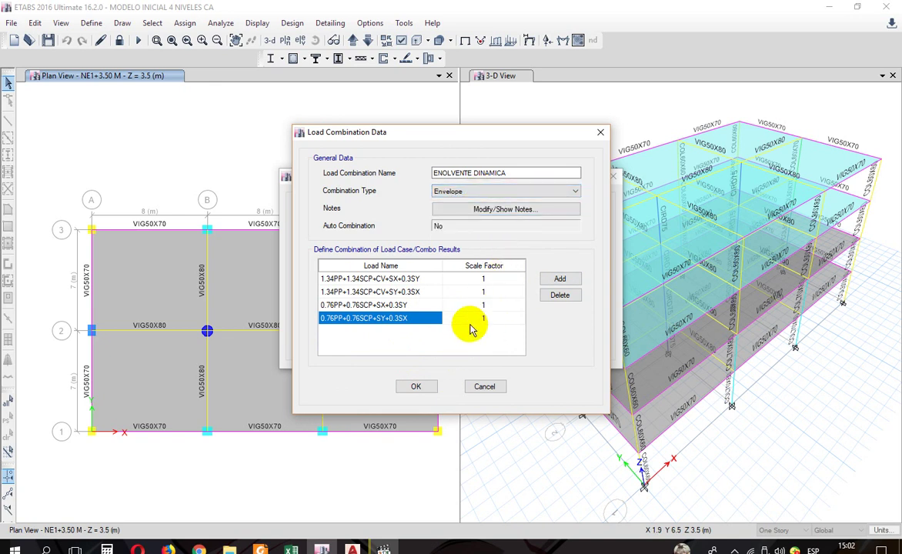
left_click(419, 389)
Check the static and dynamic envelopes in the combinations list and accept the defined load combinations.
left_click(371, 275)
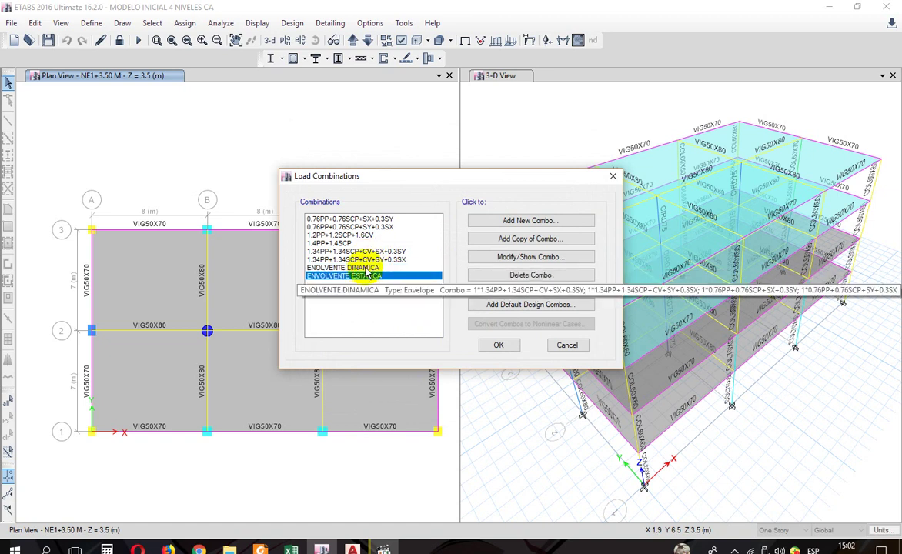
left_click(362, 267)
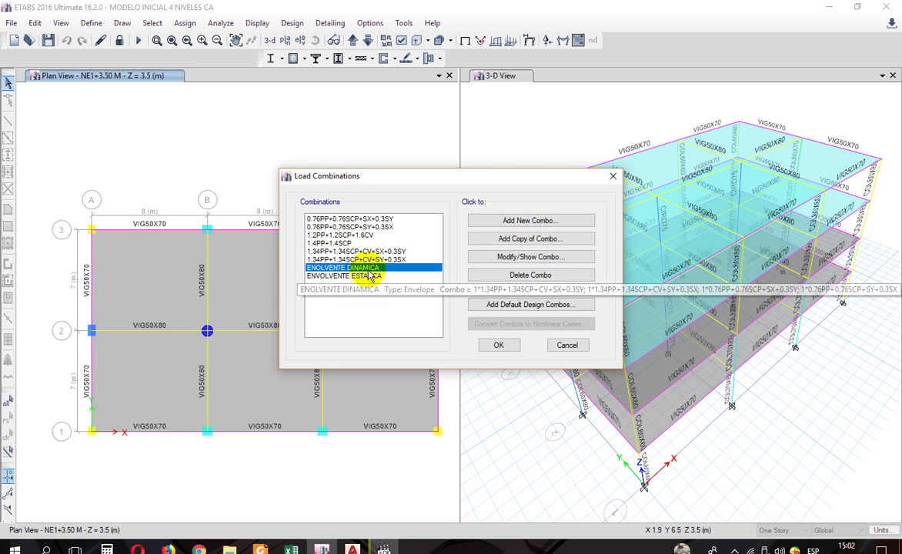
left_click(369, 277)
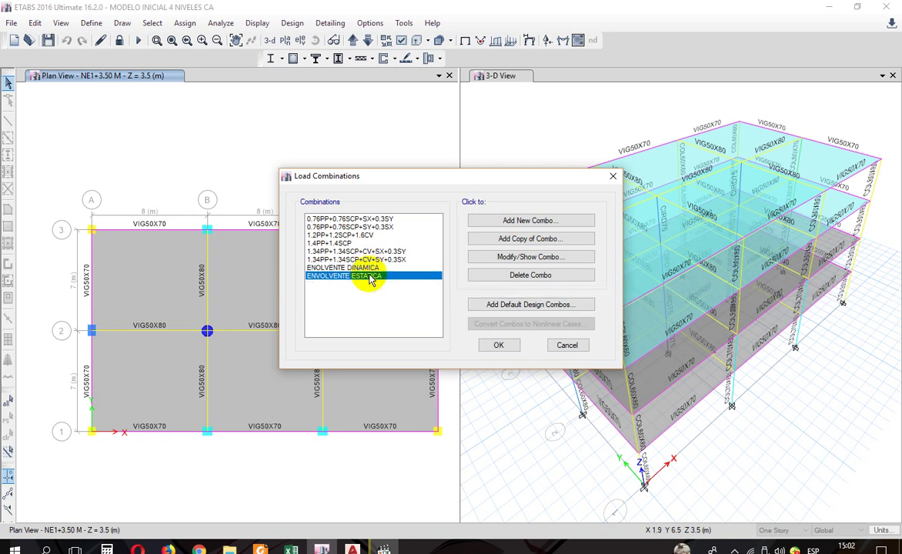
left_click(495, 346)
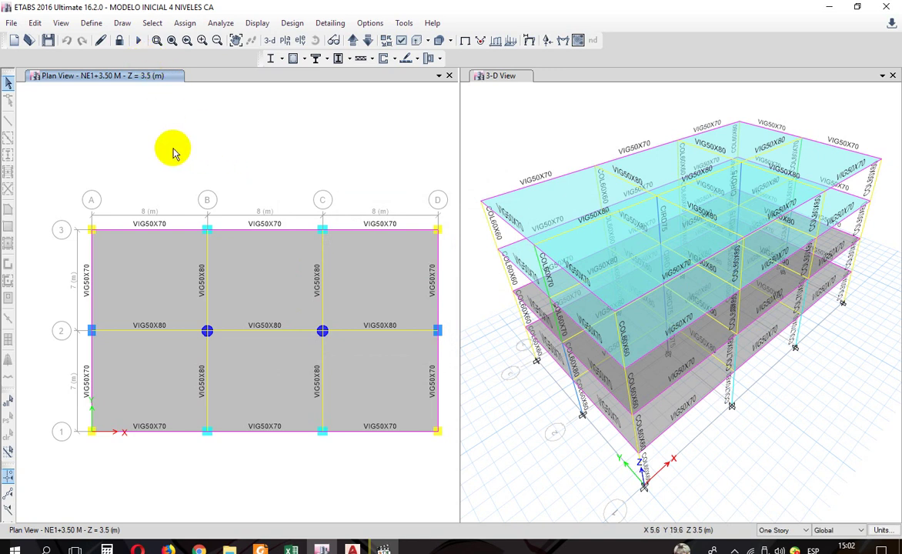
Add both the dynamic and static envelopes to the design combinations for concrete frame design.
left_click(304, 60)
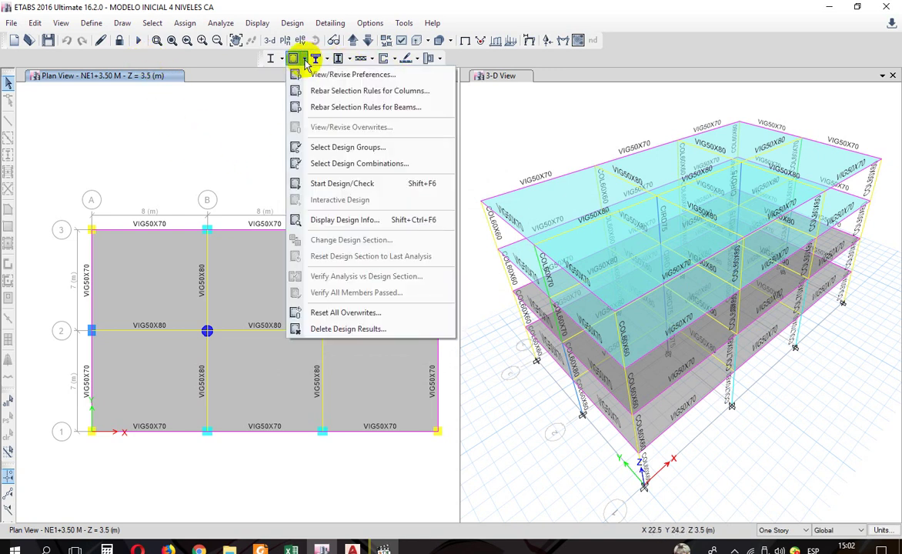
left_click(345, 165)
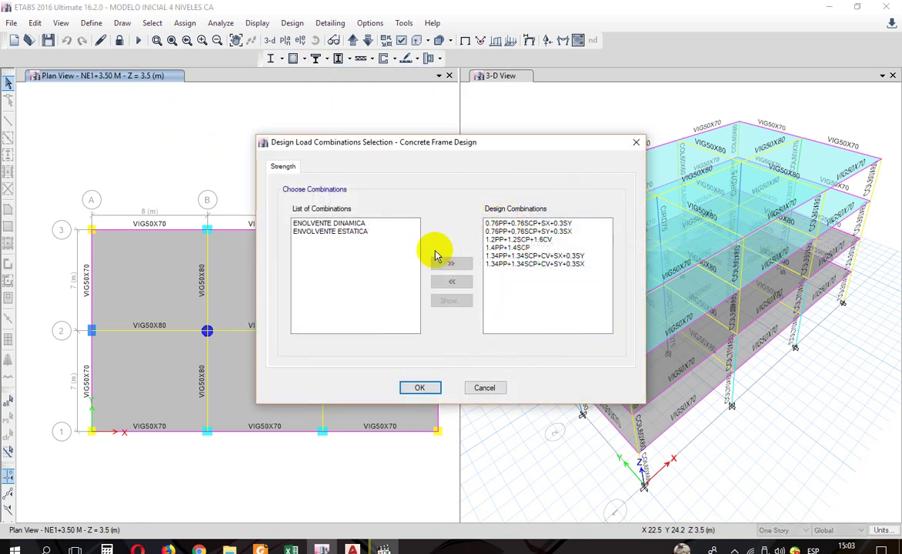
left_click_drag(326, 228, 389, 236)
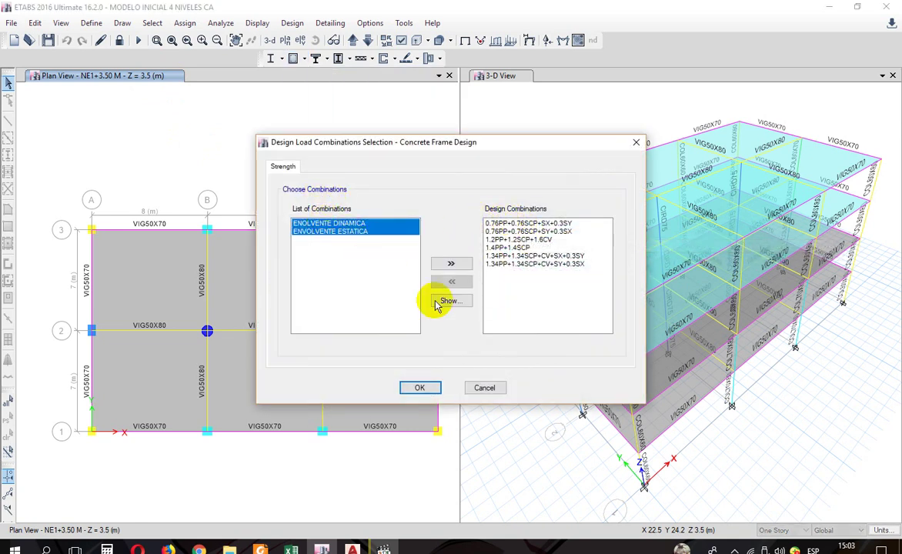
left_click(451, 264)
left_click(421, 387)
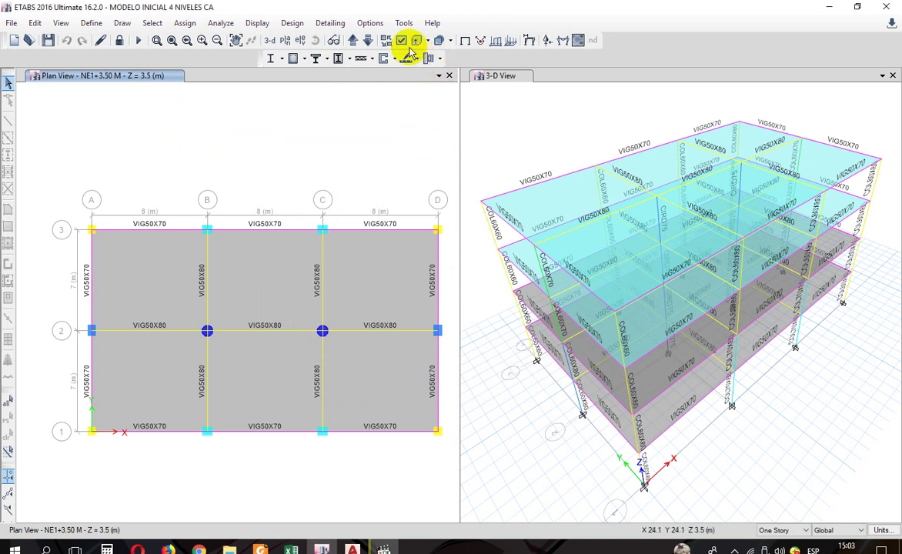
Start the concrete frame design check of the model.
left_click(302, 61)
left_click(311, 126)
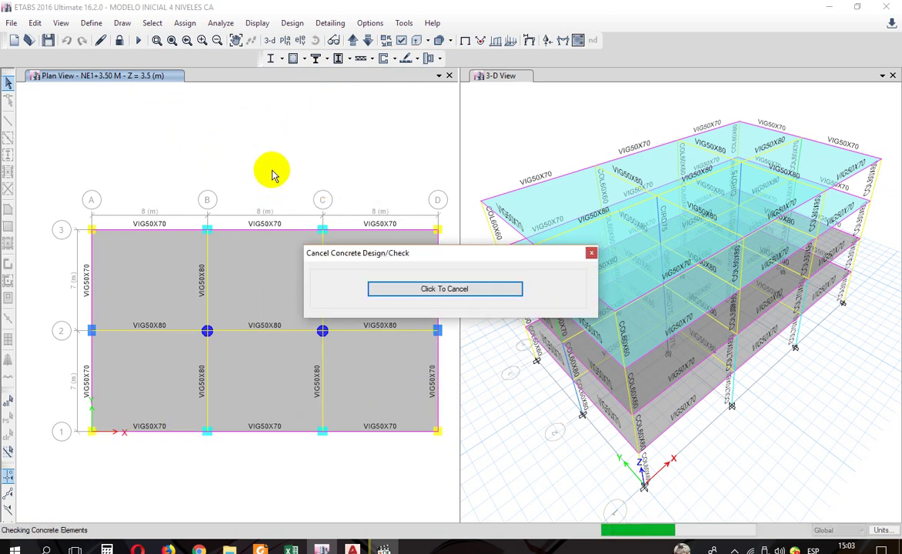
Switch to Foxit Reader and examine the beam longitudinal reinforcing diagrams in section 36.1.1 of the ETABS V9 manual.
left_click(260, 548)
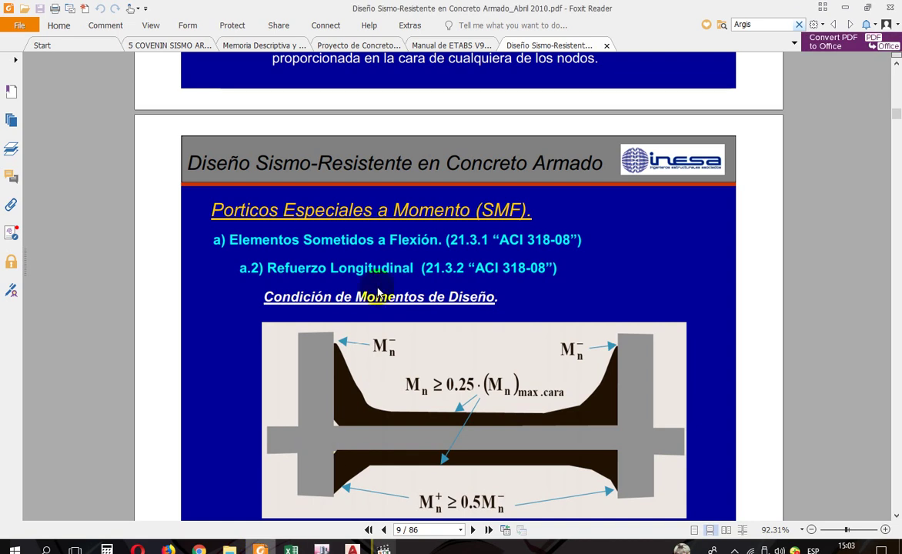
left_click(419, 44)
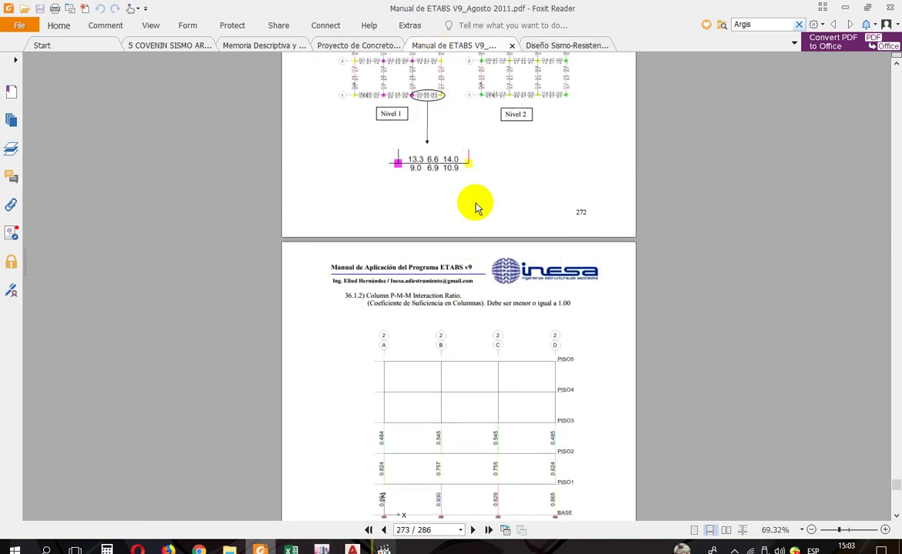
scroll(475, 207, "up", 8)
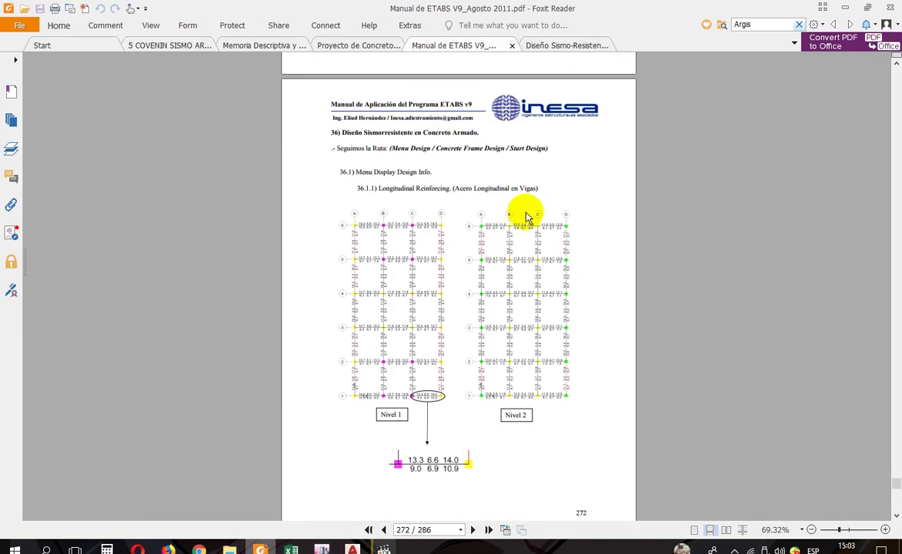
scroll(504, 214, "down", 8)
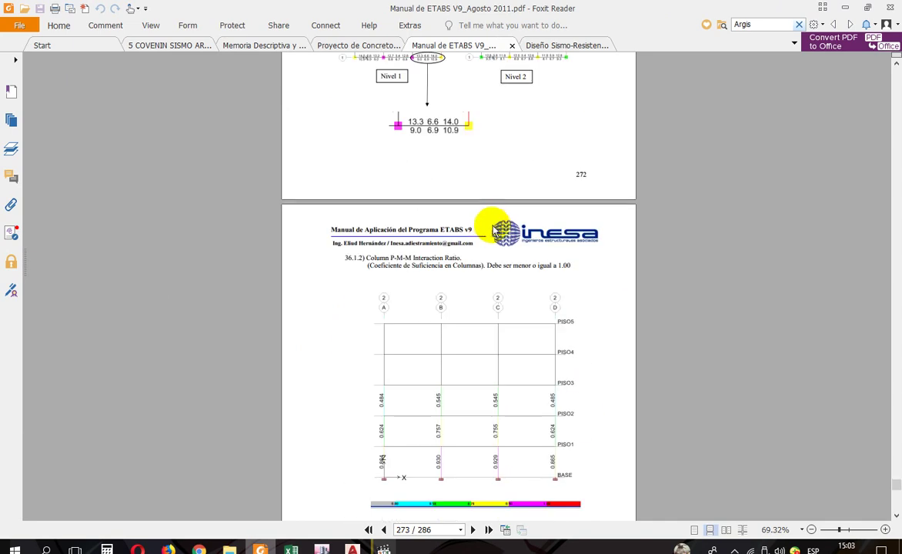
left_click(886, 531)
scroll(586, 265, "down", 1)
scroll(604, 257, "up", 6)
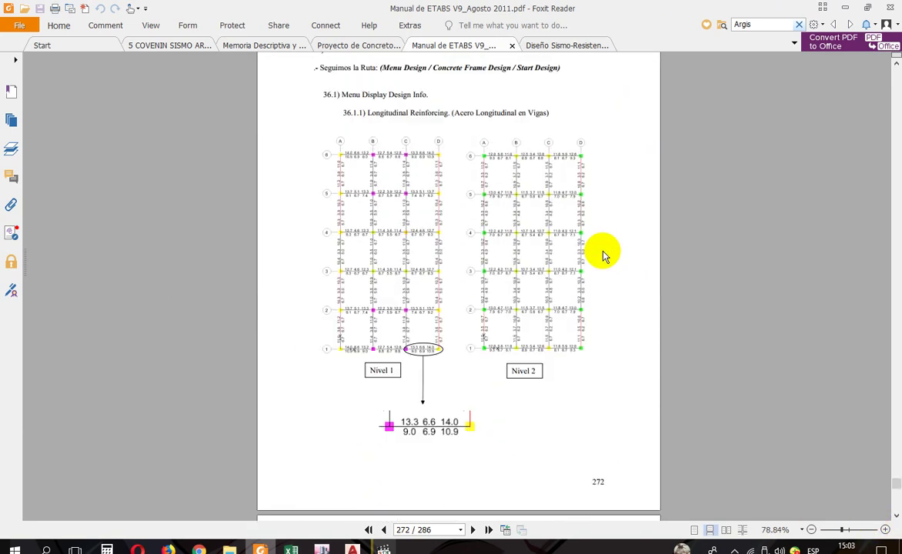
scroll(604, 257, "up", 3)
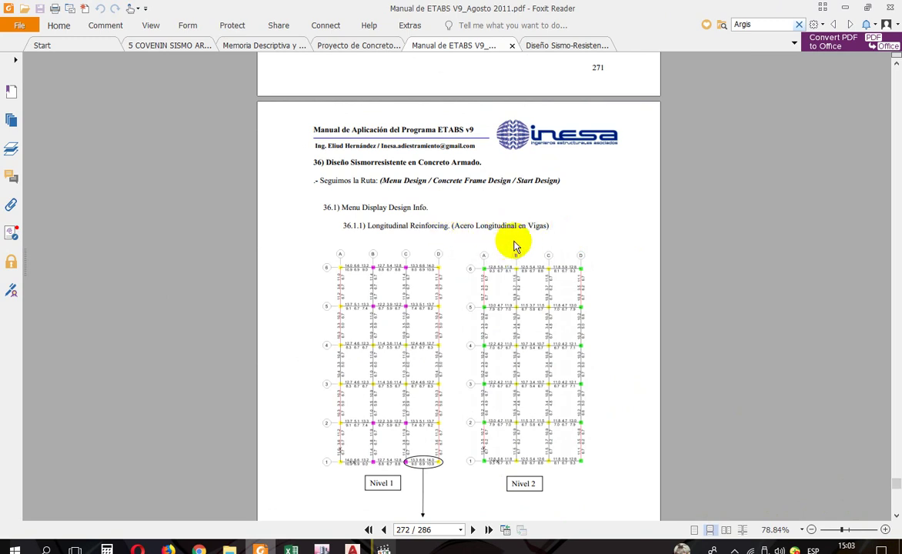
scroll(466, 231, "up", 11)
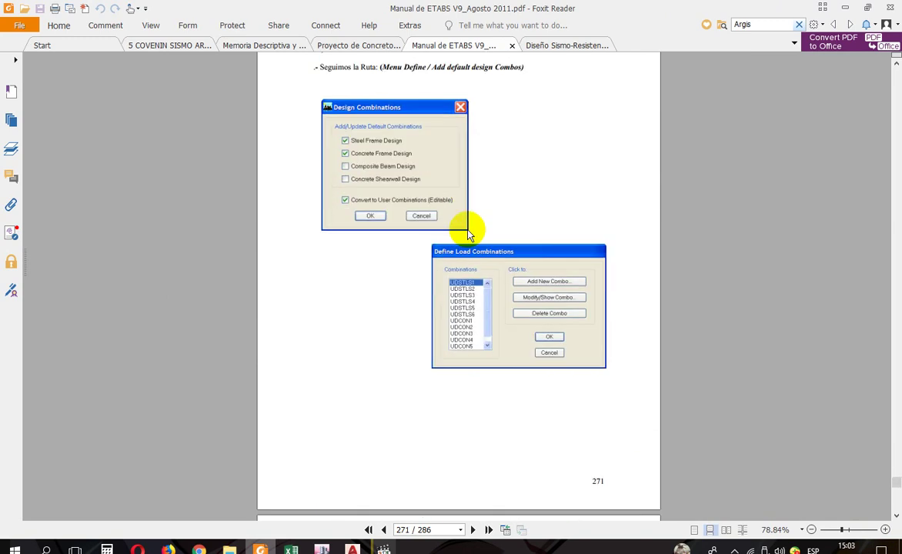
scroll(467, 234, "down", 12)
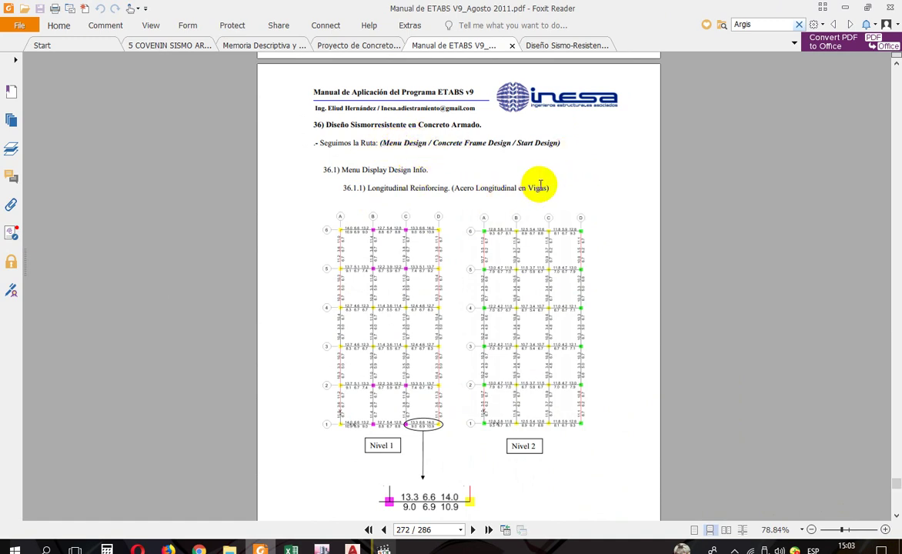
left_click(321, 549)
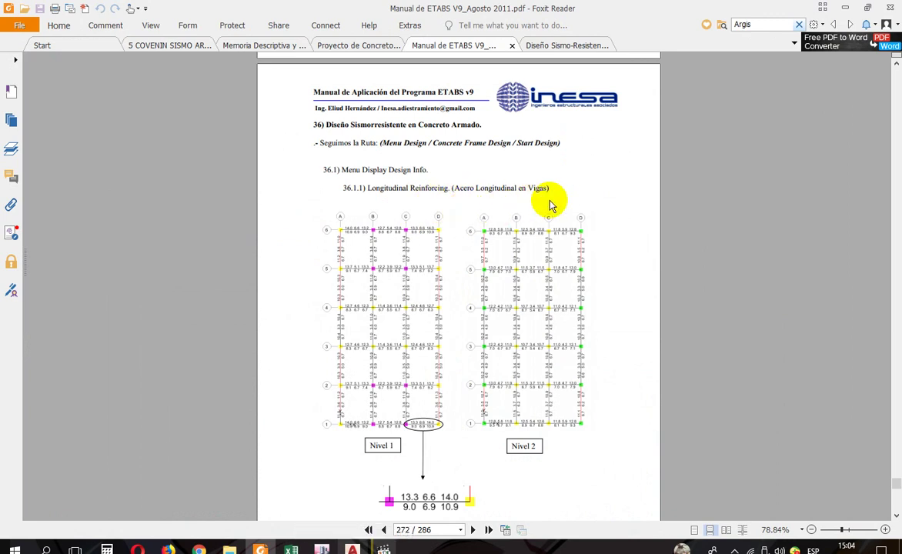
Read the manual's column P-M-M interaction ratio section 36.1.2 and the concrete beam design information page.
scroll(539, 213, "down", 4)
scroll(550, 214, "down", 2)
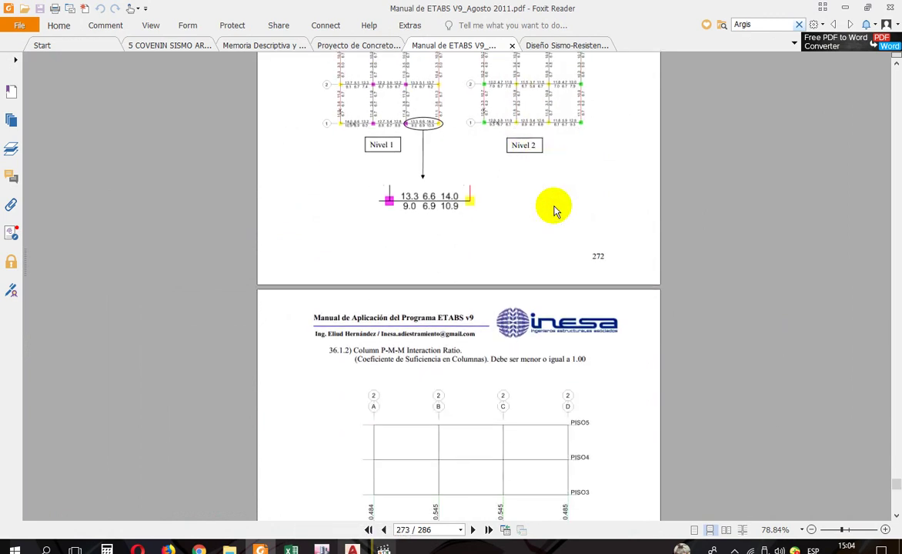
scroll(560, 211, "down", 4)
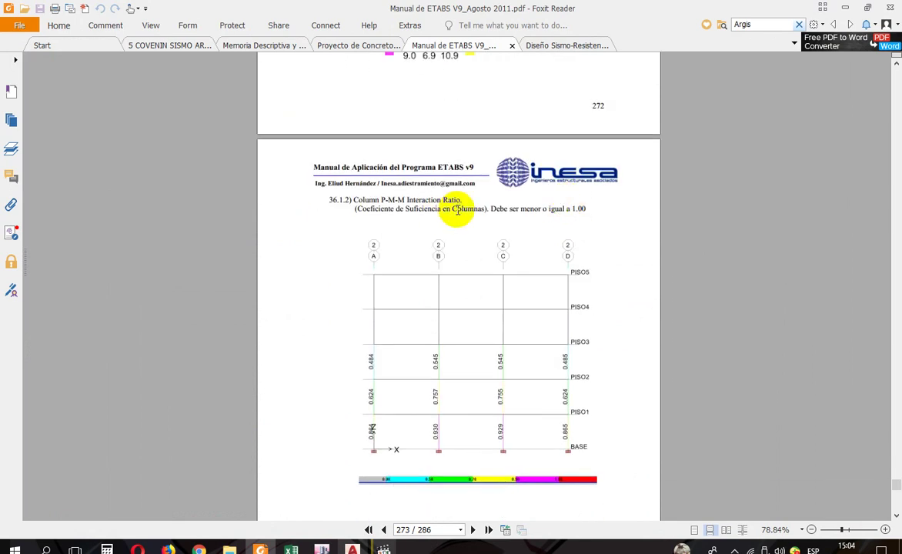
scroll(462, 223, "down", 20)
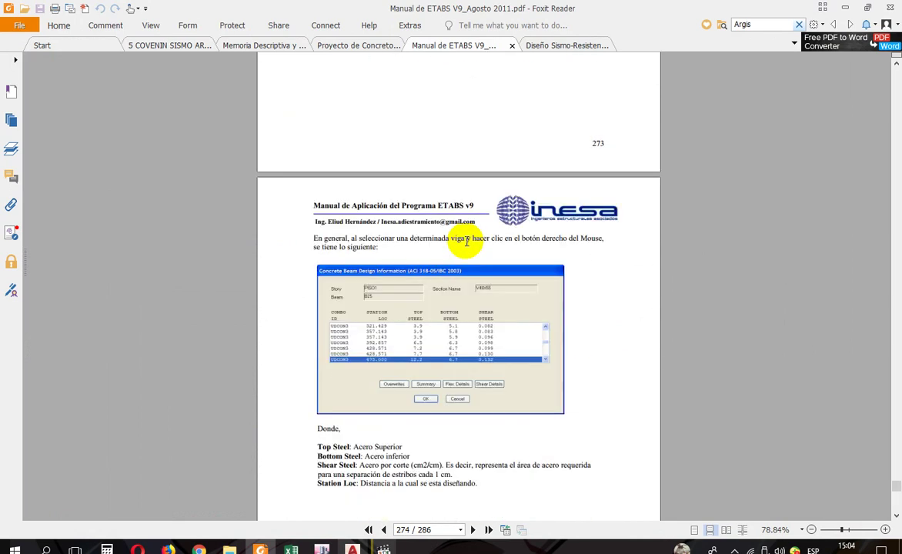
scroll(467, 241, "up", 19)
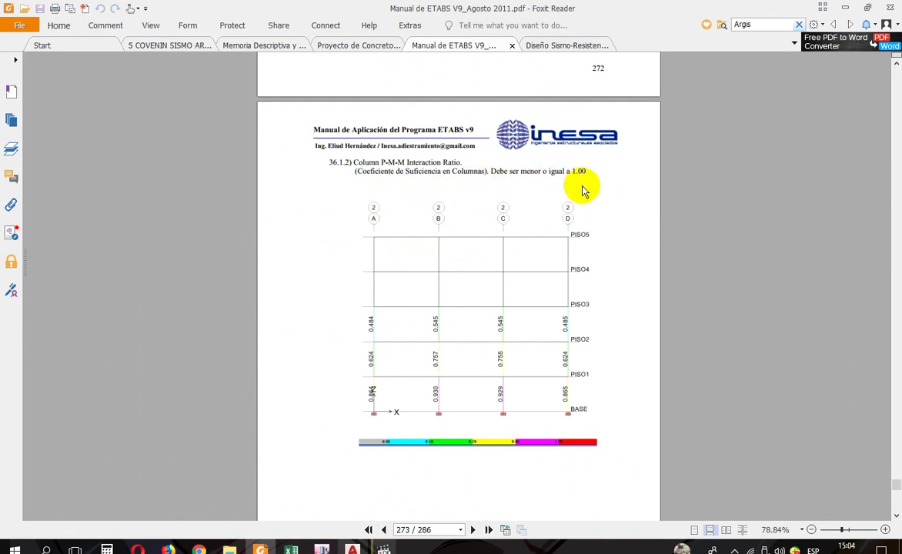
scroll(548, 215, "down", 6)
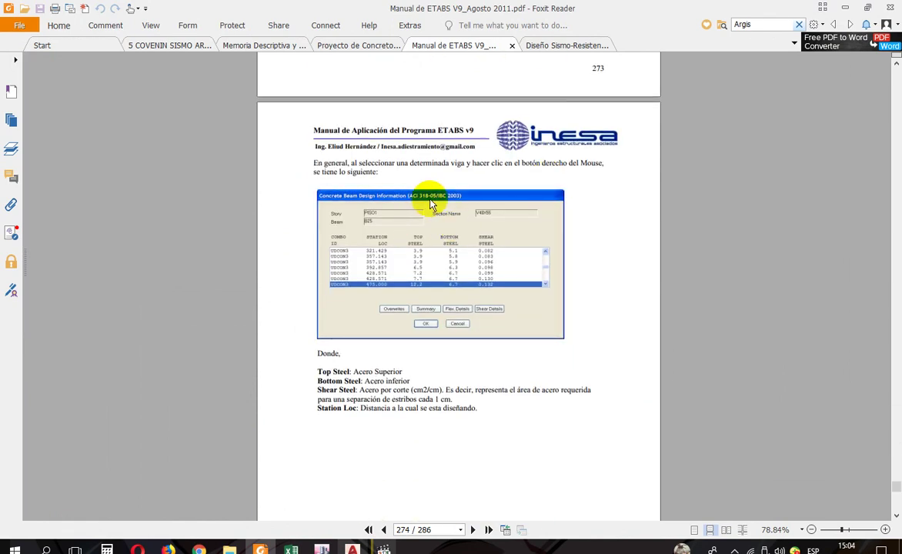
Review the manual's beam shear design details and the Column/Beam Capacity Ratio section 36.1.3 with its explanatory note.
scroll(406, 271, "down", 10)
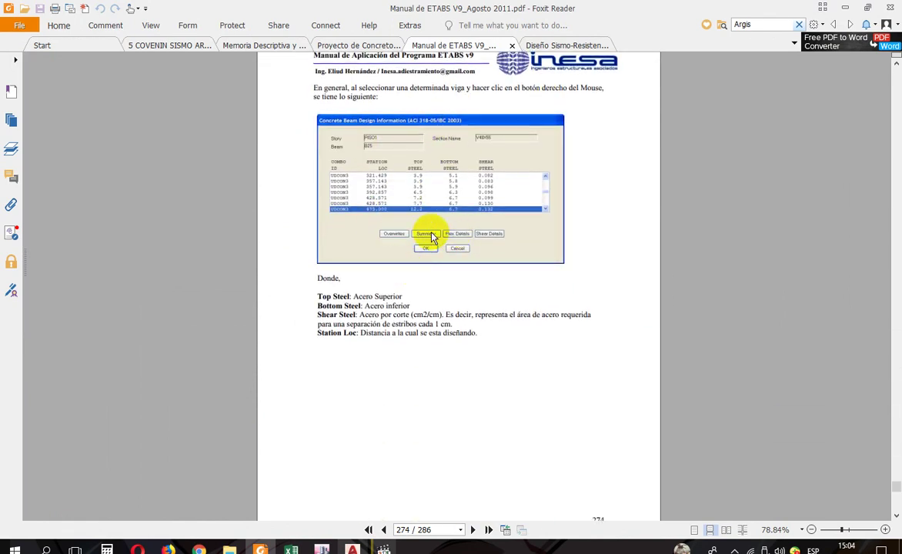
scroll(433, 240, "down", 8)
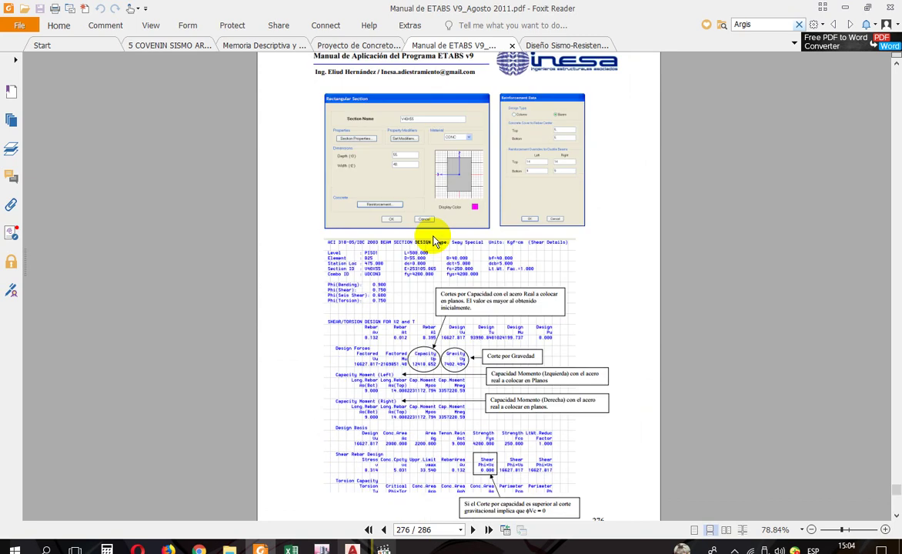
scroll(447, 224, "up", 2)
scroll(467, 236, "down", 5)
scroll(465, 243, "down", 8)
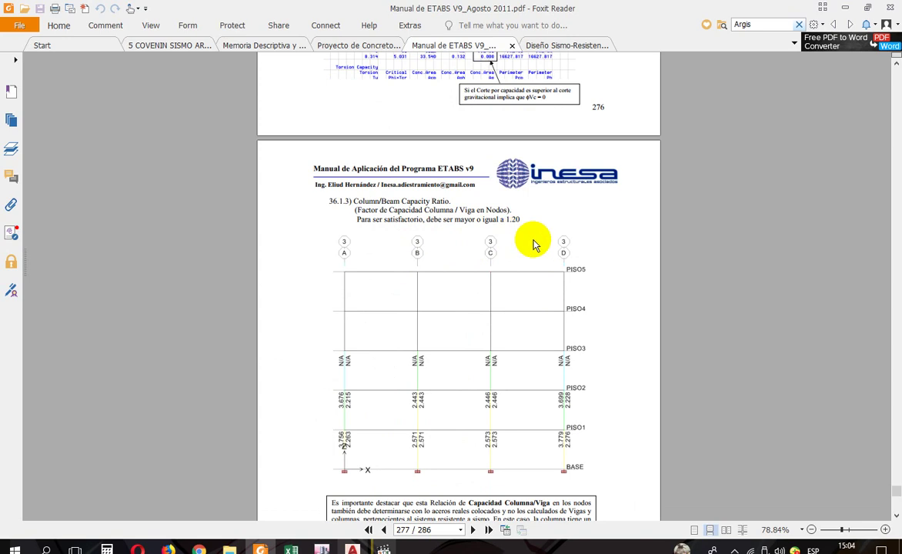
scroll(536, 245, "down", 3)
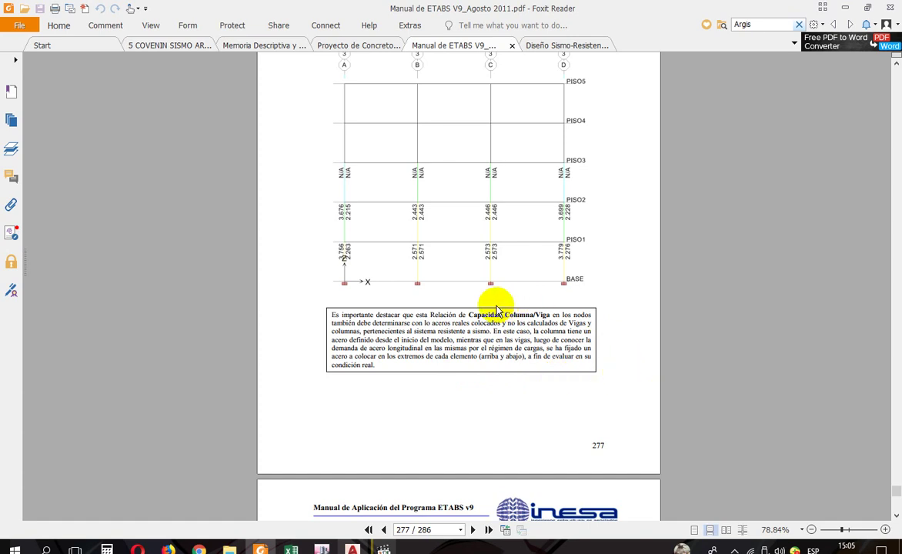
Read the manual's Joint Shear Capacity Ratios section 36.1.4 with its note and glance over the steel design section 37.
scroll(408, 252, "down", 7)
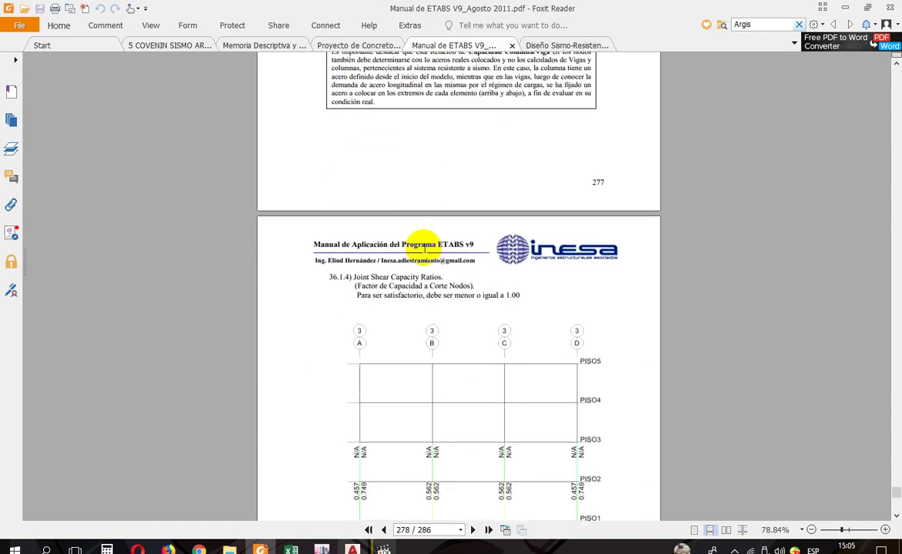
scroll(425, 250, "down", 1)
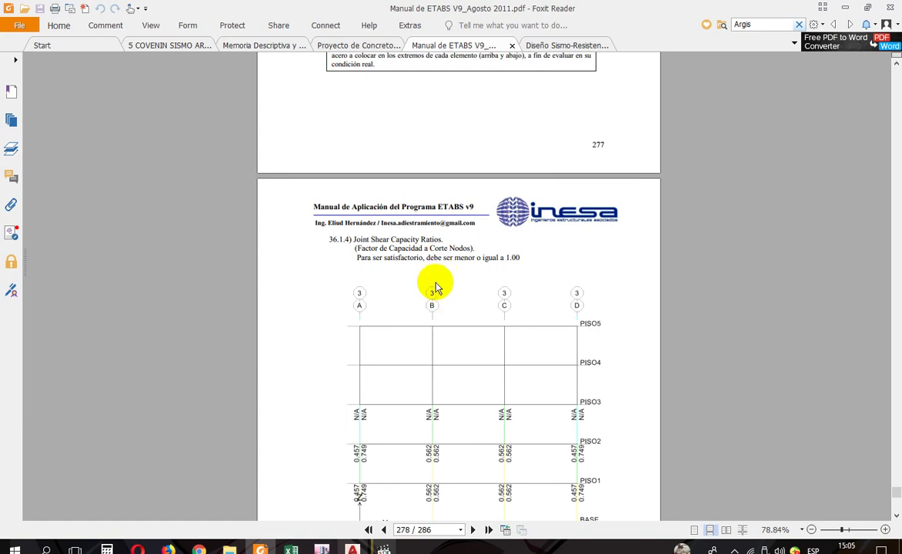
scroll(437, 292, "down", 4)
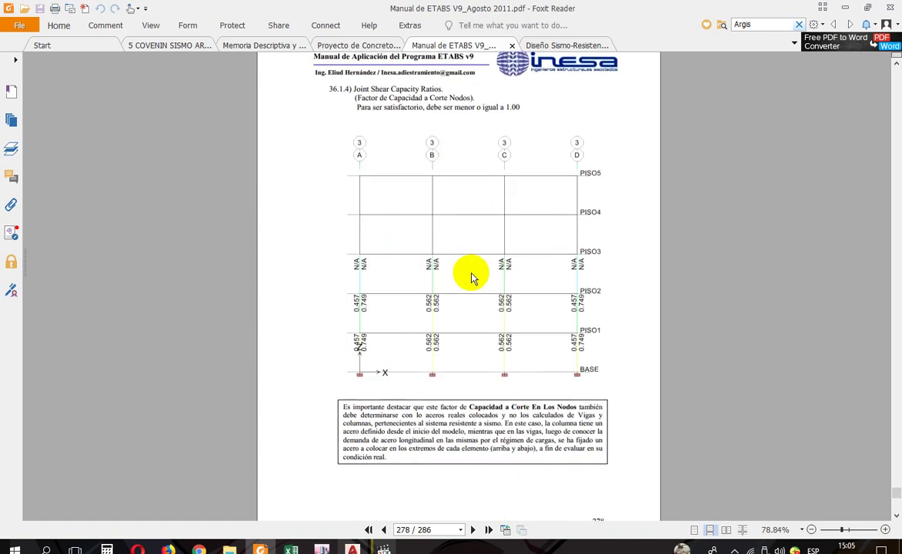
scroll(471, 276, "down", 11)
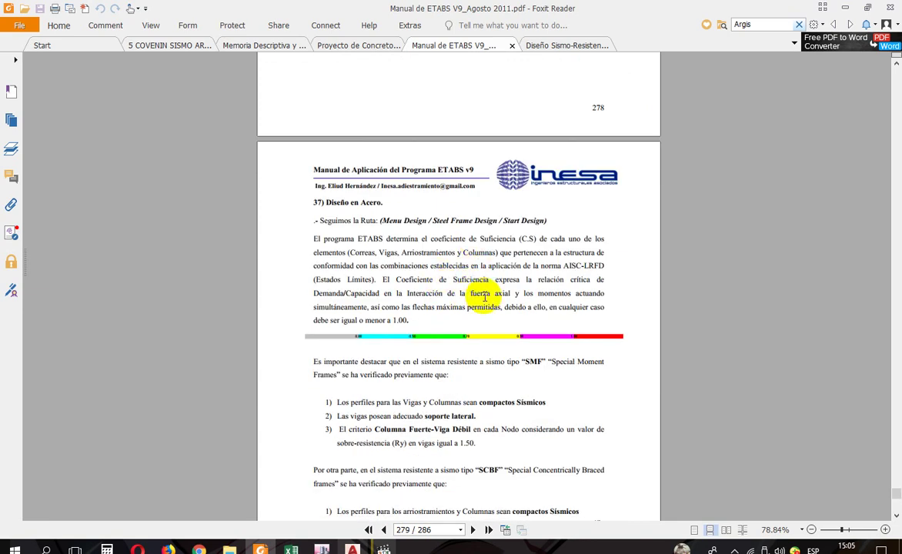
scroll(462, 285, "down", 2)
scroll(466, 262, "up", 17)
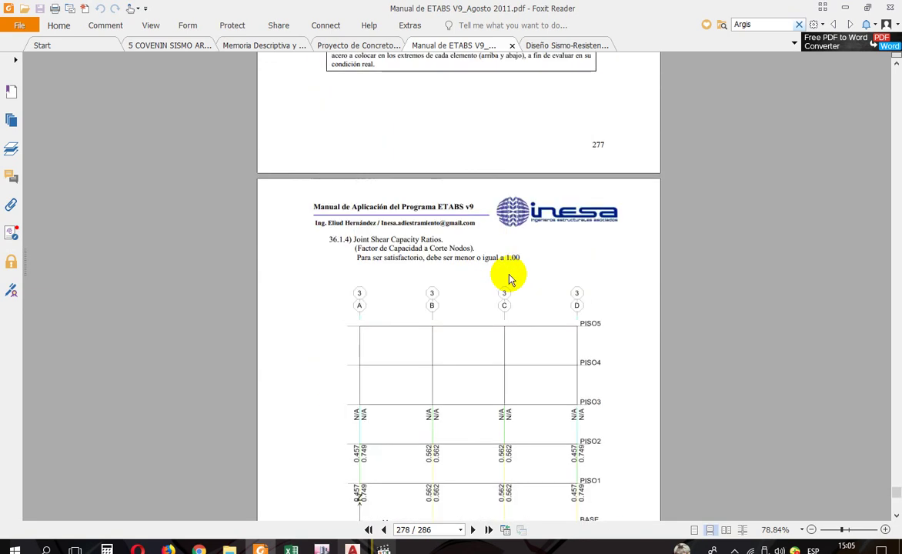
scroll(507, 273, "up", 20)
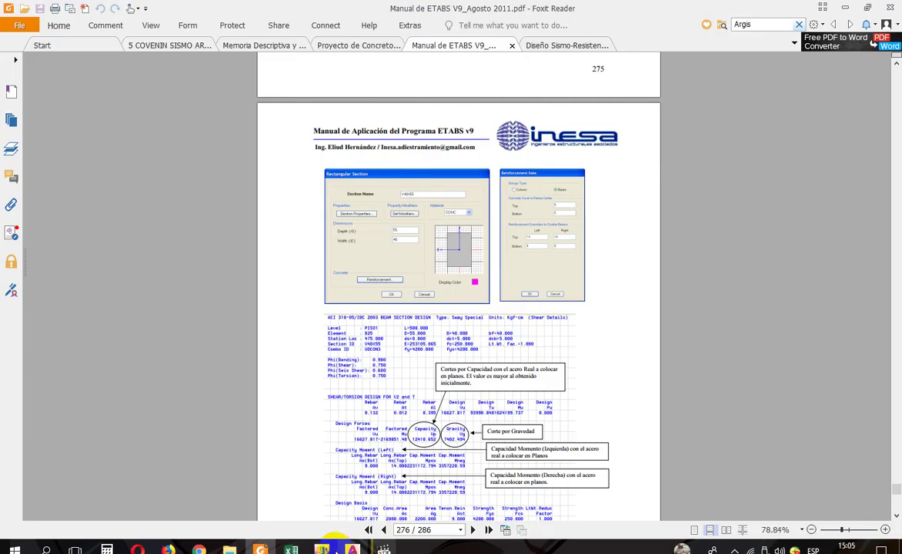
Switch to ETABS and replace the plan view of longitudinal reinforcing with the elevation along grid A.
left_click(323, 549)
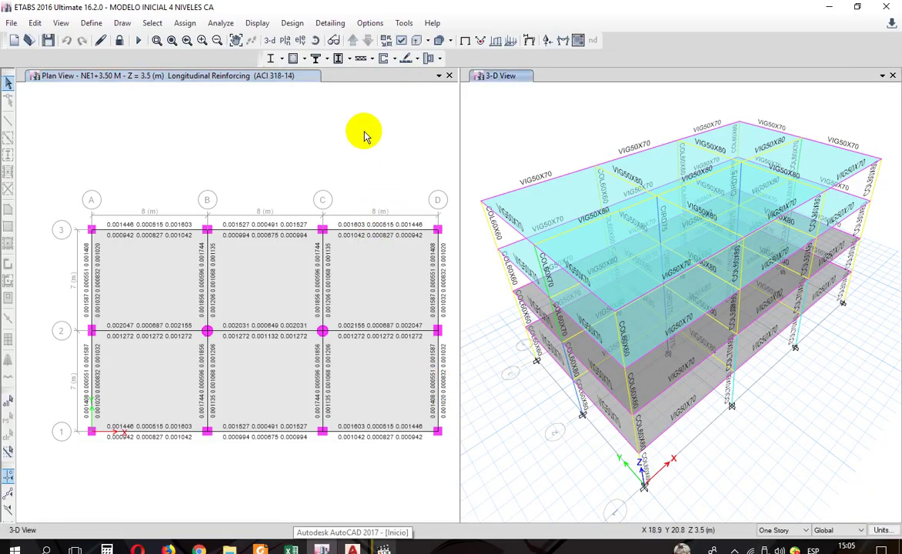
left_click(316, 58)
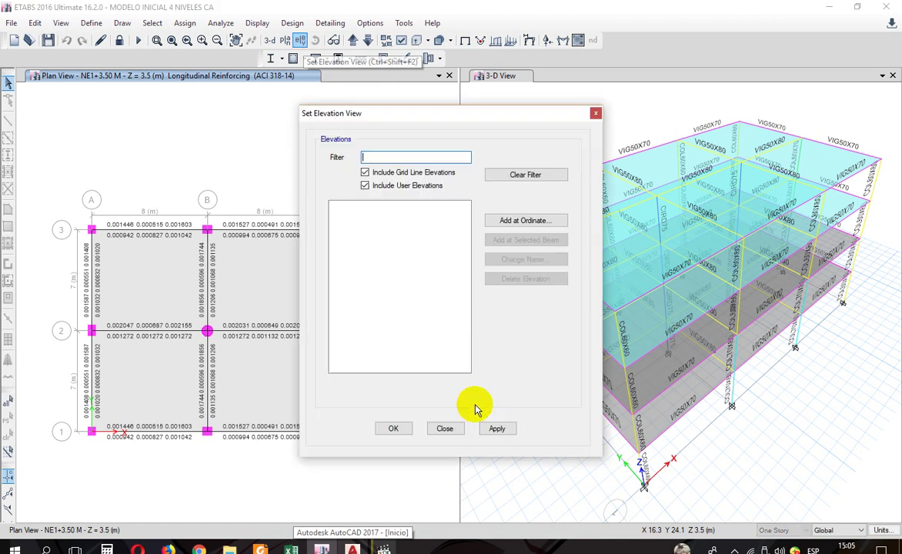
left_click(504, 431)
left_click(445, 428)
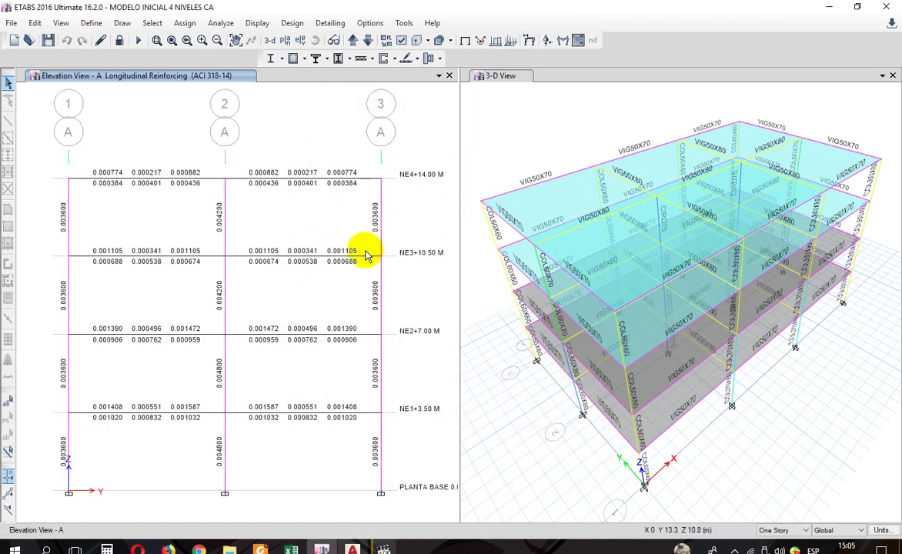
Set the consistent display units to cm for length and kgf for force.
left_click(880, 531)
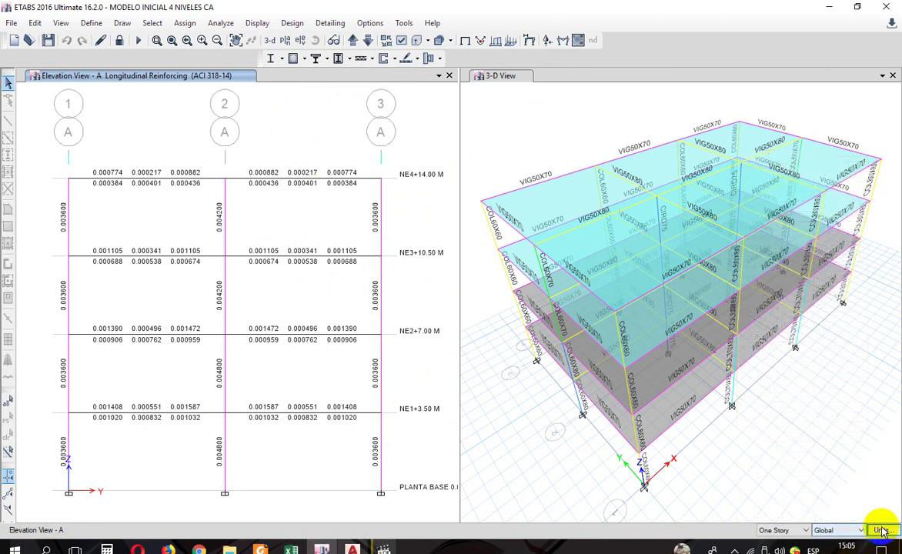
left_click(881, 531)
left_click(854, 516)
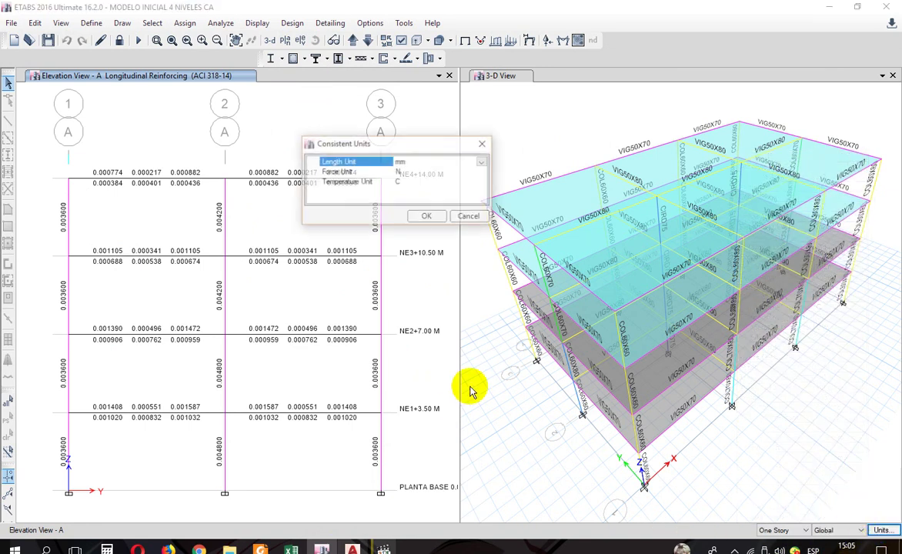
left_click(483, 164)
left_click(471, 221)
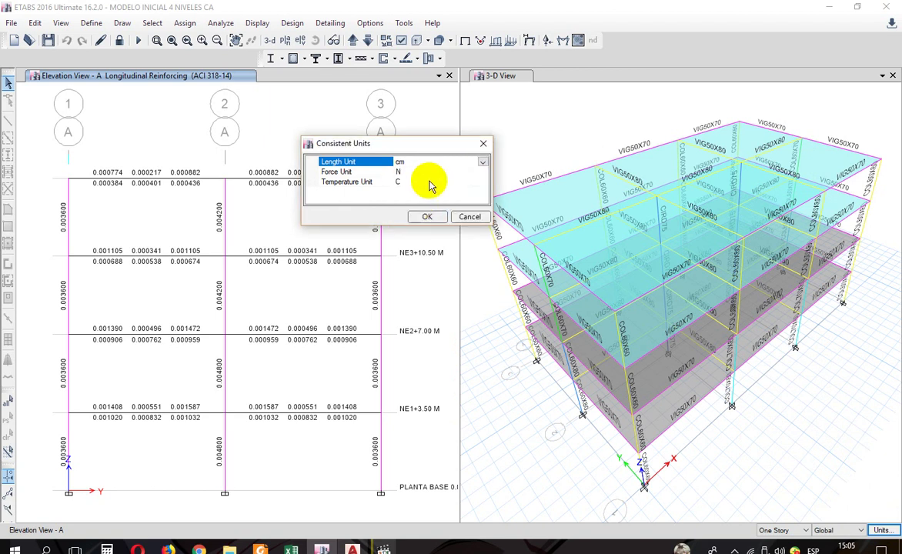
left_click(454, 172)
left_click(484, 173)
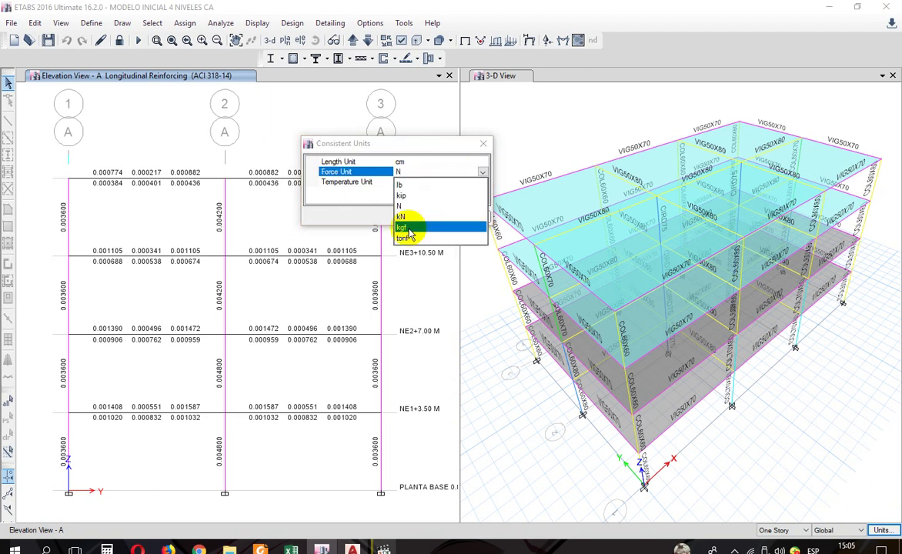
left_click(399, 217)
left_click(427, 217)
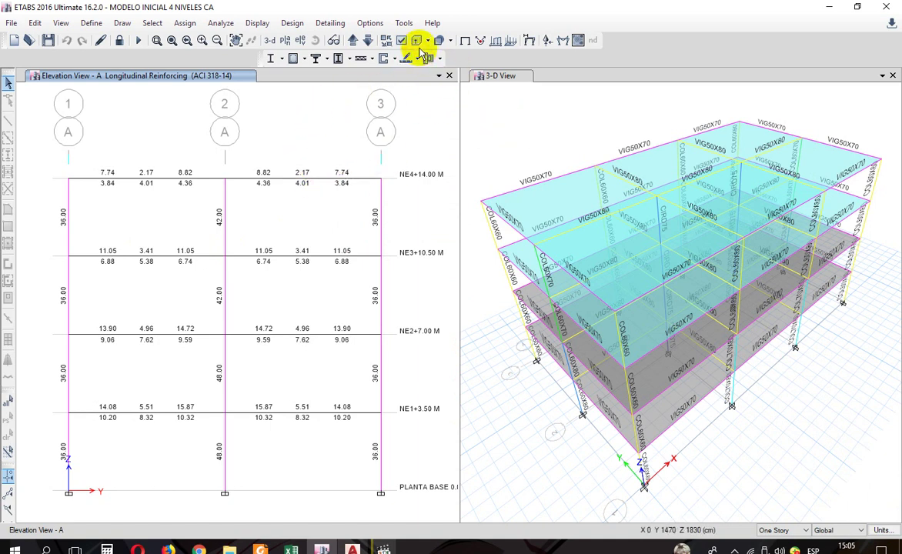
Display the Longitudinal Reinforcing design output on the grid A elevation.
left_click(294, 59)
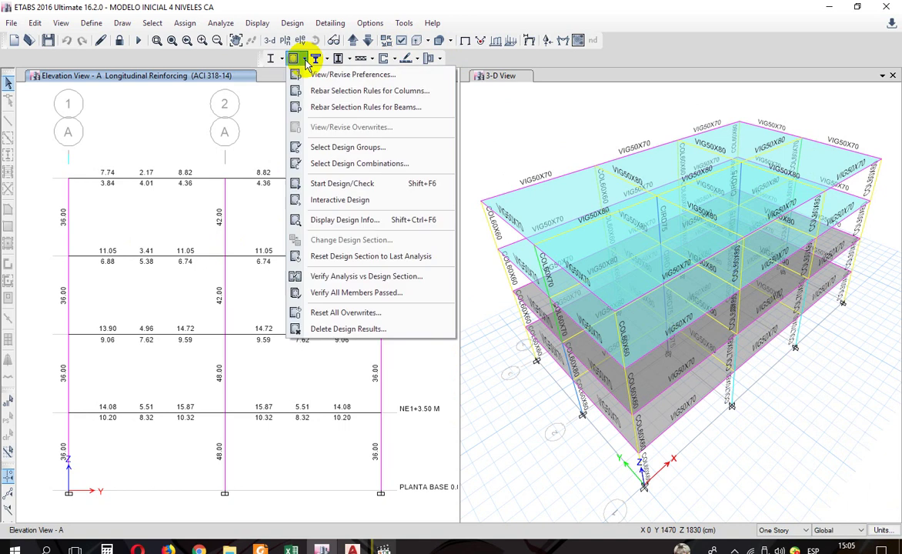
left_click(336, 222)
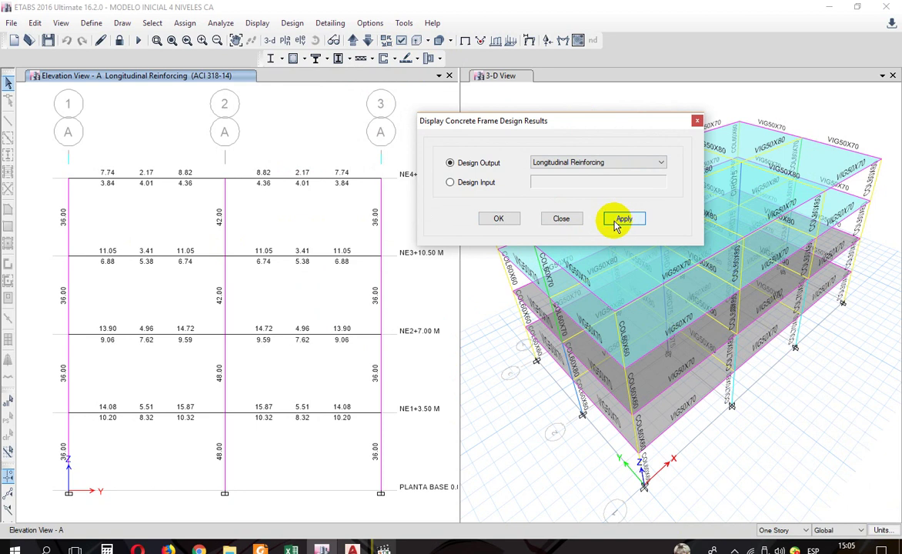
left_click(619, 221)
left_click(561, 219)
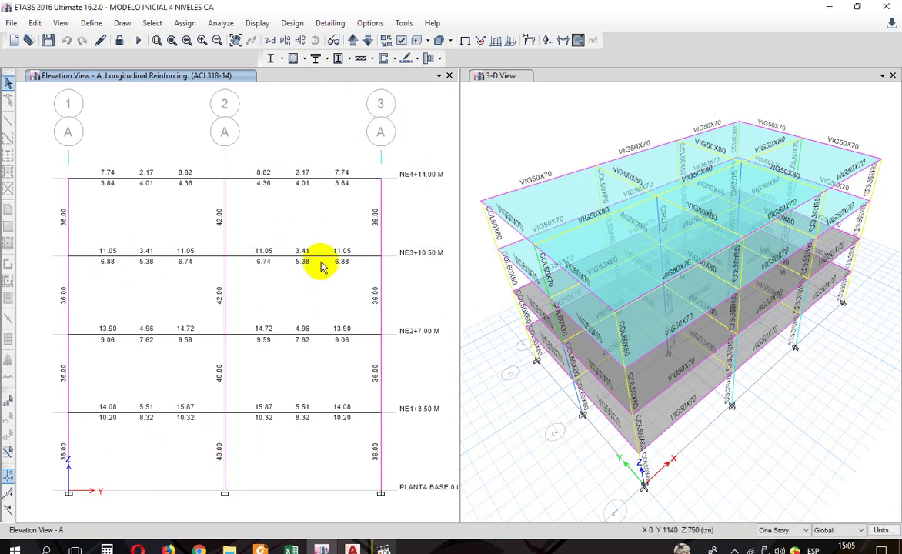
Examine the longitudinal reinforcing in each grid elevation of the frame, ending on elevation C.
left_click(353, 40)
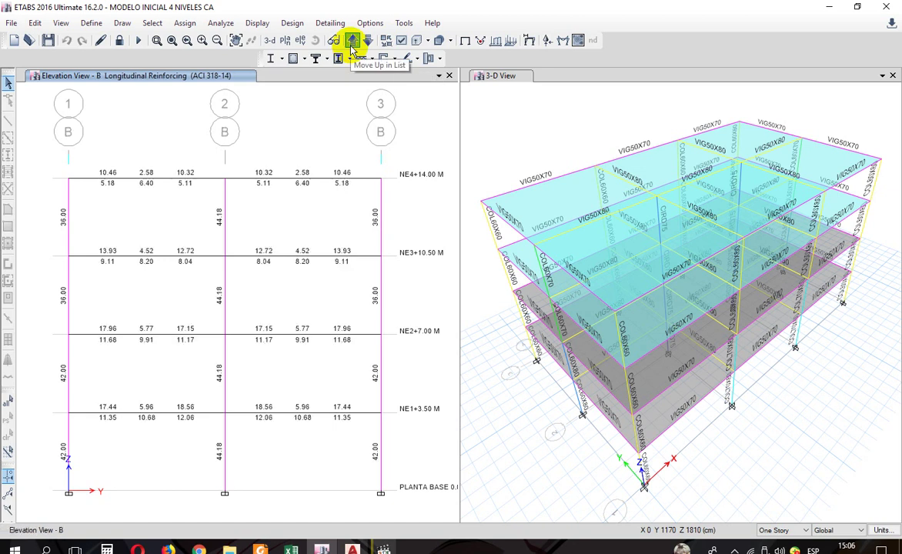
left_click(352, 40)
left_click(352, 41)
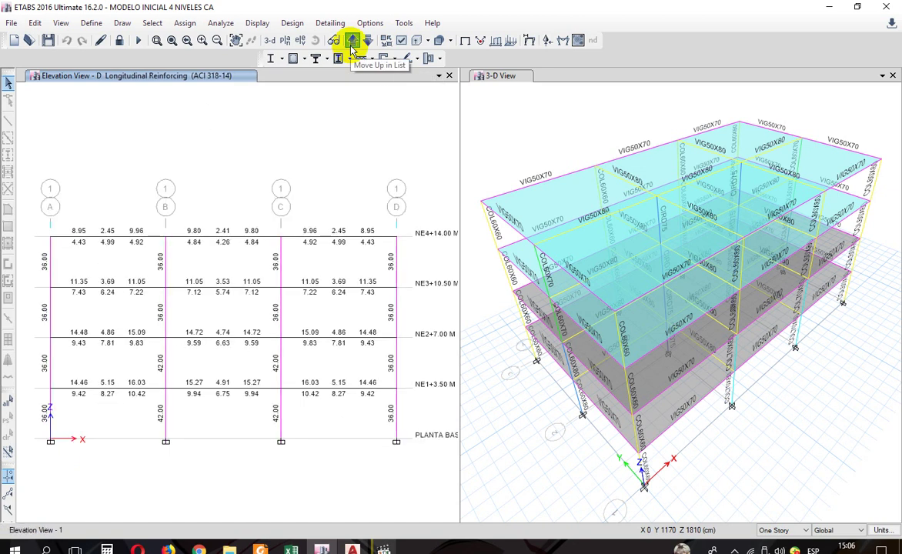
left_click(352, 43)
left_click(353, 42)
left_click(352, 42)
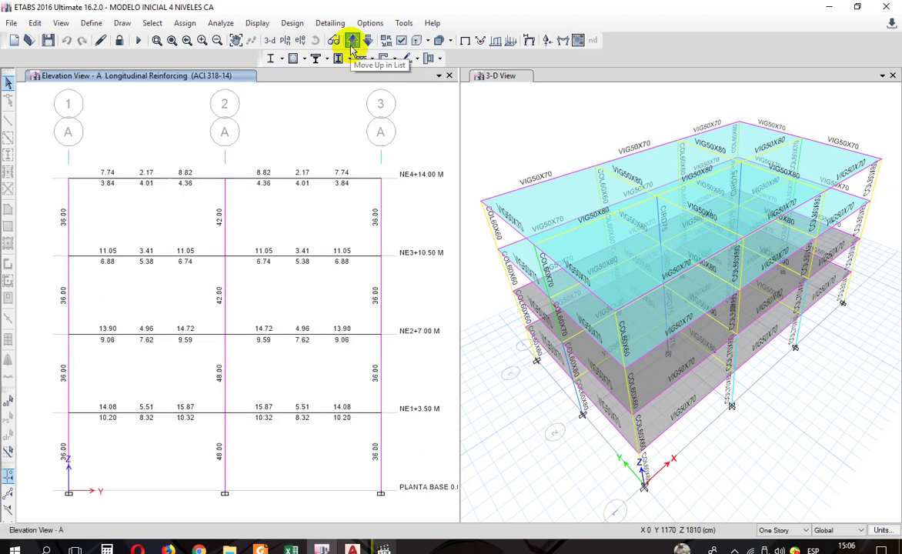
left_click(353, 42)
left_click(353, 42)
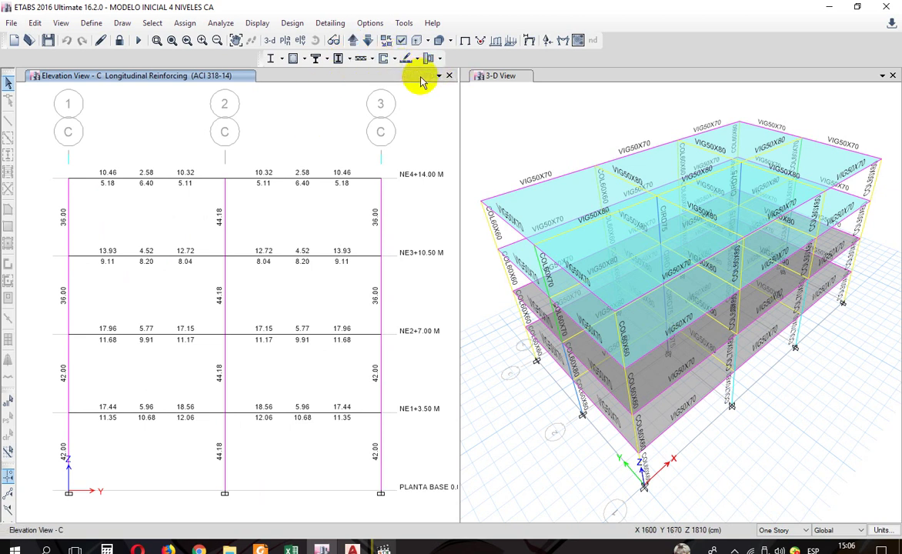
Replace the 3-D view with the elevation along grid A.
left_click(500, 97)
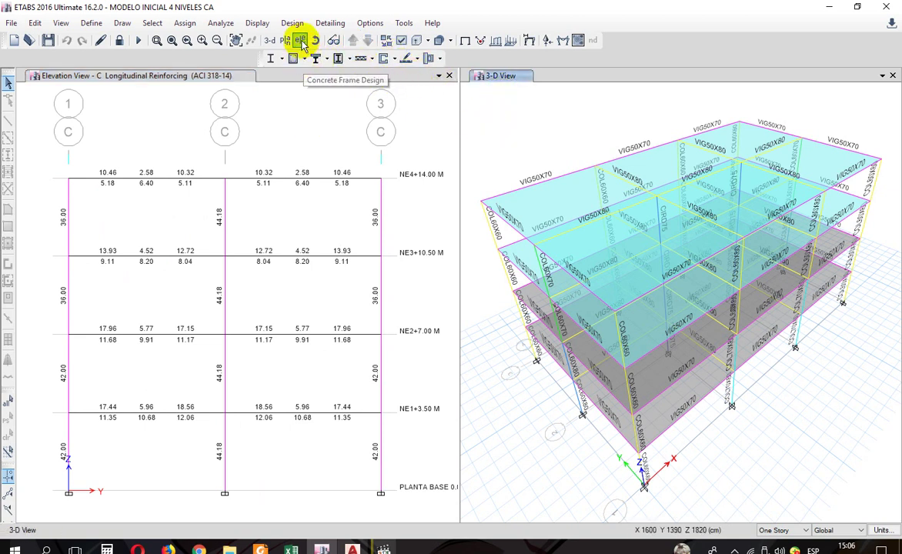
left_click(497, 428)
left_click(450, 428)
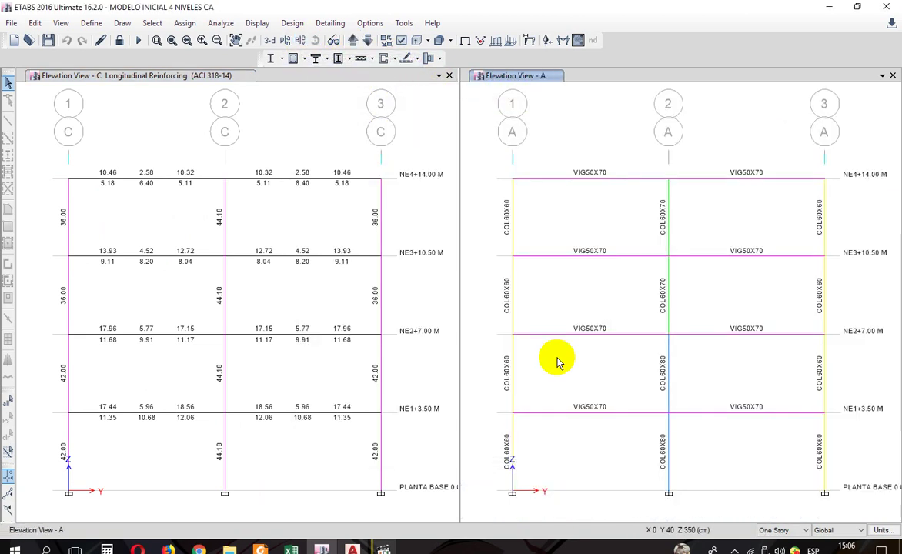
Display the Rebar Percentage design output on the grid A elevation.
left_click(306, 61)
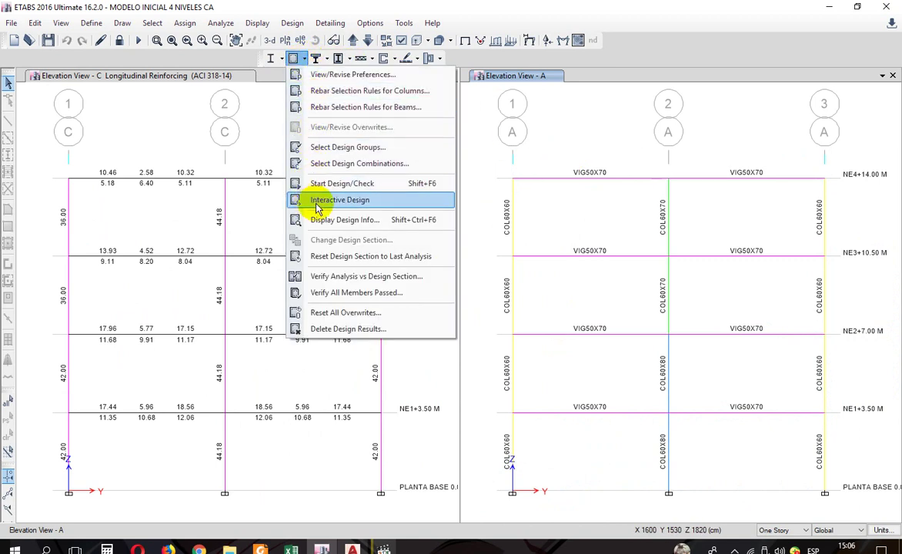
left_click(345, 219)
left_click(568, 164)
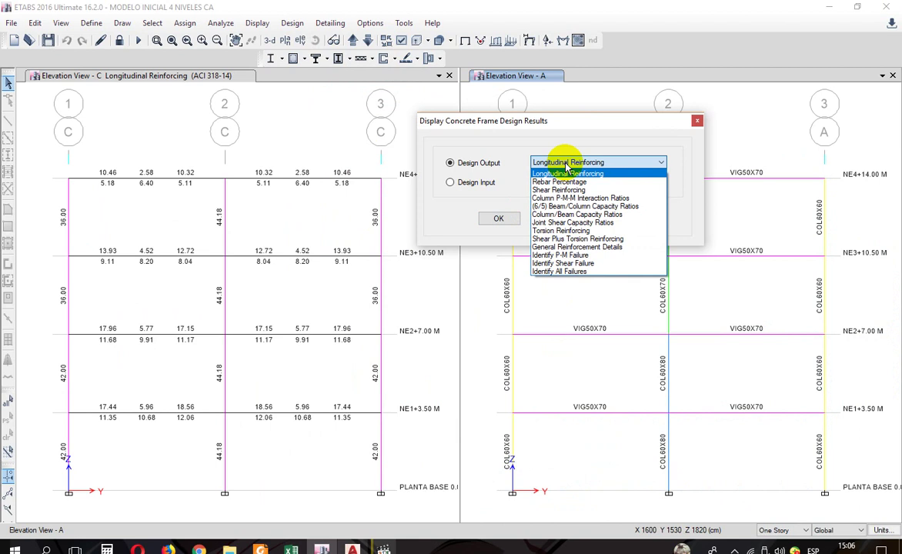
left_click(553, 182)
left_click(622, 218)
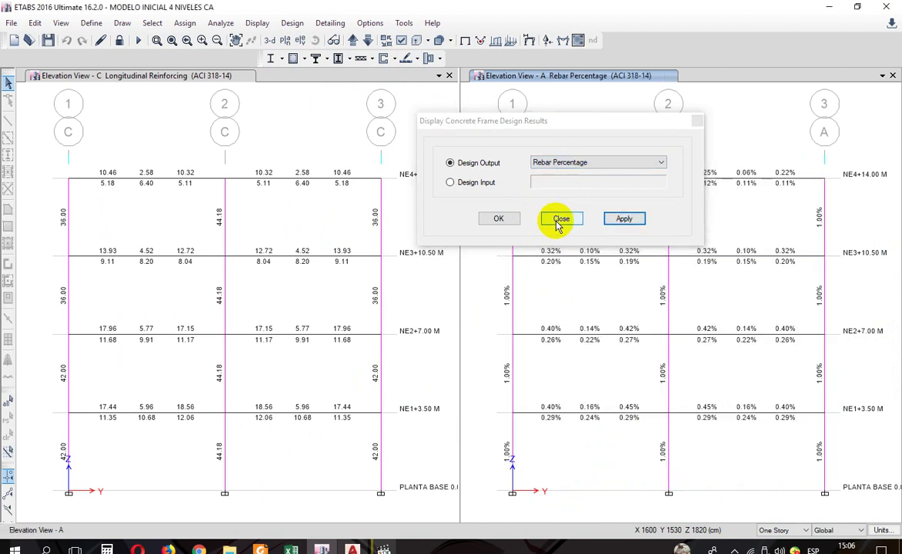
left_click(560, 221)
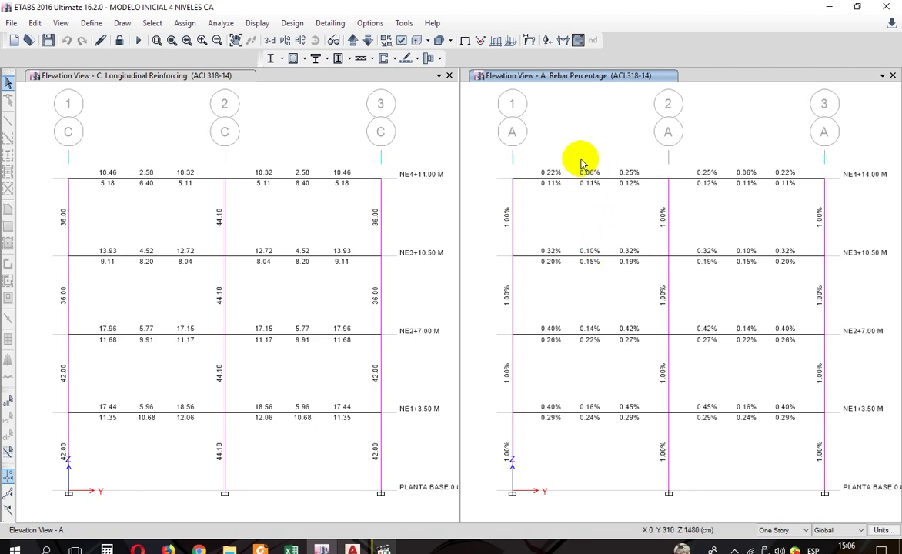
Compare the rebar percentages across the frame's grid elevations, ending back on elevation A.
left_click(353, 42)
left_click(352, 41)
left_click(353, 42)
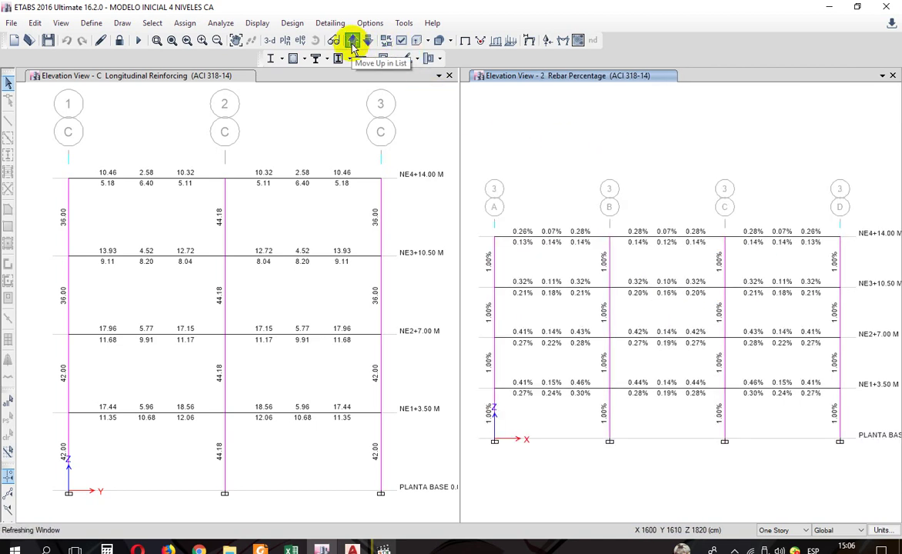
left_click(352, 44)
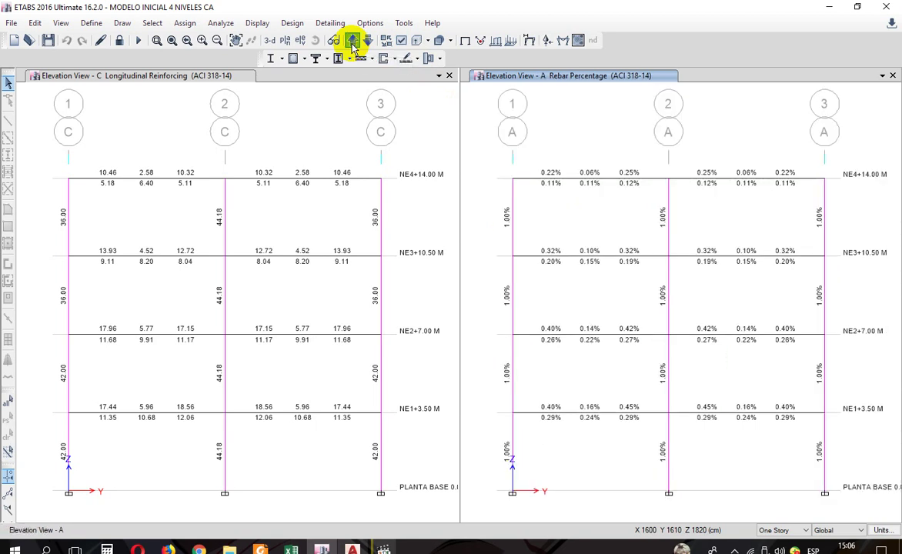
left_click(353, 42)
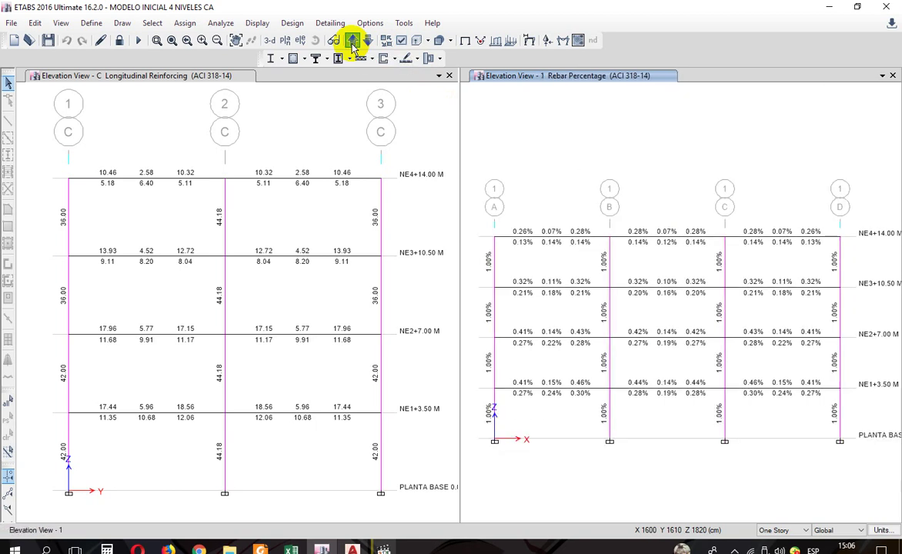
left_click(353, 43)
left_click(353, 43)
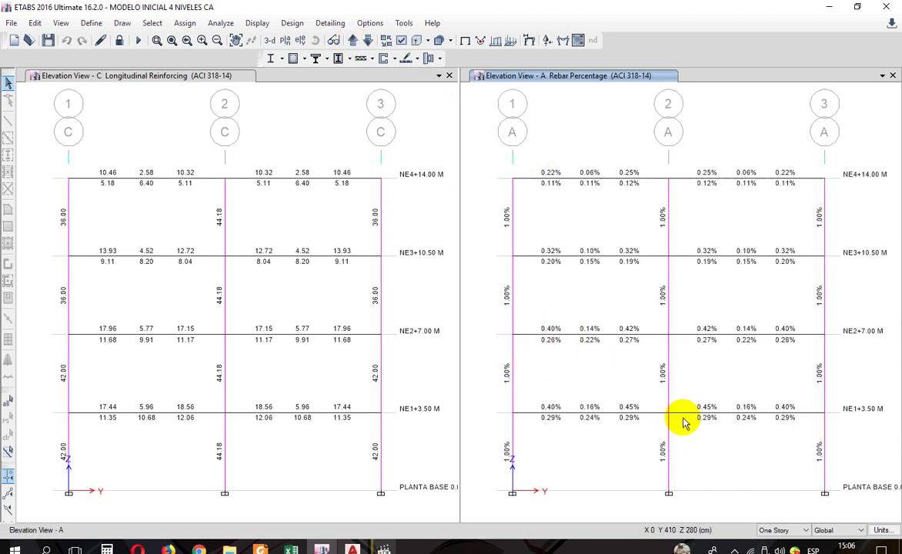
Display the Shear Reinforcing design output on the grid A elevation.
left_click(304, 59)
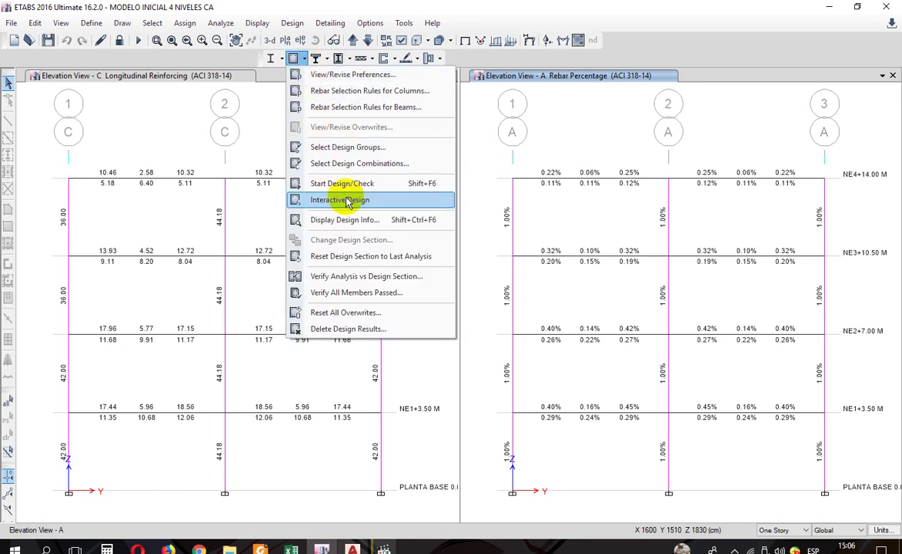
left_click(346, 220)
left_click(562, 162)
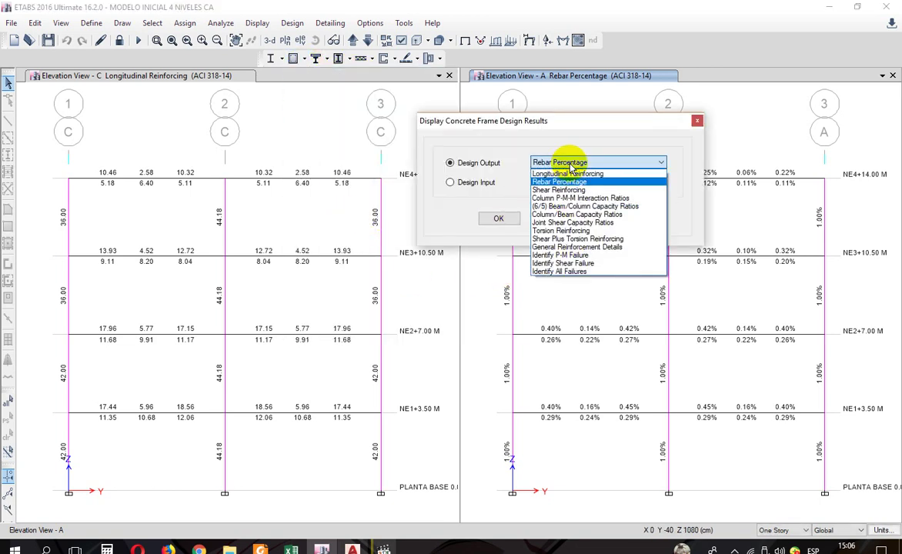
left_click(568, 190)
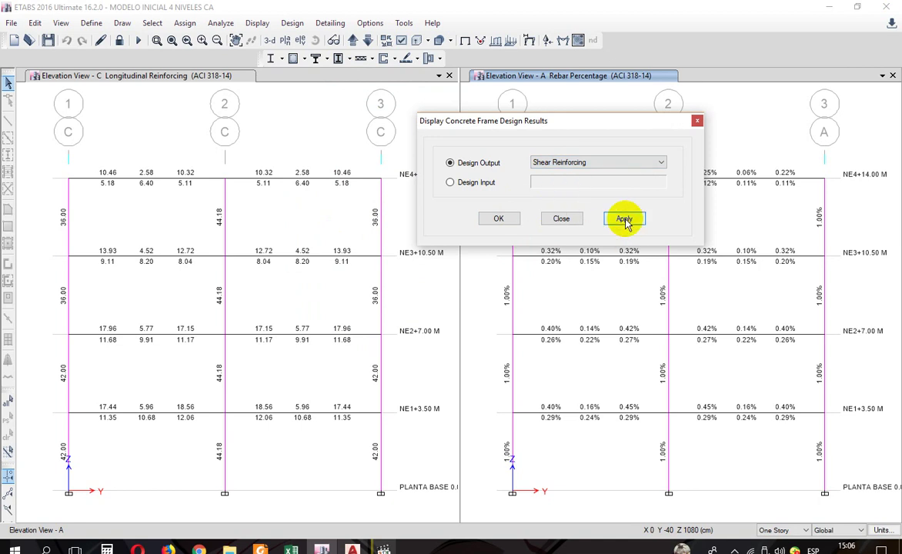
left_click(625, 220)
left_click(561, 219)
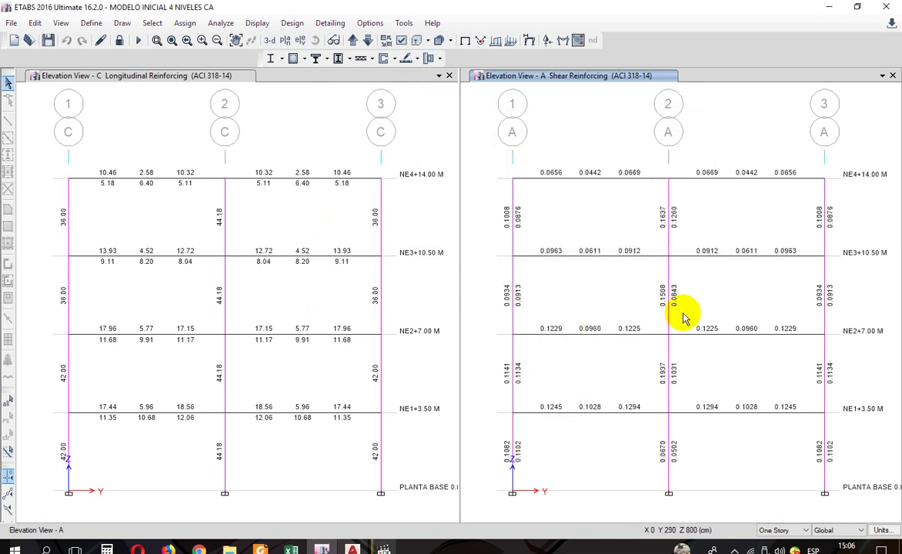
Display the Column P-M-M Interaction Ratios design output on the grid C elevation.
left_click(423, 134)
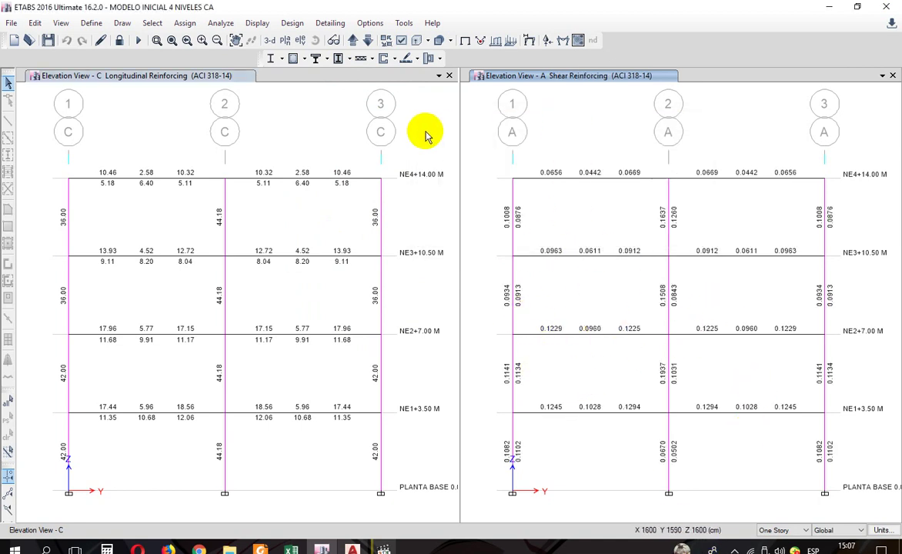
left_click(281, 59)
left_click(319, 218)
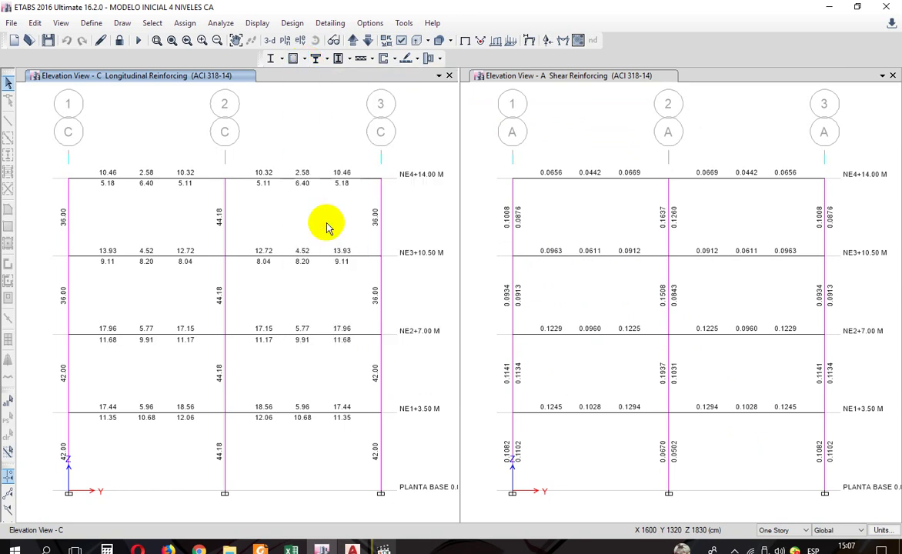
left_click(545, 162)
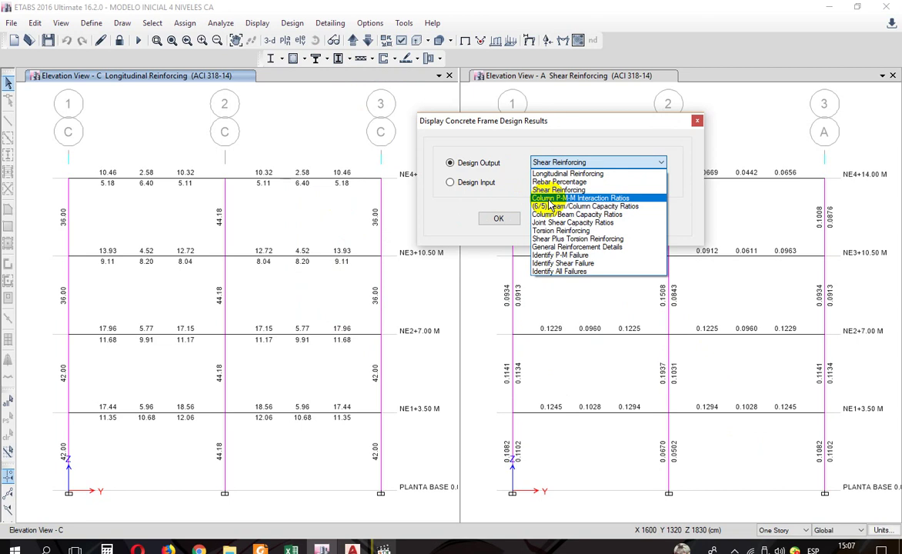
left_click(549, 199)
left_click(619, 219)
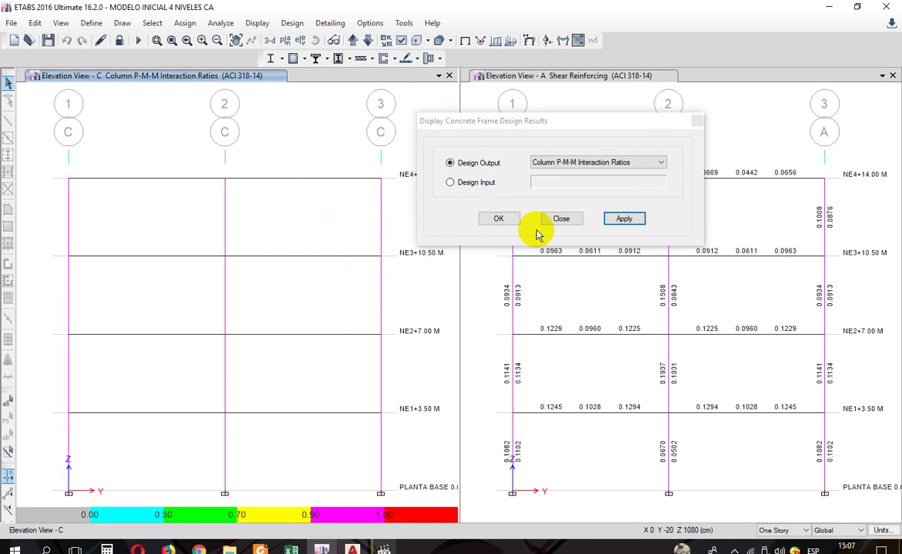
left_click(559, 221)
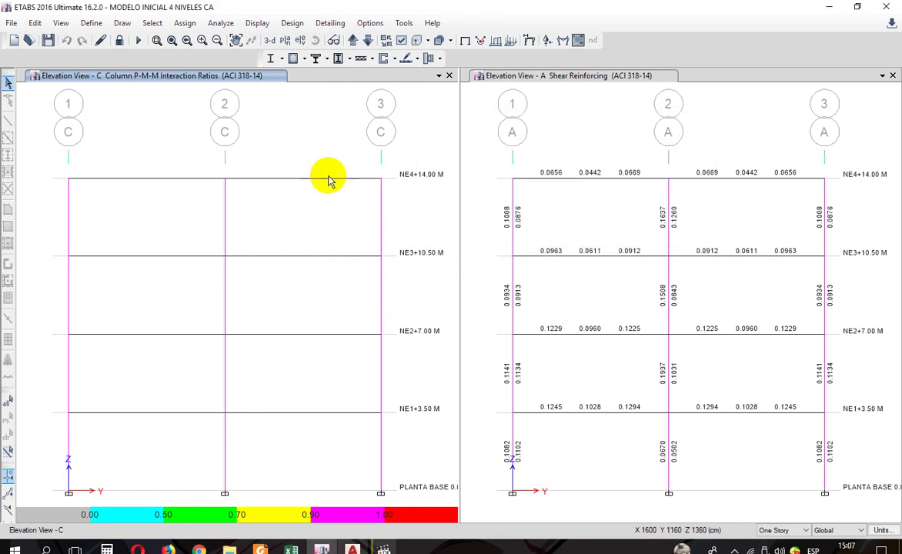
Display the (6/5) Beam/Column Capacity Ratios design output on the grid C elevation.
left_click(303, 59)
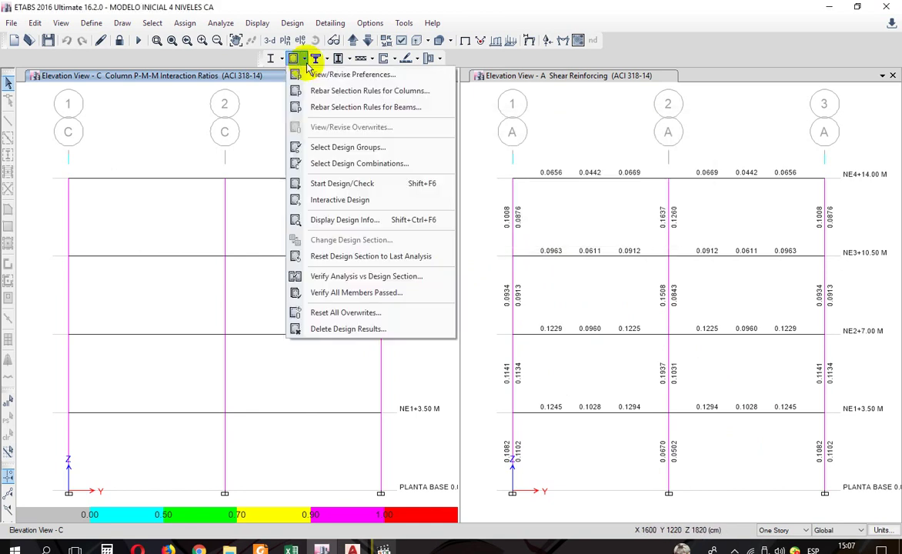
left_click(334, 220)
left_click(548, 162)
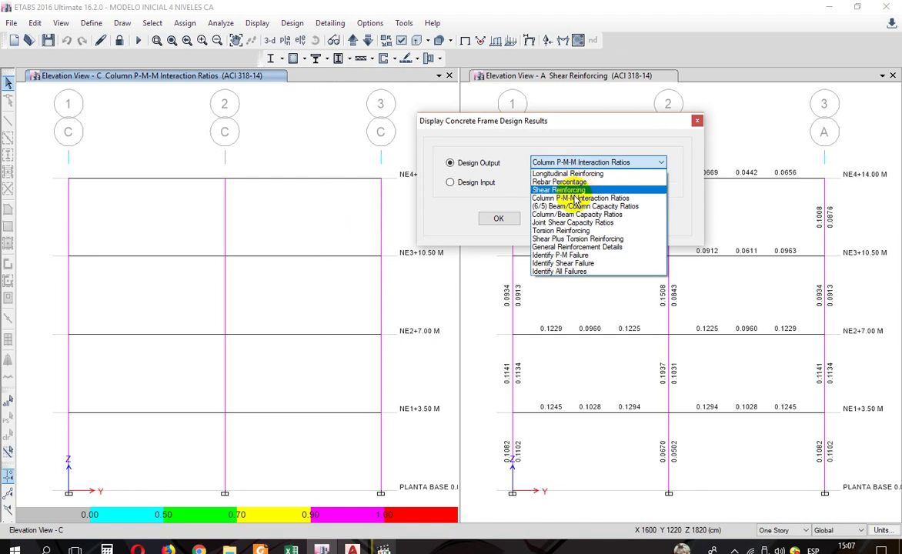
left_click(573, 206)
left_click(624, 219)
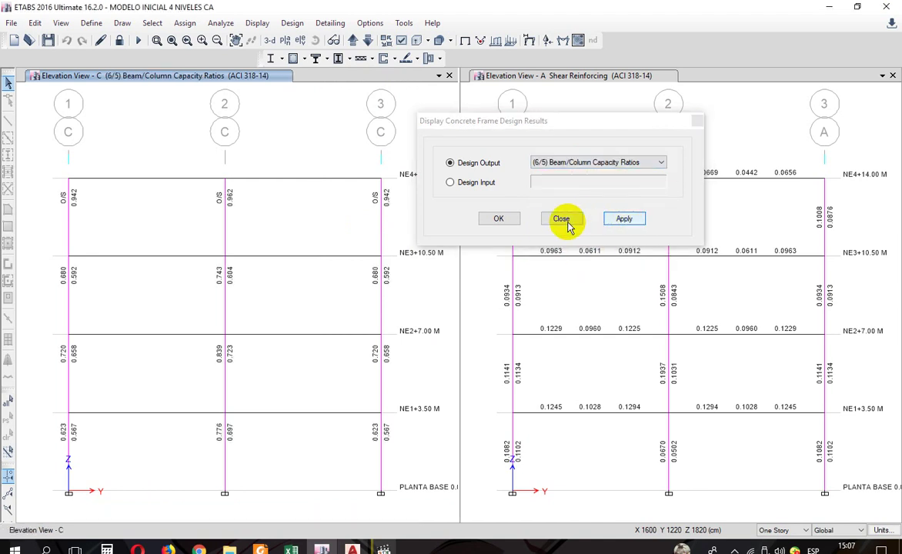
left_click(562, 220)
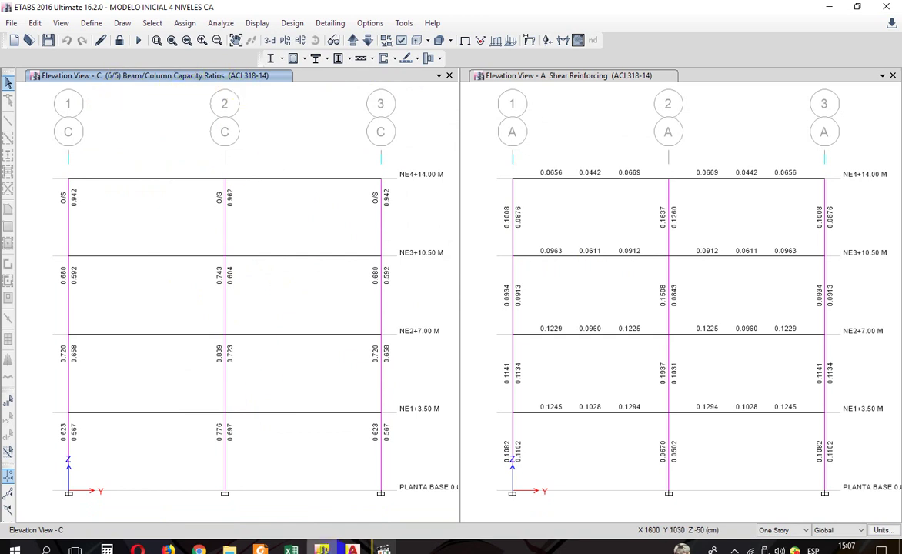
Switch to Foxit Reader and examine the ETABS manual's sections on column/beam capacity ratios and joint shear capacity ratios.
left_click(260, 548)
scroll(457, 334, "down", 15)
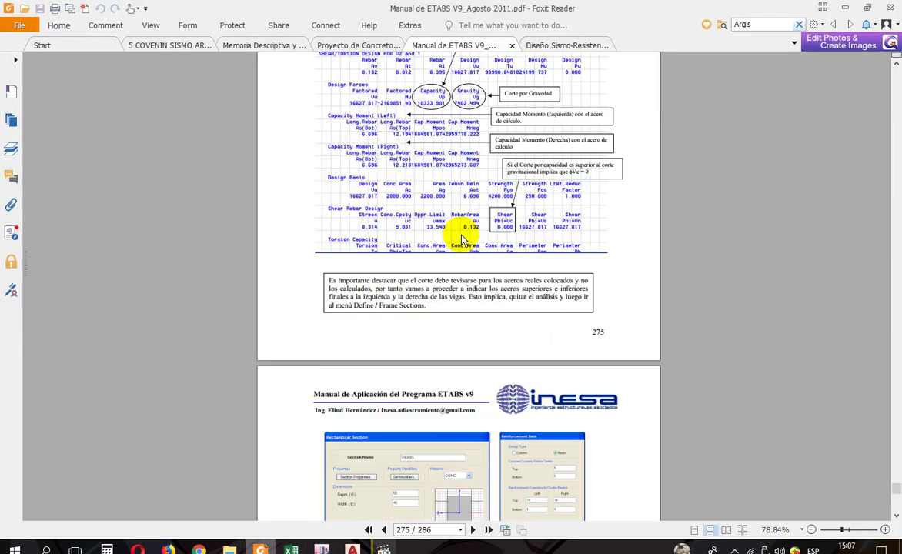
scroll(550, 252, "up", 4)
scroll(549, 252, "up", 4)
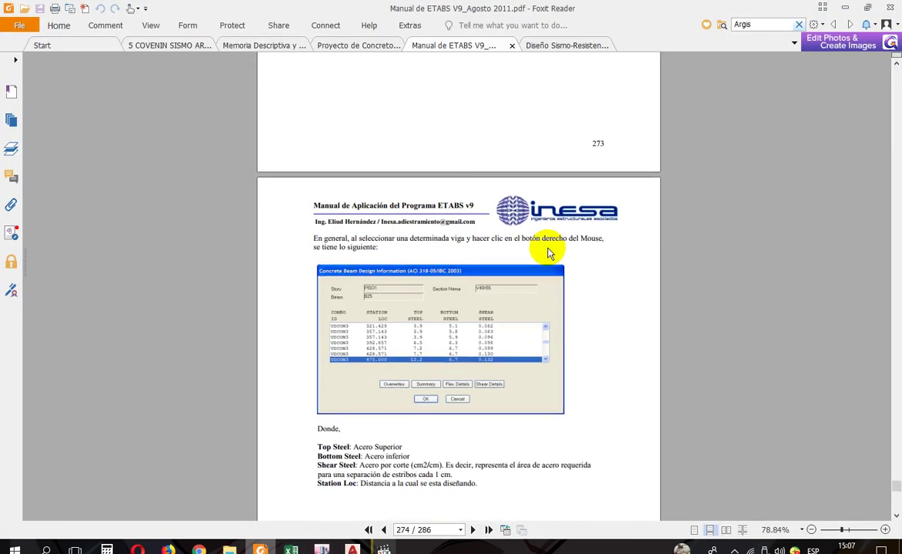
scroll(550, 253, "down", 15)
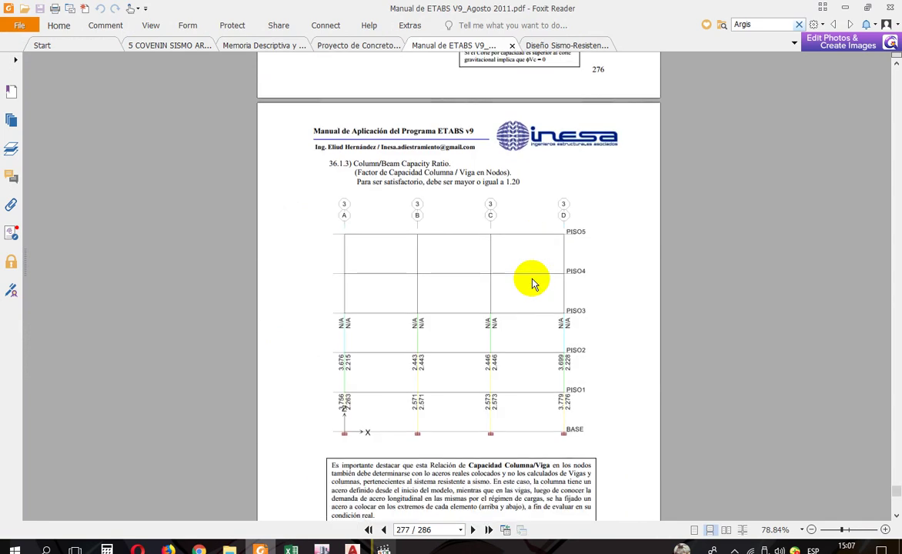
scroll(533, 284, "down", 1)
scroll(485, 270, "down", 8)
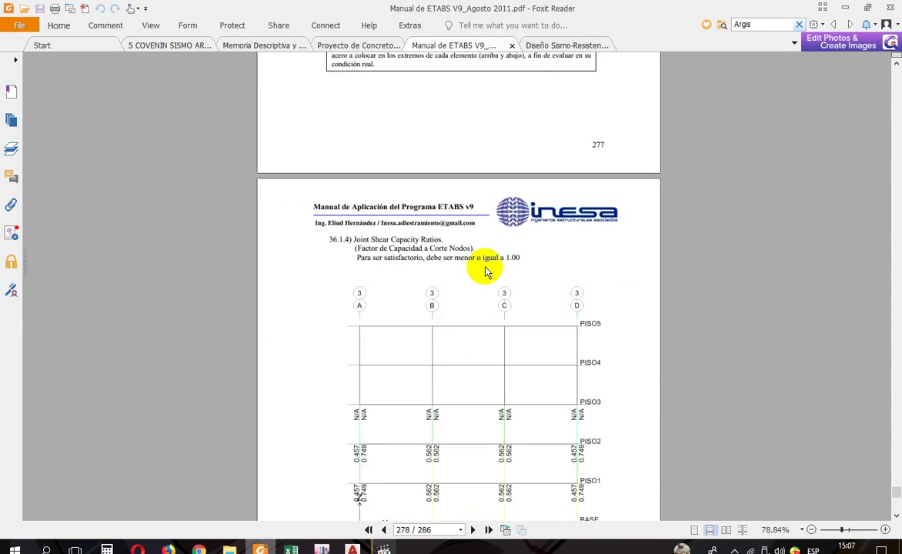
scroll(486, 257, "down", 2)
scroll(485, 256, "down", 2)
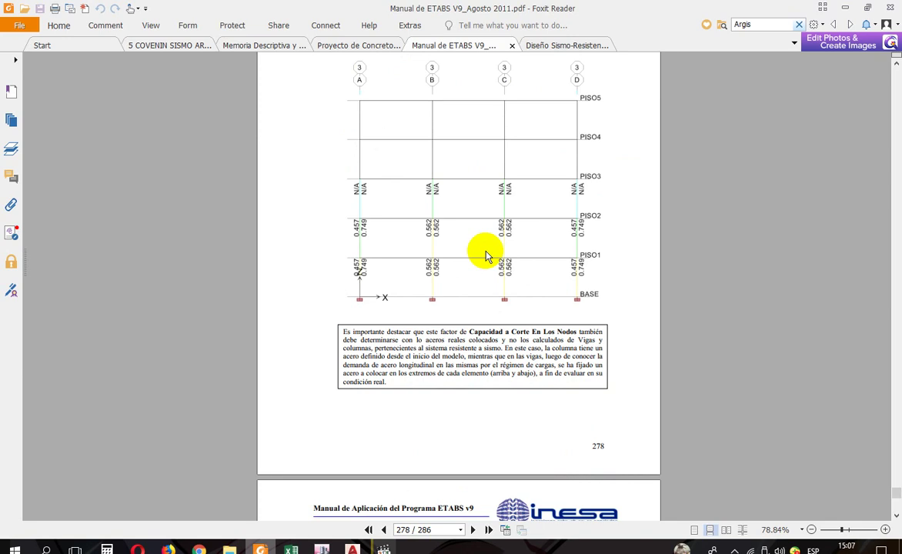
scroll(487, 256, "up", 2)
scroll(495, 253, "up", 2)
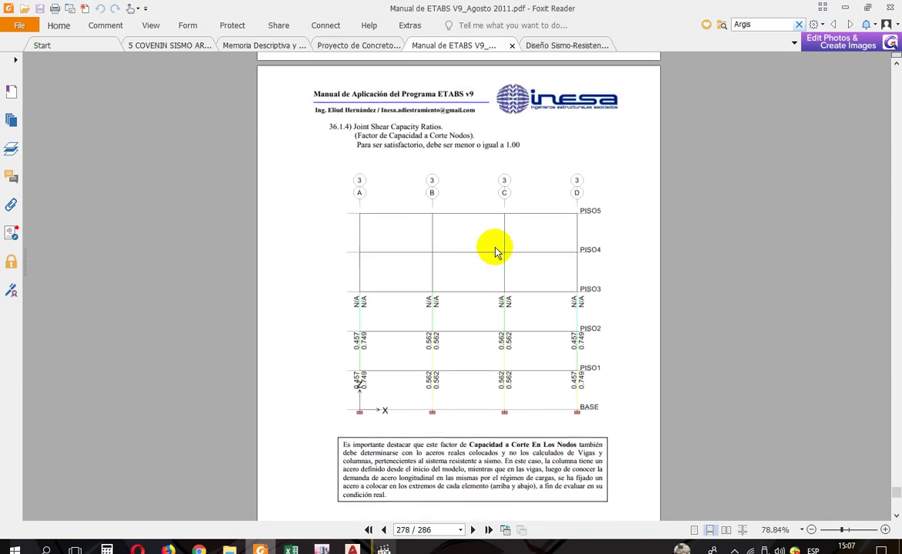
Return to ETABS and display the Column/Beam Capacity Ratios design output on the grid C elevation.
left_click(323, 549)
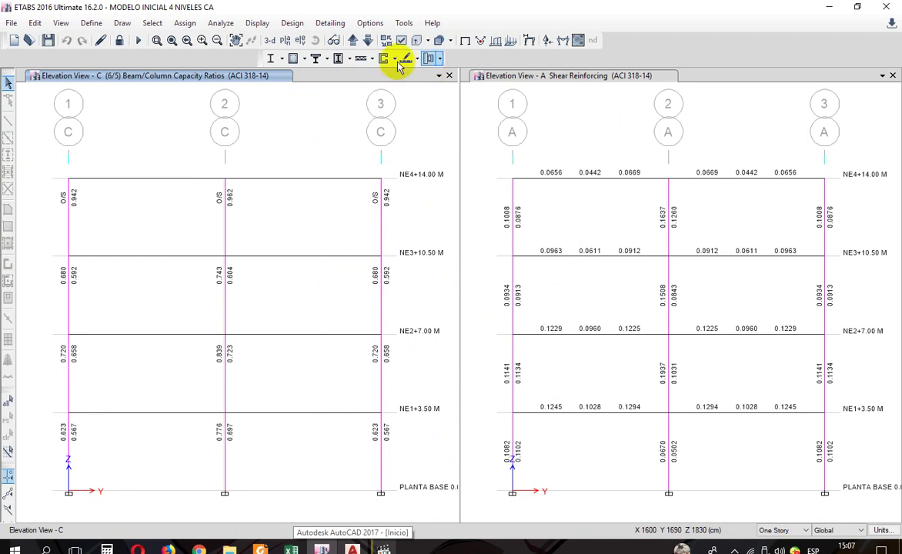
left_click(303, 59)
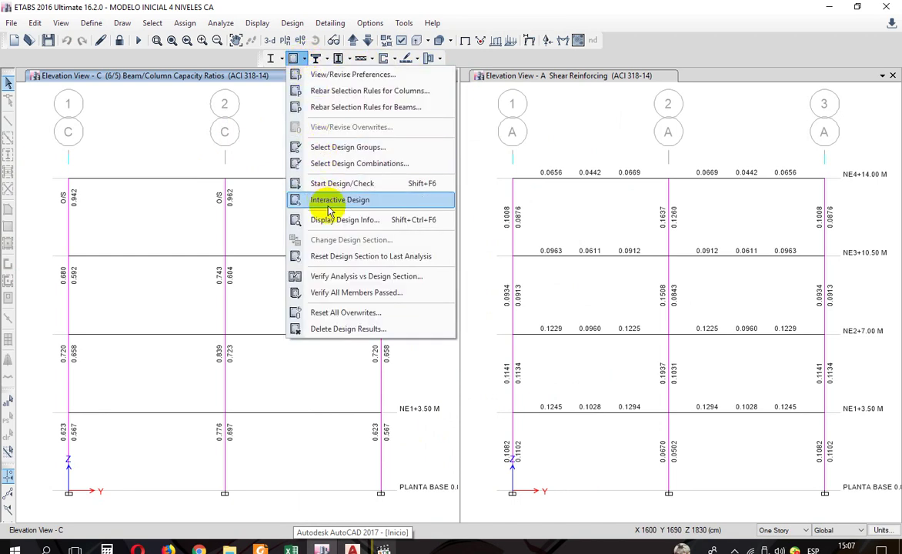
left_click(373, 220)
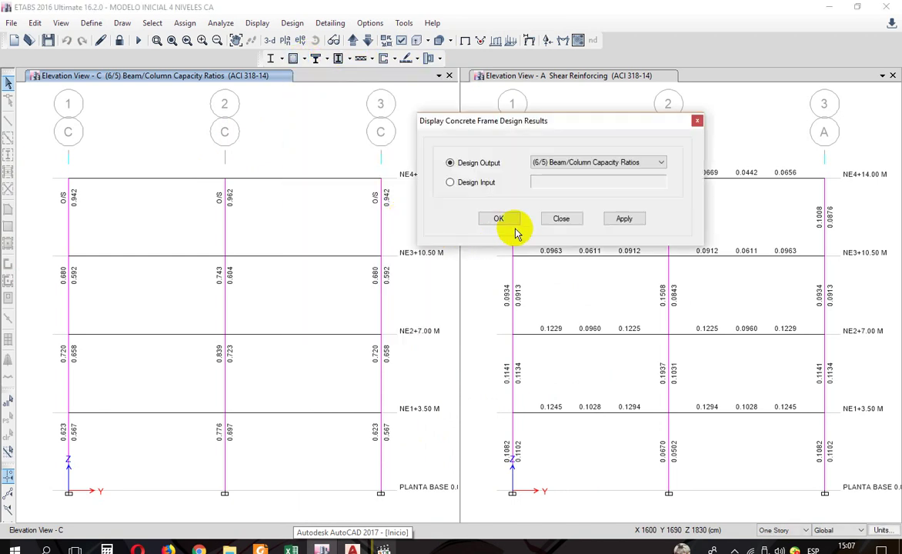
left_click(573, 161)
left_click(589, 210)
left_click(624, 219)
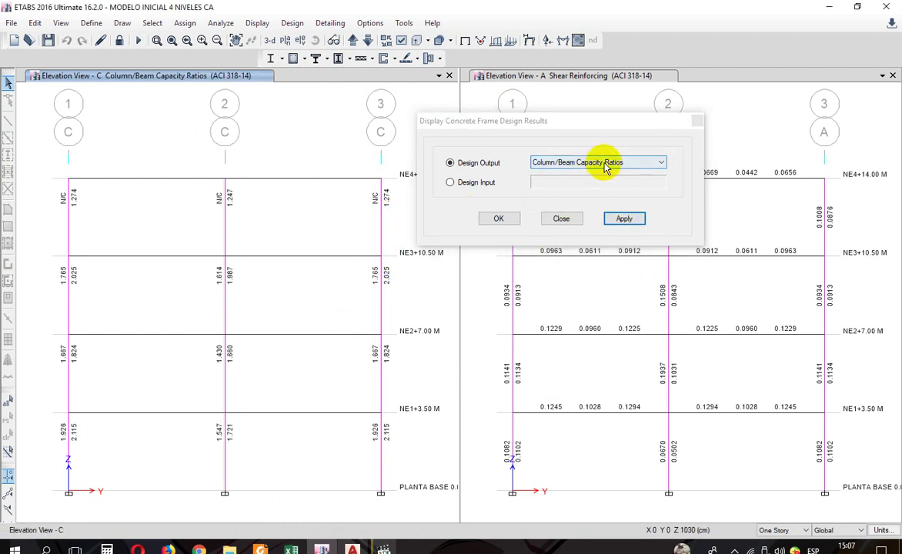
Check the acceptance limit for the Column/Beam Capacity Ratio in section 36.1.3 of the manual in Foxit Reader.
left_click(261, 548)
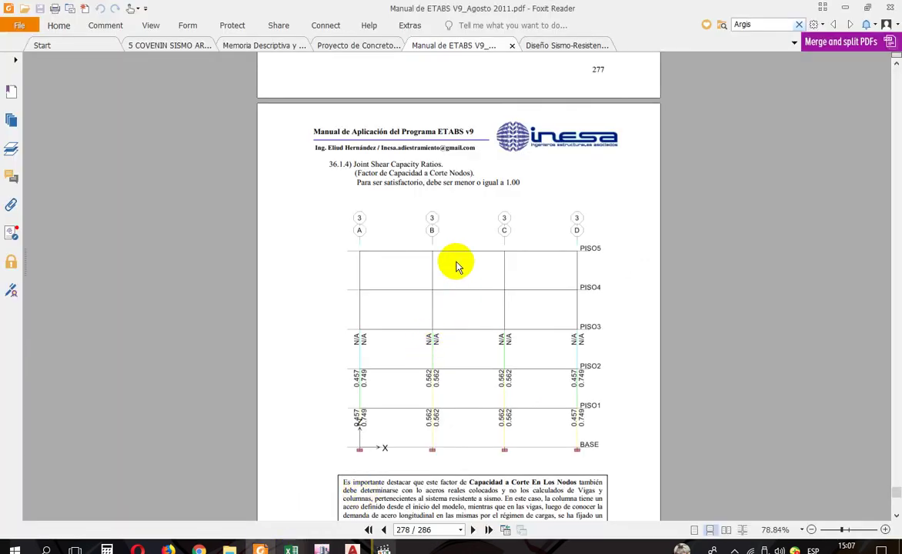
scroll(459, 263, "down", 1)
scroll(462, 262, "up", 3)
scroll(465, 264, "up", 6)
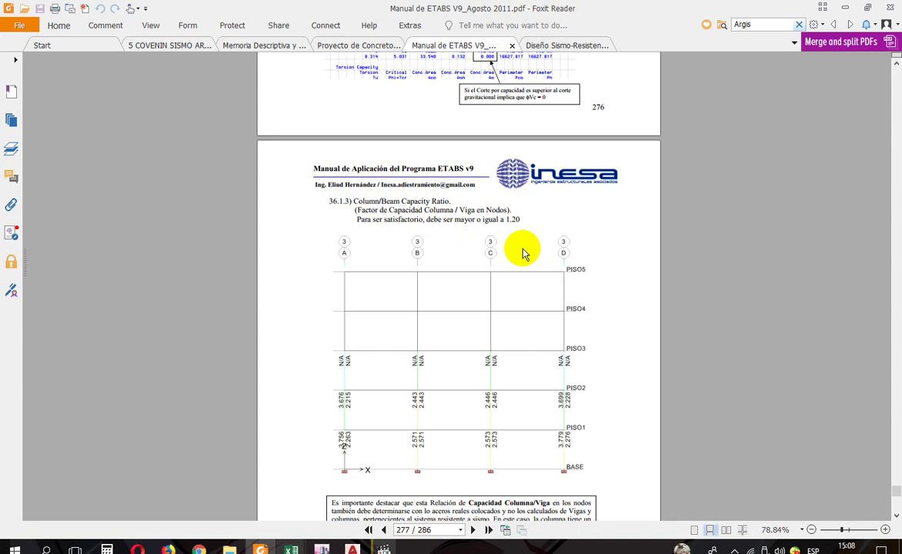
Back in ETABS, display the Joint Shear Capacity Ratios design output on the grid C elevation.
left_click(322, 549)
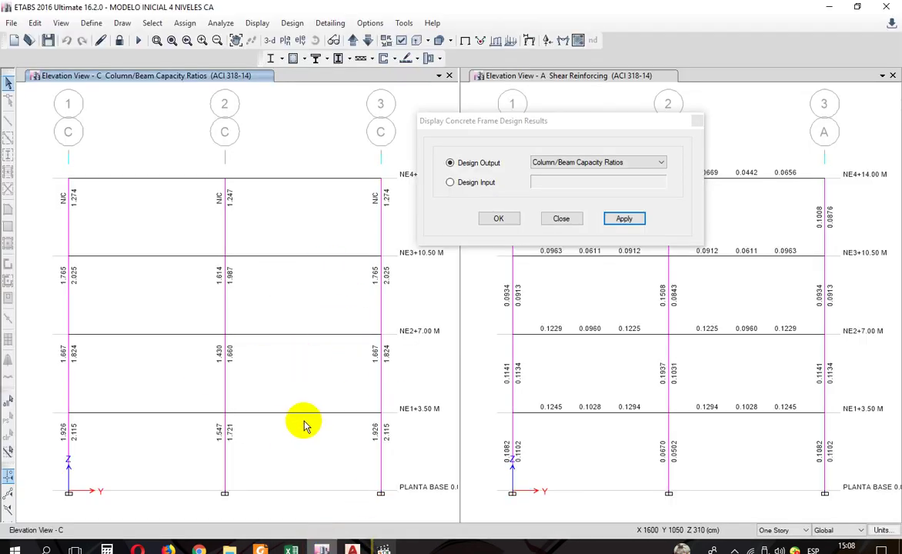
left_click(593, 163)
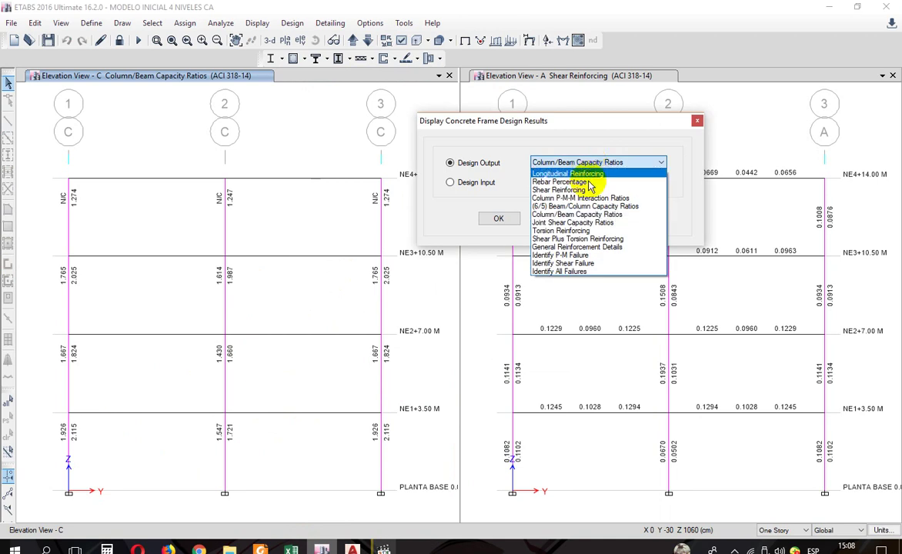
left_click(581, 223)
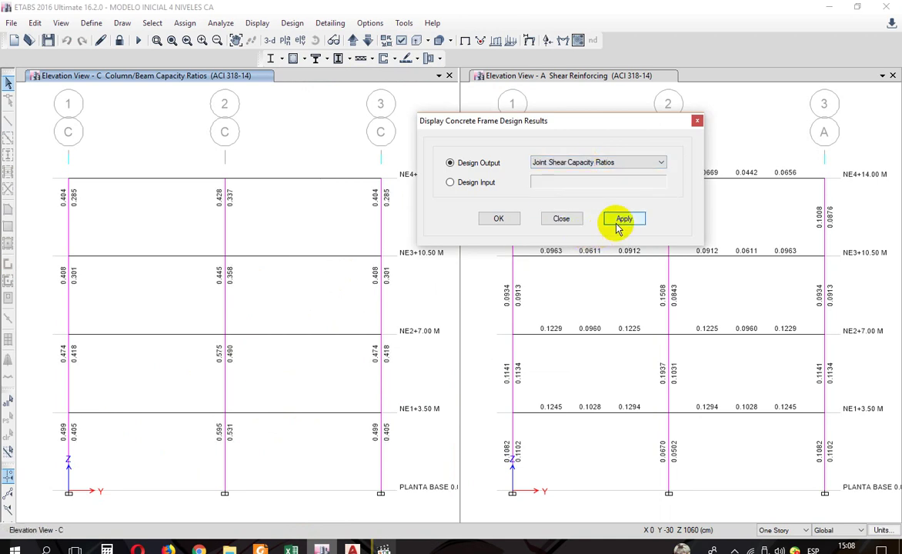
left_click(618, 220)
left_click(563, 219)
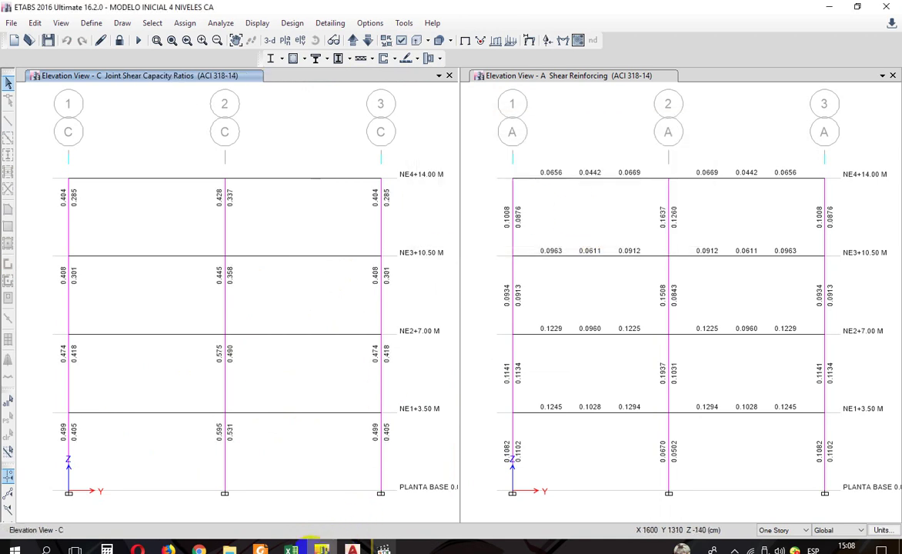
Check the acceptance limit for Joint Shear Capacity Ratios in section 36.1.4 of the manual in Foxit Reader.
left_click(262, 548)
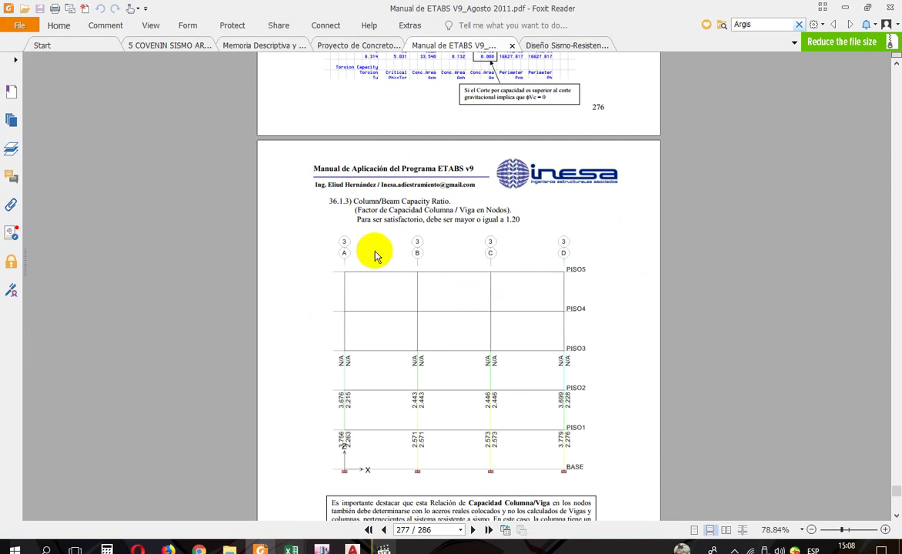
scroll(388, 258, "down", 5)
scroll(393, 260, "down", 7)
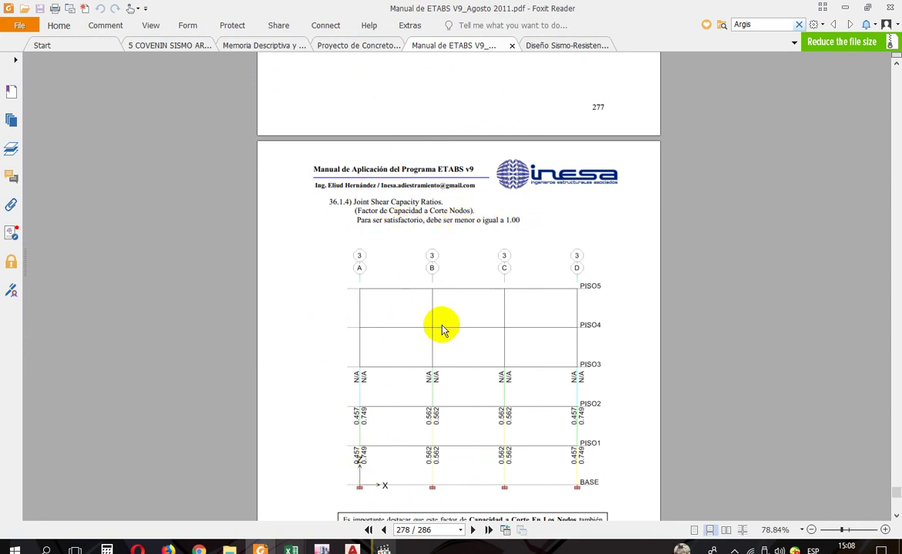
Return to ETABS, replace the grid C elevation with the 3-D view, and save the model.
left_click(323, 548)
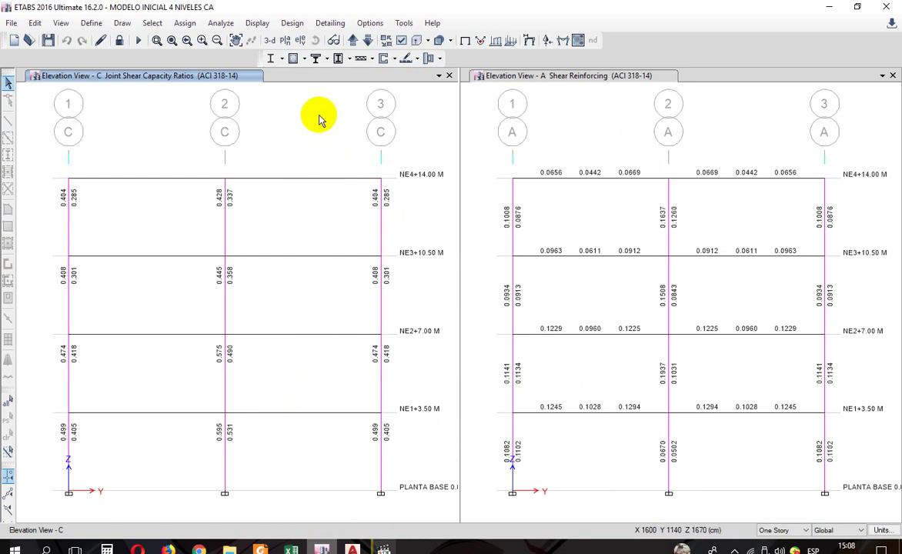
left_click(270, 41)
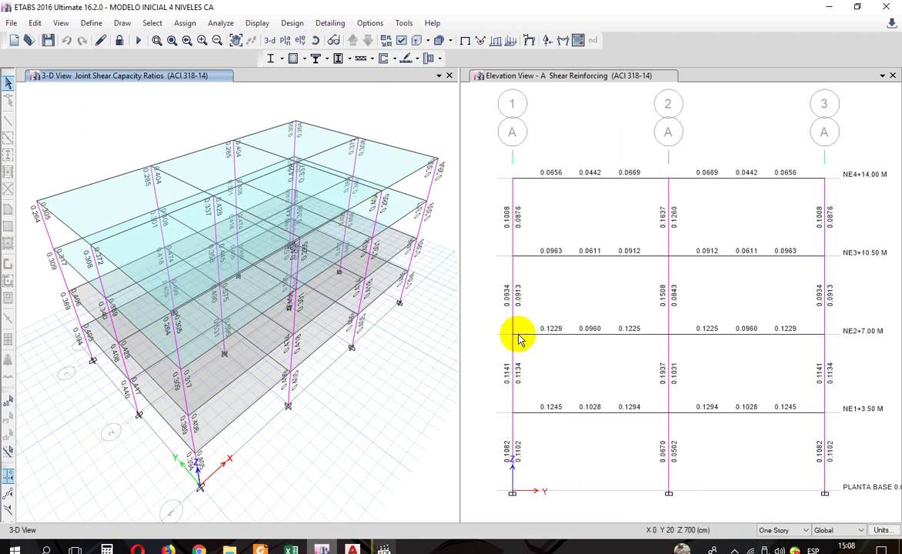
left_click(565, 312)
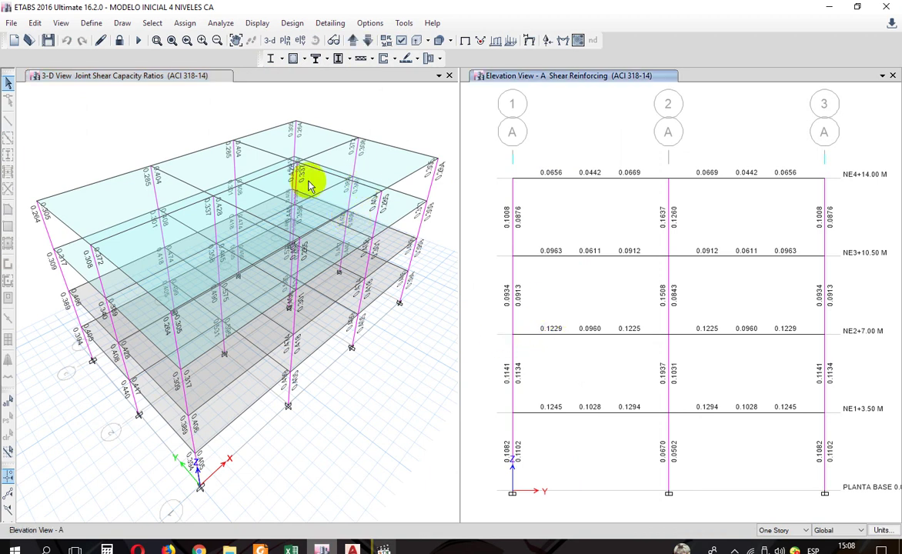
left_click(91, 23)
left_click(456, 318)
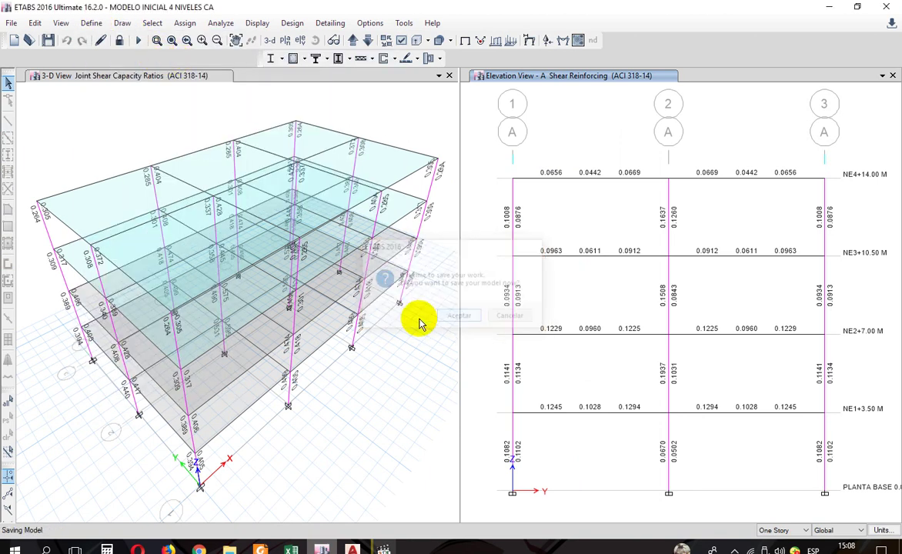
Open the property data of the COL60X60 frame section.
left_click(92, 23)
mouse_move(104, 61)
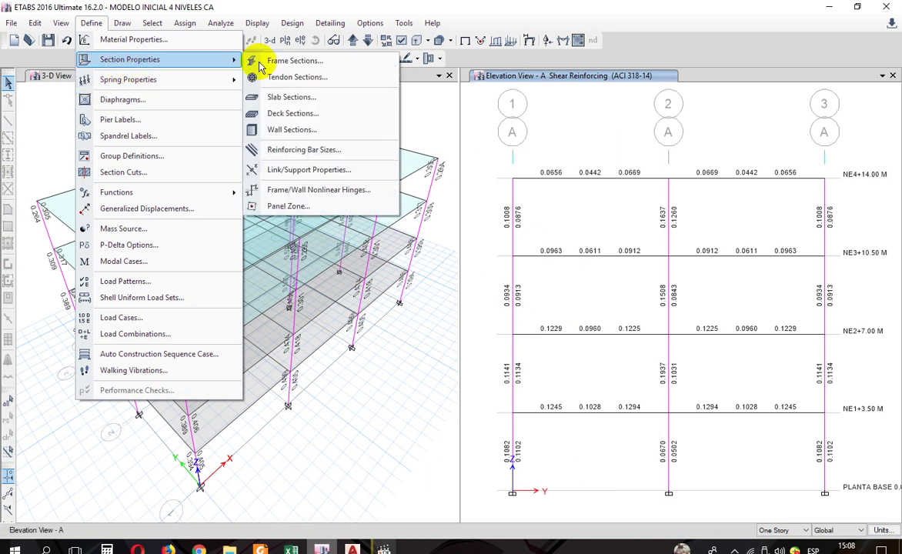
left_click(282, 61)
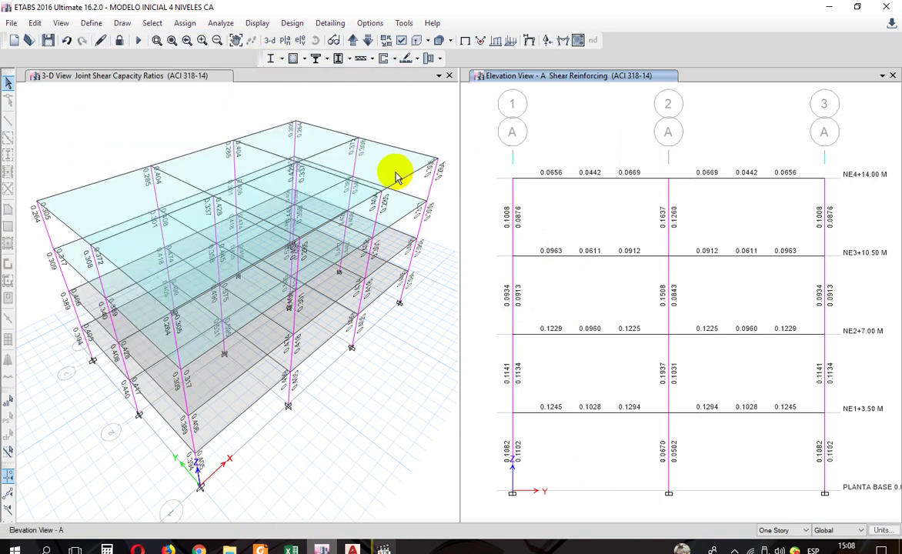
left_click(324, 247)
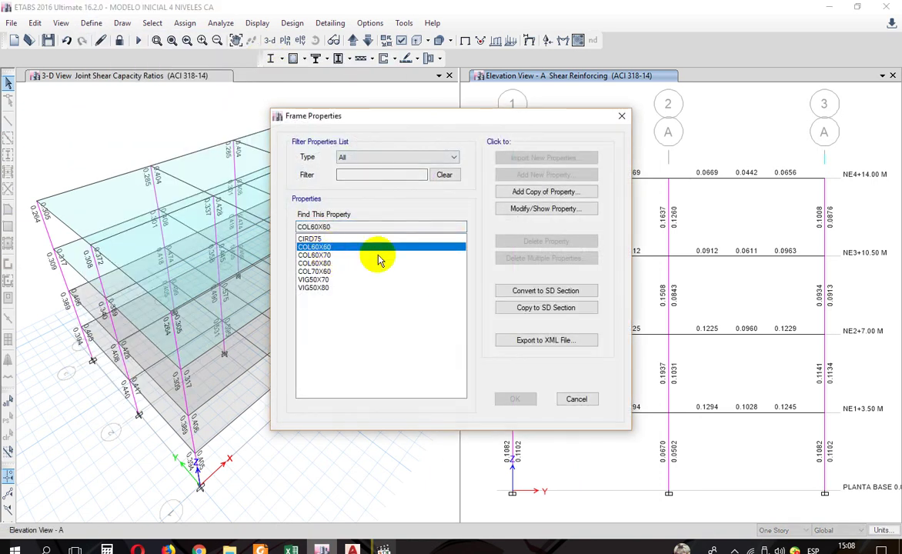
left_click(547, 216)
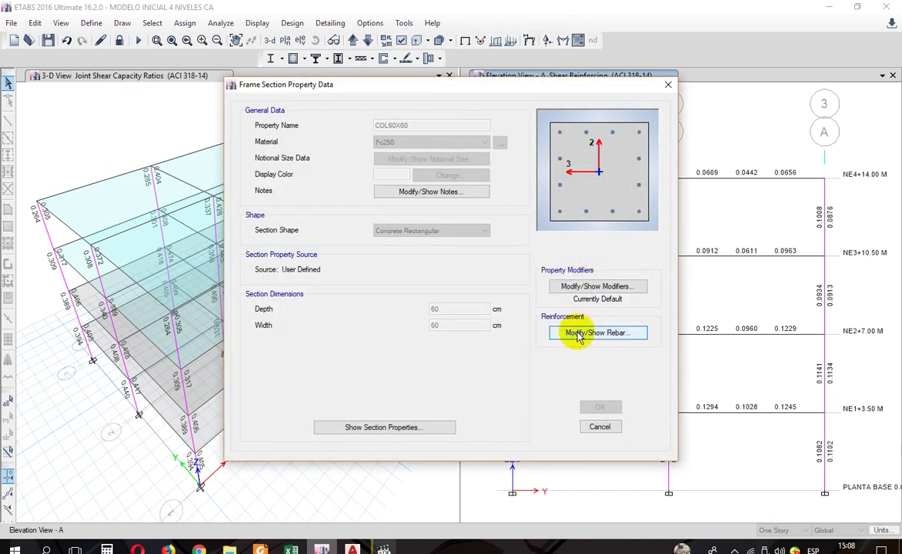
Examine the rebar data of the COL60X60 section, including its Check/Design option, and close the frame properties without changes.
left_click(579, 333)
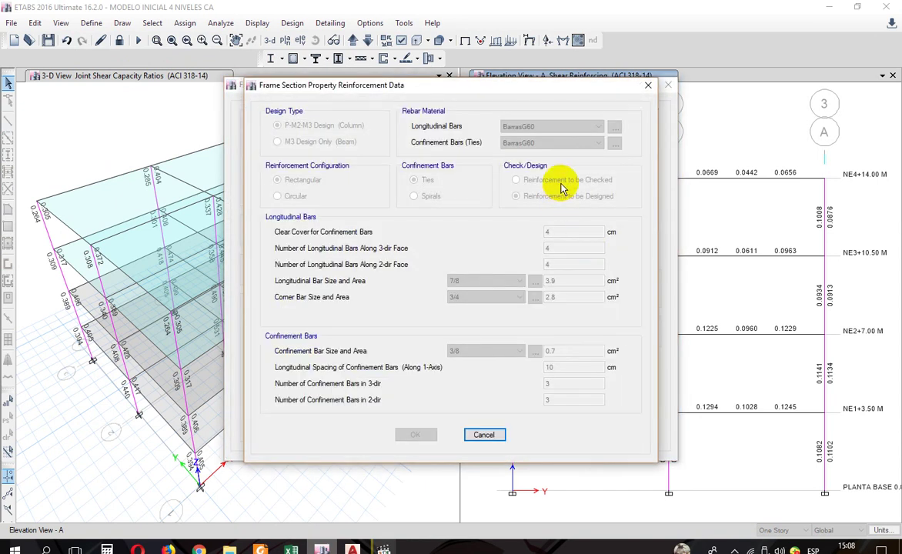
left_click(484, 435)
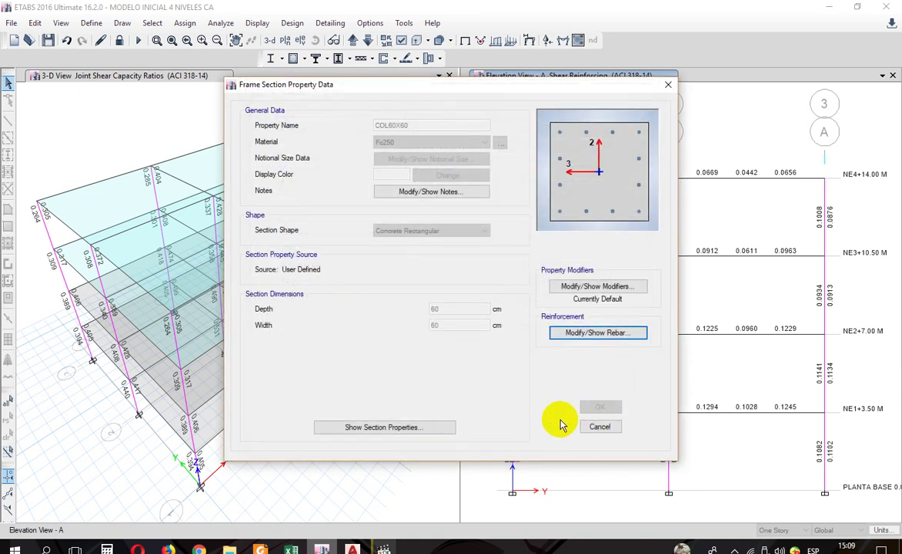
left_click(596, 430)
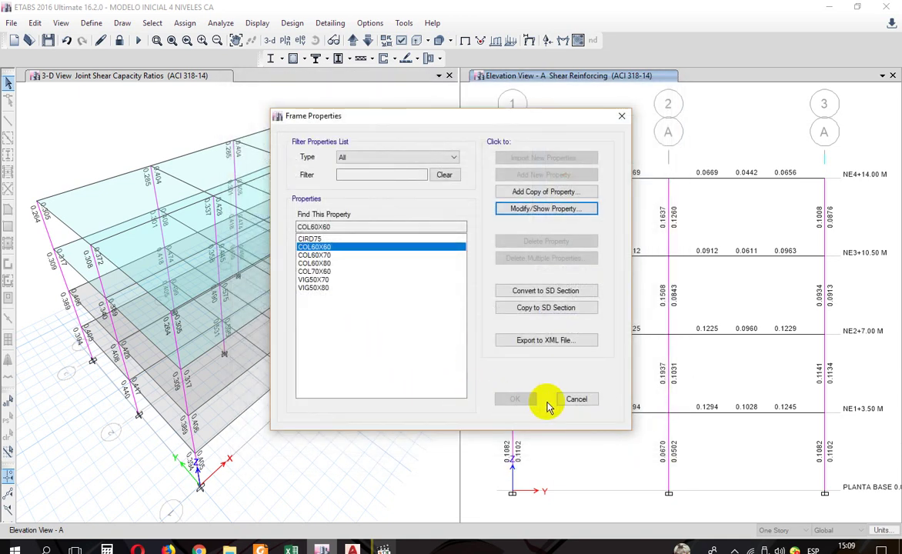
key("Escape")
Unlock the model and accept deleting the analysis results.
left_click(235, 154)
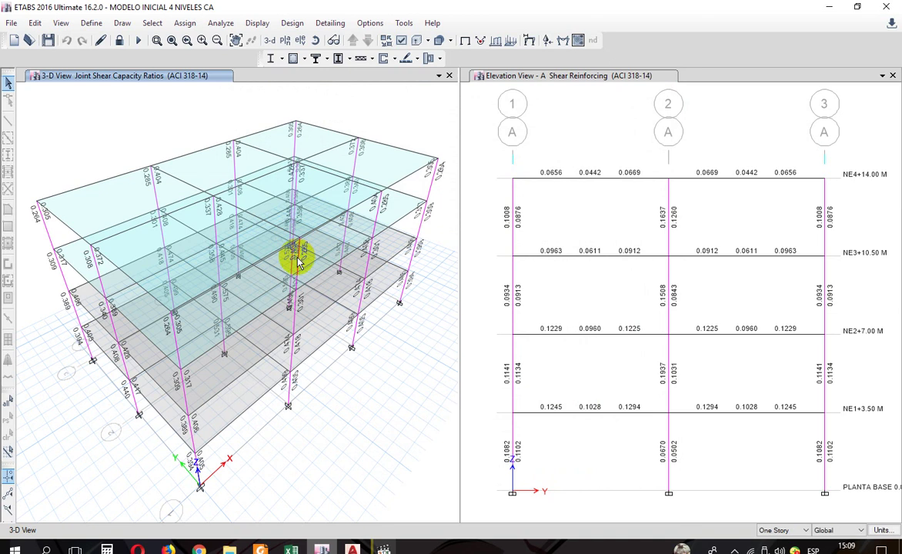
left_click(121, 46)
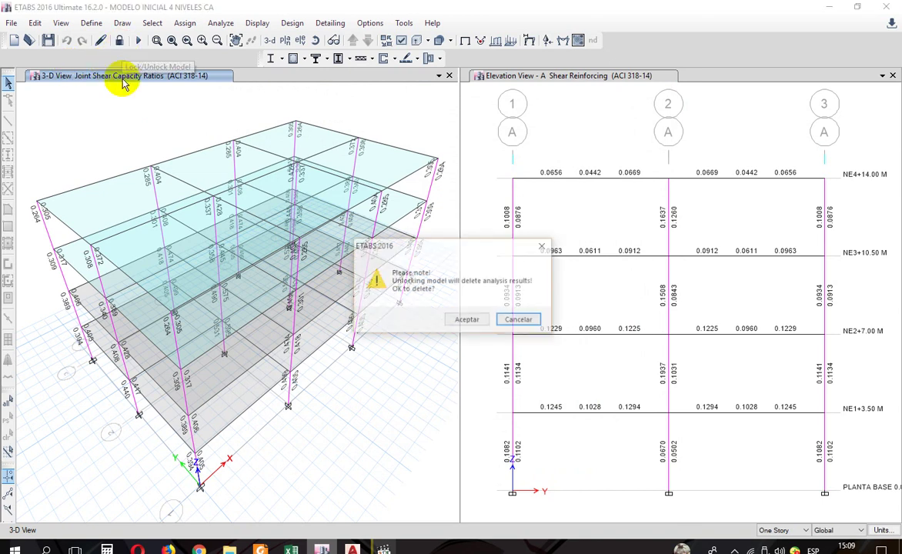
left_click(444, 318)
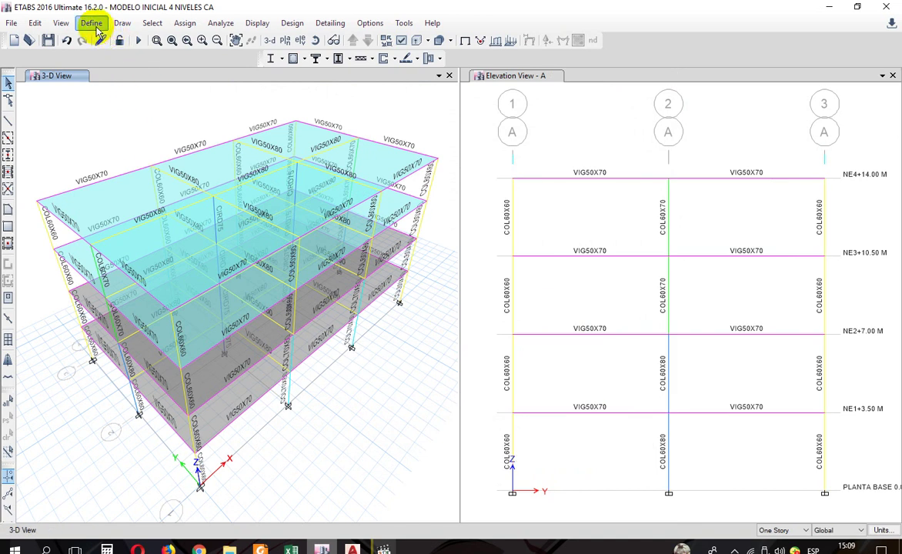
Set the COL60X60 frame section's reinforcement to be checked instead of designed.
left_click(91, 23)
mouse_move(129, 60)
left_click(261, 60)
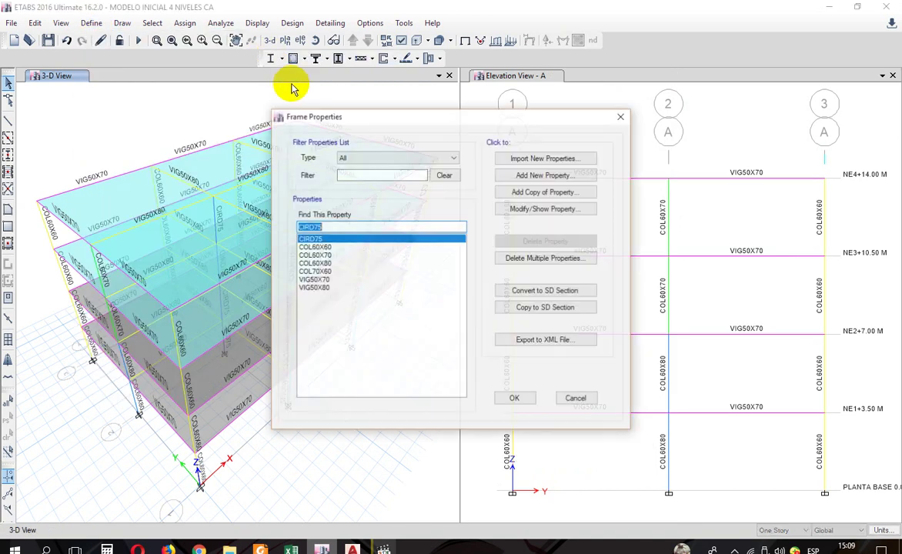
left_click(320, 247)
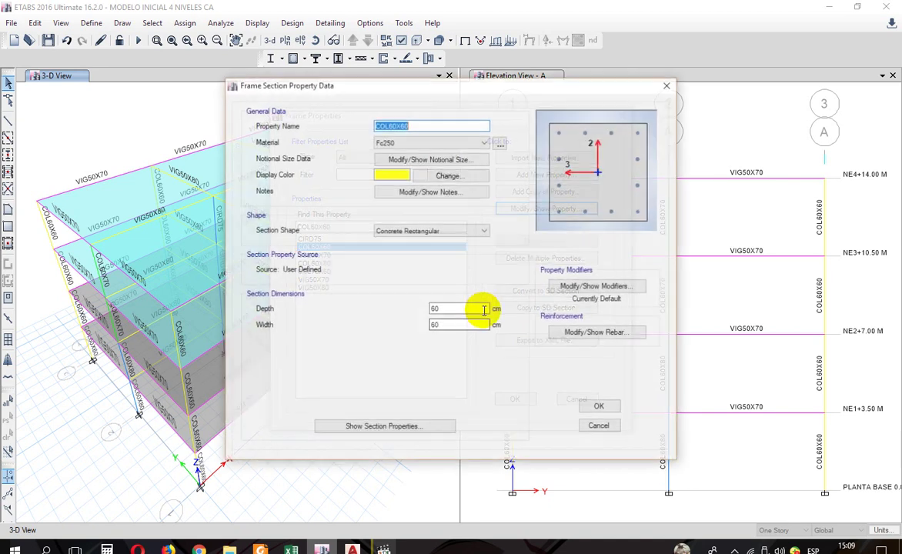
left_click(574, 328)
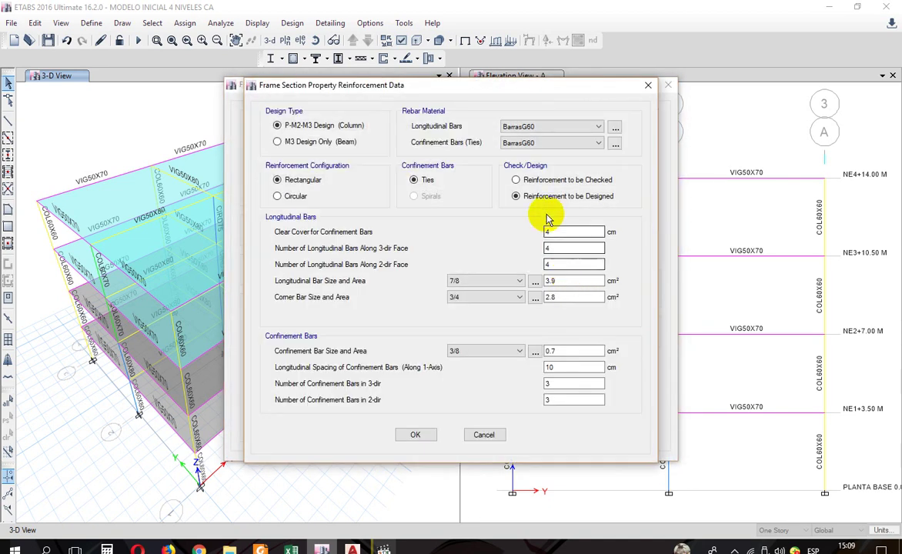
left_click(524, 180)
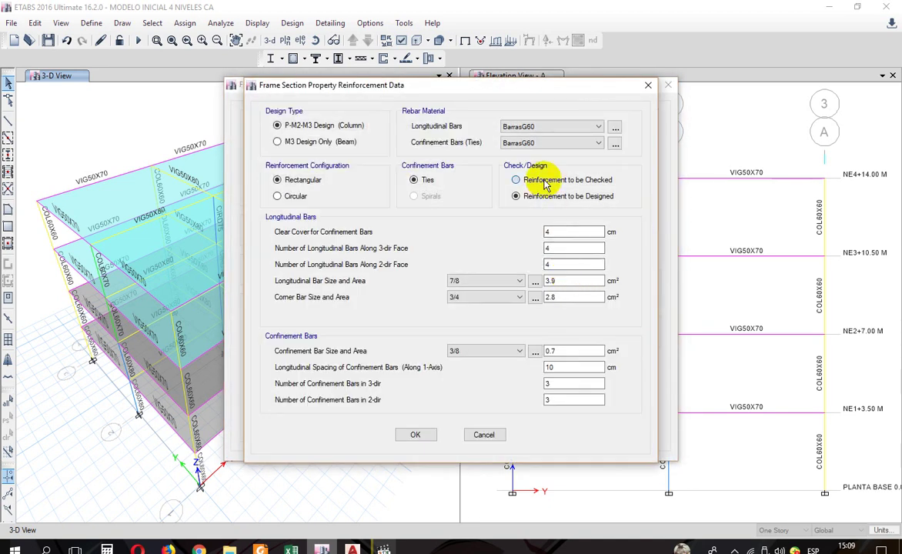
left_click(416, 436)
left_click(599, 407)
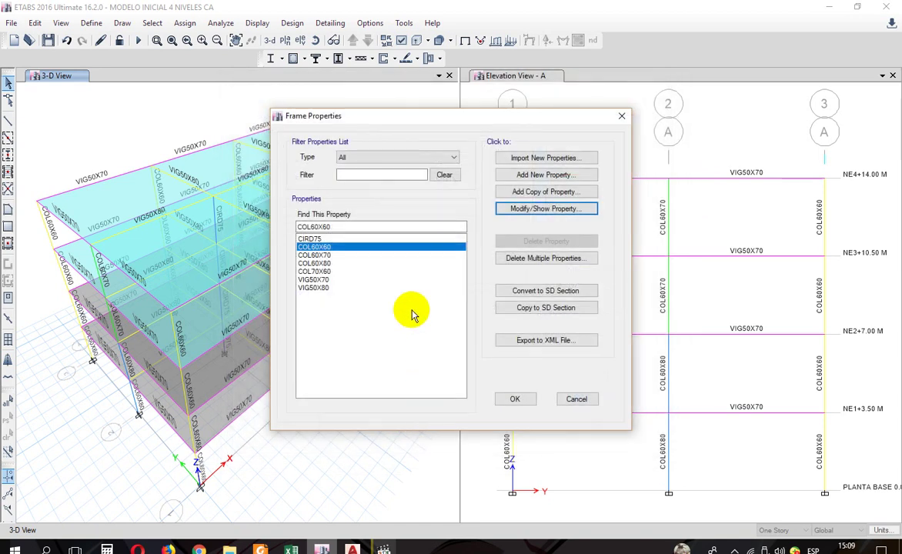
Set the COL60X70 frame section's rebar data to Reinforcement to be Checked.
left_click(314, 255)
left_click(543, 208)
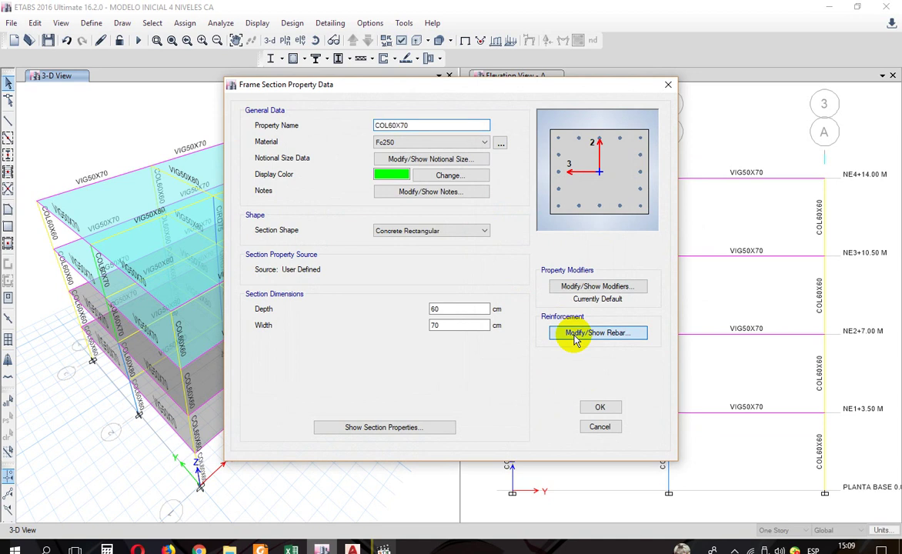
left_click(585, 333)
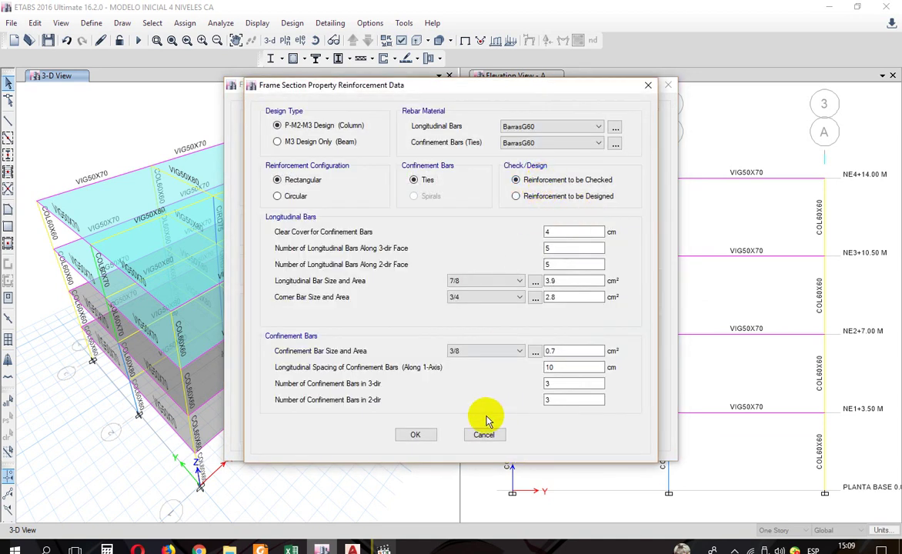
left_click(417, 436)
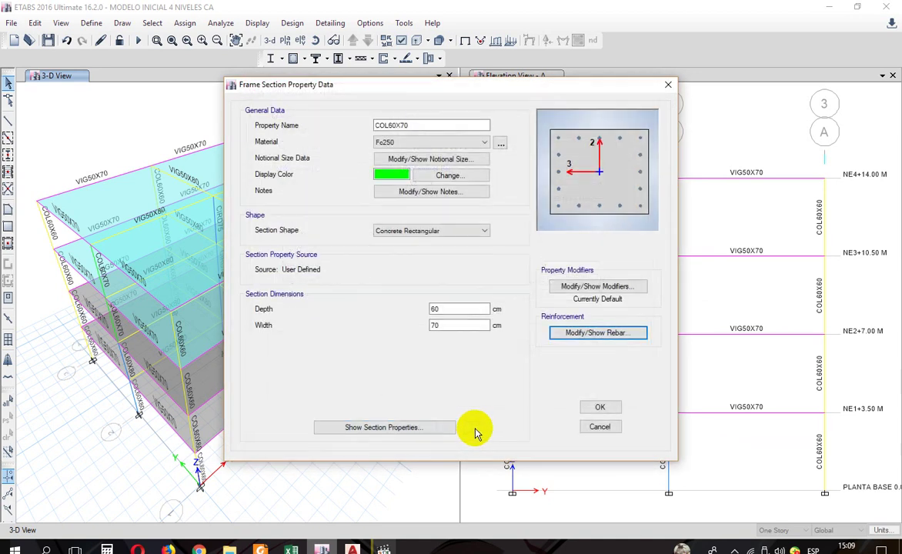
left_click(593, 406)
Switch the COL60X80 column section to Reinforcement to be Checked.
left_click(339, 263)
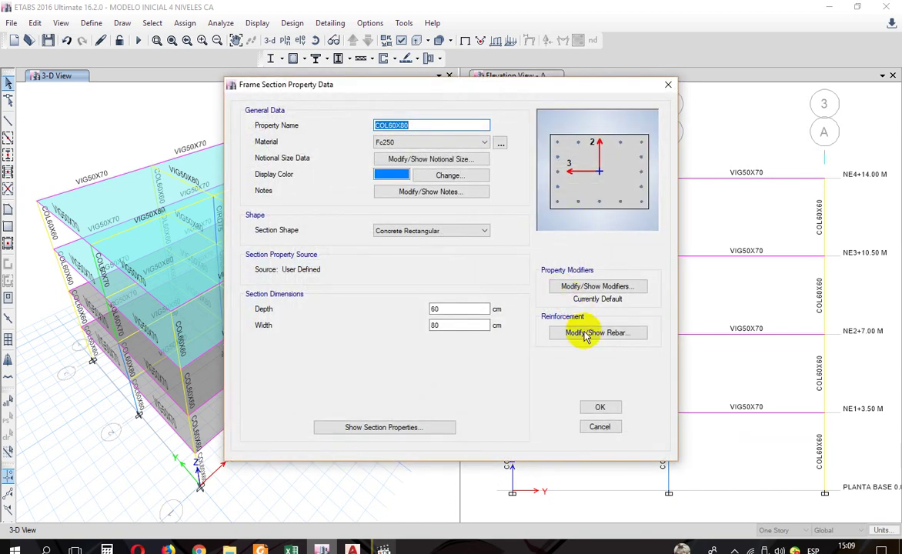
left_click(585, 336)
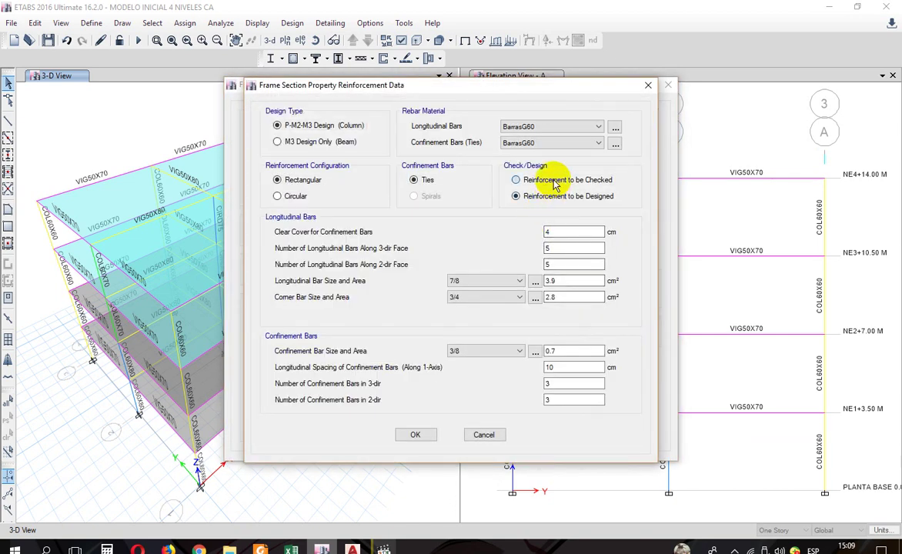
left_click(566, 179)
left_click(414, 436)
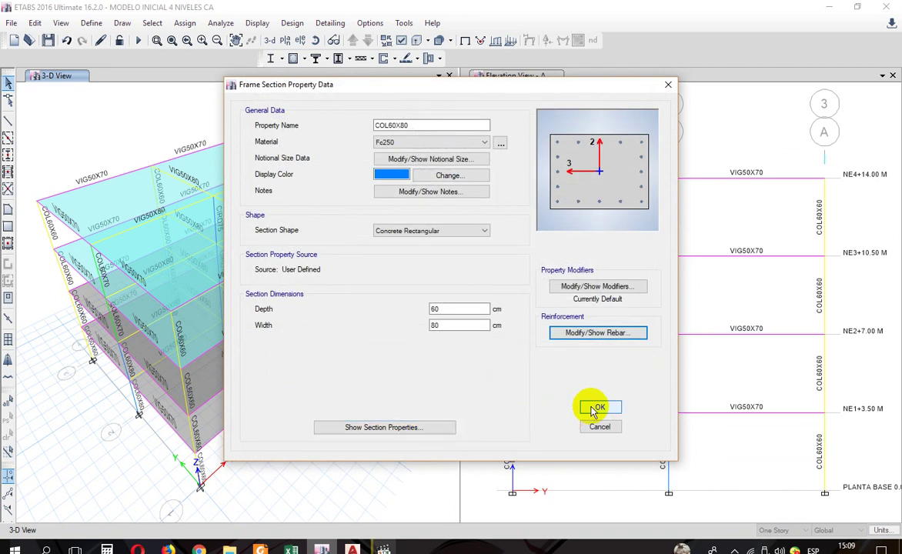
left_click(544, 408)
Switch the COL70X60 column section to Reinforcement to be Checked.
left_click(318, 271)
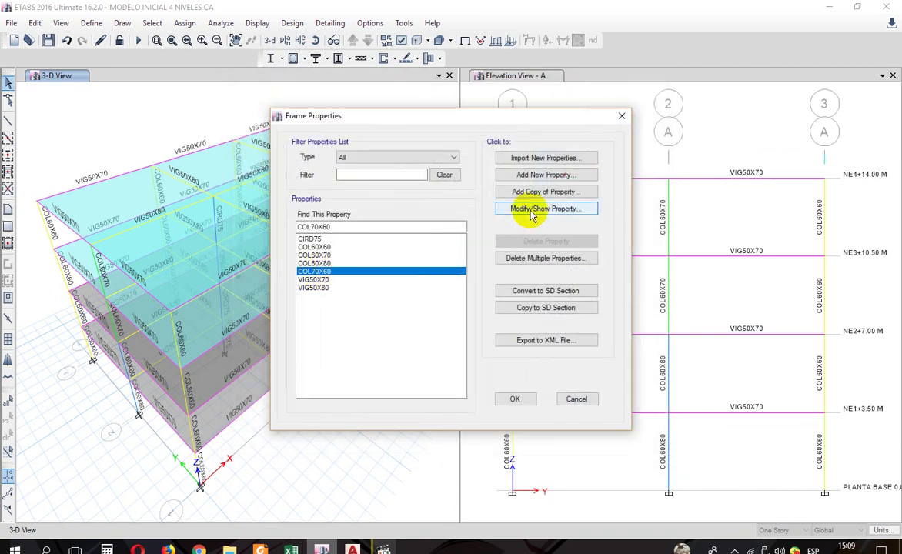
left_click(539, 208)
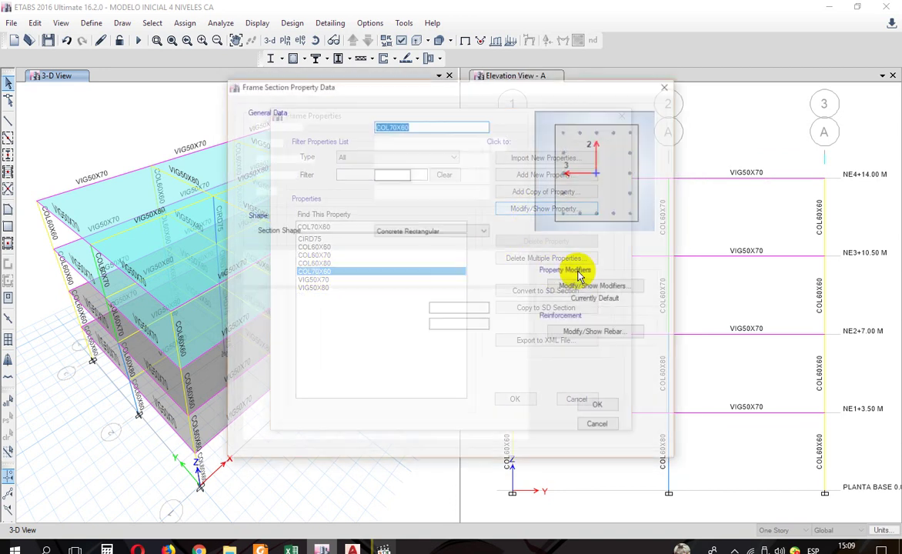
left_click(599, 332)
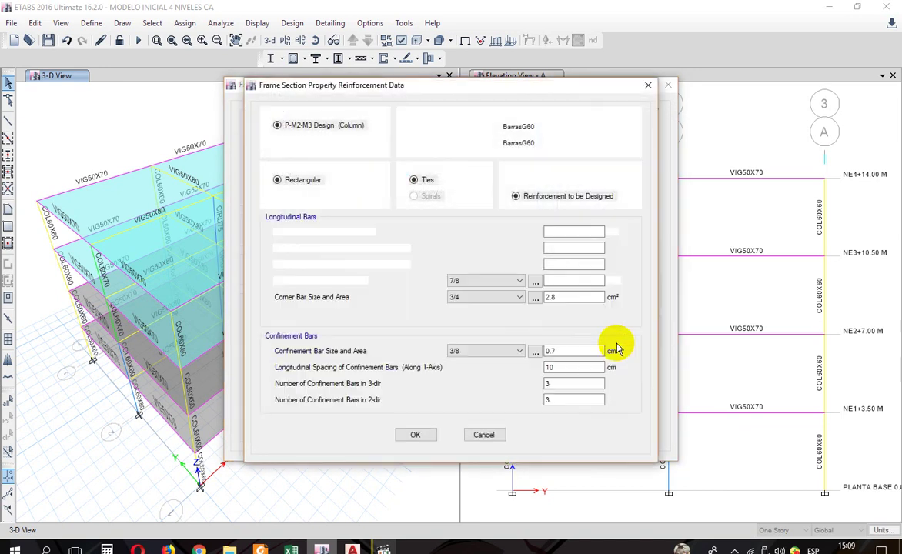
left_click(414, 434)
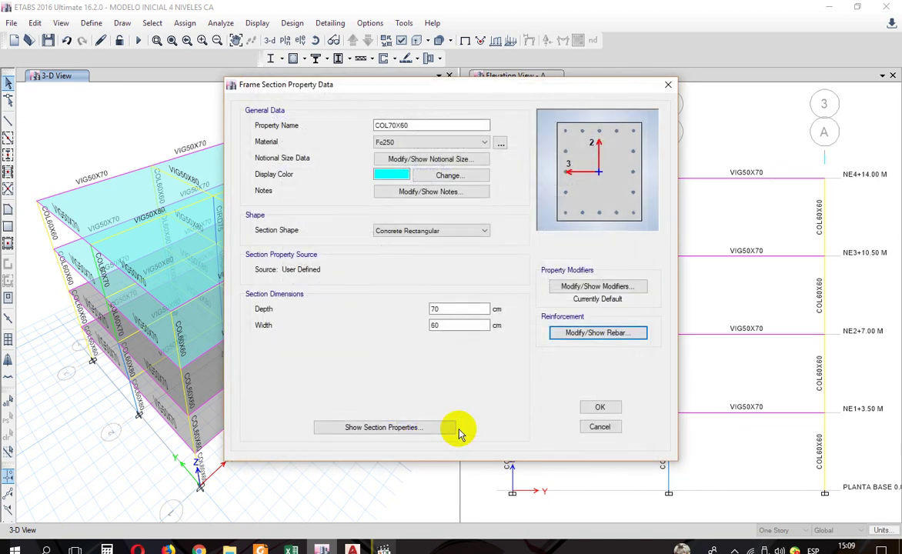
left_click(601, 408)
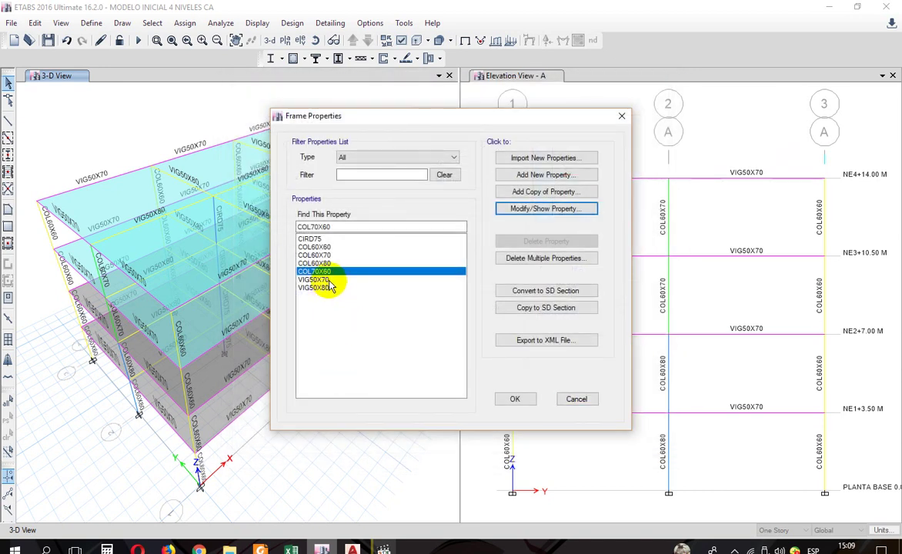
Set the circular column section CIRD75 to Reinforcement to be Checked and accept all the frame property changes.
left_click(323, 279)
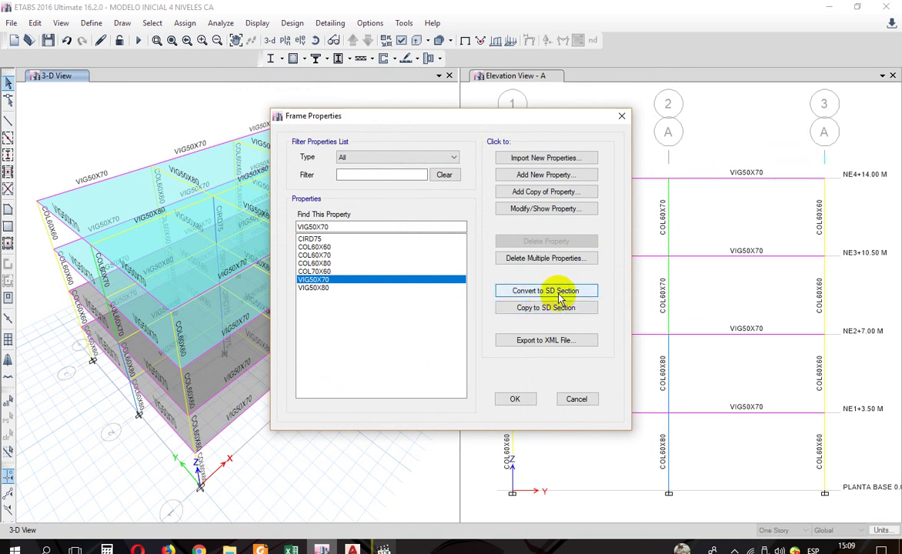
left_click(311, 238)
left_click(545, 210)
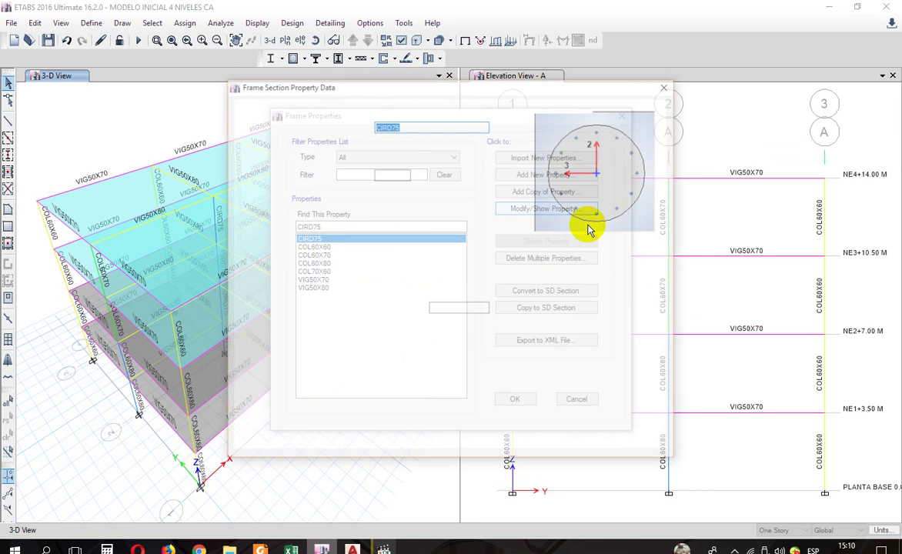
left_click(609, 331)
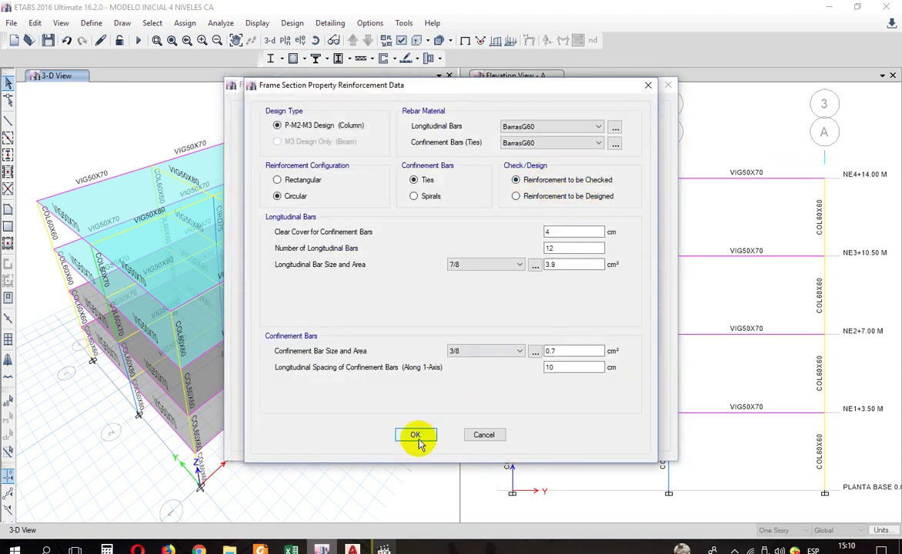
left_click(416, 436)
left_click(590, 408)
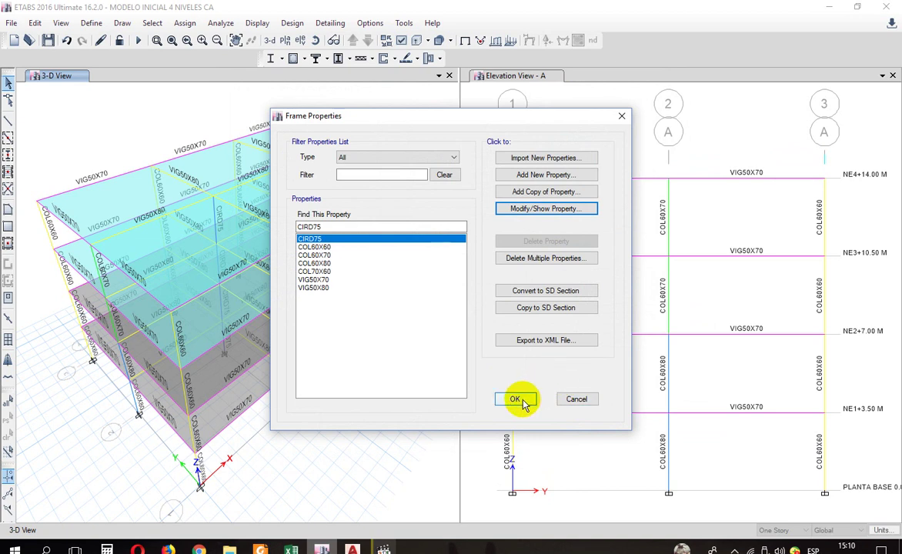
left_click(518, 401)
Save the model and run the analysis.
left_click(48, 40)
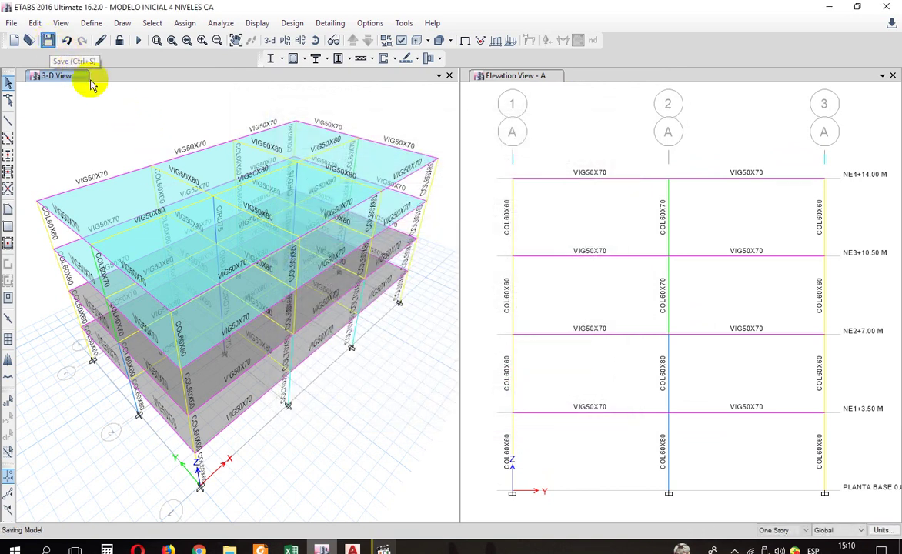
left_click(137, 42)
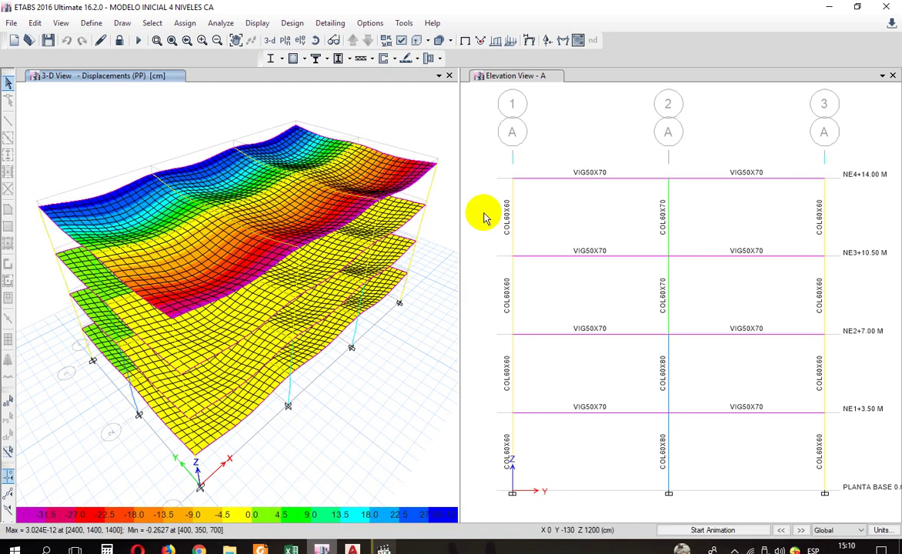
Replace the grid A elevation with the default 3-D view and show the undeformed shape in place of the PP displacements.
left_click(480, 173)
left_click(270, 40)
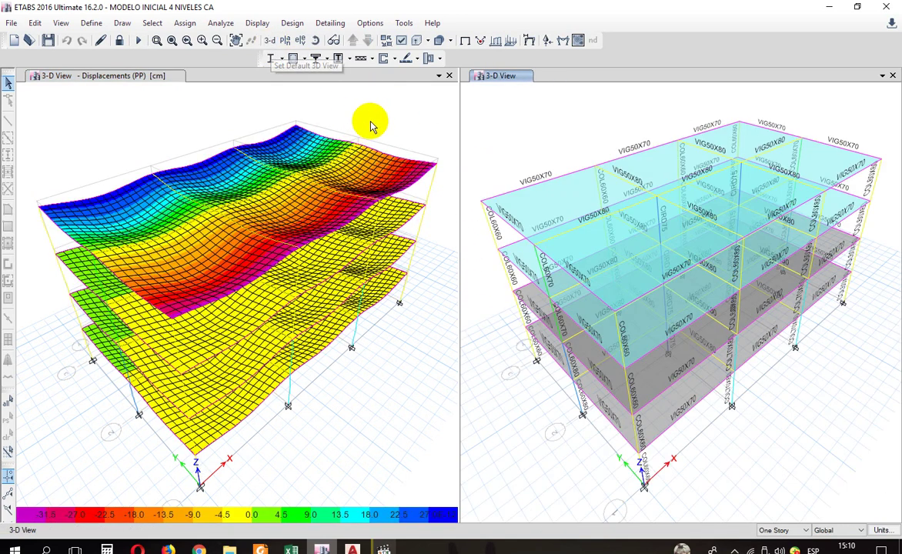
left_click(348, 127)
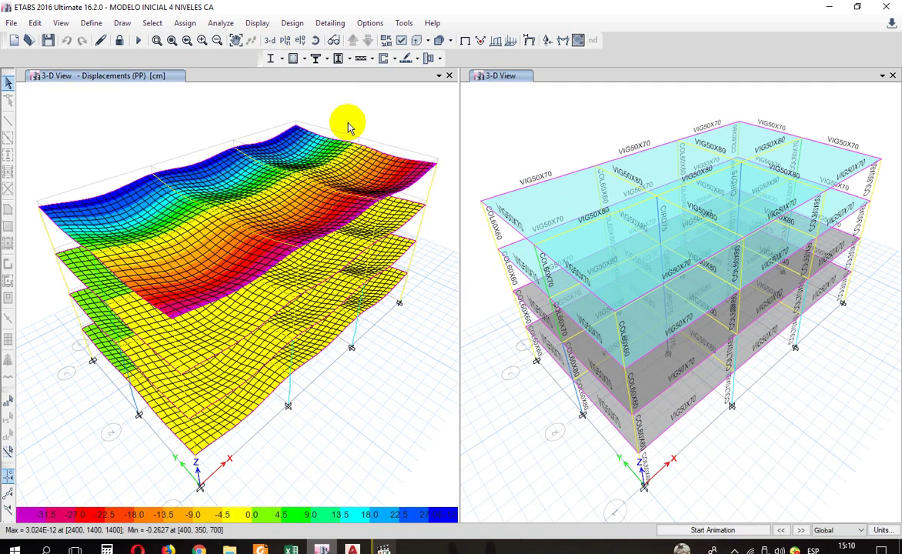
left_click(464, 41)
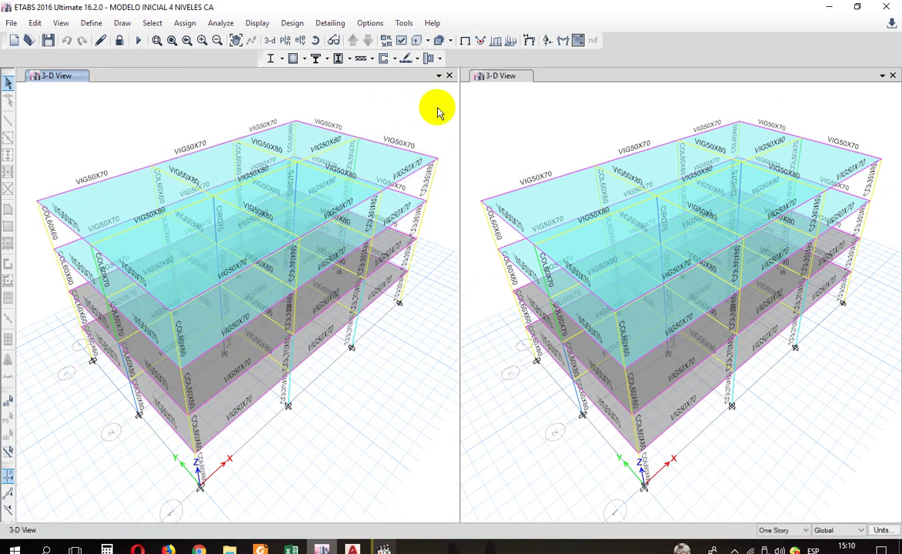
Run the concrete frame design check and display the longitudinal reinforcing on the 3-D view.
left_click(294, 60)
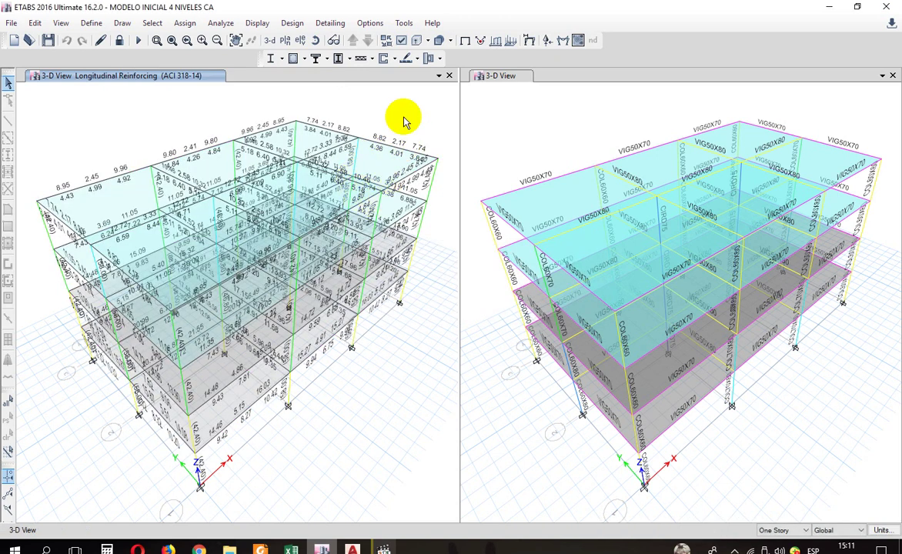
left_click(287, 40)
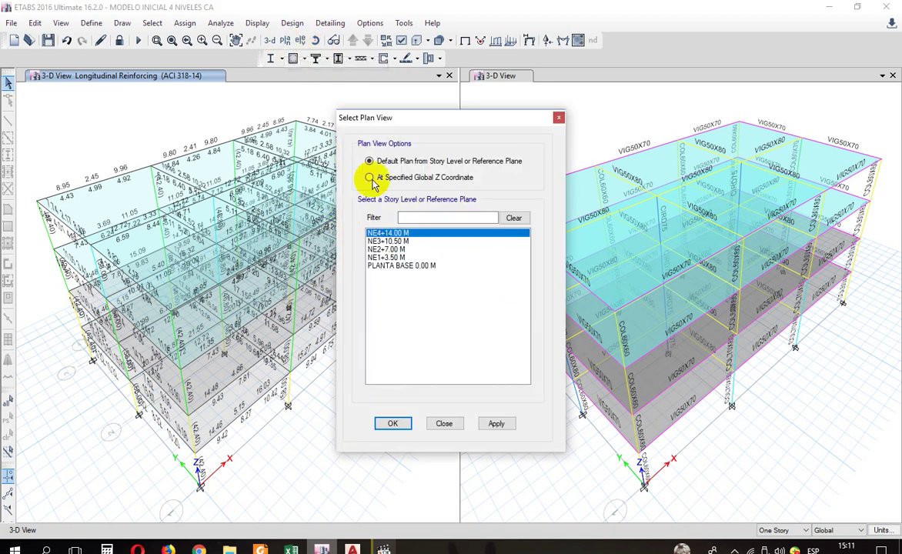
left_click(443, 423)
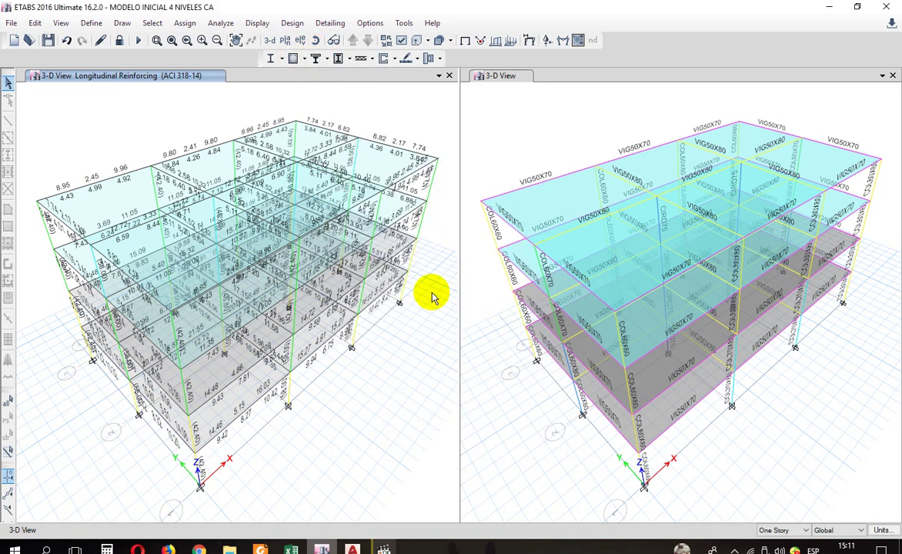
Switch the longitudinal reinforcing view from 3-D to the grid A elevation.
left_click(292, 59)
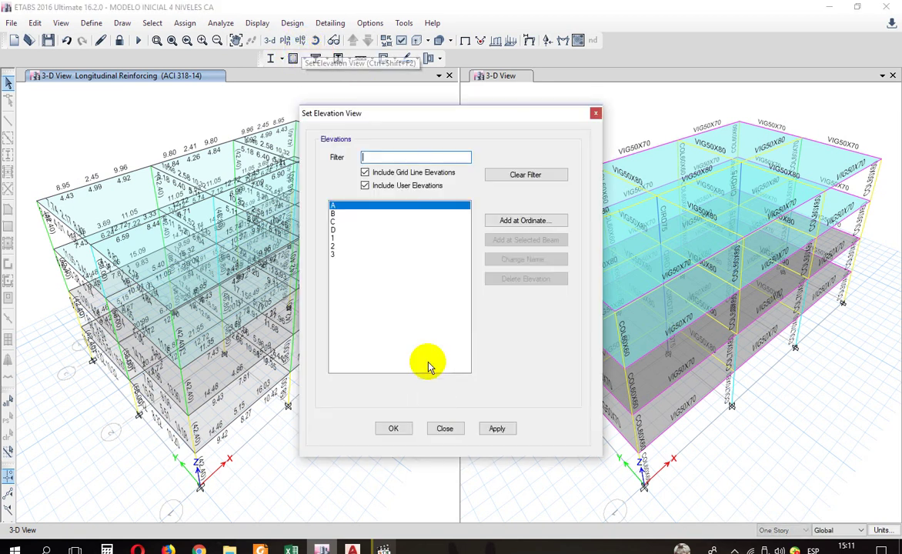
left_click(453, 429)
left_click(299, 41)
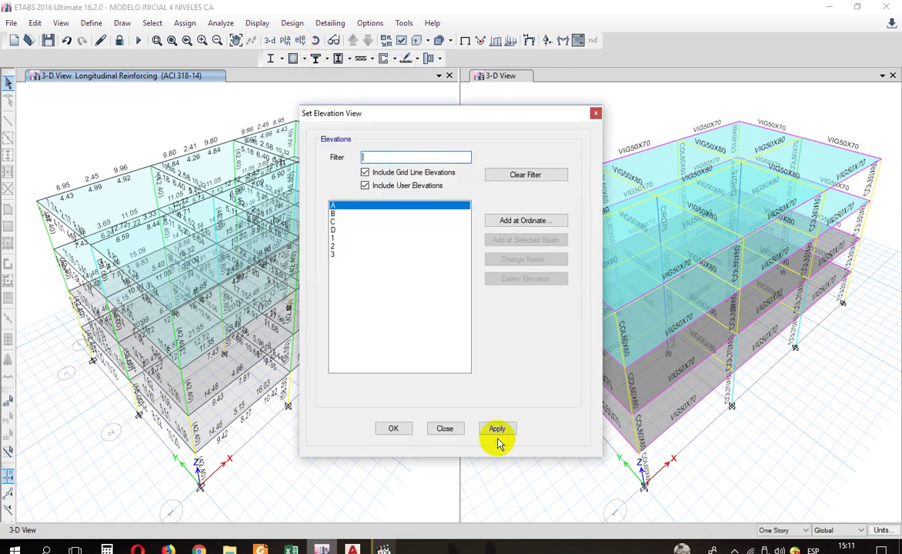
left_click(496, 429)
left_click(447, 428)
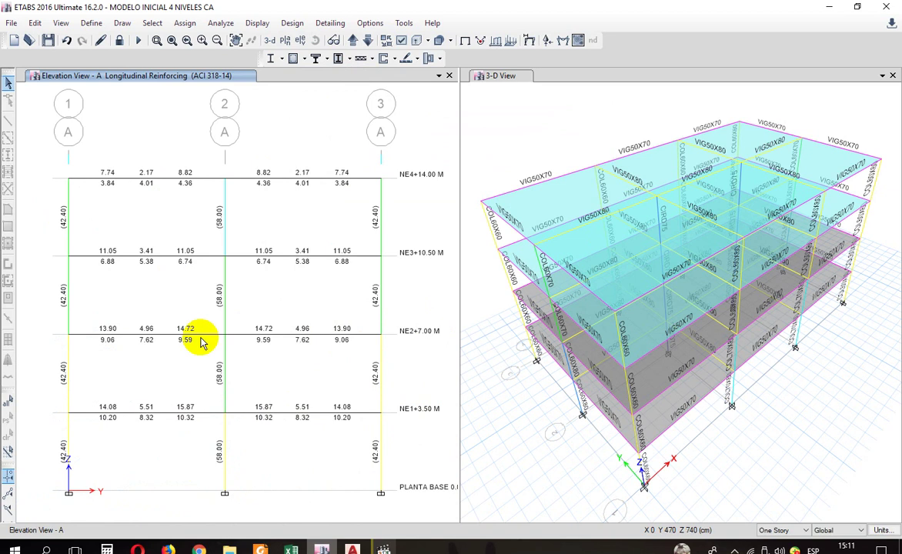
Switch the 3-D view showing the section names to the grid 1 elevation.
left_click(511, 128)
left_click(300, 41)
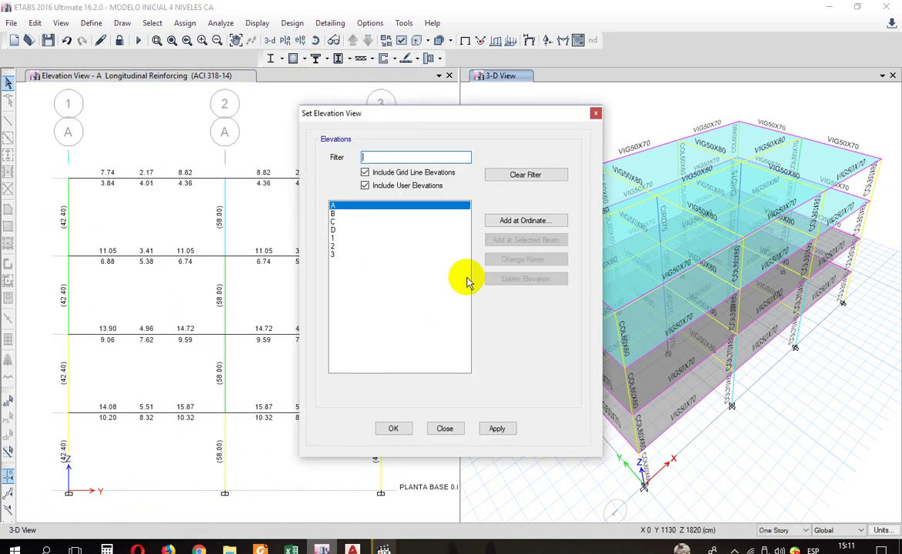
left_click(333, 238)
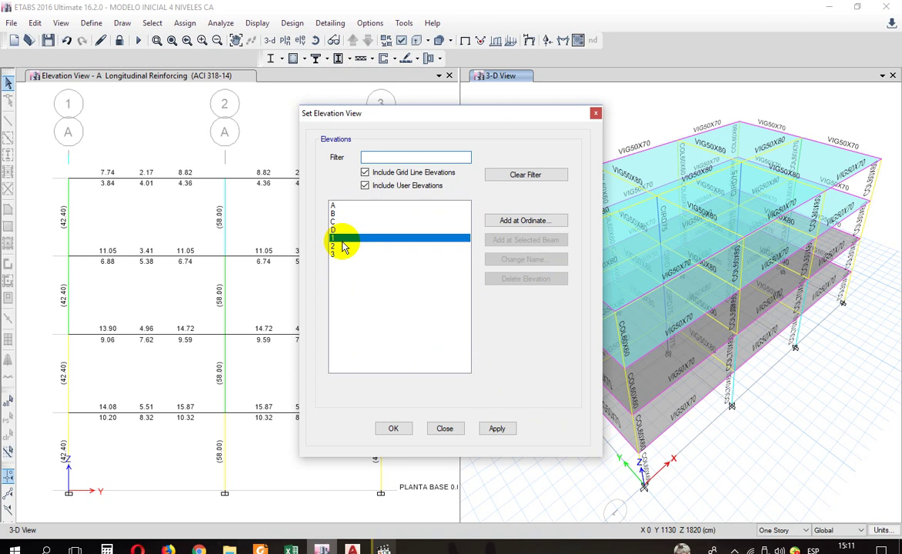
left_click(497, 429)
left_click(445, 429)
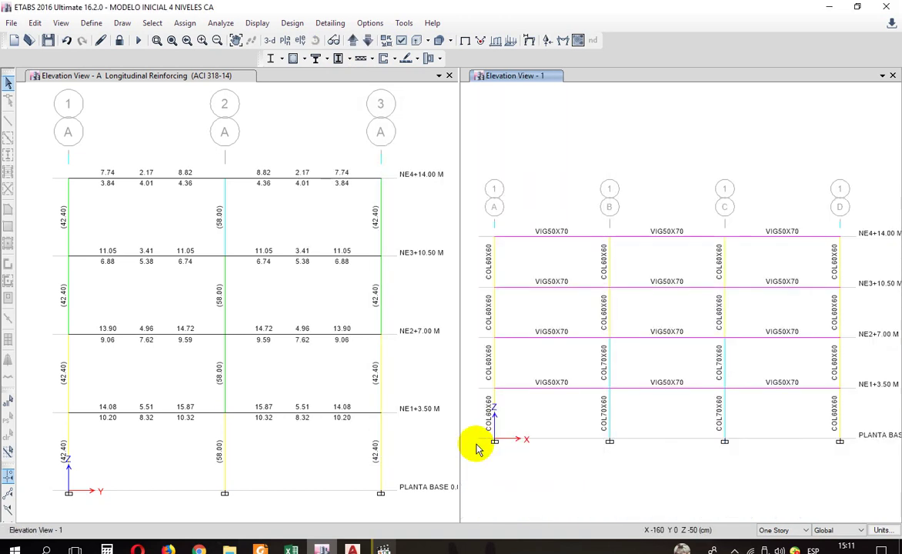
Reapply elevation A to the longitudinal reinforcing view and set the section-name view to elevation A as well.
left_click(428, 229)
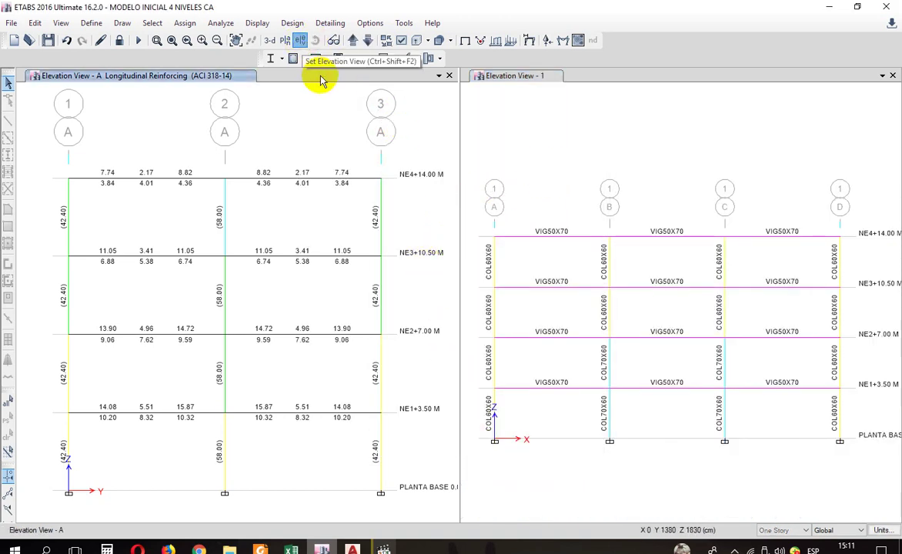
left_click(495, 428)
left_click(451, 430)
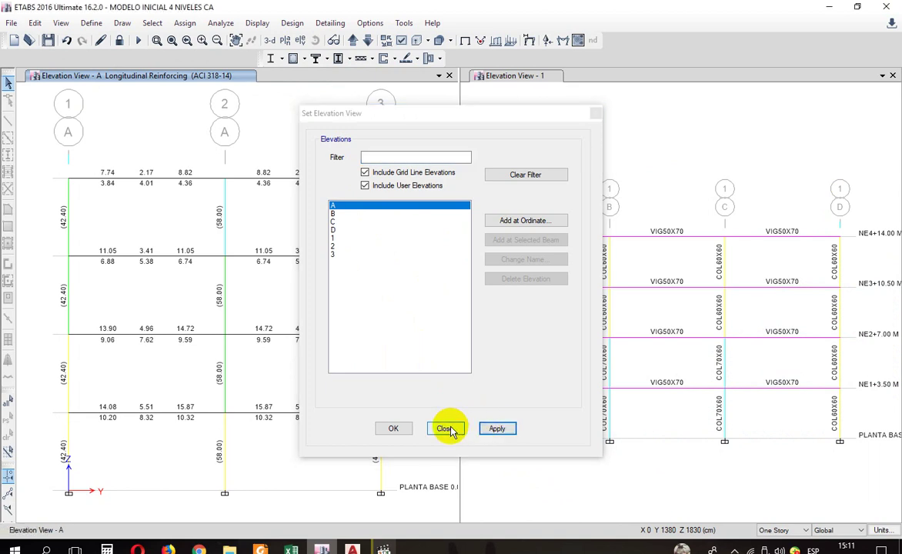
left_click(300, 41)
left_click(496, 429)
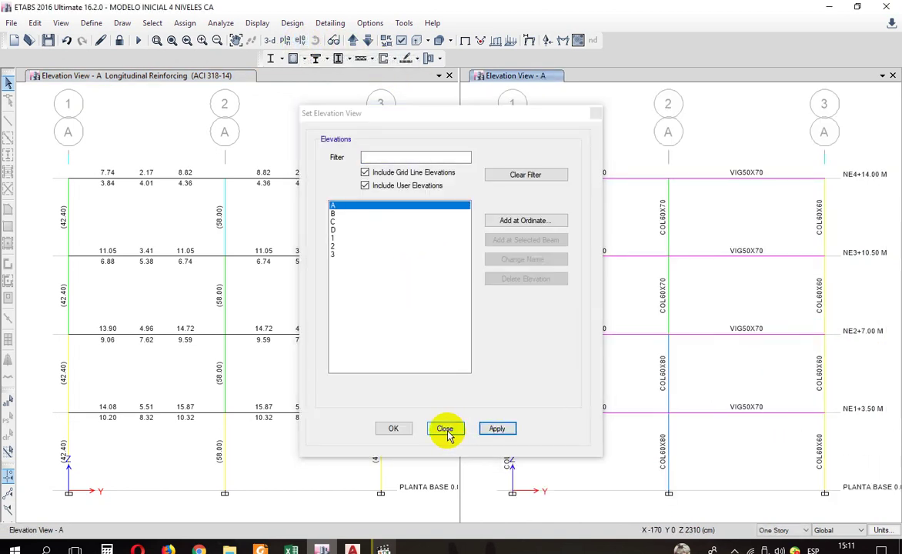
left_click(445, 429)
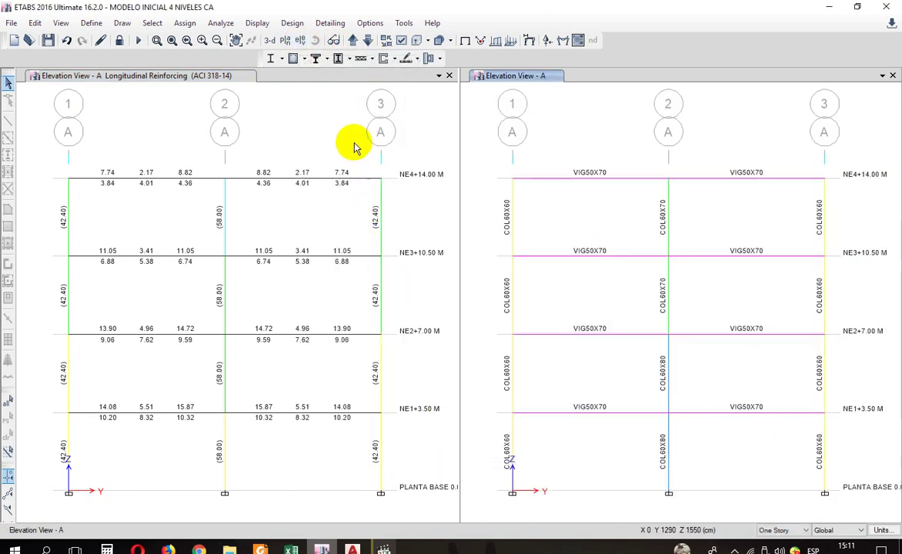
Display the Longitudinal Reinforcing design output on the grid A elevation that already carries design results.
left_click(303, 59)
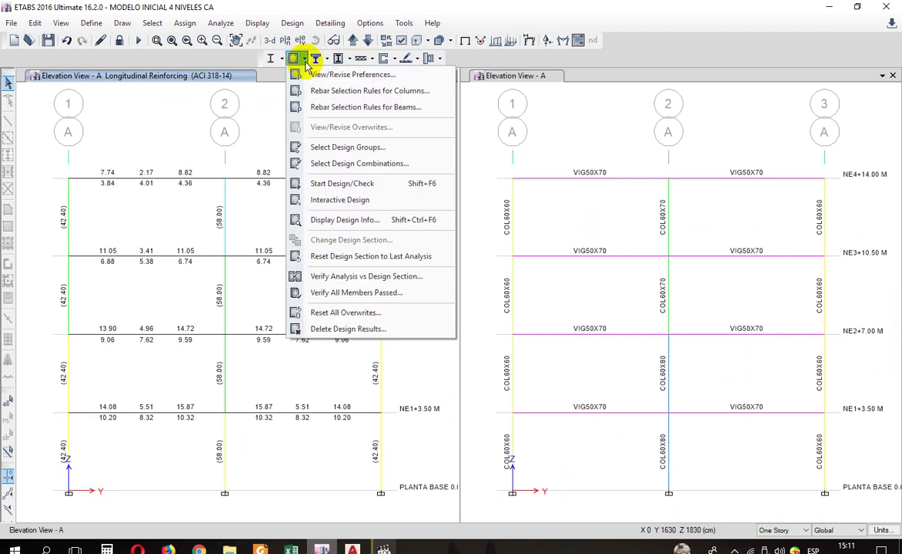
left_click(344, 220)
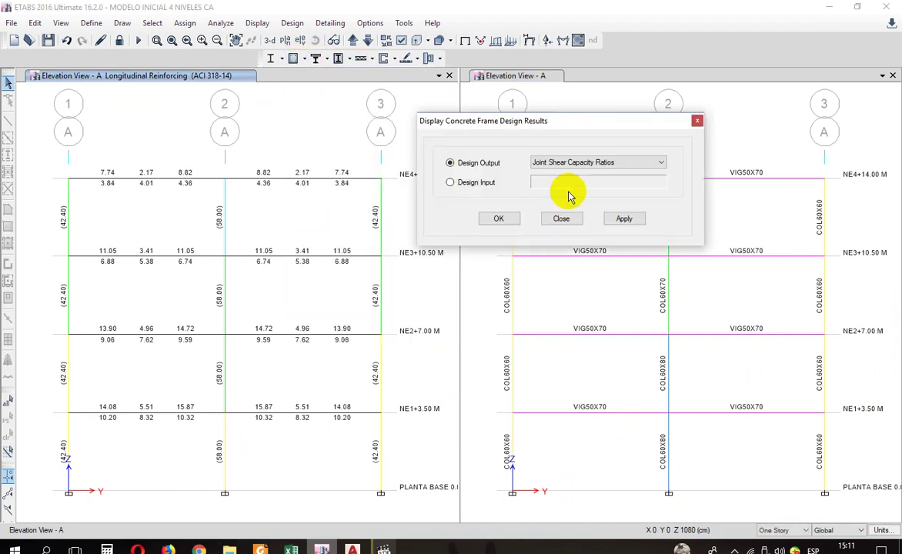
left_click(561, 163)
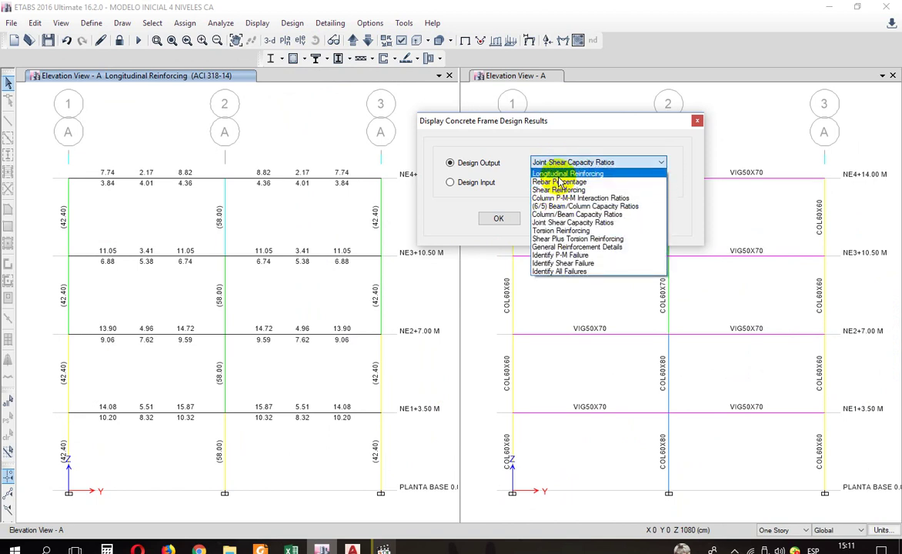
left_click(539, 173)
left_click(619, 219)
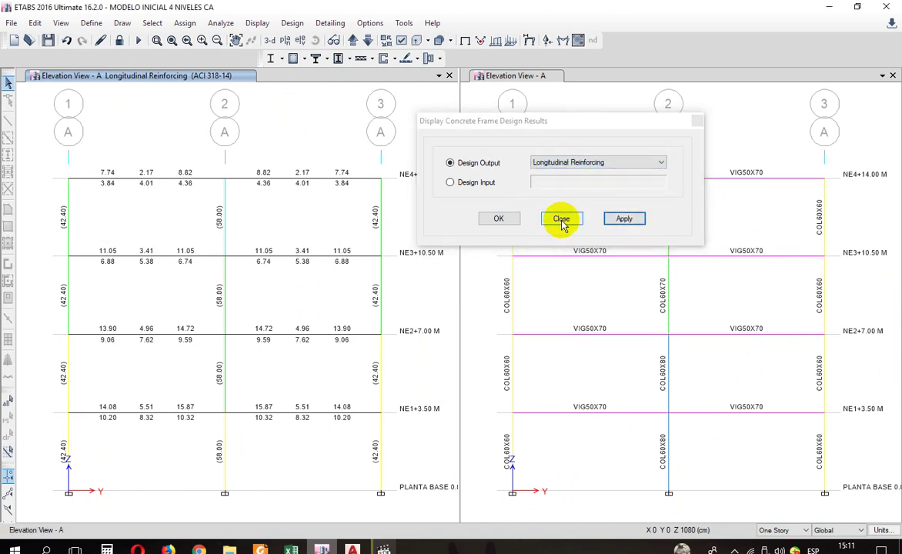
left_click(561, 220)
Display the Rebar Percentage design output on the grid A elevation that shows the section names.
left_click(305, 60)
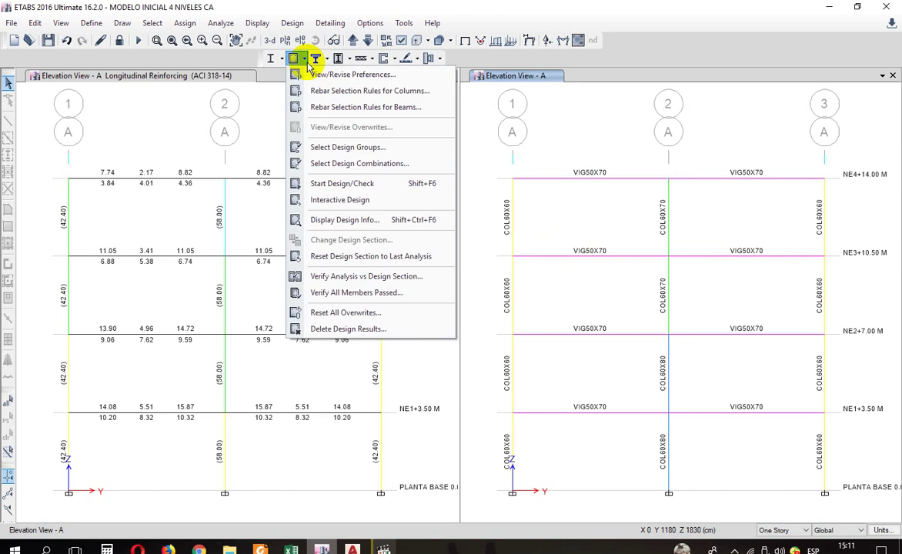
left_click(338, 219)
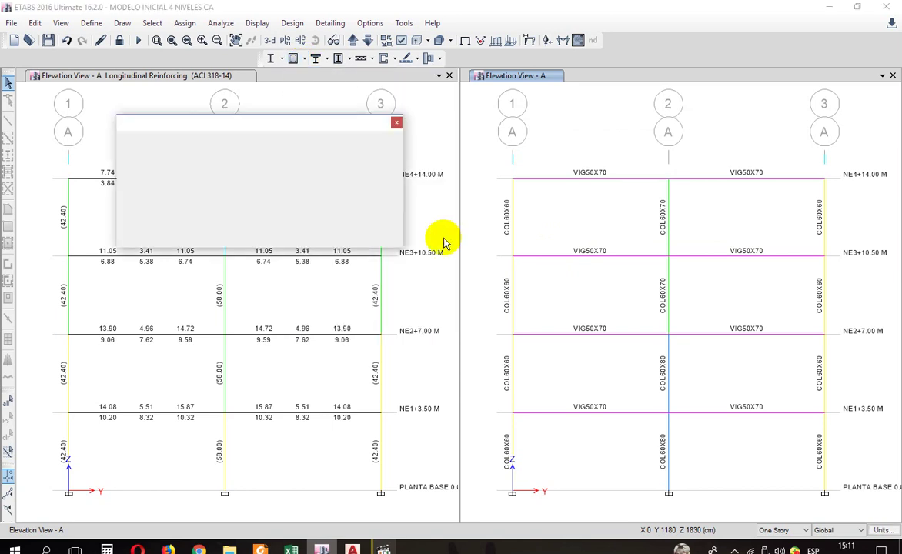
left_click(585, 162)
left_click(541, 182)
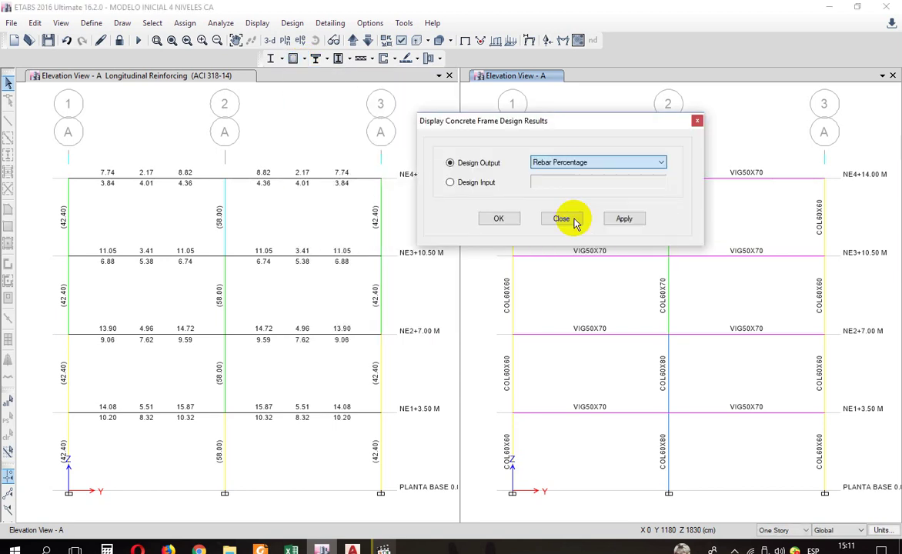
left_click(624, 220)
left_click(561, 219)
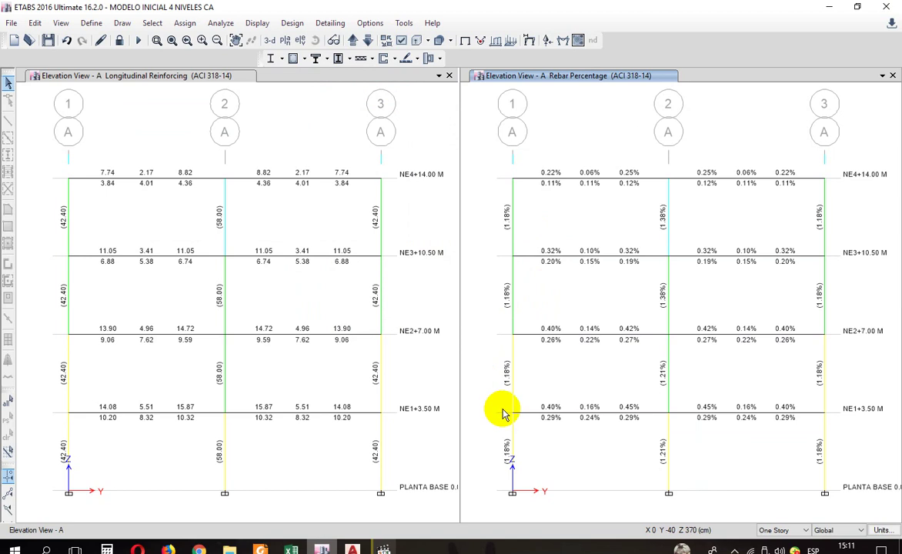
Advance both the longitudinal reinforcing and rebar percentage views to the grid B elevation to check its results.
left_click(311, 196)
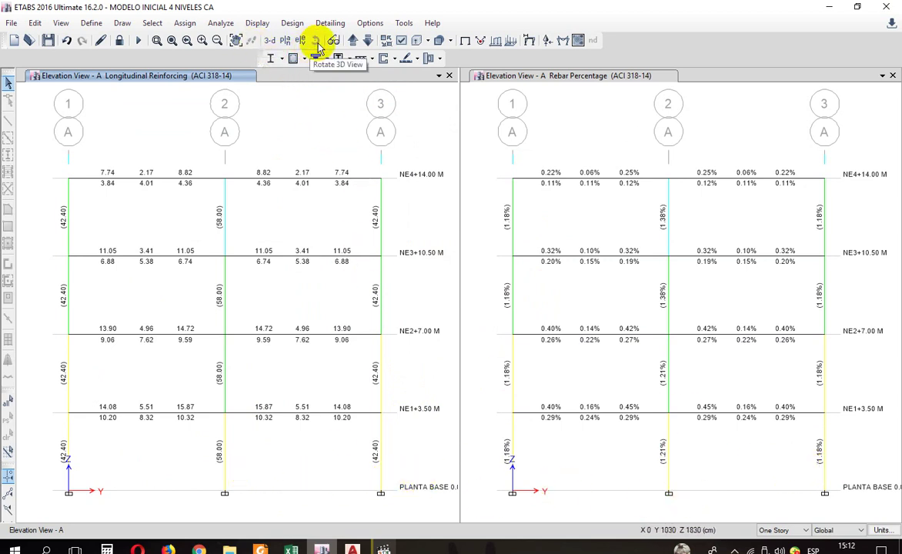
left_click(353, 40)
left_click(488, 152)
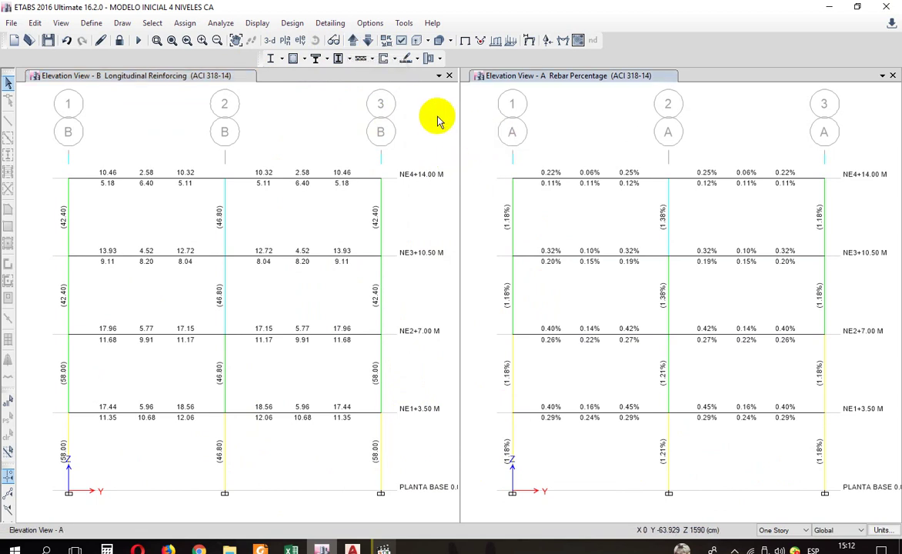
left_click(352, 40)
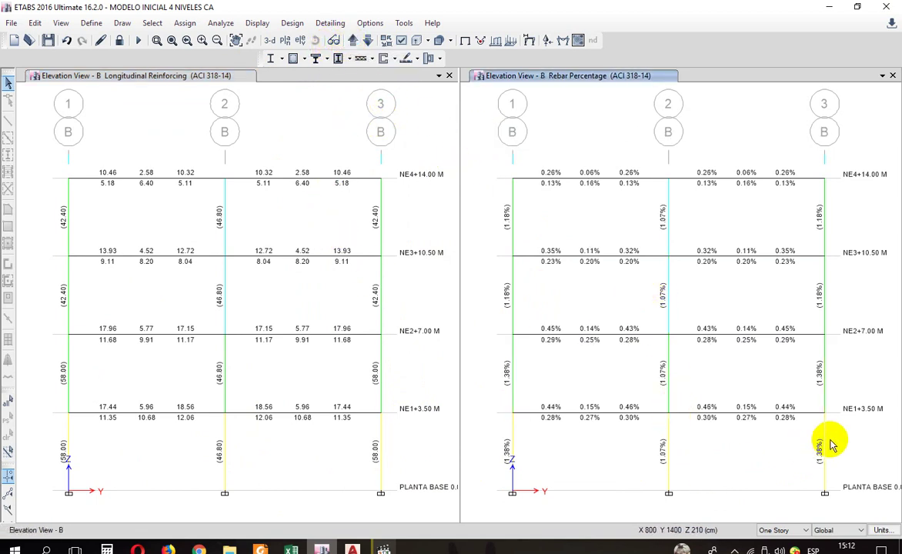
Advance both design result views to the grid C elevation and examine the column rebar.
left_click(412, 139)
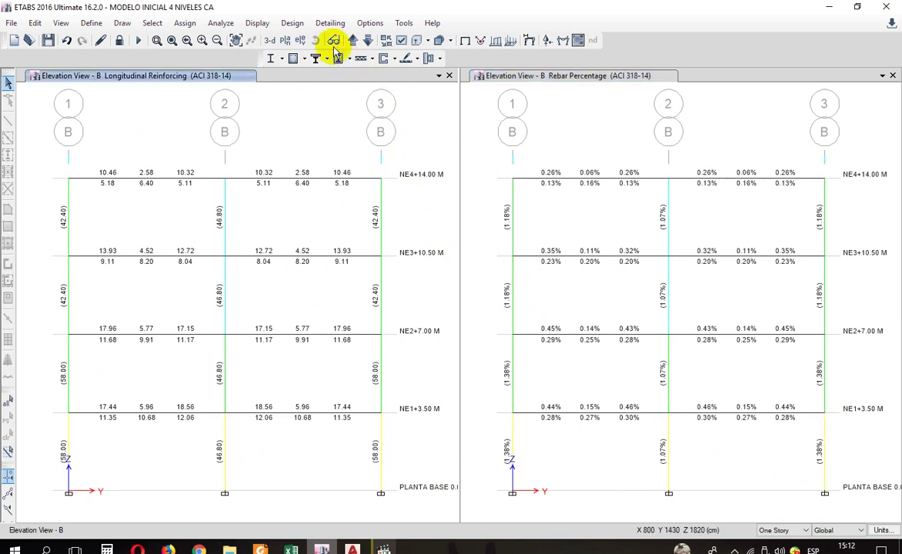
left_click(353, 40)
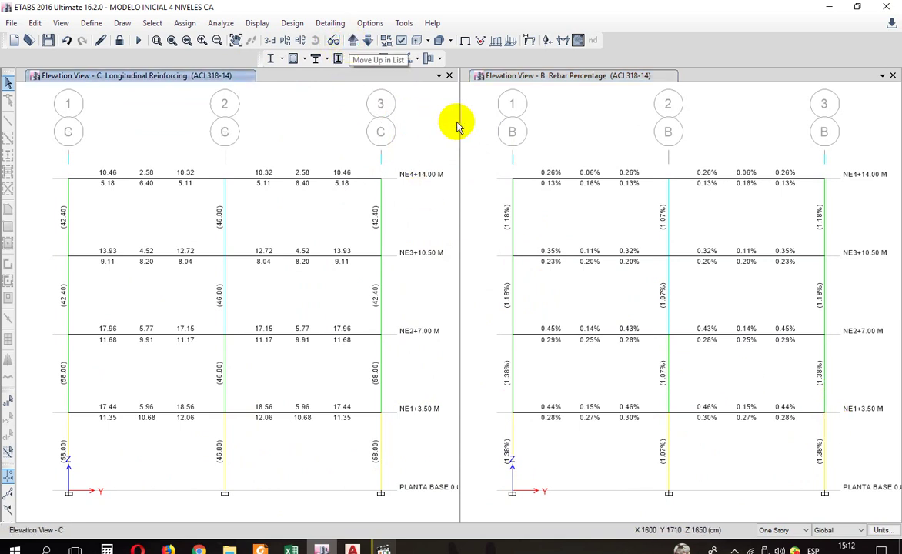
left_click(353, 40)
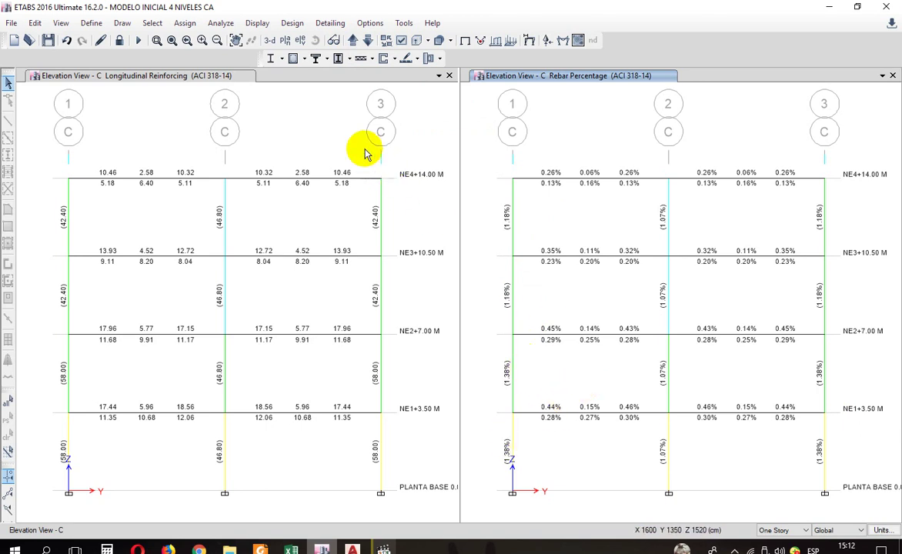
Advance both design result views to the grid D elevation and examine the rebar areas and percentages.
left_click(331, 135)
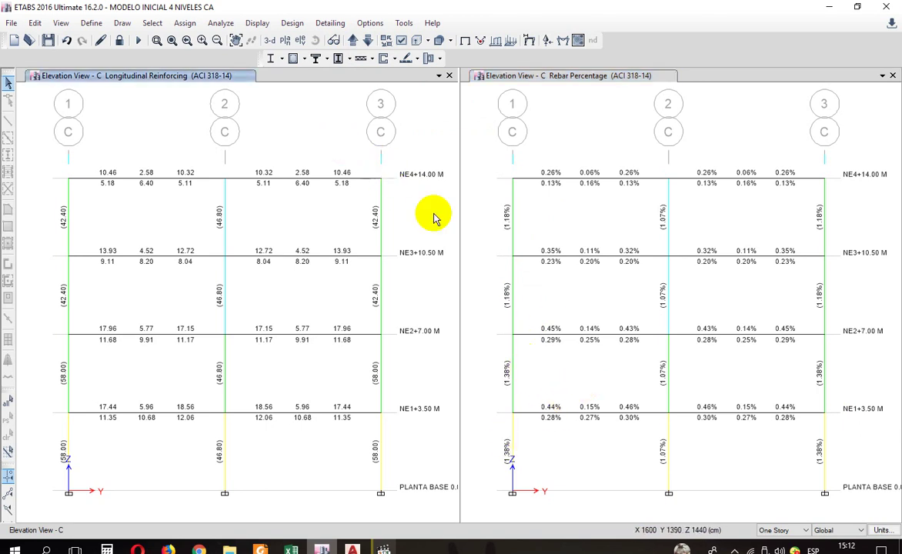
left_click(356, 44)
left_click(507, 135)
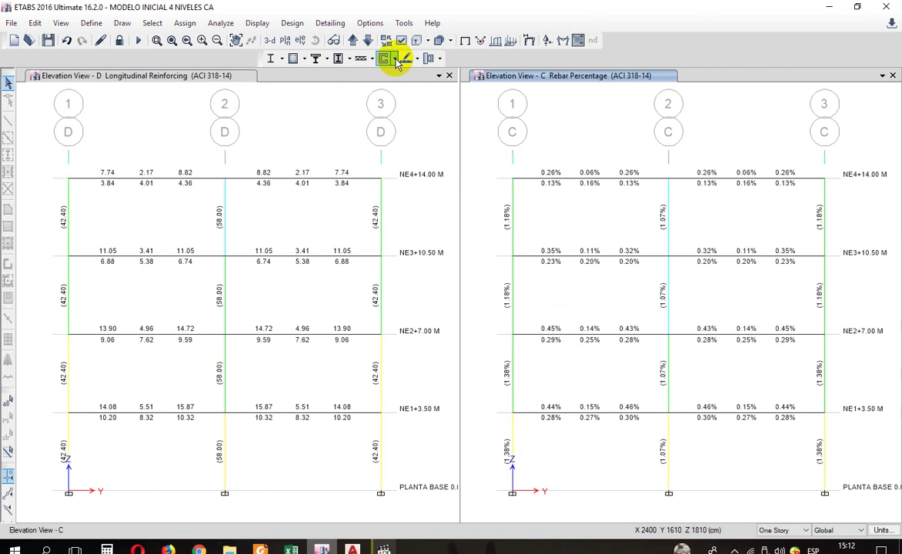
left_click(357, 44)
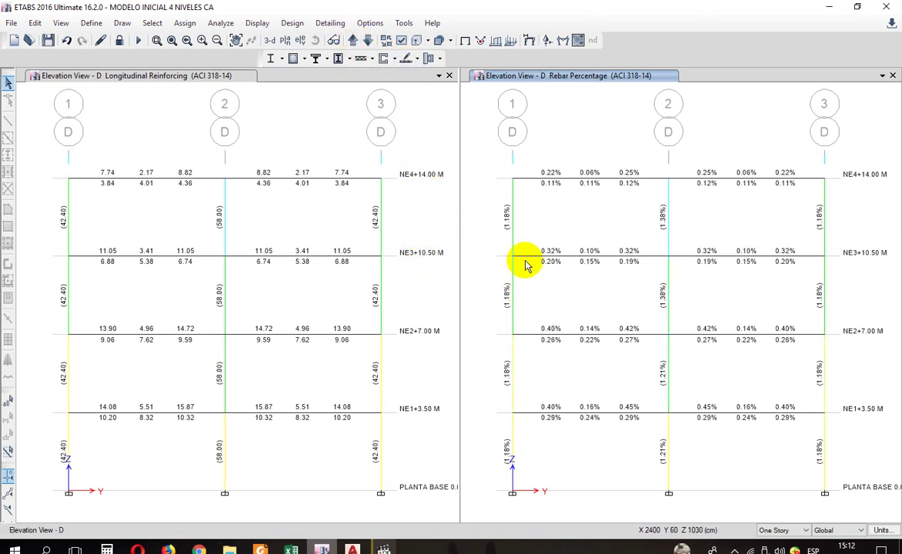
Move both design result views to the grid 1 elevation and examine the reinforcement along it.
left_click(414, 254)
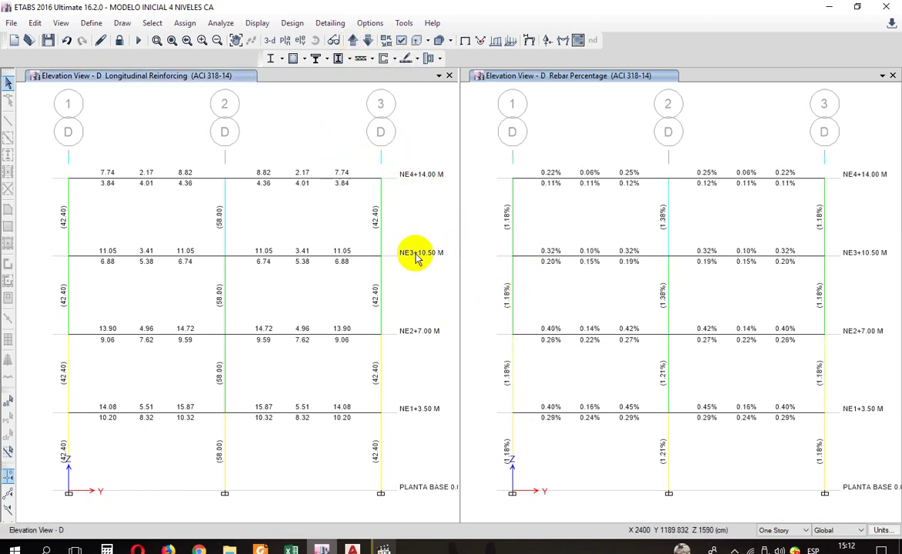
left_click(354, 44)
left_click(468, 145)
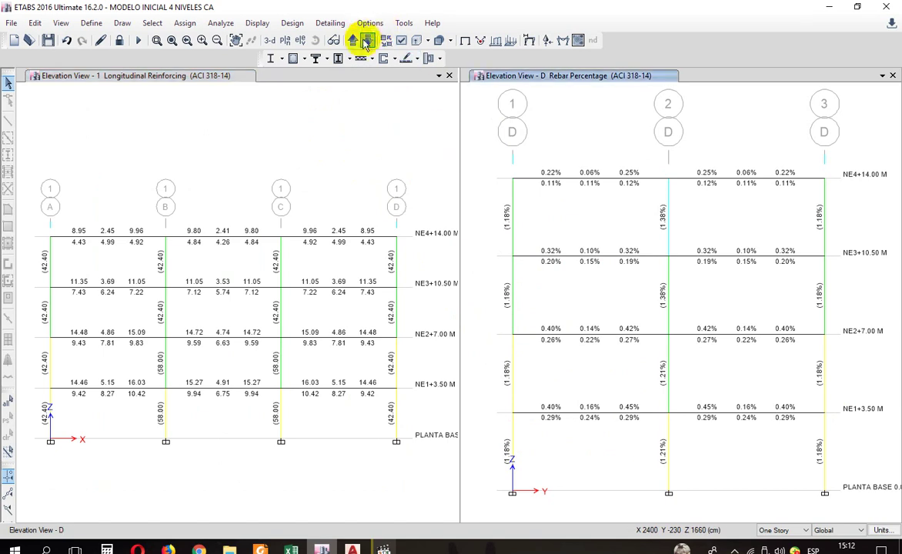
left_click(366, 44)
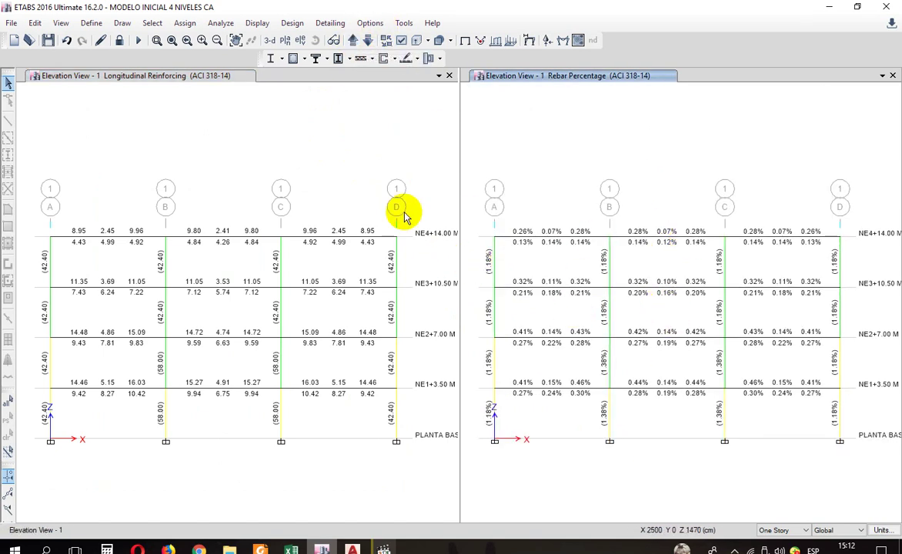
Return the longitudinal reinforcing view to the default 3-D view, leaving the rebar percentage on elevation 1.
left_click(335, 147)
left_click(270, 41)
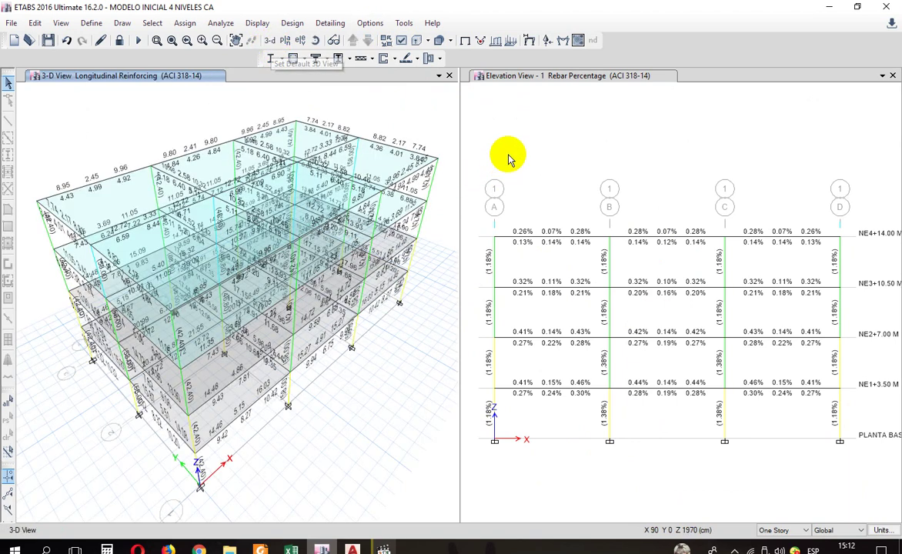
left_click(508, 161)
left_click(428, 436)
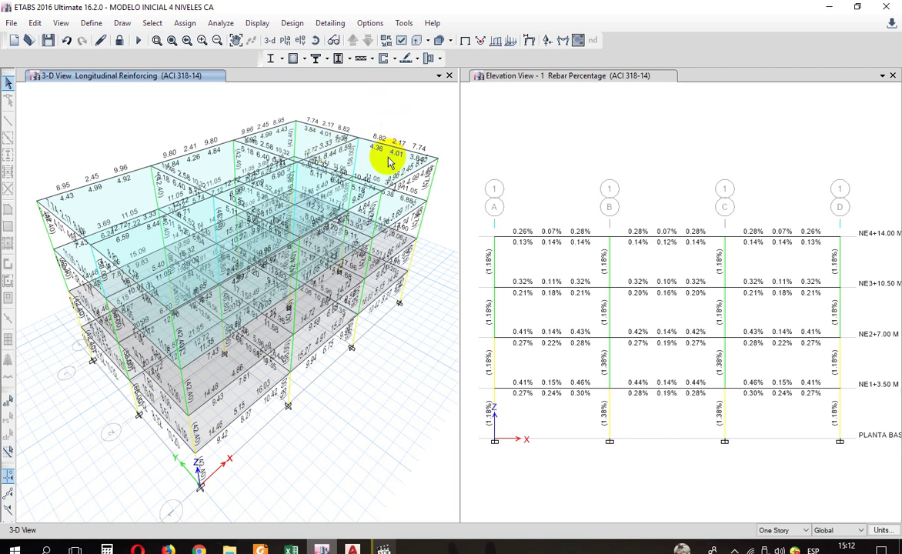
Display the Column P-M-M Interaction Ratios design output in the 3-D view.
left_click(305, 60)
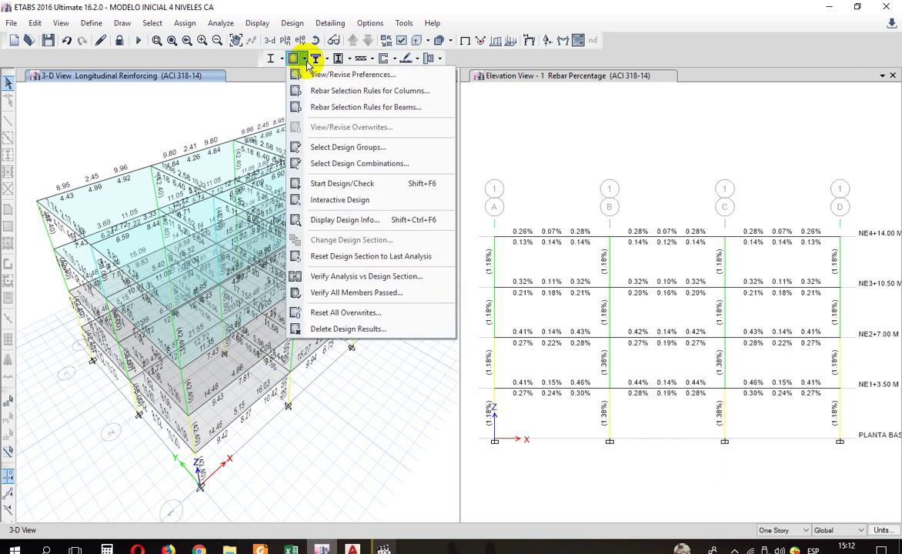
left_click(336, 221)
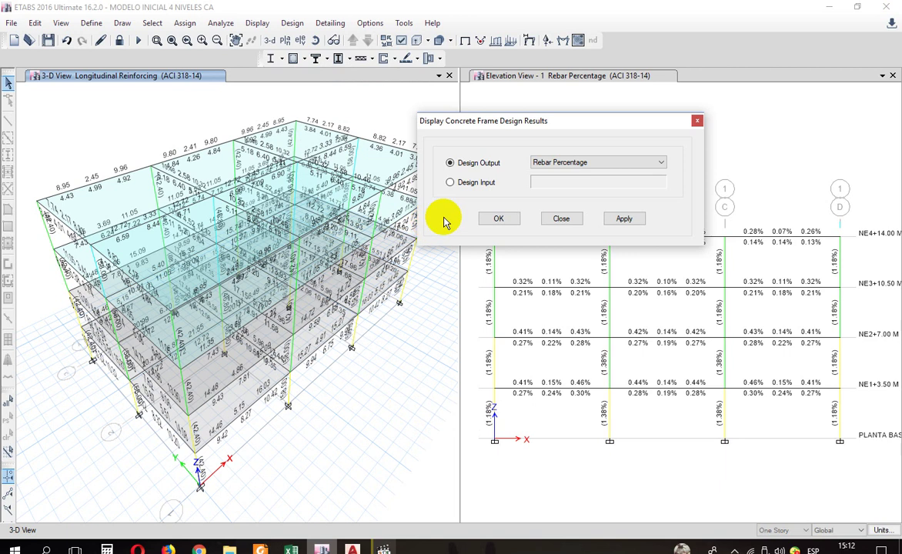
left_click(539, 164)
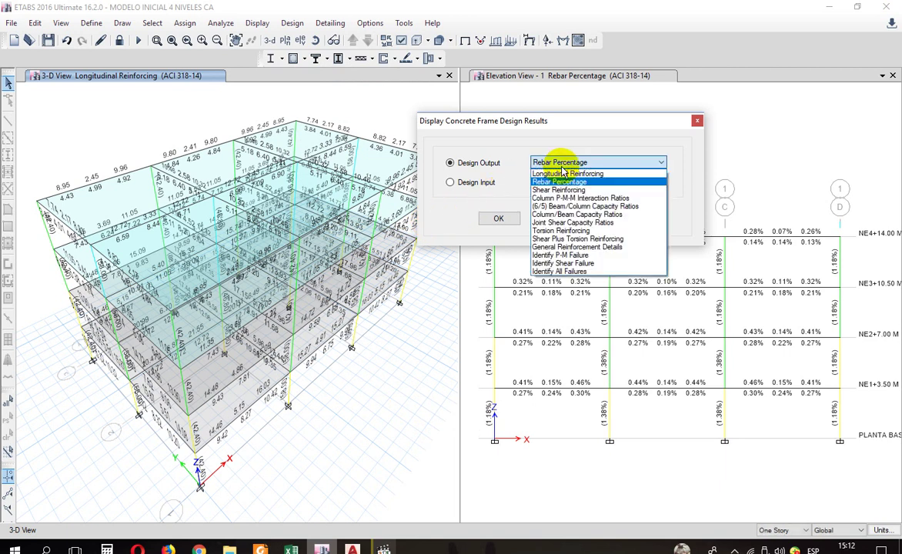
left_click(594, 198)
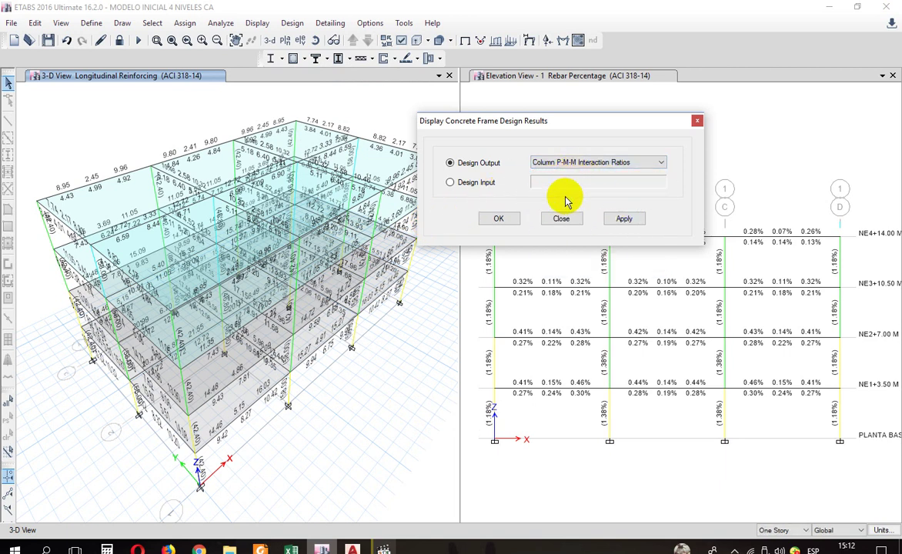
left_click(624, 220)
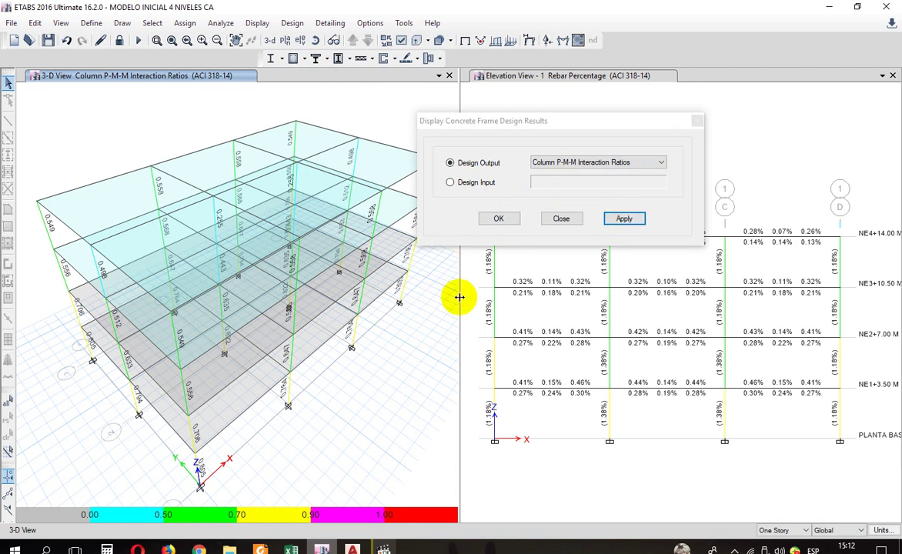
left_click(564, 221)
Switch to the ETABS v9 manual in Foxit Reader and find section 36.1.2 on the Column P-M-M Interaction Ratio and its acceptance limit.
left_click(260, 550)
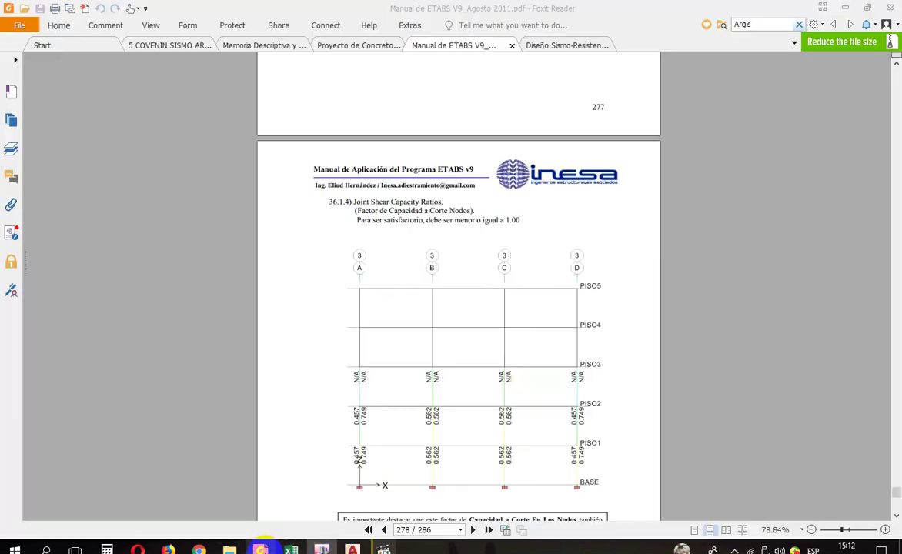
scroll(446, 263, "up", 3)
scroll(445, 269, "down", 2)
scroll(444, 270, "up", 5)
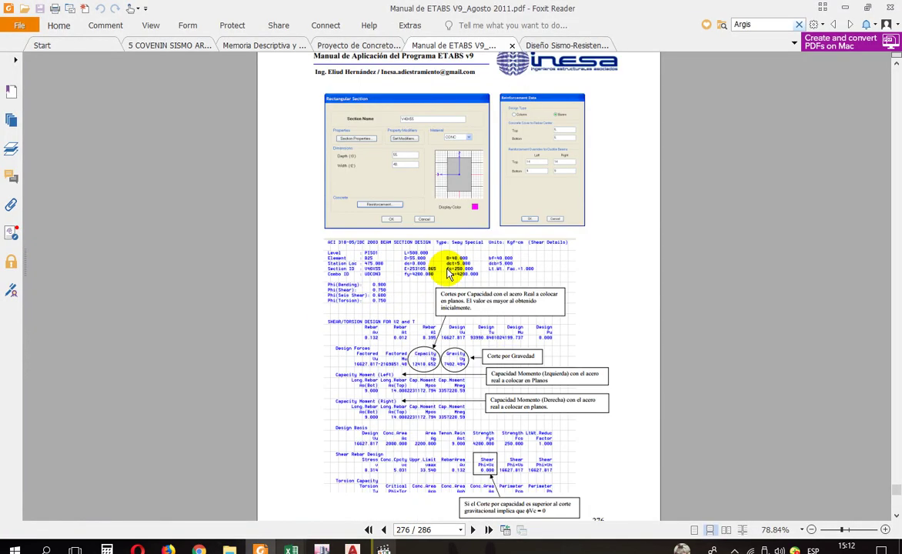
scroll(392, 271, "down", 5)
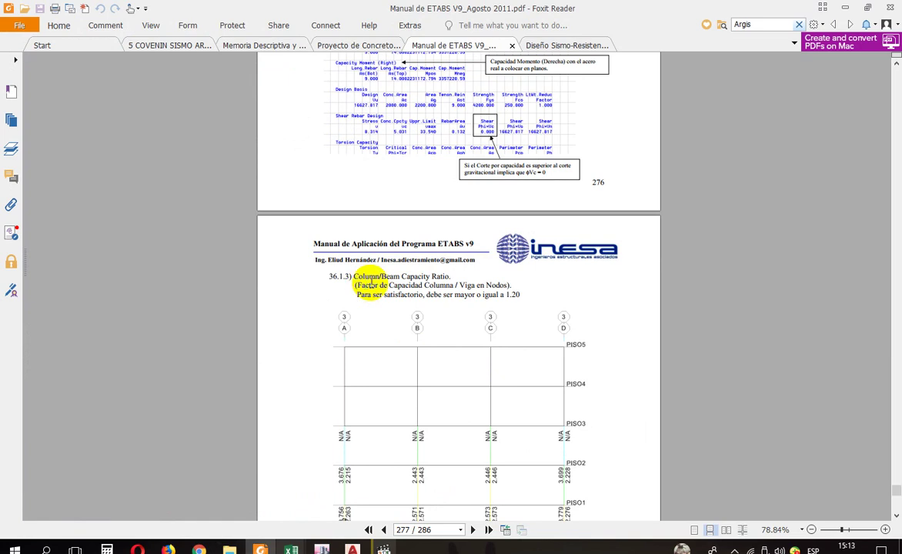
scroll(435, 273, "up", 15)
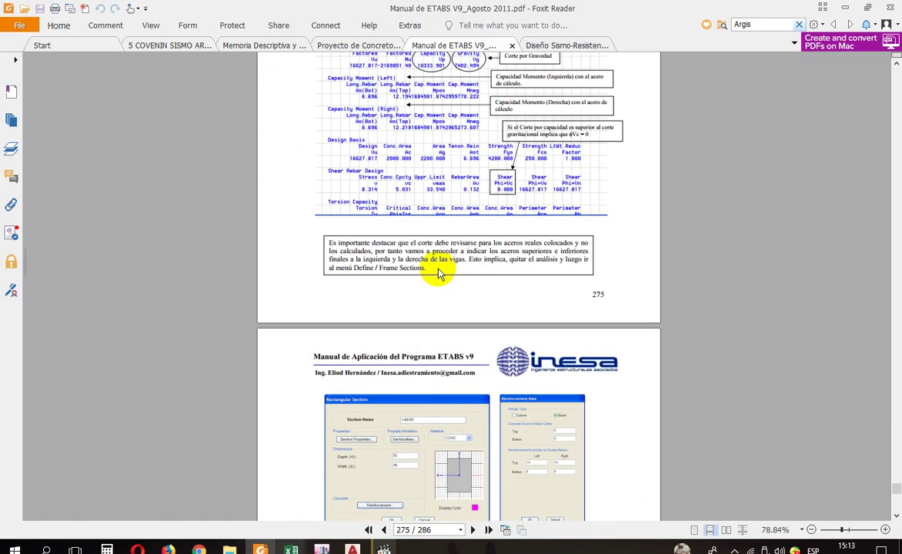
scroll(439, 270, "down", 5)
scroll(435, 297, "down", 12)
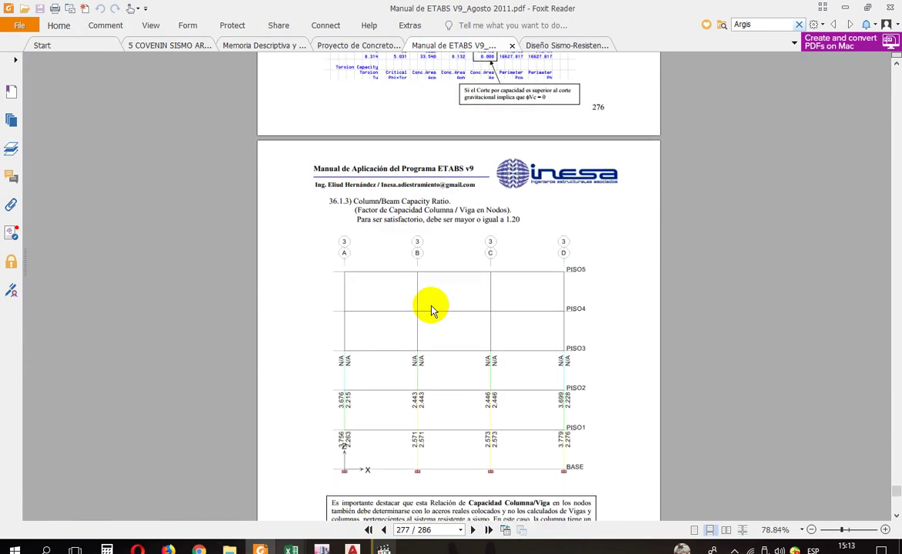
scroll(394, 231, "down", 6)
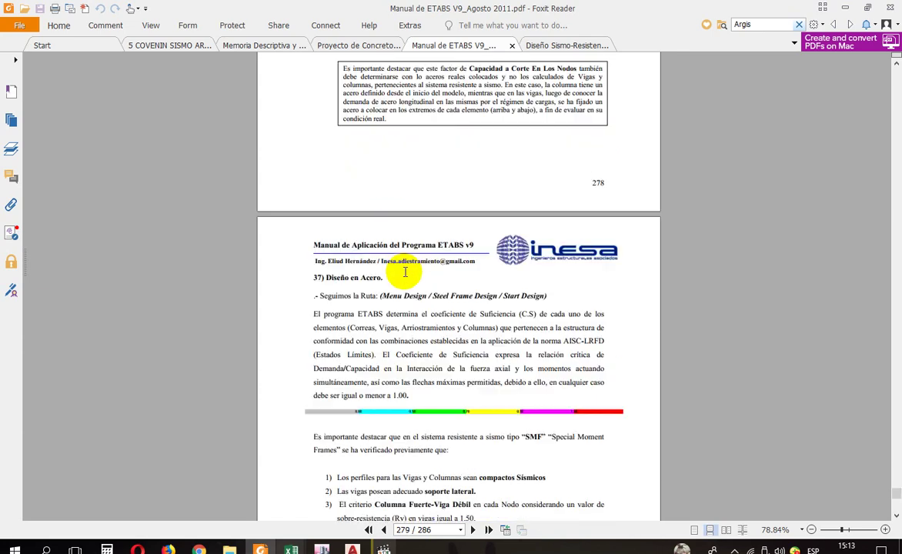
scroll(419, 254, "up", 20)
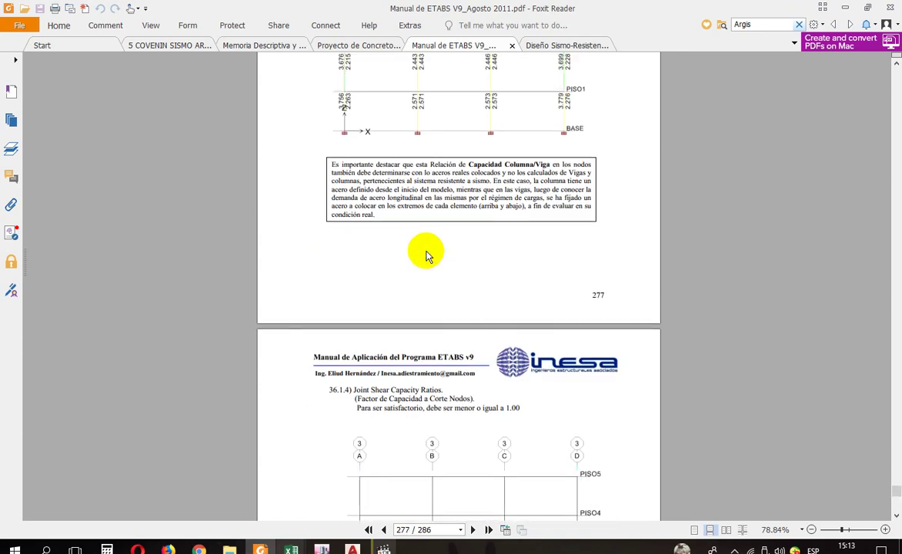
scroll(429, 254, "up", 8)
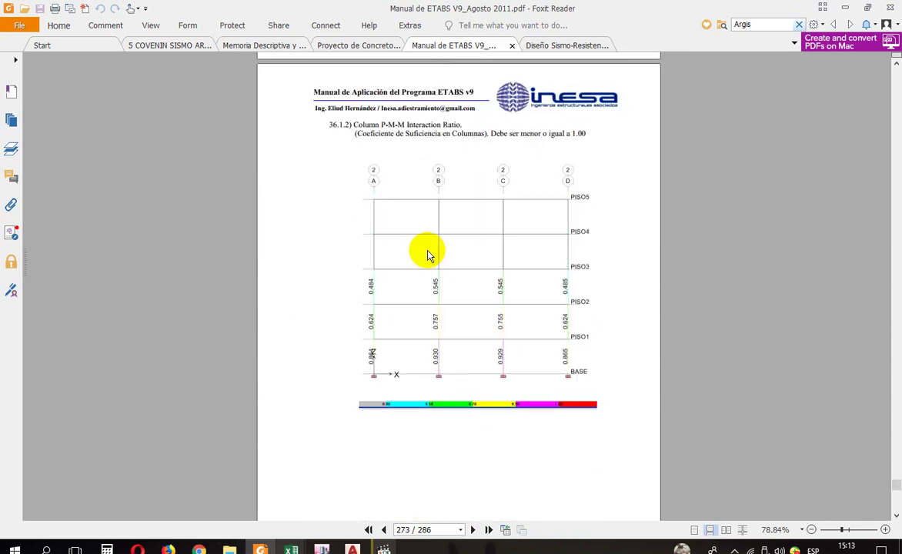
scroll(455, 242, "up", 3)
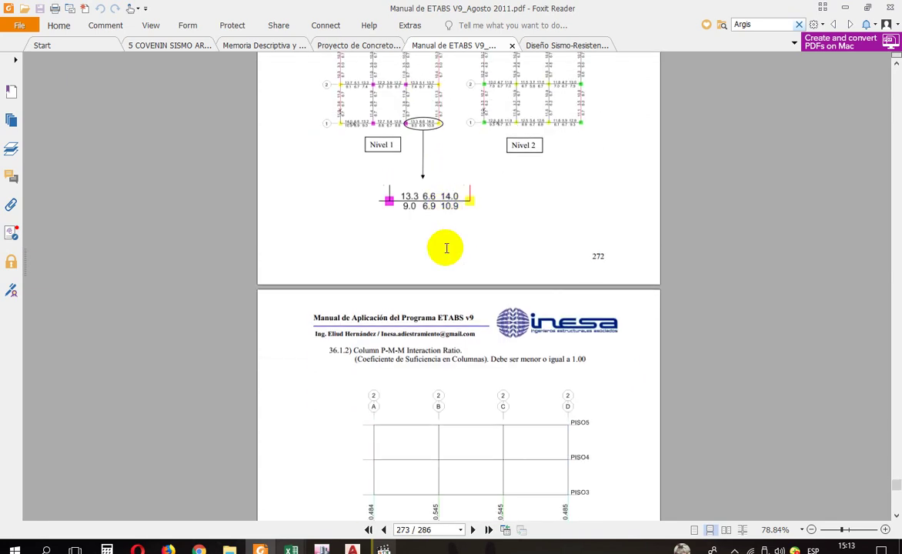
scroll(435, 234, "down", 3)
scroll(427, 262, "down", 1)
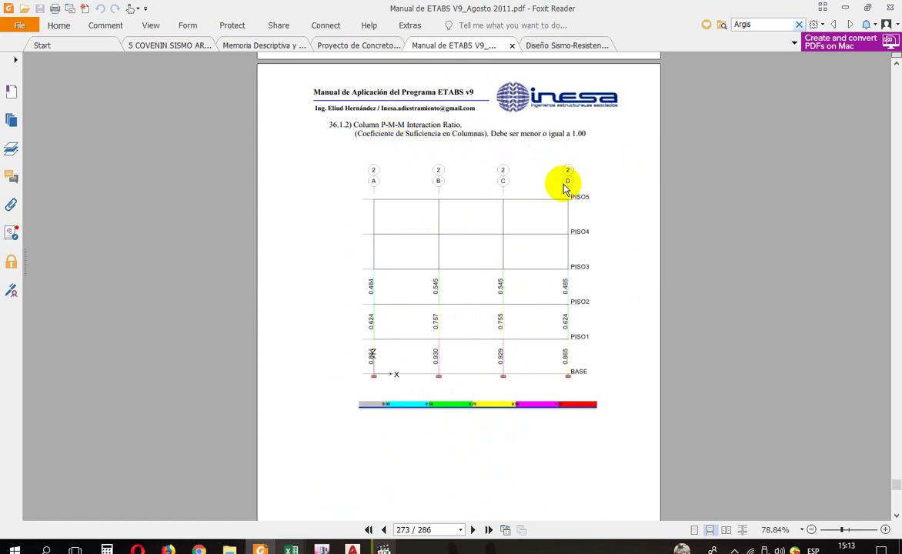
Switch back to ETABS, set the P-M-M ratio view to elevation A, and compare it with the manual's acceptance criterion.
left_click(322, 549)
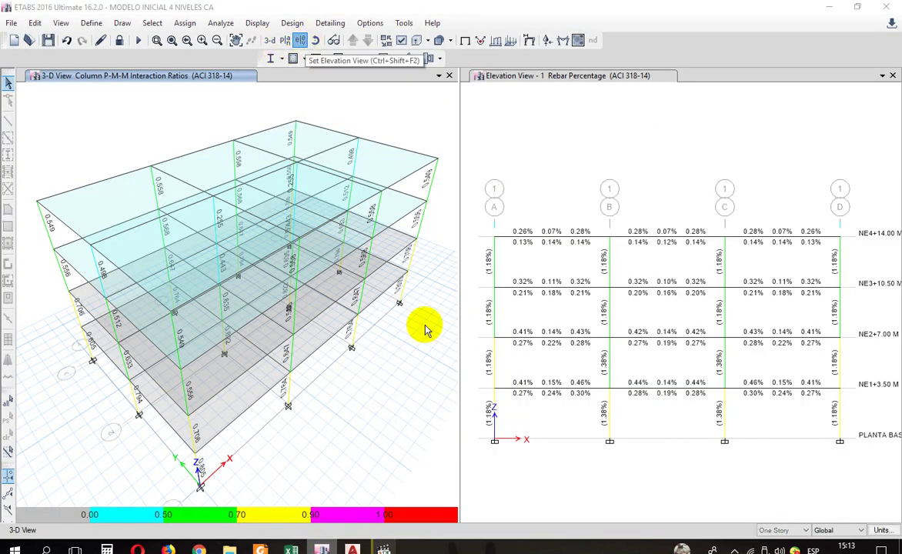
left_click(491, 425)
left_click(447, 426)
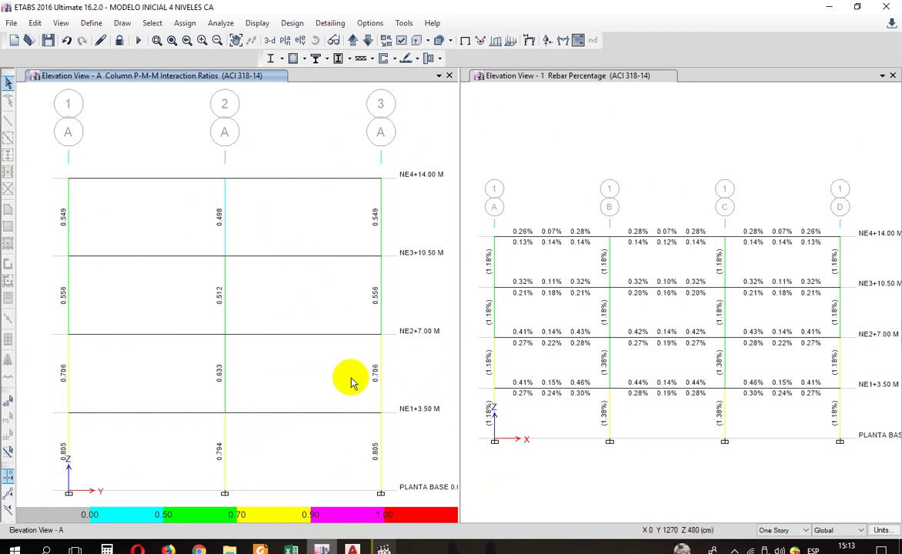
left_click(261, 549)
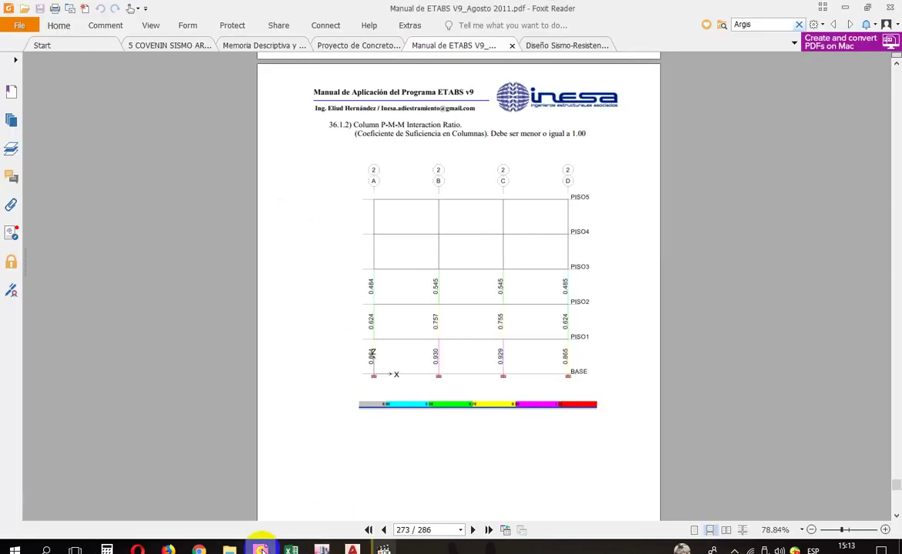
left_click(261, 549)
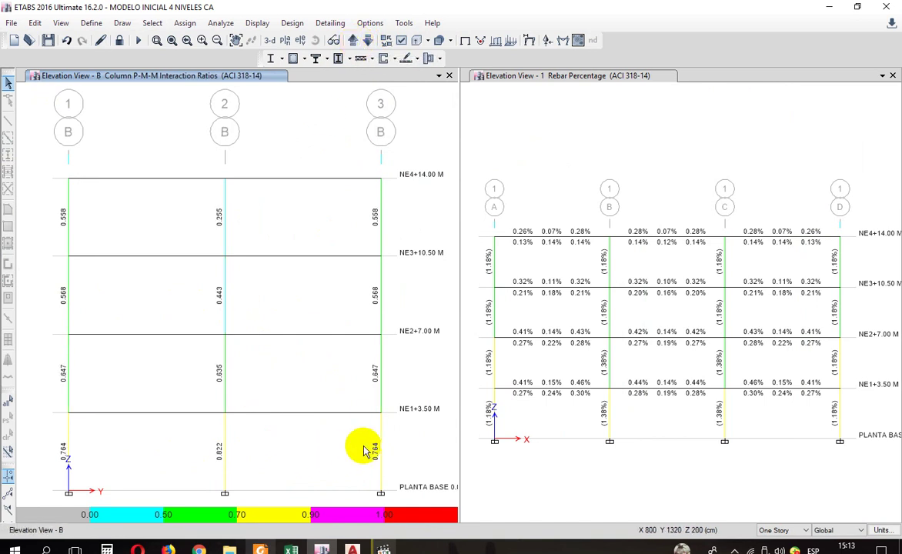
Go through the lettered and numbered grid elevations, examining the column P-M-M interaction ratios, and finish on elevation D.
left_click(354, 40)
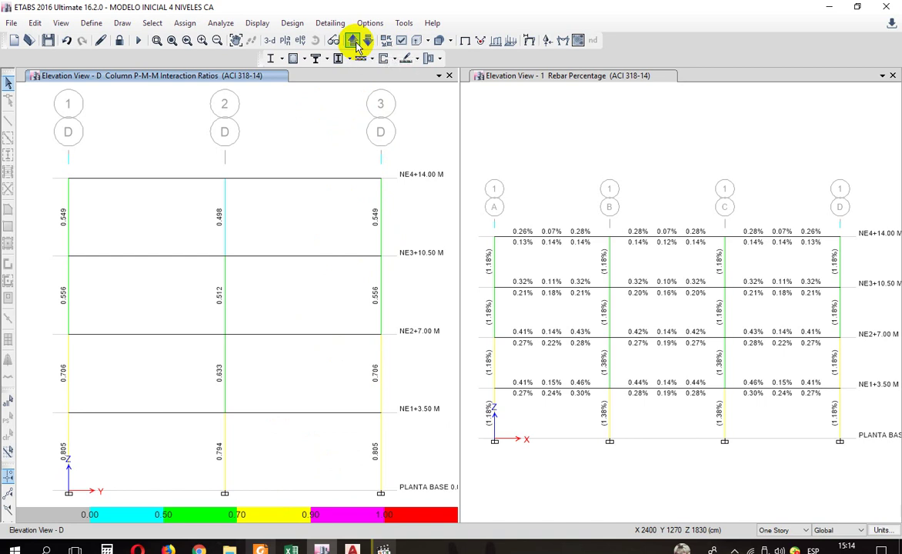
left_click(355, 44)
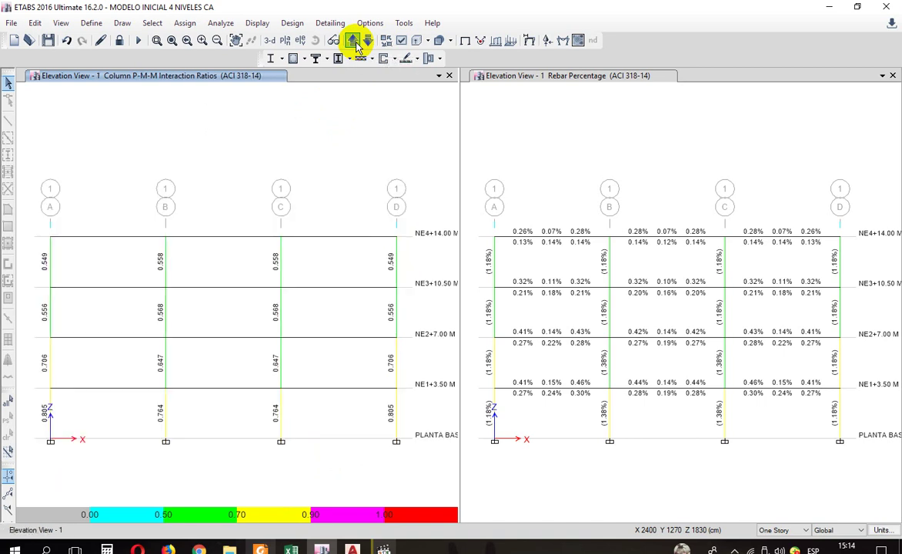
left_click(355, 45)
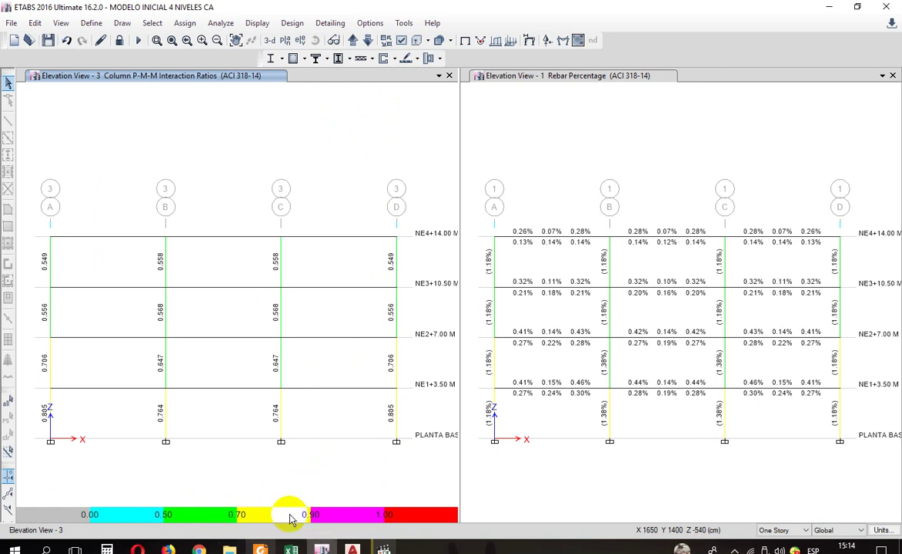
left_click(352, 40)
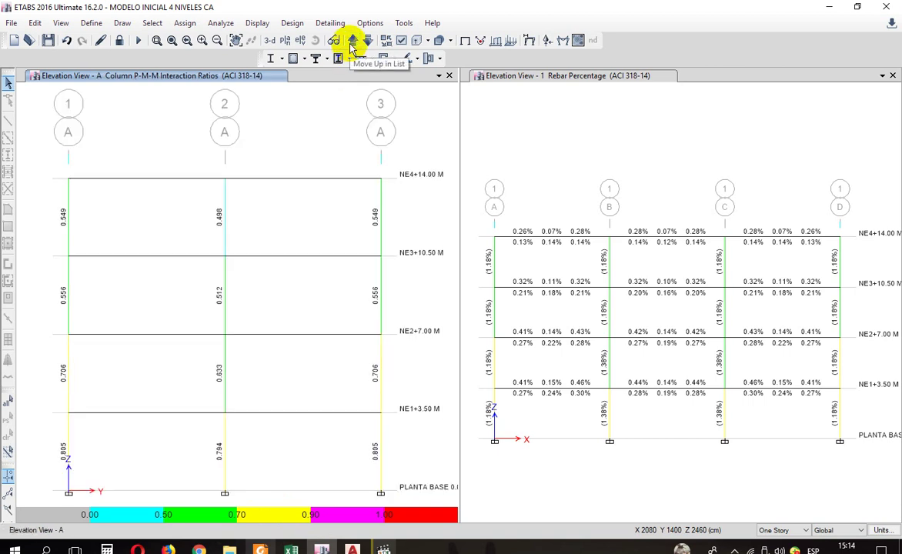
left_click(352, 40)
left_click(351, 40)
left_click(352, 40)
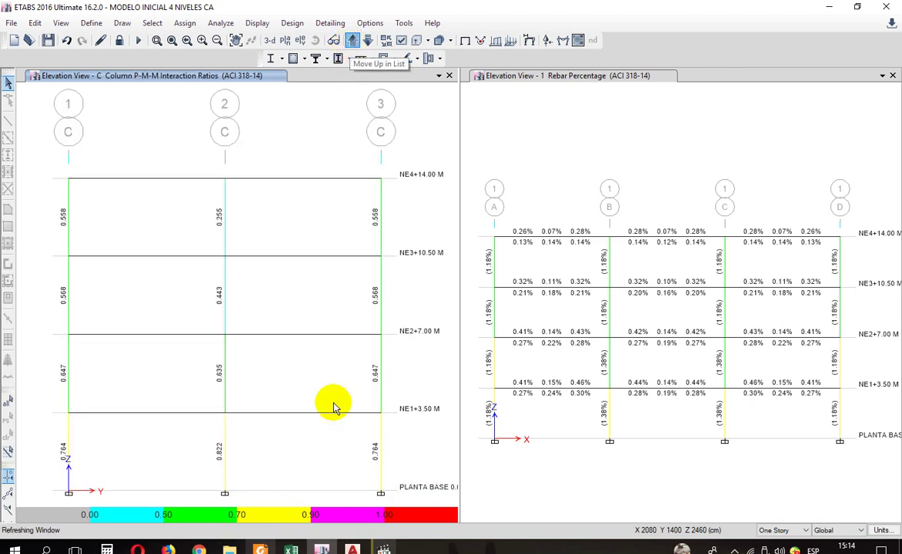
Switch to the manual in Foxit Reader and read section 36.1.3 on the Column/Beam Capacity Ratio and its required minimum.
left_click(260, 549)
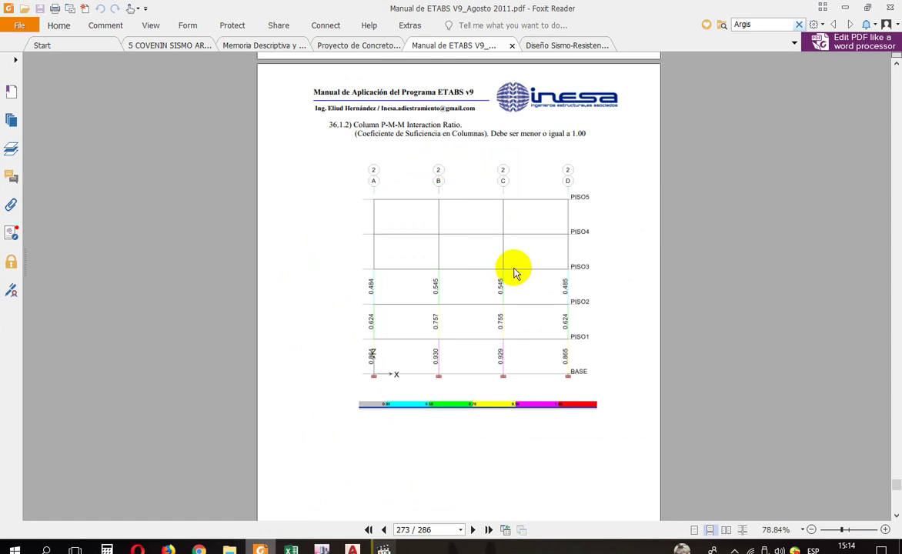
scroll(499, 234, "down", 10)
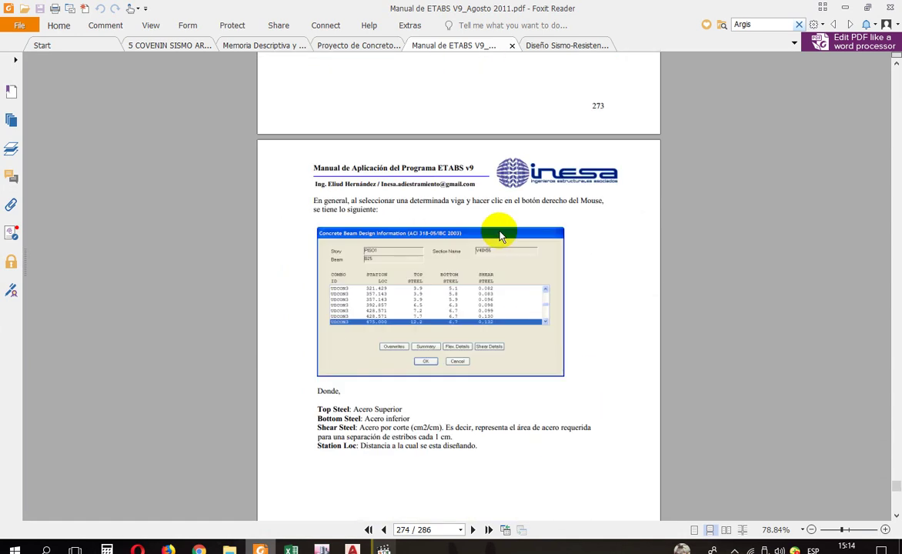
scroll(500, 234, "down", 10)
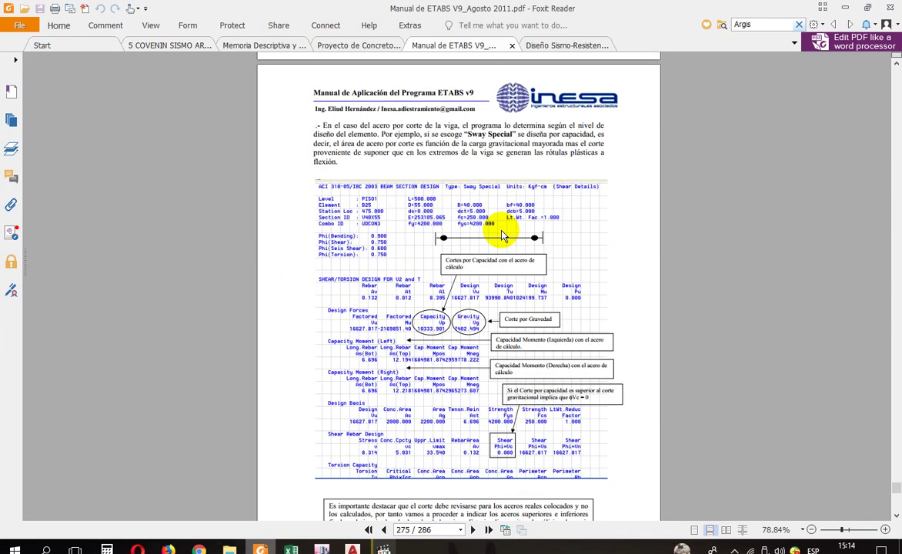
scroll(501, 235, "down", 18)
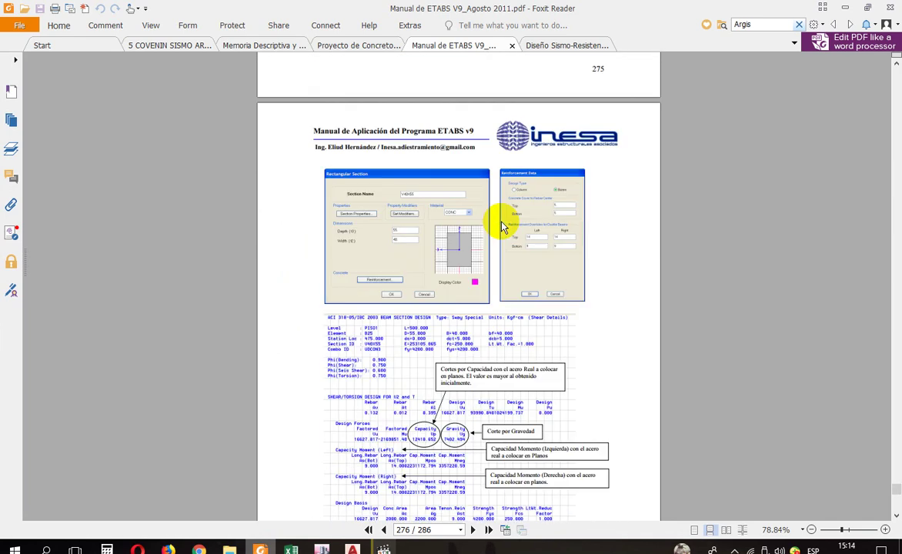
scroll(492, 208, "down", 1)
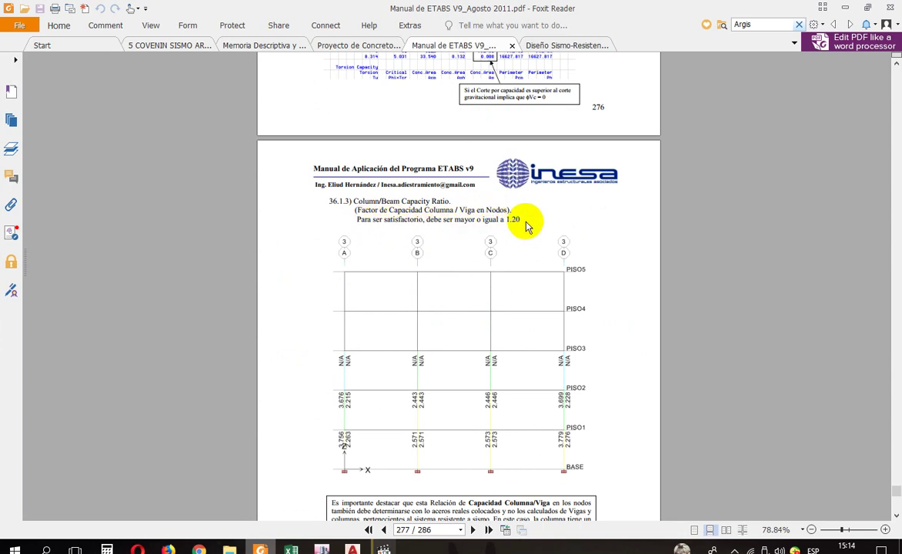
scroll(493, 217, "down", 2)
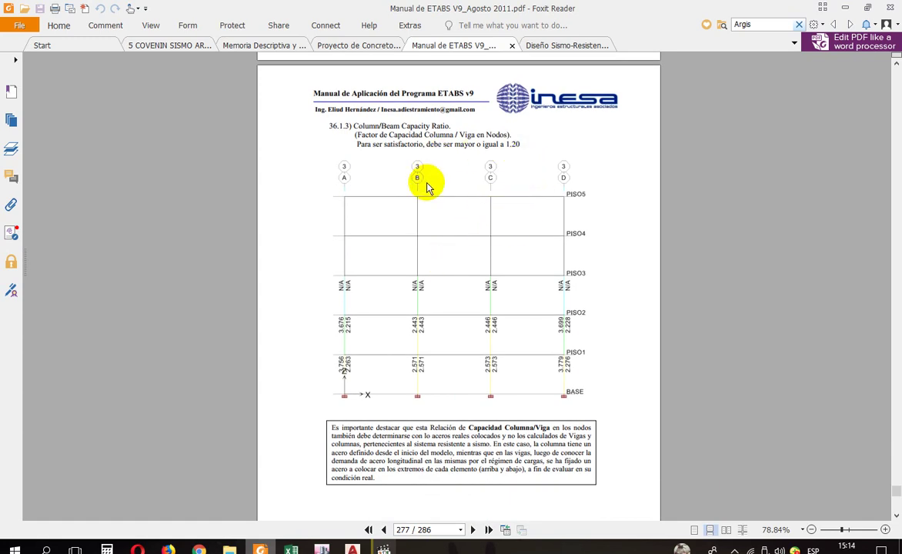
Switch back to ETABS and change the rebar percentage view to the plan of story NE4+14.00 M.
left_click(322, 548)
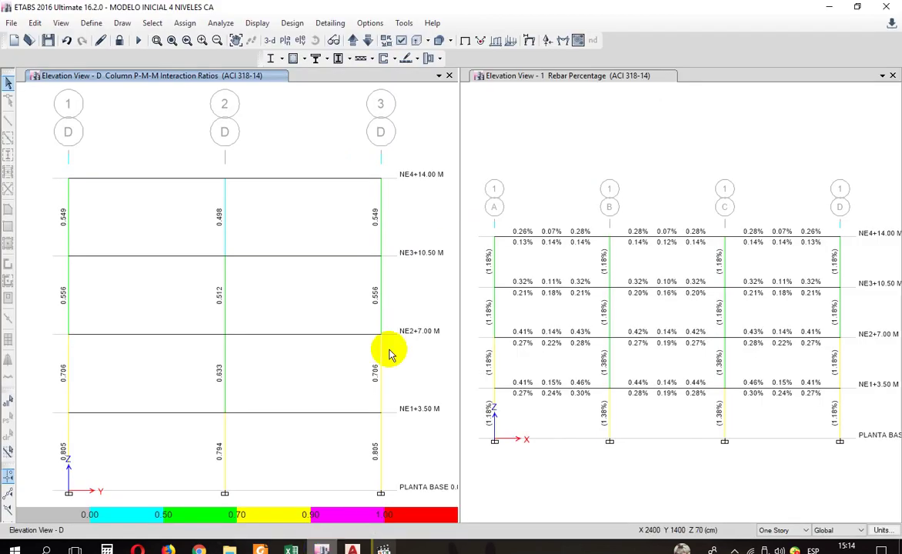
left_click(467, 139)
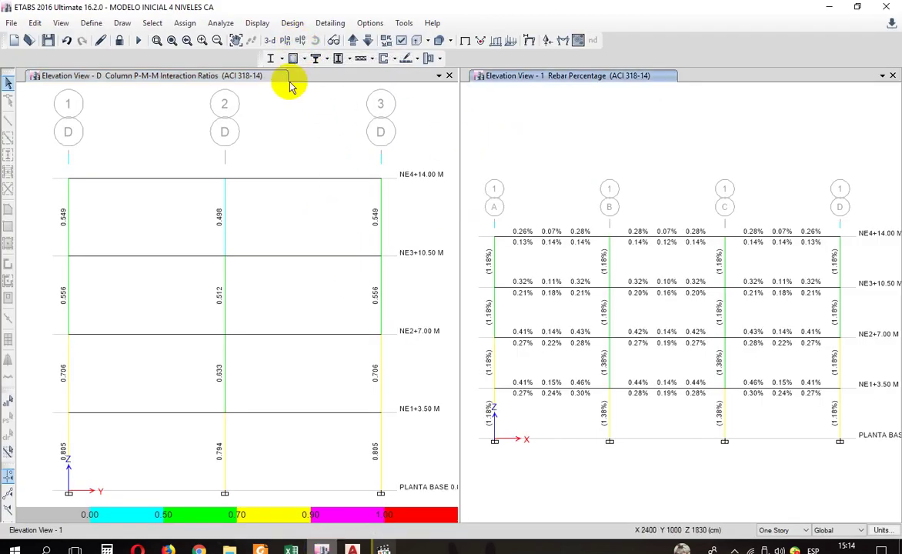
left_click(294, 57)
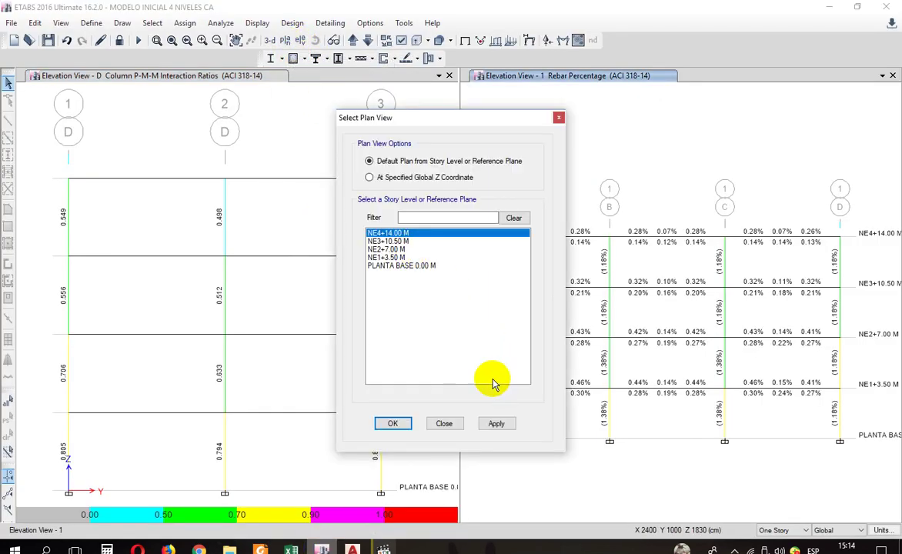
left_click(496, 424)
left_click(446, 423)
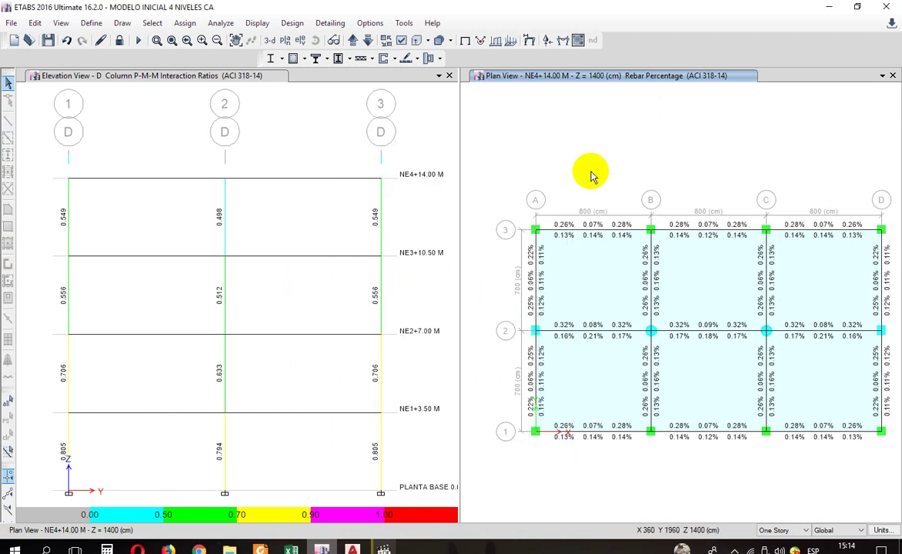
left_click(429, 47)
left_click(482, 127)
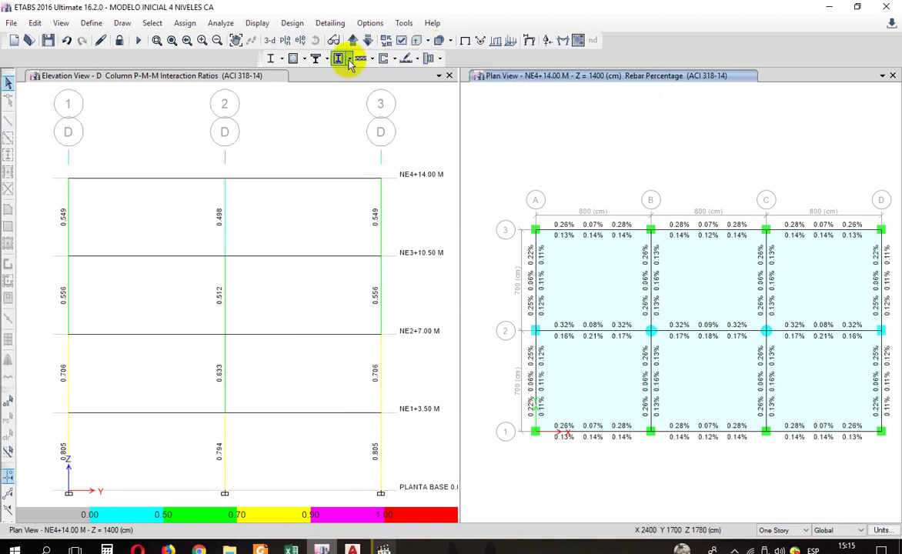
Display the longitudinal reinforcing design output on the plan of story NE4+14.00 M.
left_click(302, 59)
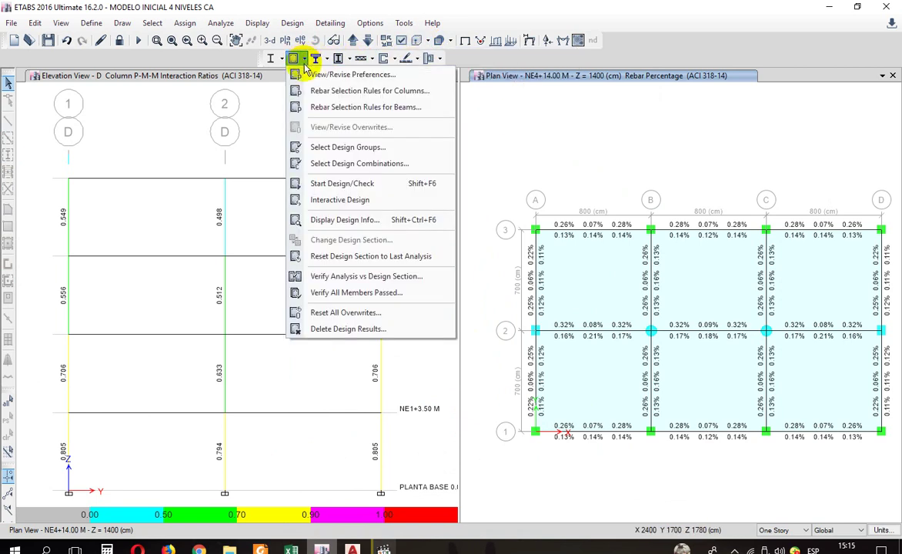
left_click(323, 222)
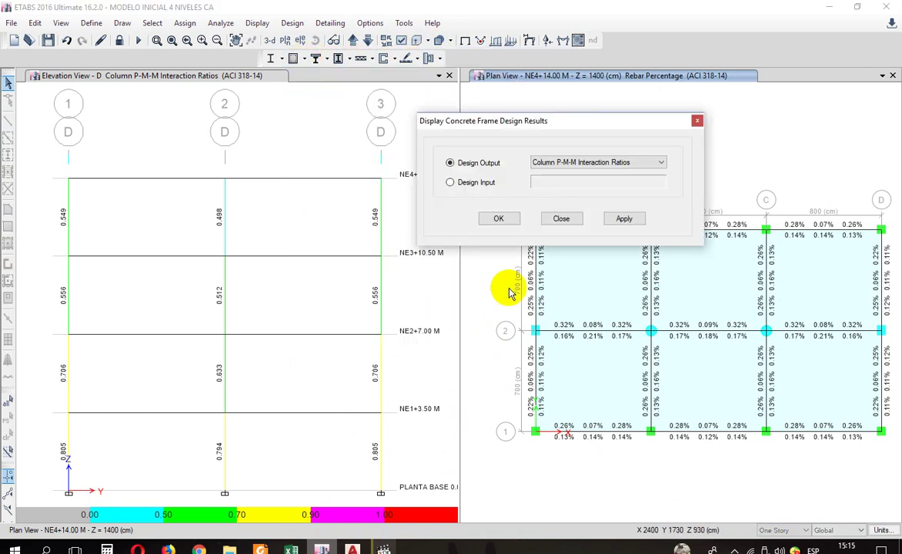
left_click(612, 165)
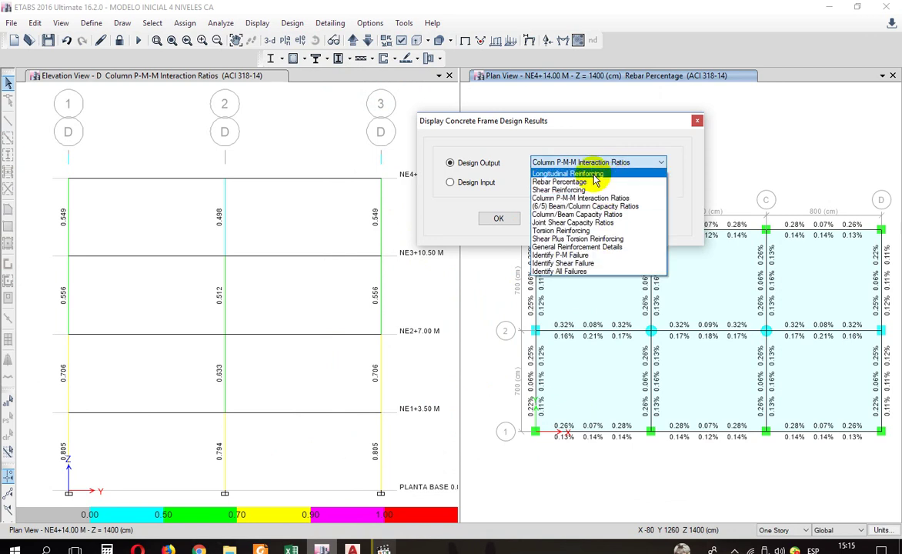
left_click(589, 175)
left_click(625, 220)
left_click(568, 220)
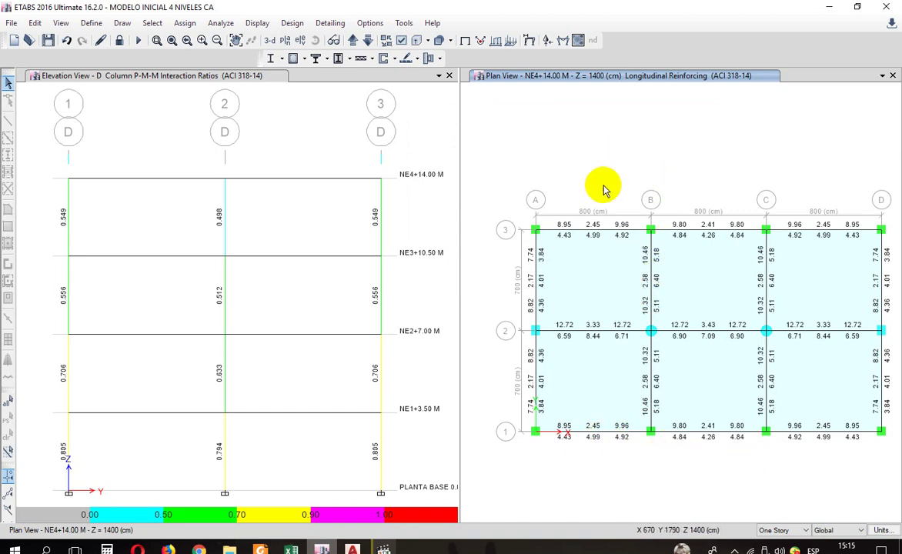
Switch to Foxit Reader and study the design moment conditions for special moment frame beams in the Diseño Sismo-Resistente document.
left_click(264, 549)
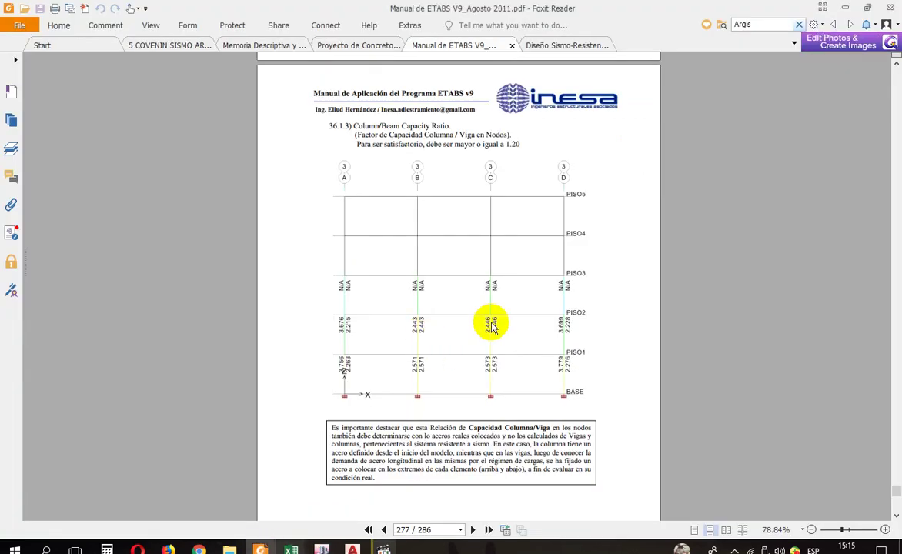
left_click(359, 45)
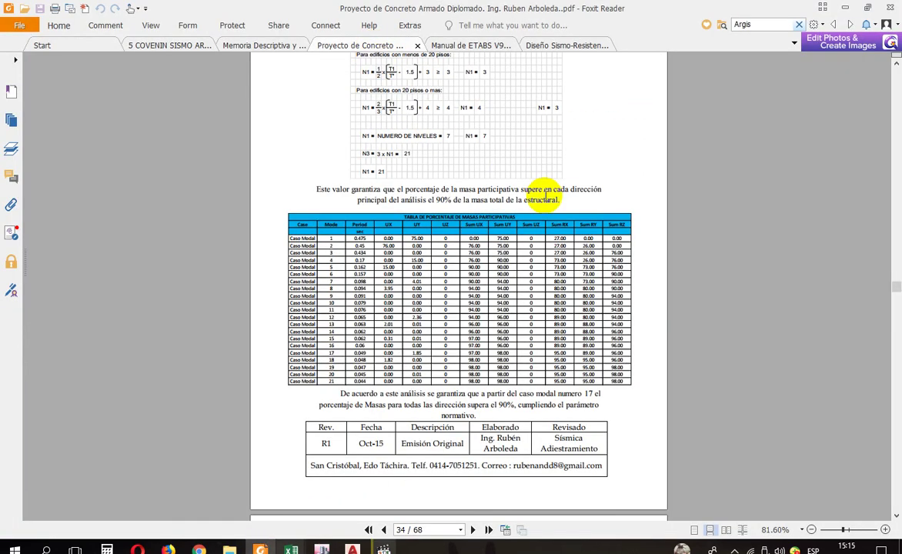
left_click(560, 46)
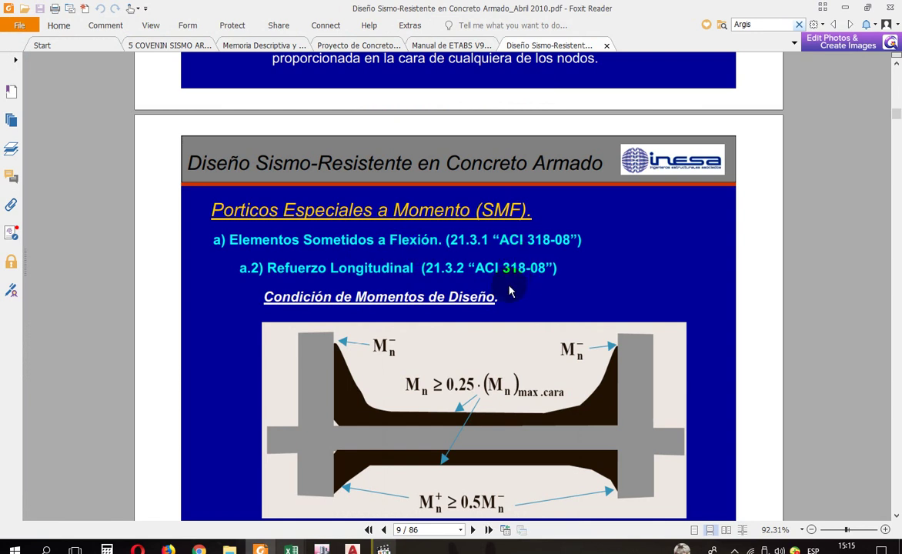
scroll(509, 291, "down", 2)
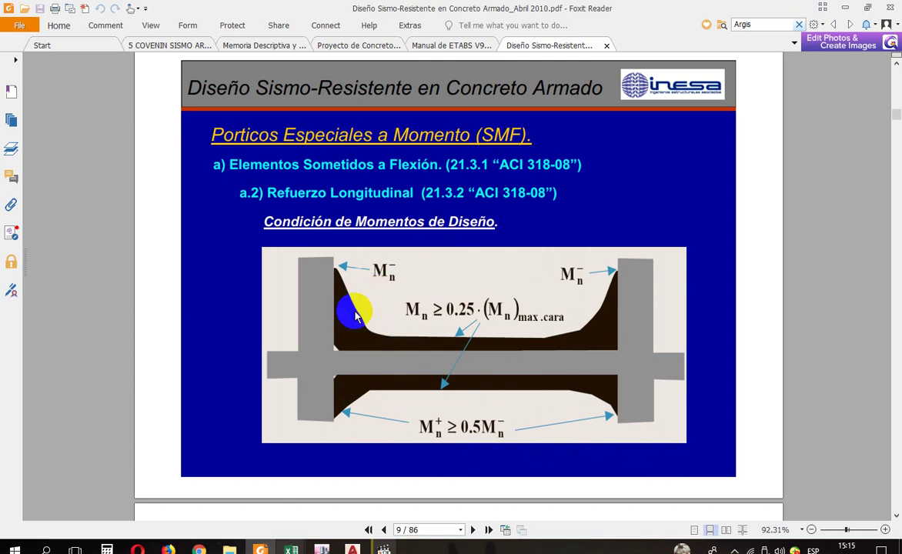
left_click(437, 384)
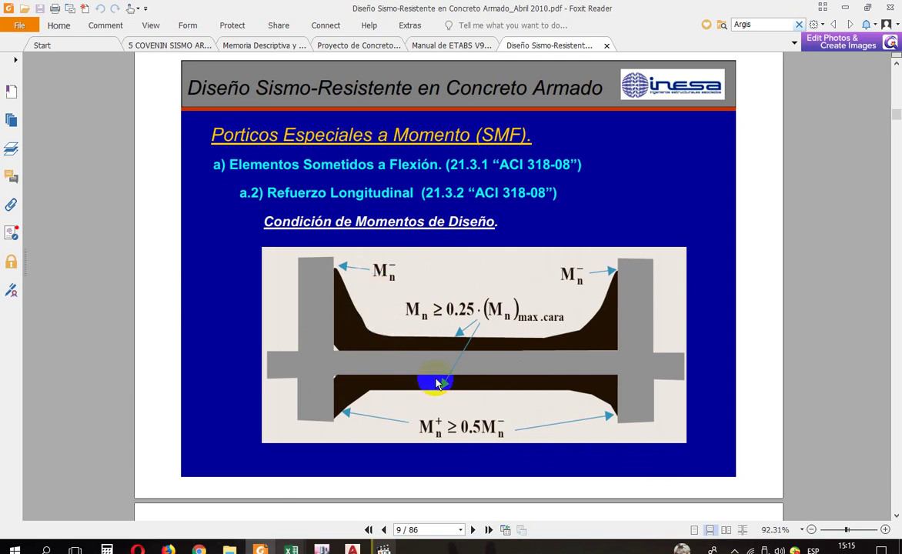
left_click(448, 326)
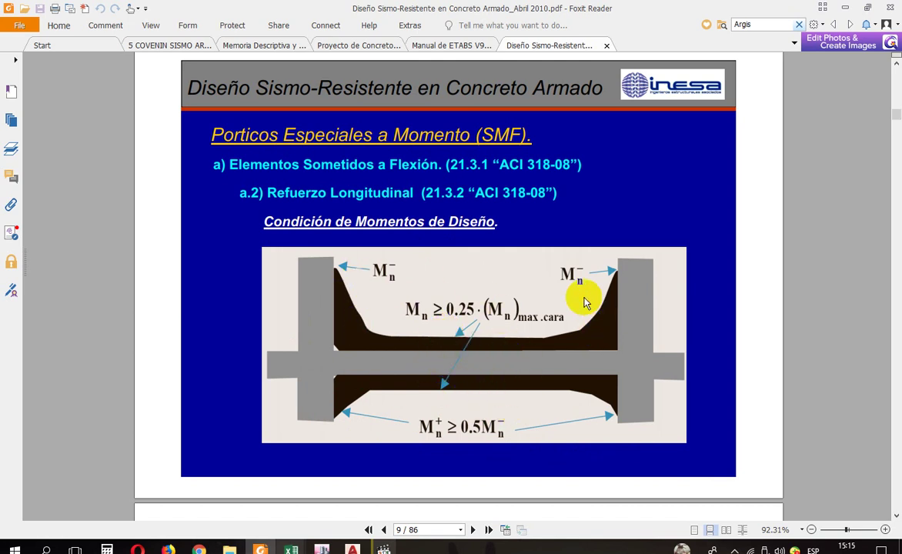
left_click(597, 324)
Switch back to ETABS and examine the design information of the grid 3 beam between A and B at story NE4+14.00 M.
left_click(322, 549)
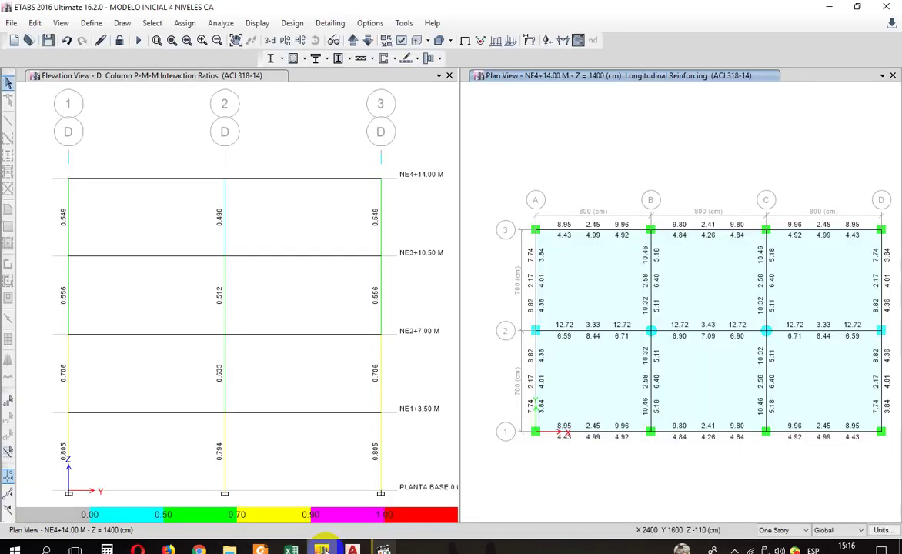
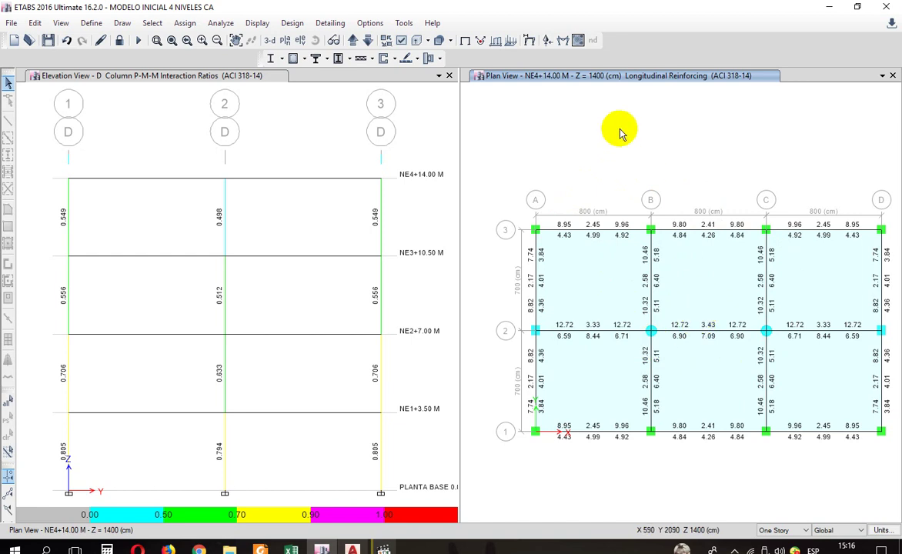
right_click(598, 235)
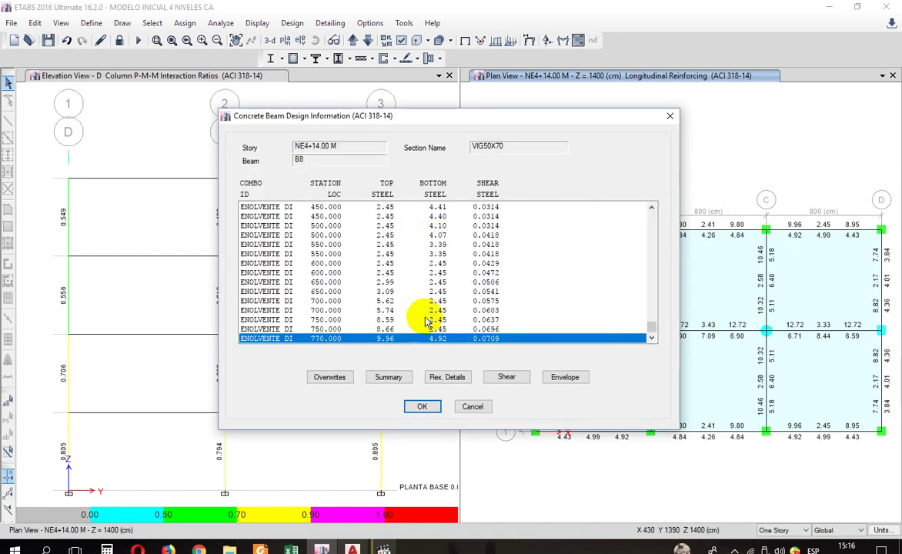
left_click(668, 116)
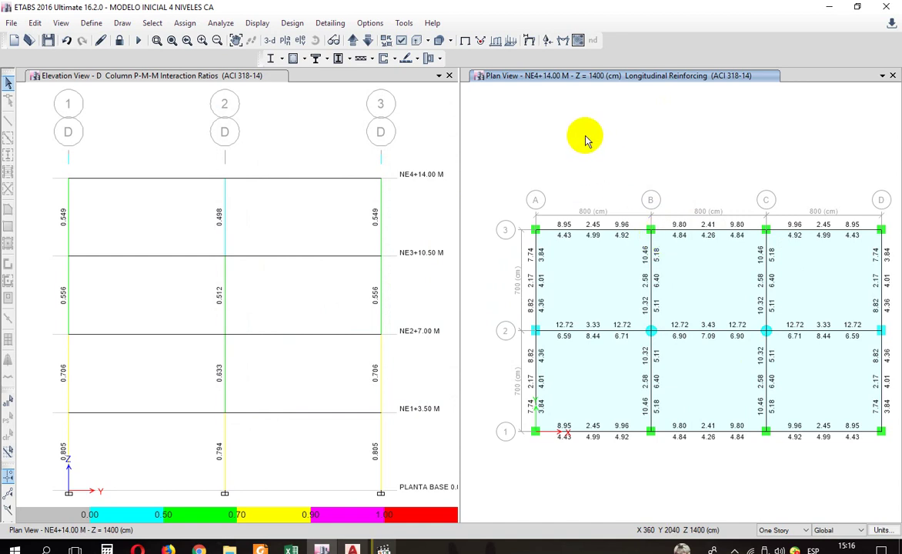
Change the plan to story NE2+7.00 M and open the design information of the grid 2 beam between B and C.
left_click(368, 42)
left_click(368, 42)
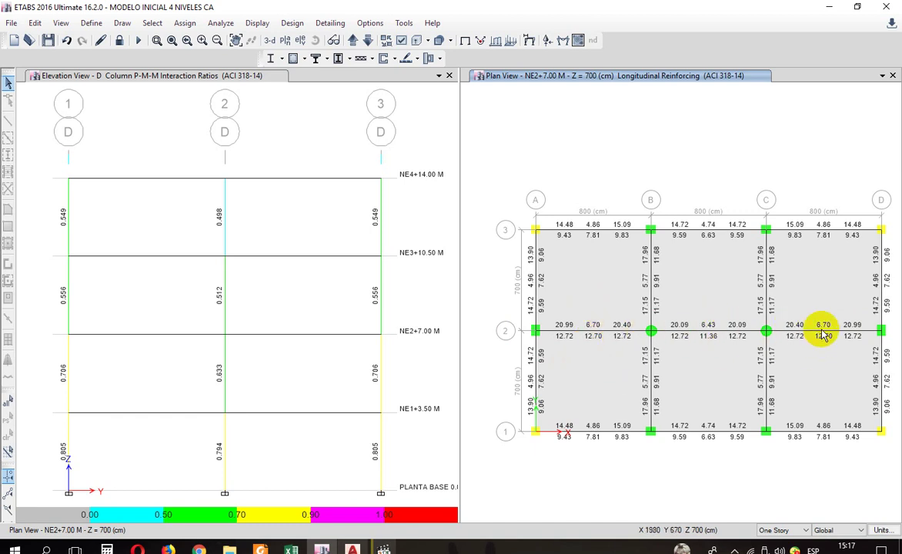
right_click(689, 336)
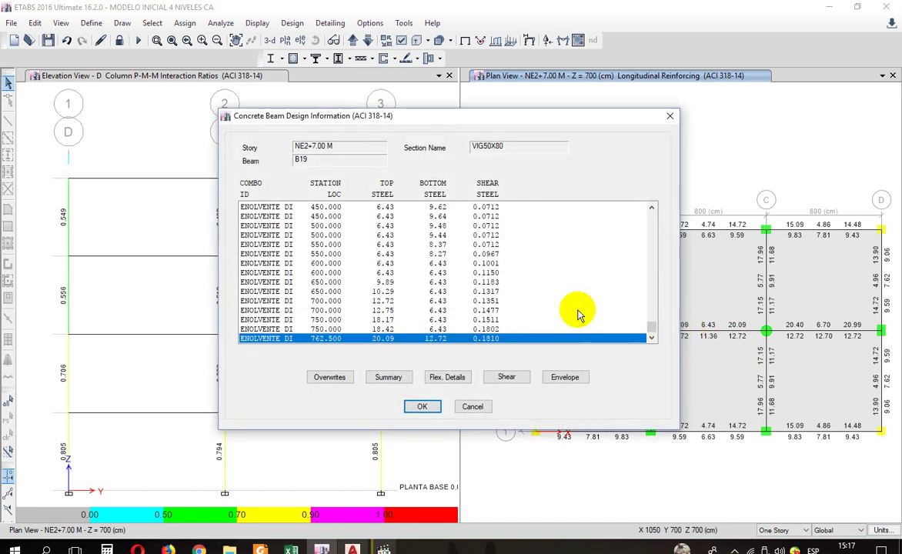
left_click_drag(392, 117, 248, 114)
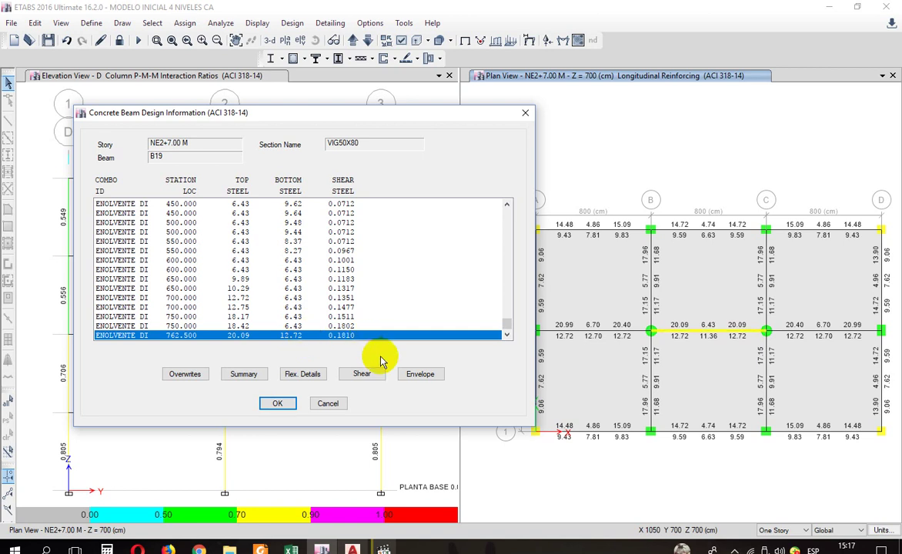
Open the beam's design overwrites and review the available design sections and framing types, keeping VIG50X80 and Sway Special.
left_click(185, 374)
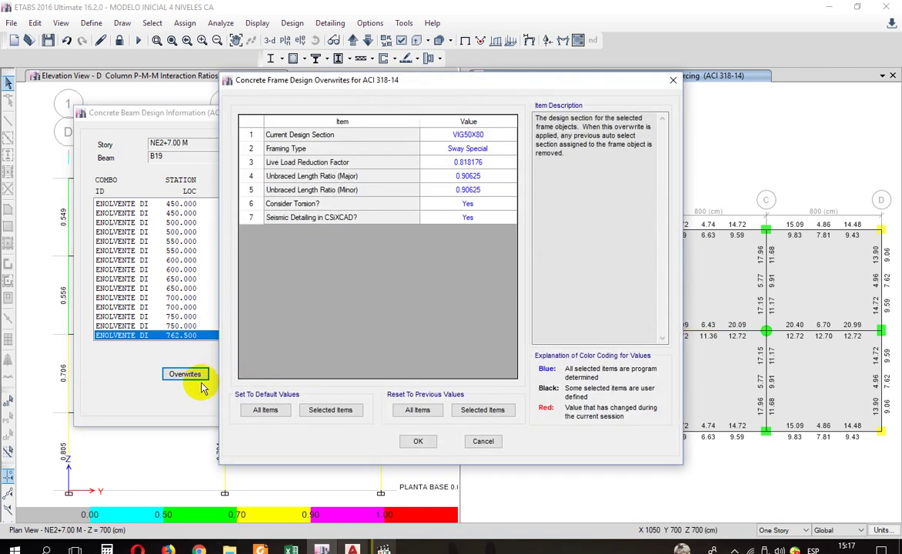
left_click(493, 137)
left_click(496, 142)
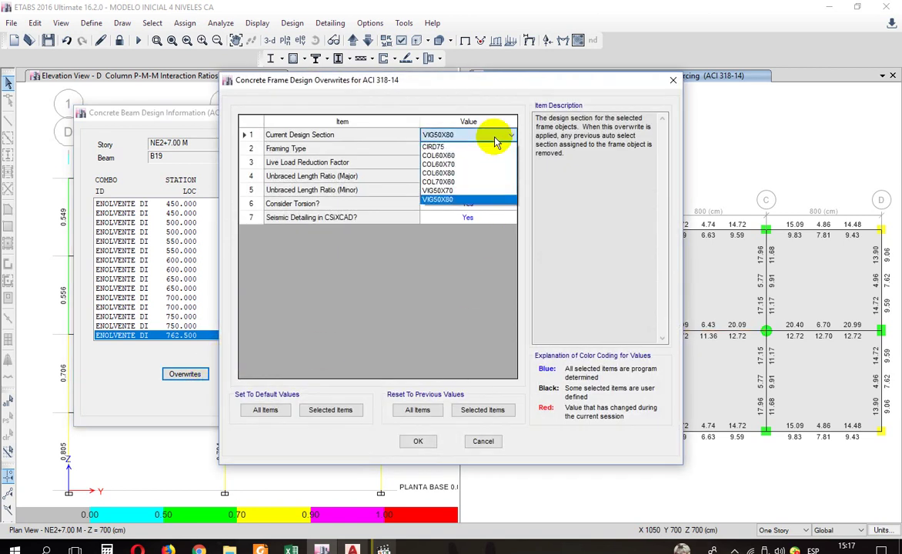
left_click(496, 142)
left_click(486, 150)
left_click(433, 148)
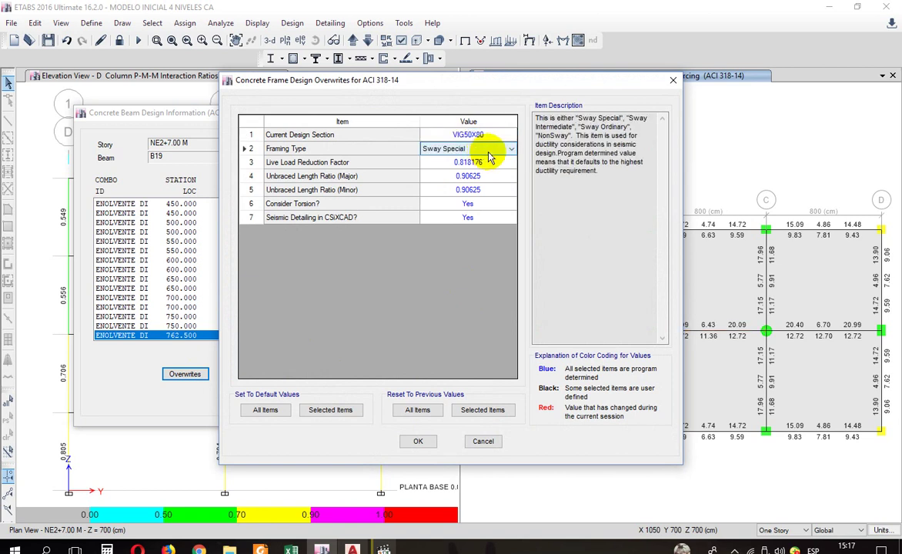
left_click(489, 150)
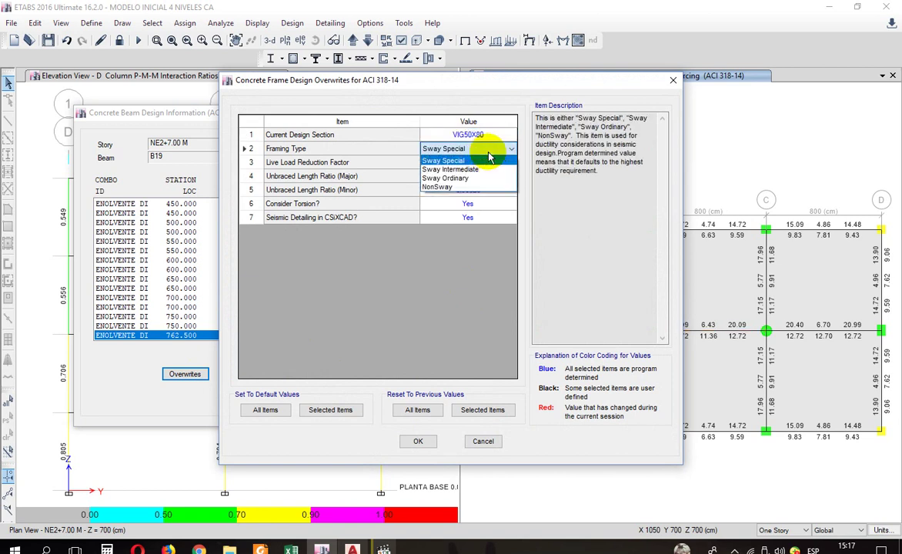
left_click(489, 159)
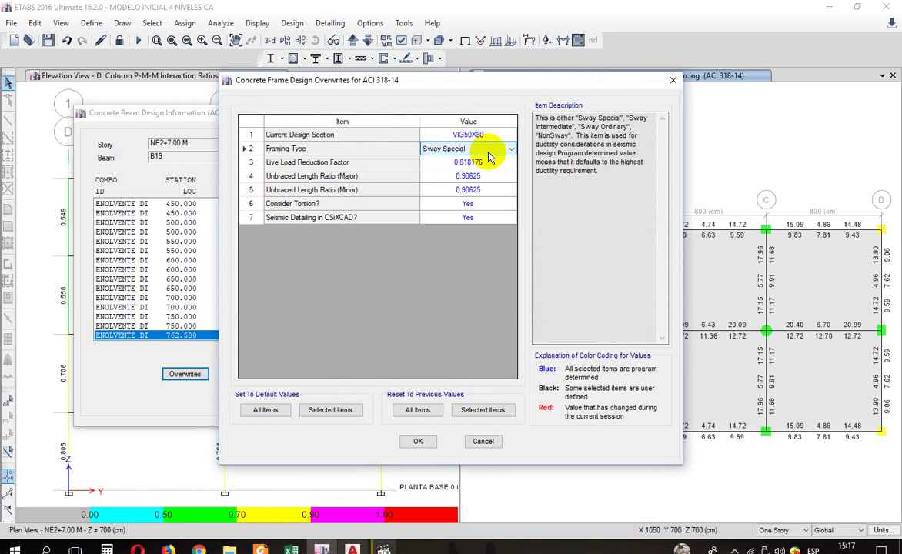
Switch to Foxit Reader and review the special moment frame slides on longitudinal reinforcement ratios and design moment conditions.
left_click(261, 549)
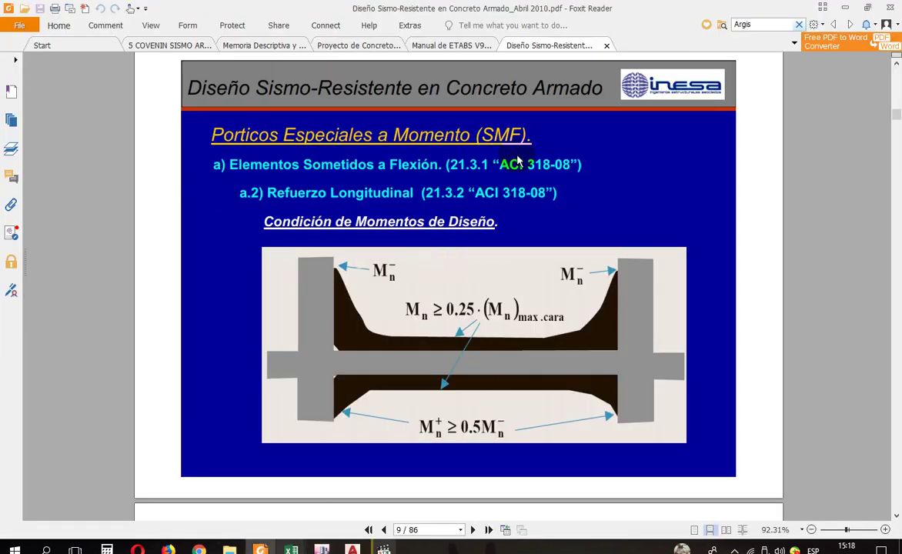
scroll(508, 192, "up", 5)
scroll(531, 215, "down", 4)
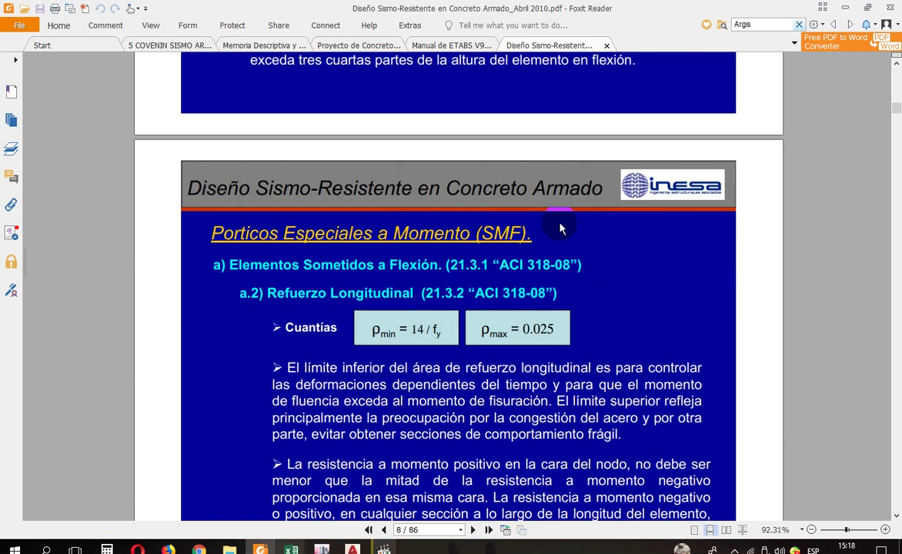
scroll(560, 229, "down", 8)
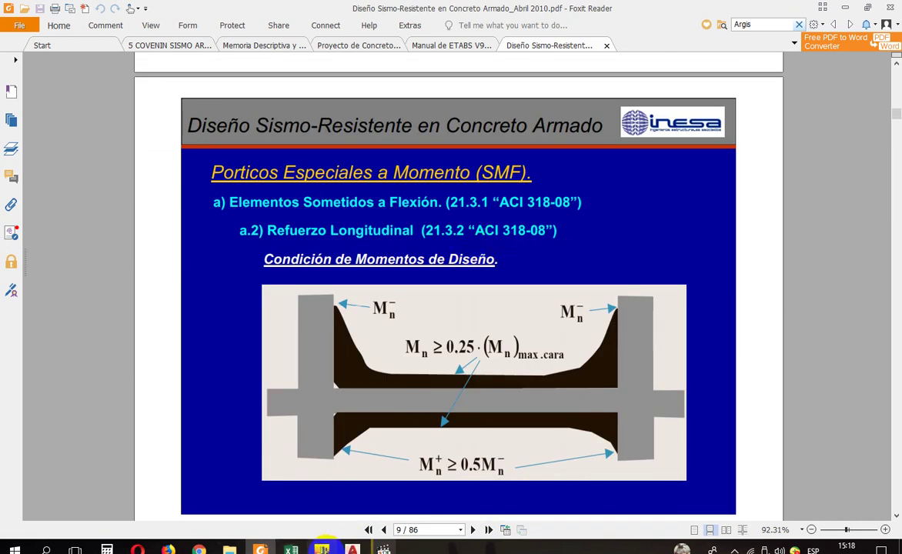
Switch back to ETABS, set the beam's framing type overwrite to Sway Ordinary, and rerun the concrete frame design.
left_click(322, 549)
left_click(442, 150)
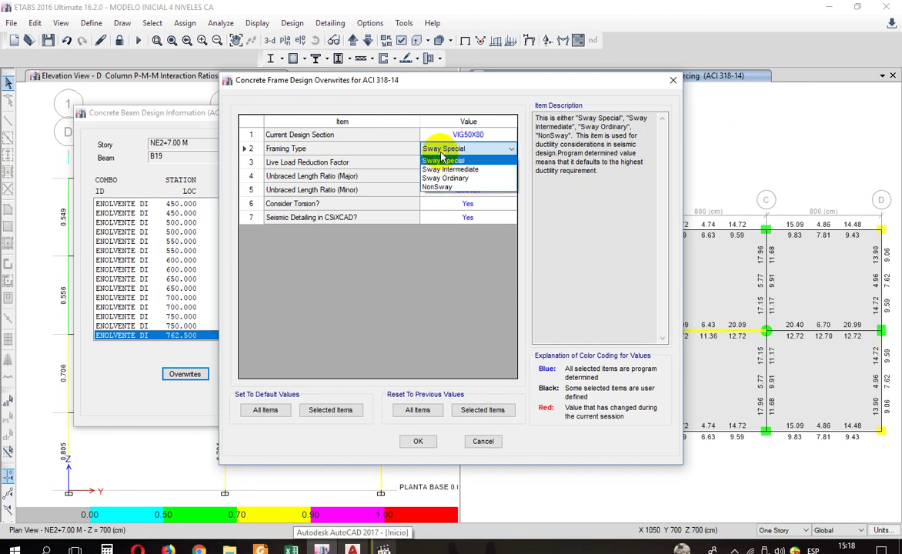
left_click(443, 159)
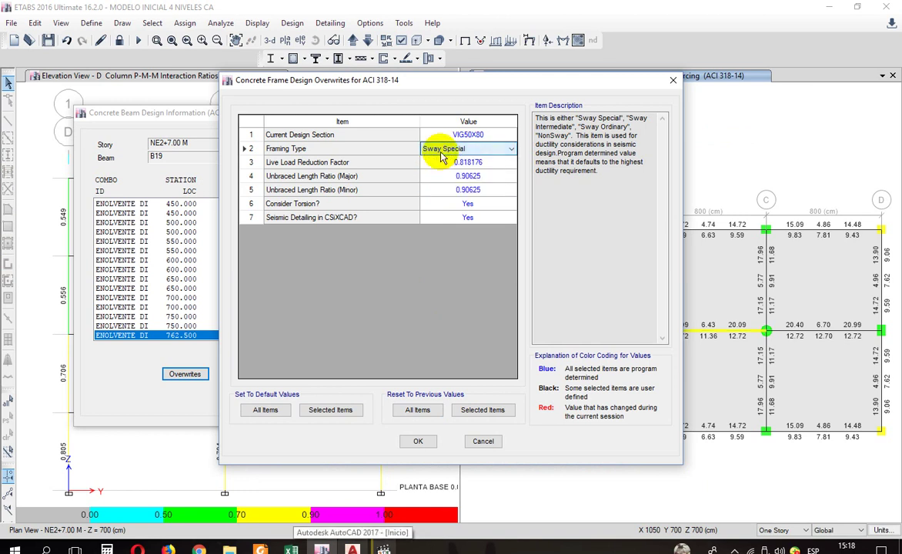
left_click(443, 150)
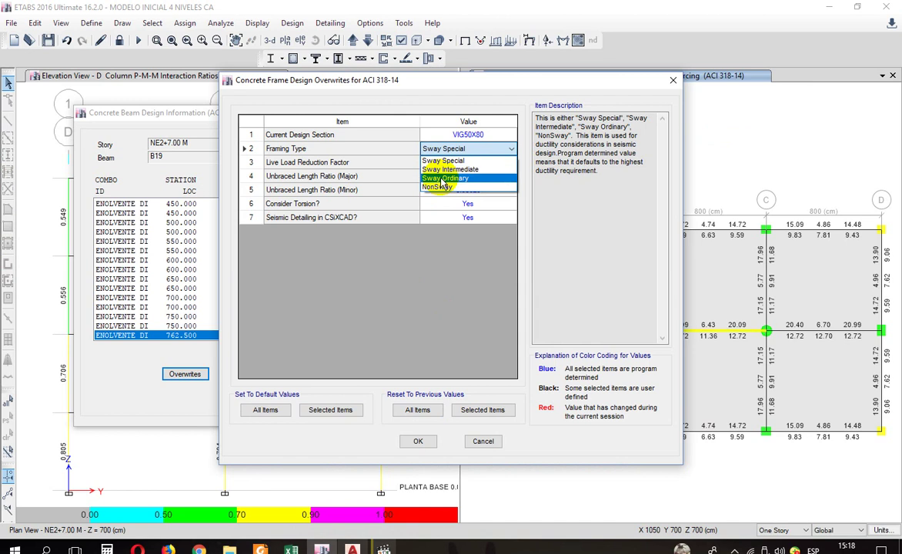
left_click(445, 178)
left_click(481, 175)
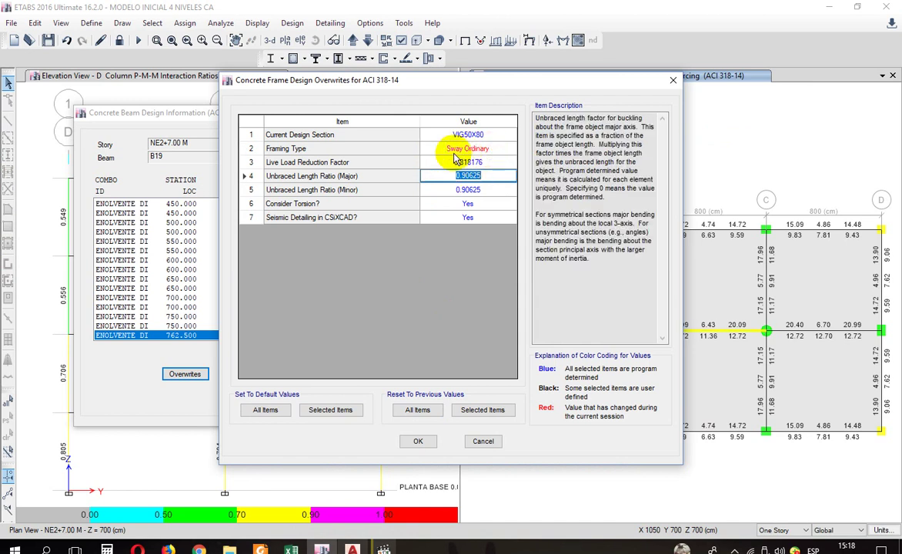
left_click(416, 441)
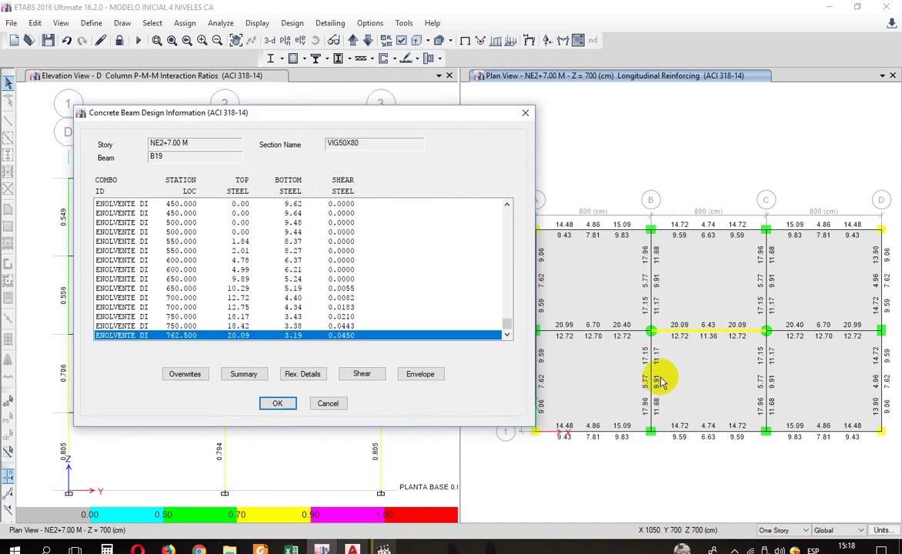
left_click(277, 404)
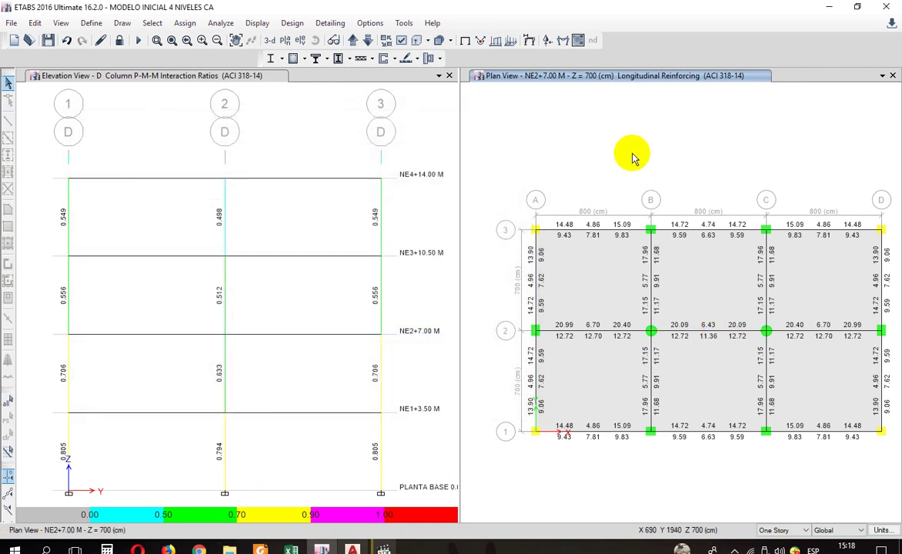
left_click(296, 59)
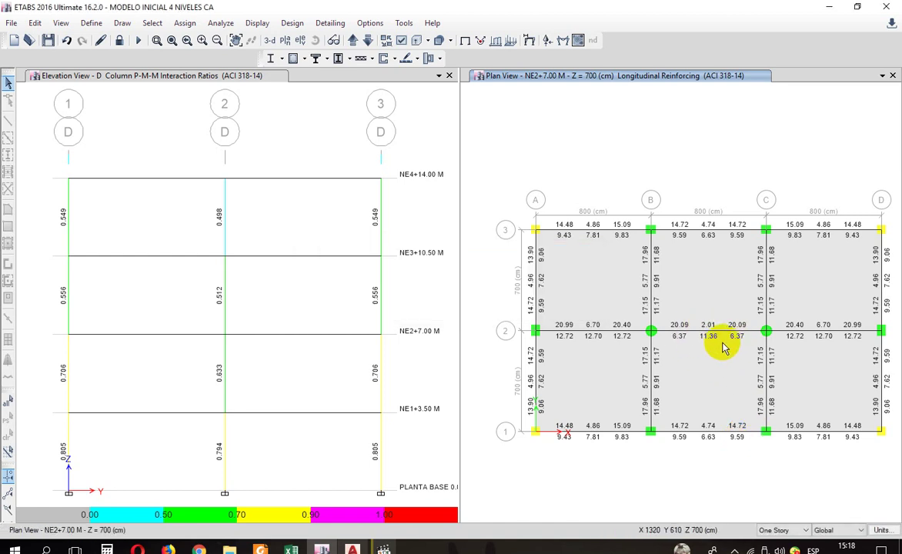
Set the framing type overwrite of the grid 2 beam between B and C to Sway Special and rerun the concrete frame design.
right_click(694, 336)
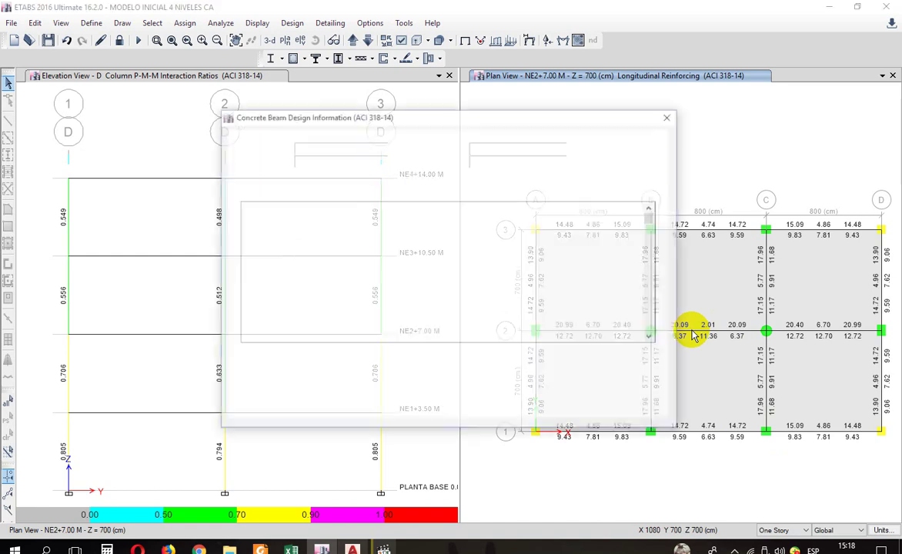
left_click(330, 377)
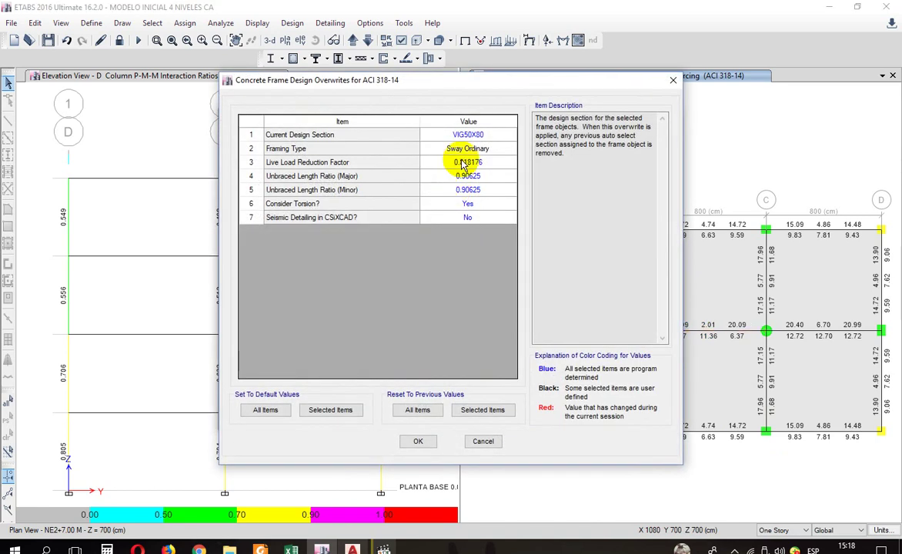
left_click(466, 149)
left_click(468, 162)
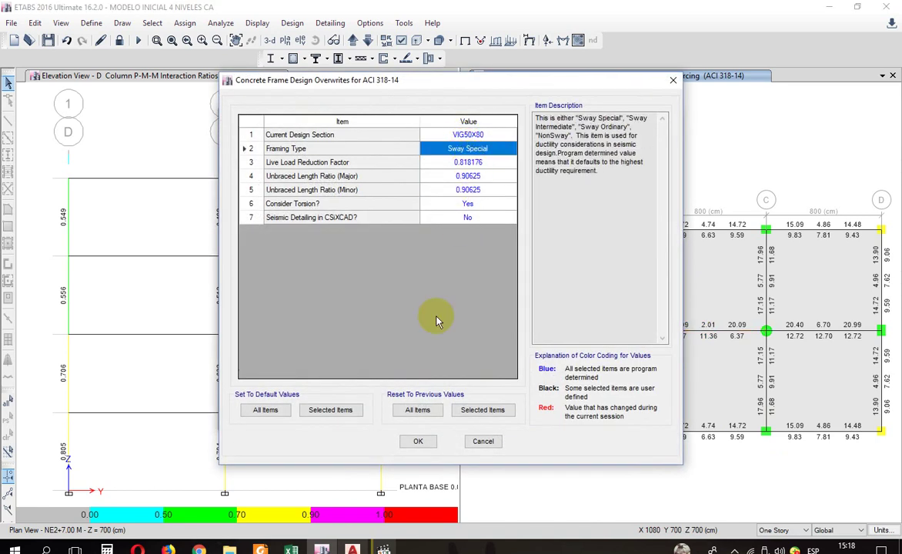
left_click(418, 441)
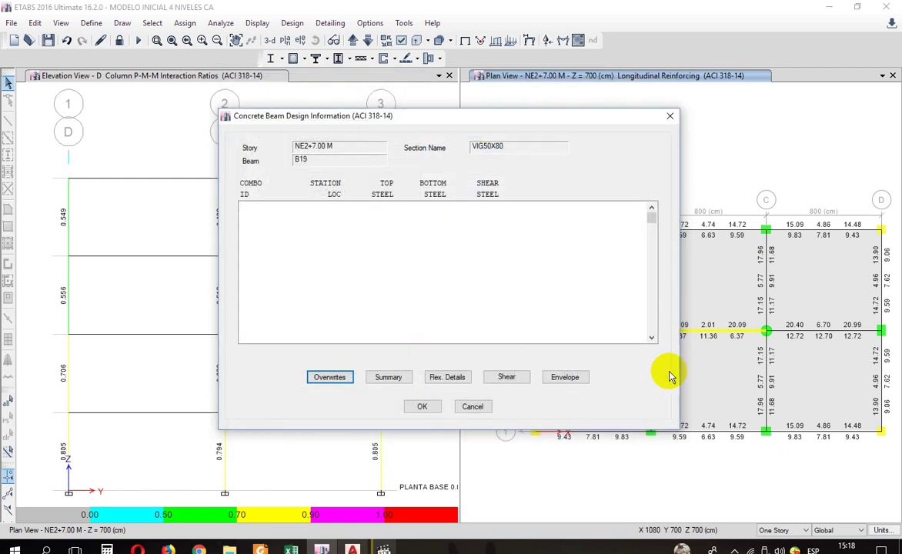
left_click(424, 408)
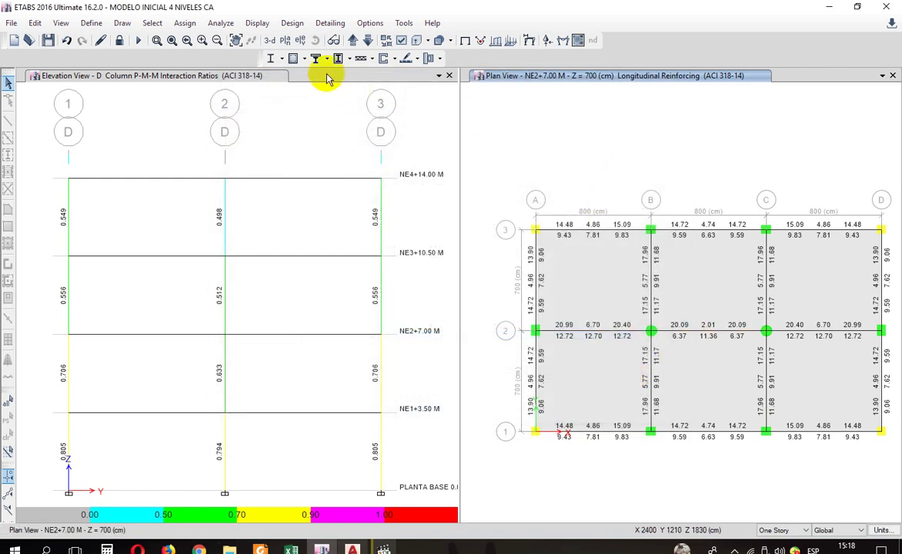
left_click(297, 62)
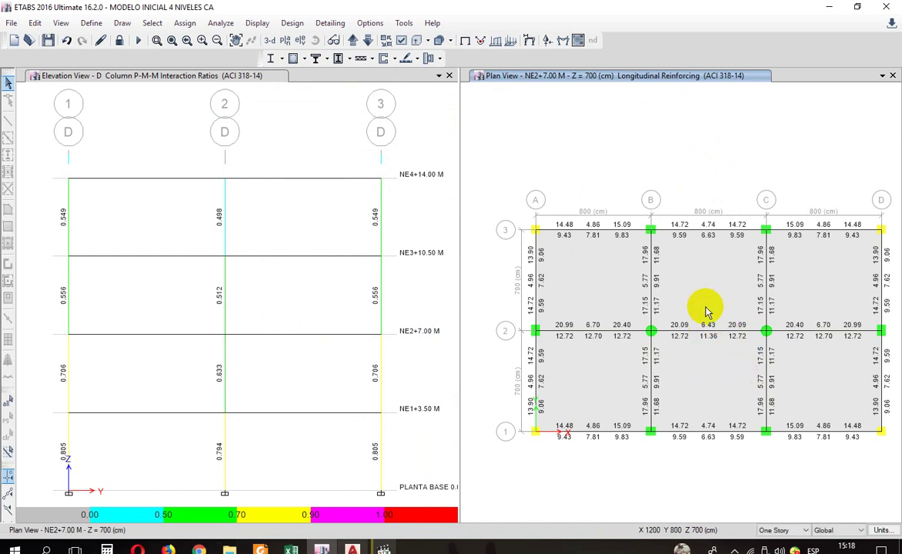
Switch to Foxit Reader and review the ETABS V9 manual pages on P-M-M interaction, beam shear design and column/beam capacity ratios.
left_click(332, 218)
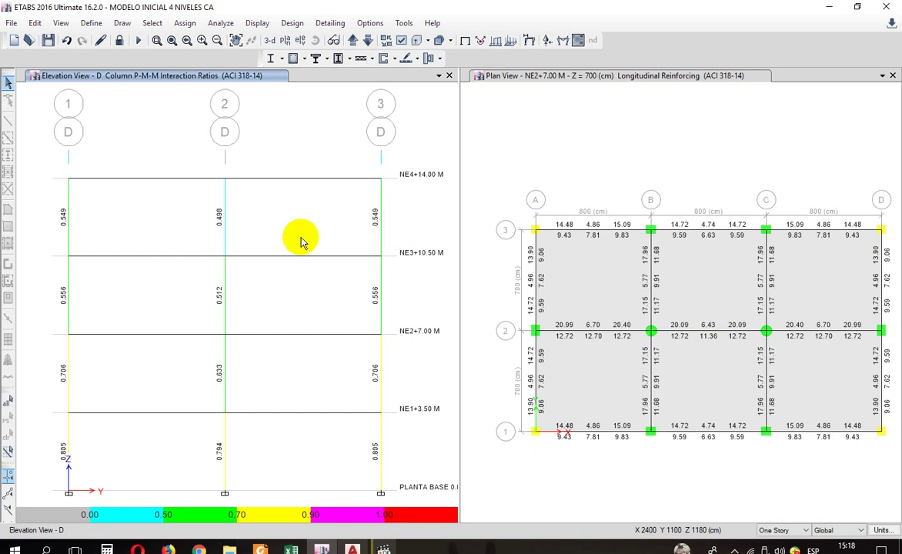
left_click(261, 548)
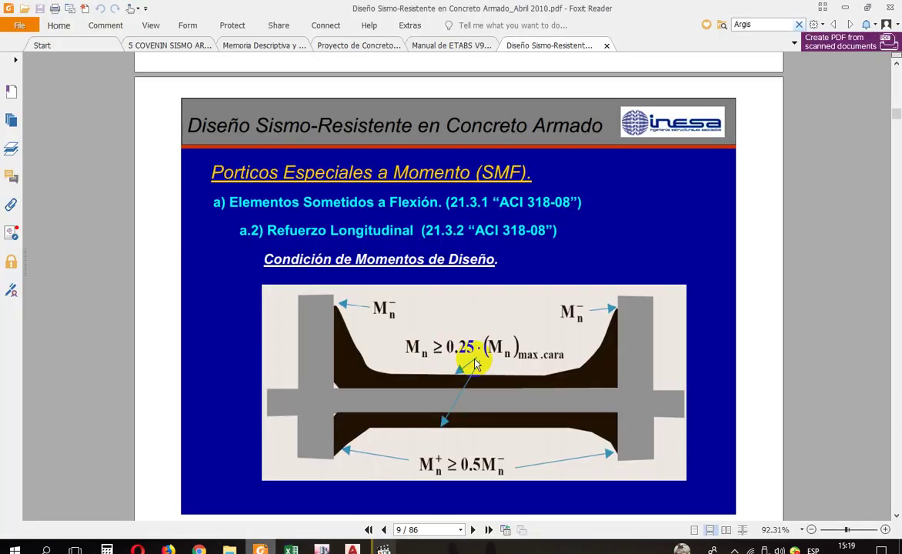
left_click(431, 46)
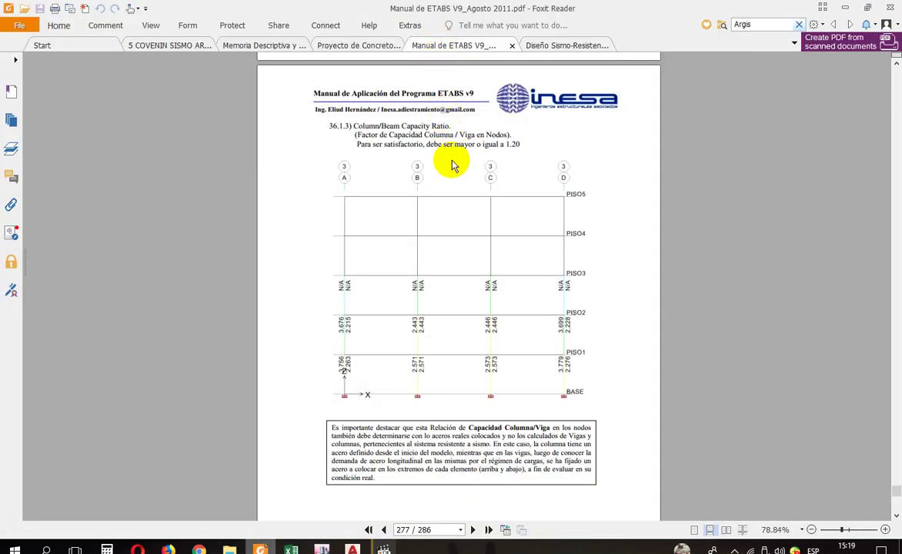
scroll(433, 171, "up", 1)
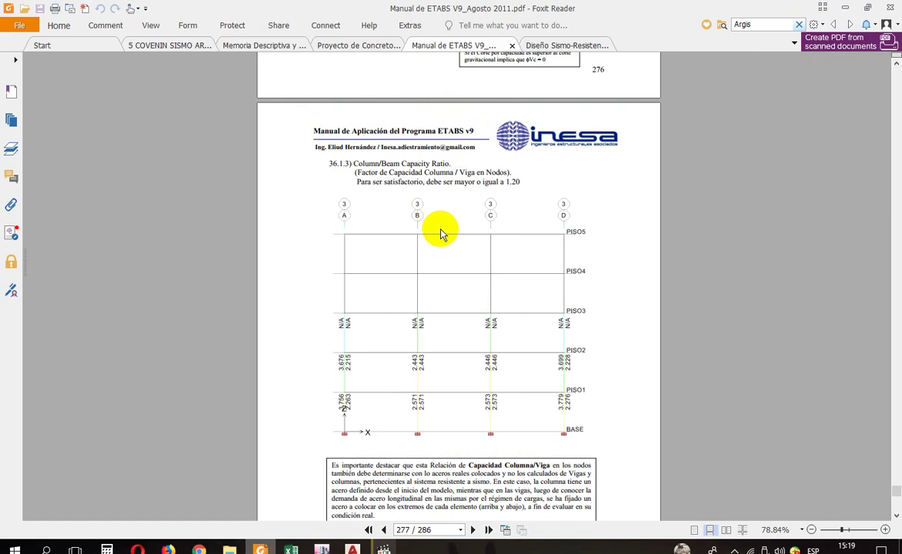
scroll(443, 207, "up", 15)
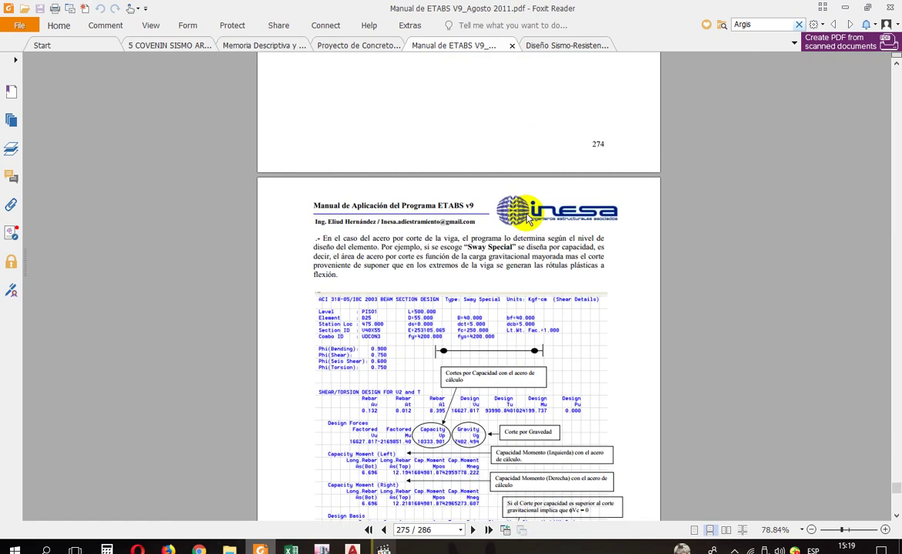
scroll(528, 219, "up", 8)
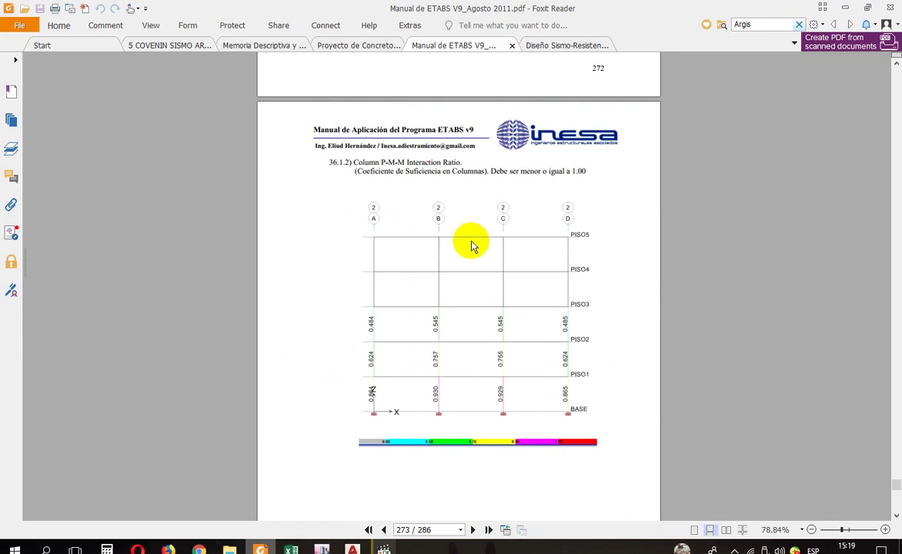
scroll(502, 222, "down", 5)
scroll(502, 226, "down", 4)
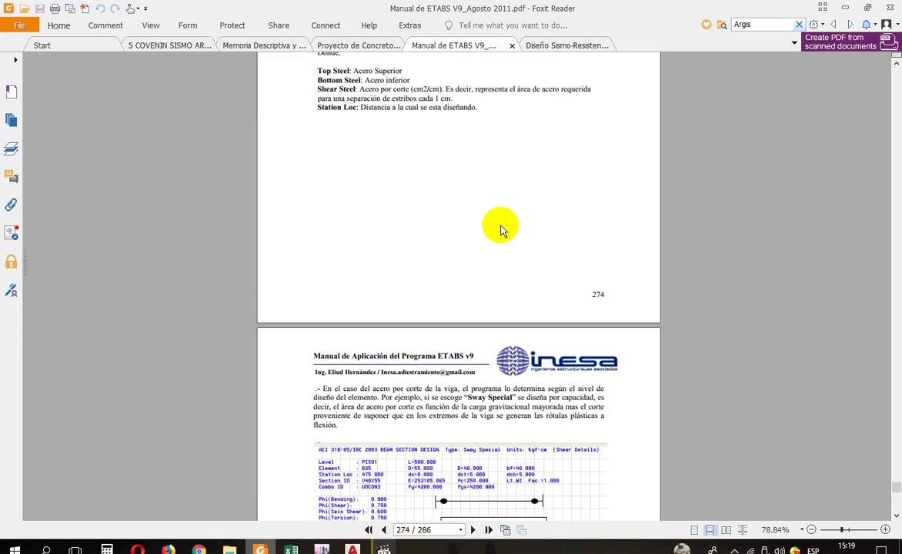
scroll(504, 227, "up", 4)
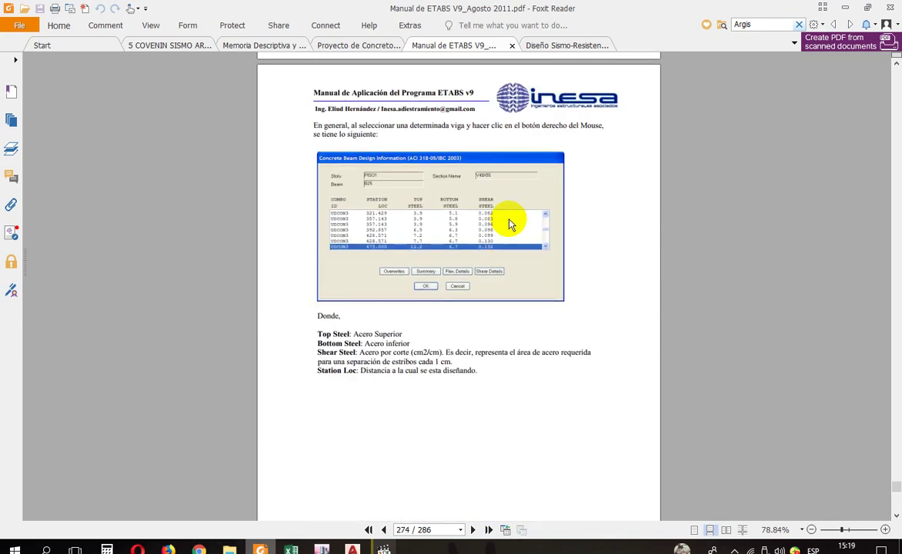
scroll(511, 222, "down", 9)
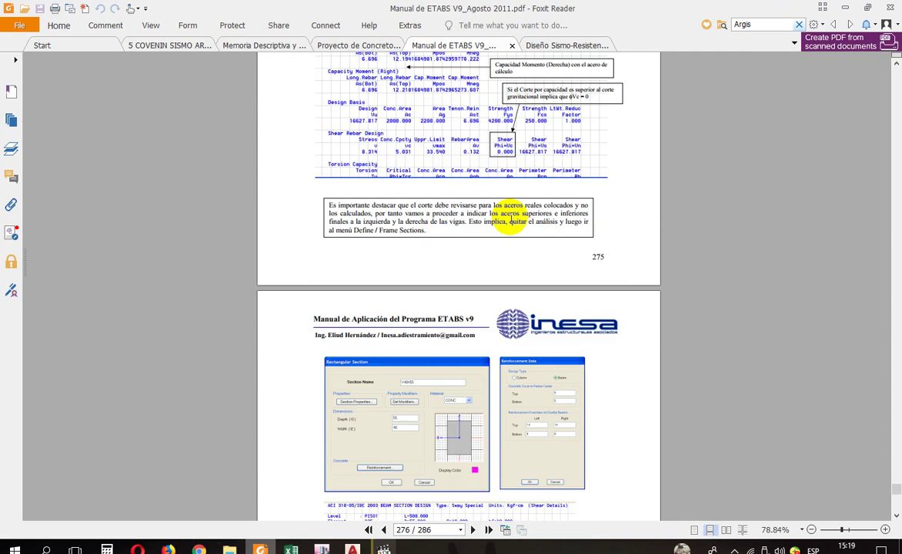
scroll(511, 224, "down", 6)
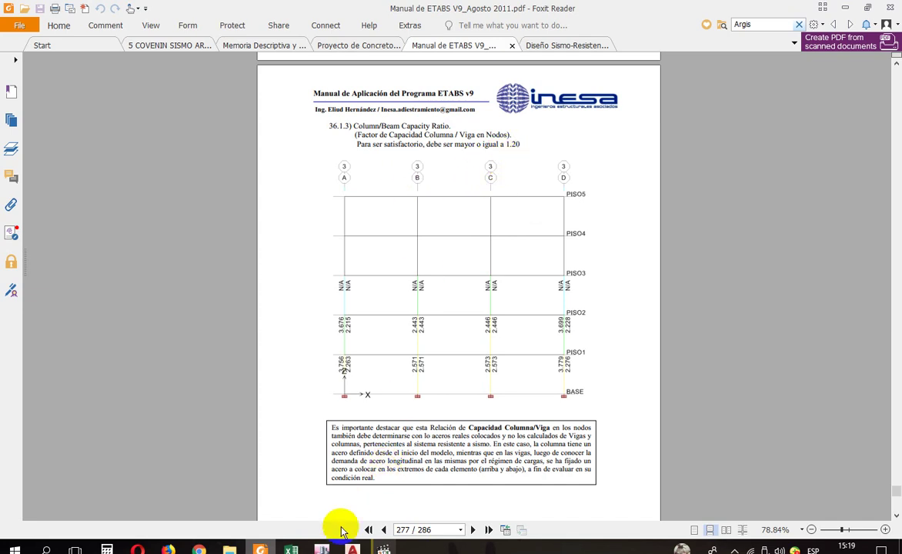
Switch back to ETABS and display the Column/Beam Capacity Ratios on elevation D.
left_click(322, 549)
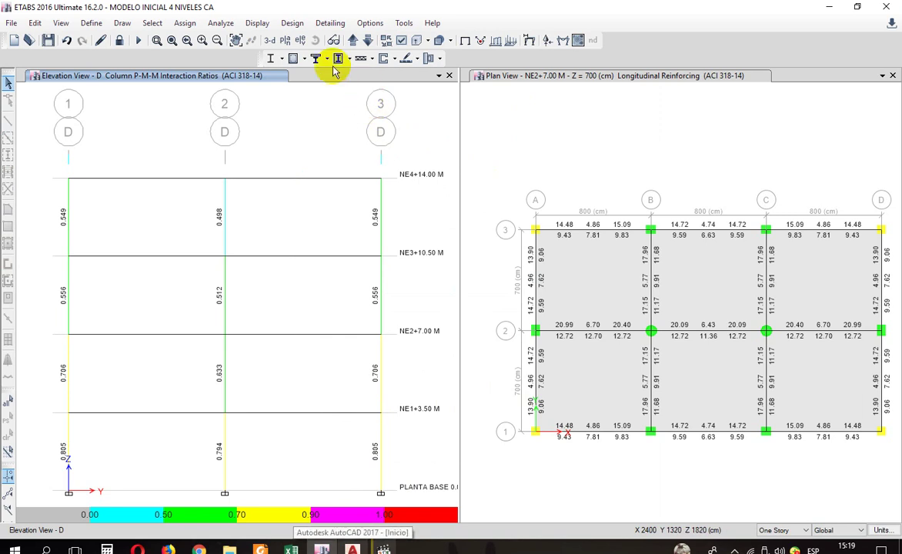
left_click(304, 59)
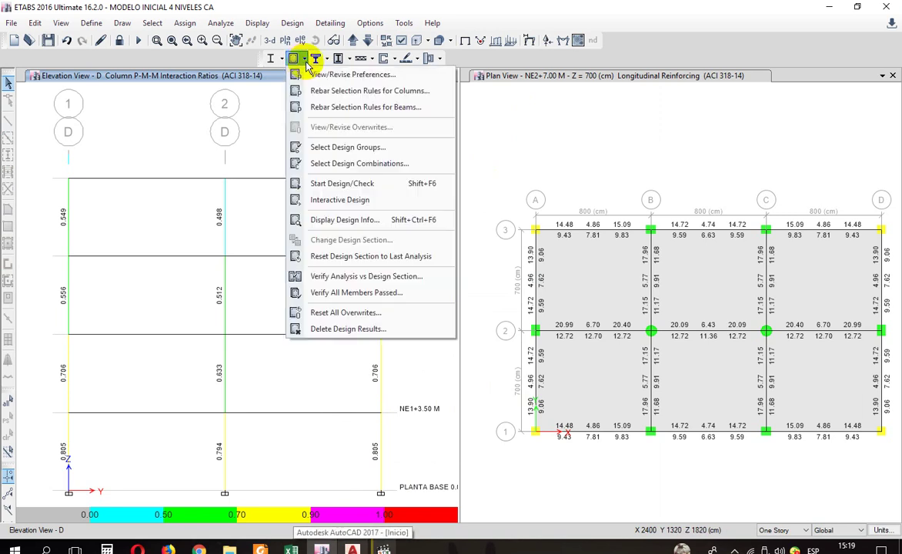
left_click(344, 220)
left_click(543, 162)
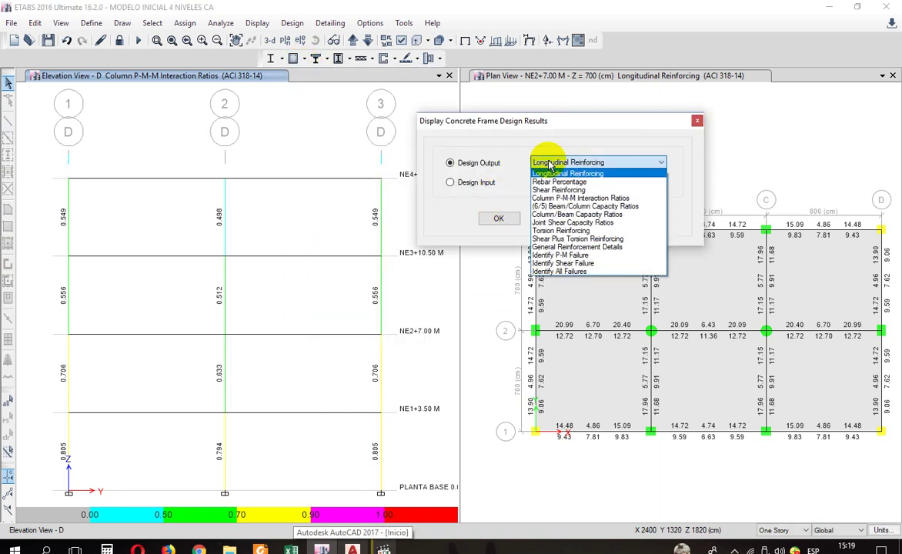
left_click(552, 215)
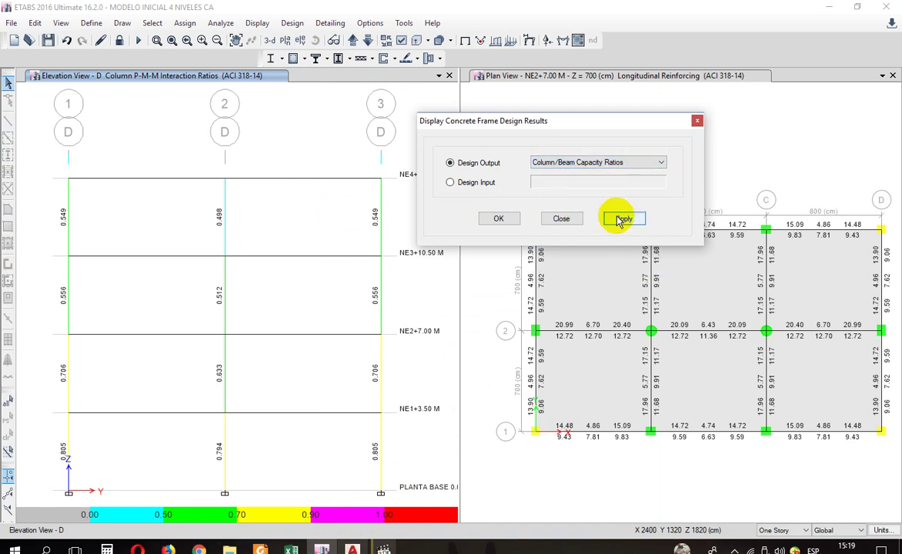
left_click(618, 220)
left_click(561, 221)
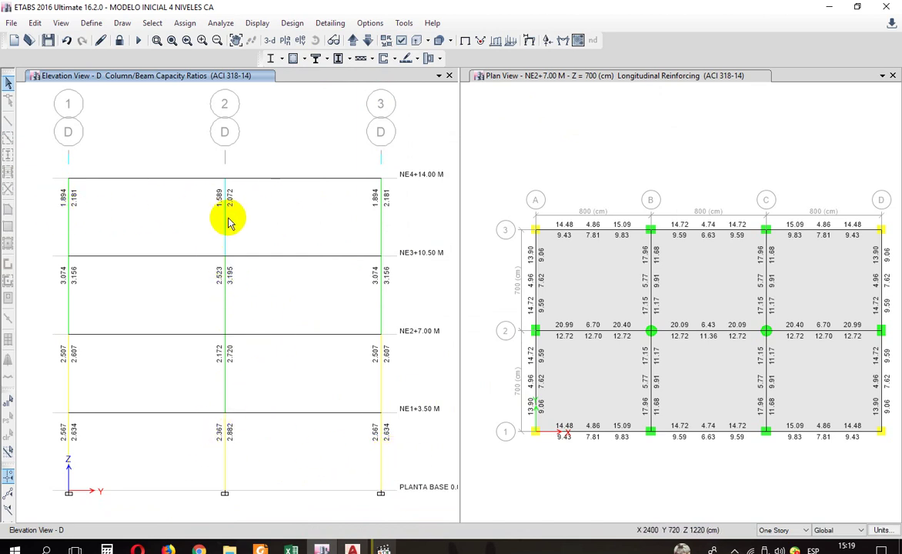
Examine the column/beam capacity ratios across the grid elevations, ending on elevation 2.
left_click(353, 44)
left_click(353, 44)
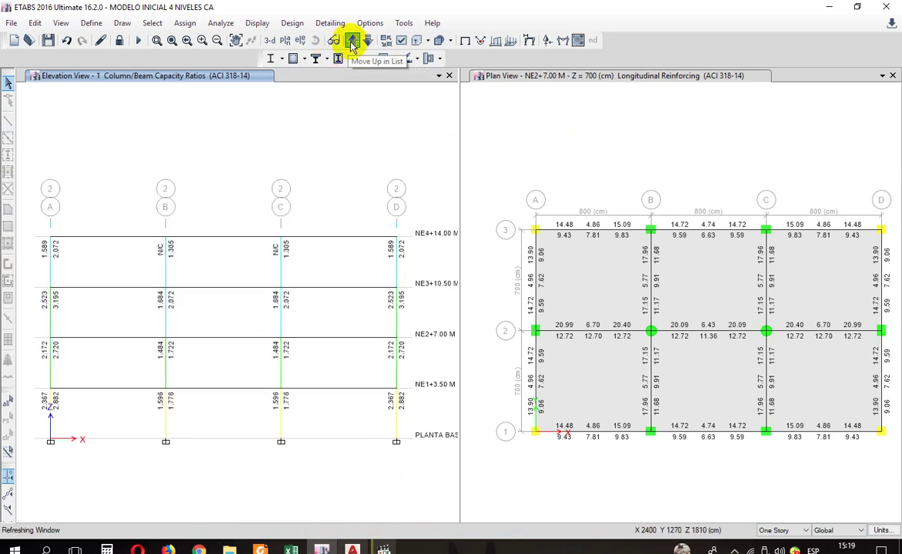
left_click(353, 44)
left_click(353, 45)
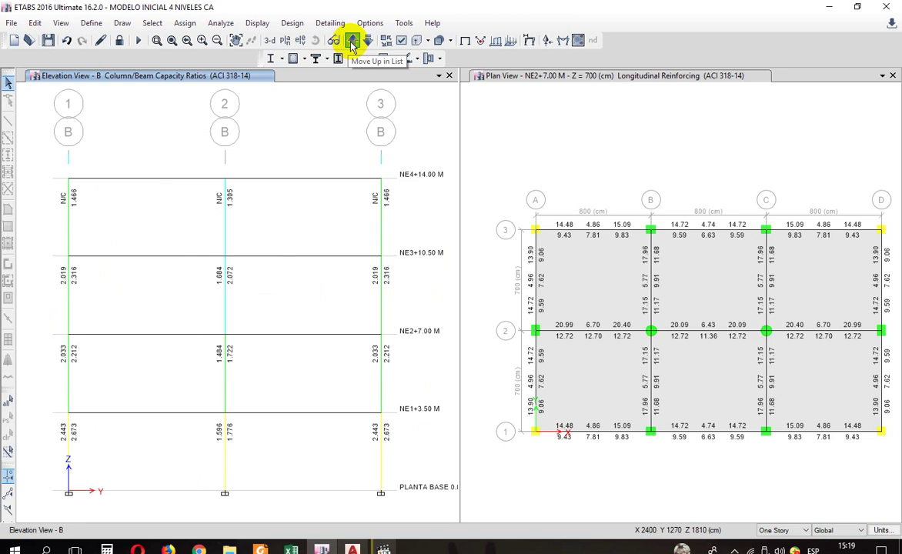
left_click(353, 45)
left_click(353, 45)
left_click(353, 45)
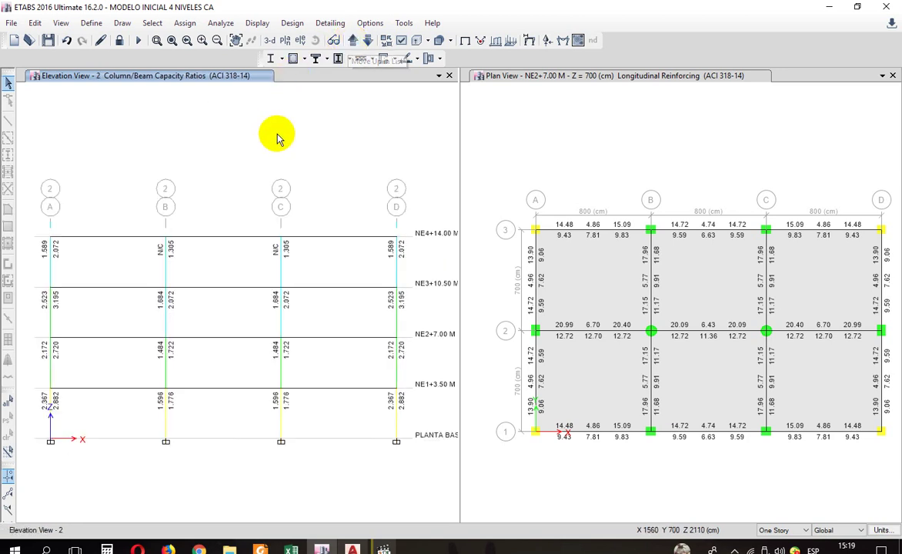
Display the Joint Shear Capacity Ratios in the 3-D view and on elevation A.
left_click(272, 44)
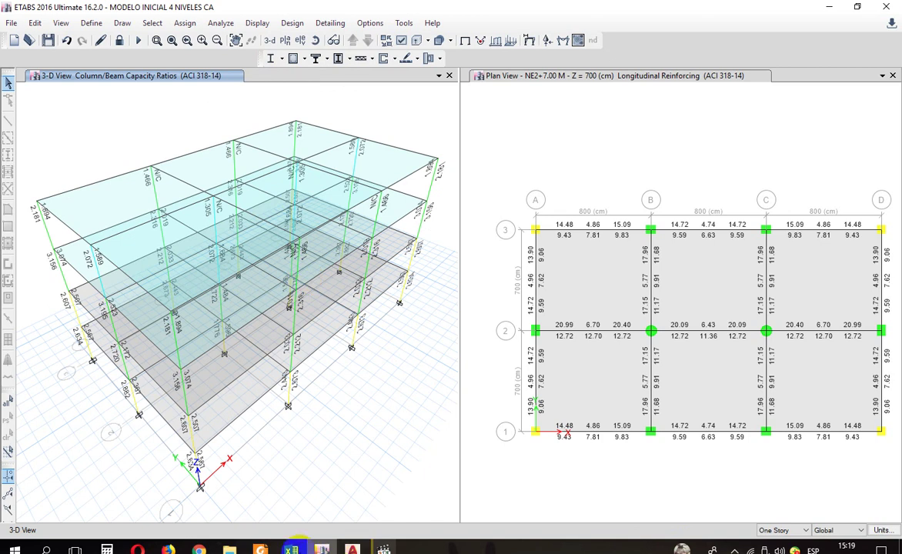
left_click(304, 60)
left_click(339, 220)
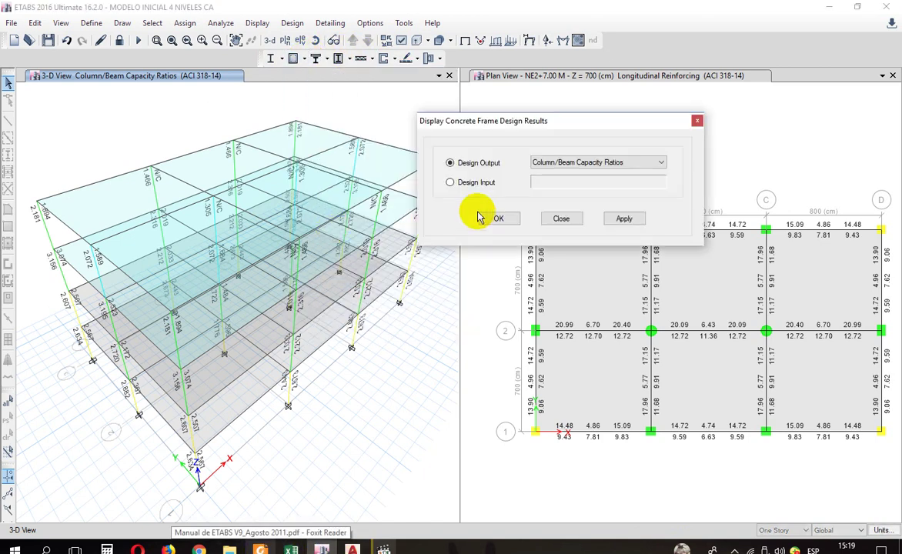
left_click(560, 163)
left_click(555, 219)
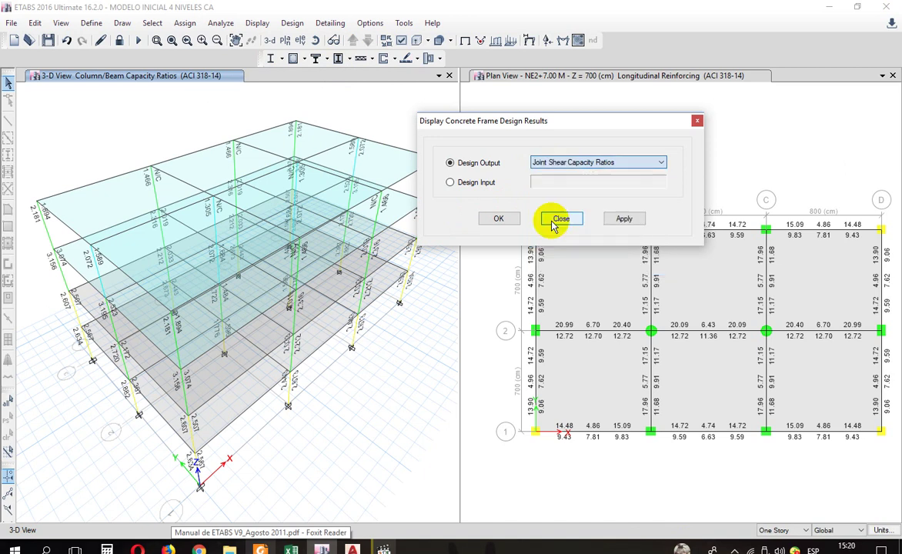
left_click(616, 218)
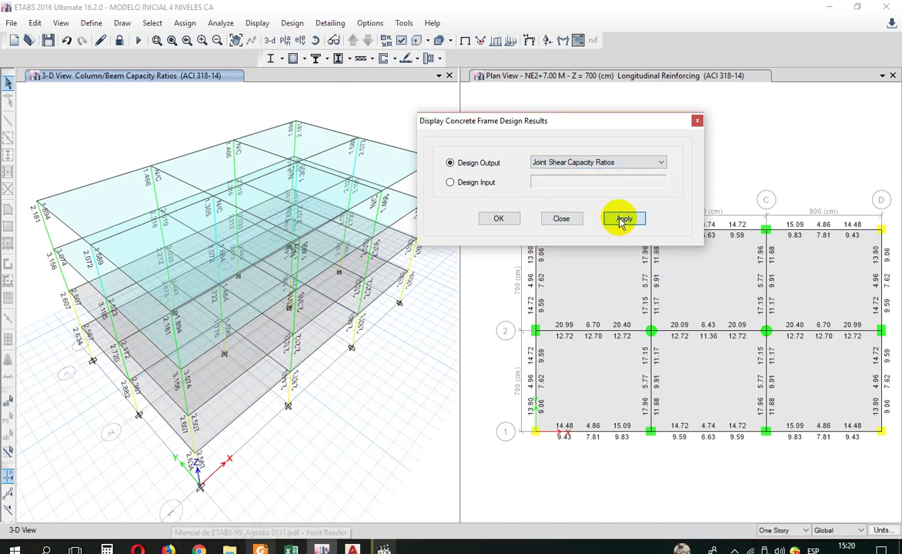
left_click(561, 218)
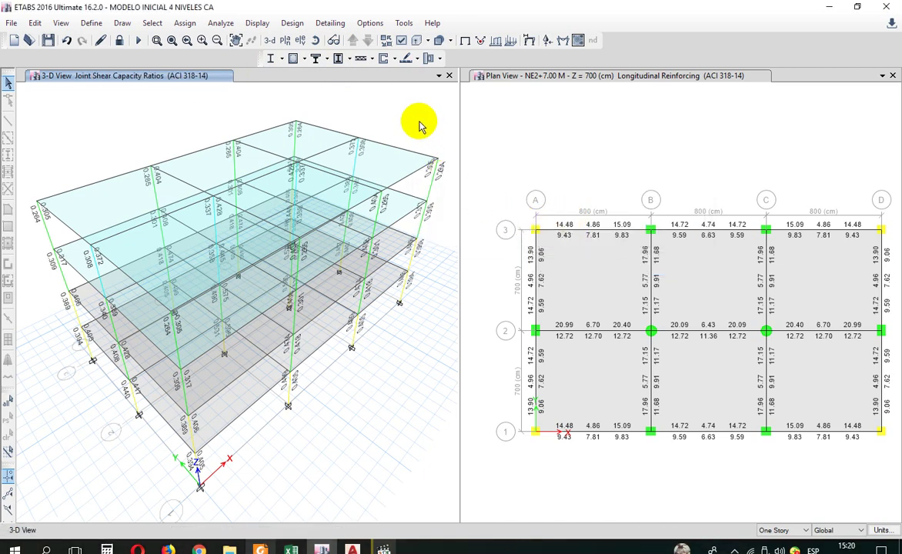
left_click(300, 40)
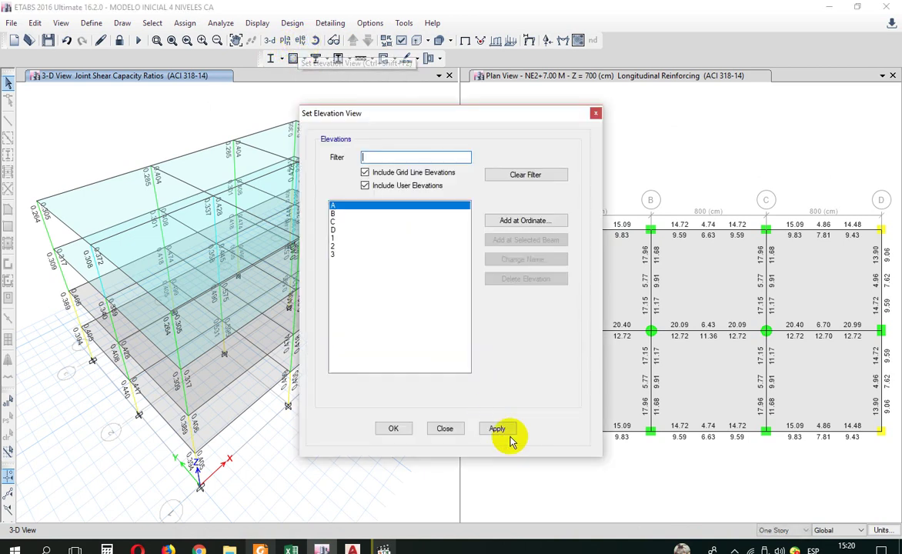
left_click(441, 430)
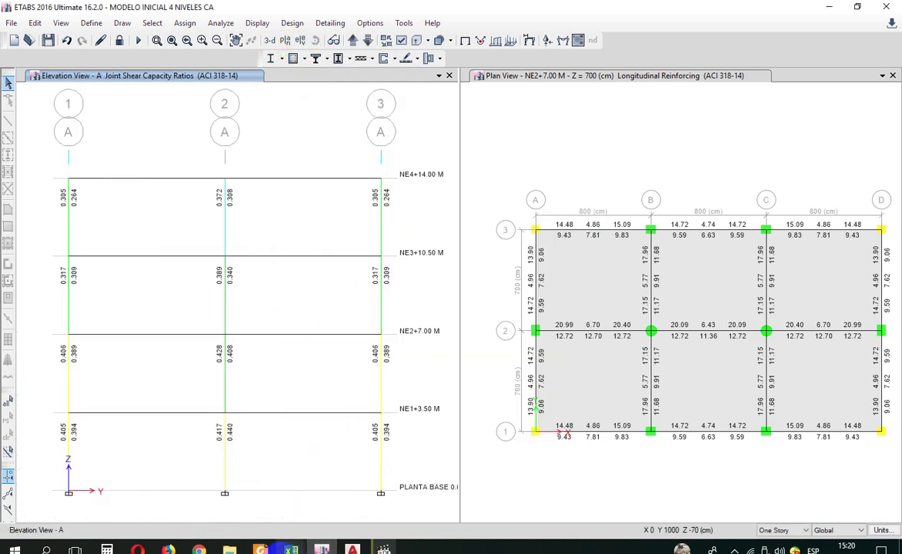
Switch to Foxit Reader, review the manual's Joint Shear Capacity Ratios section, and return to ETABS.
left_click(261, 548)
scroll(494, 292, "down", 10)
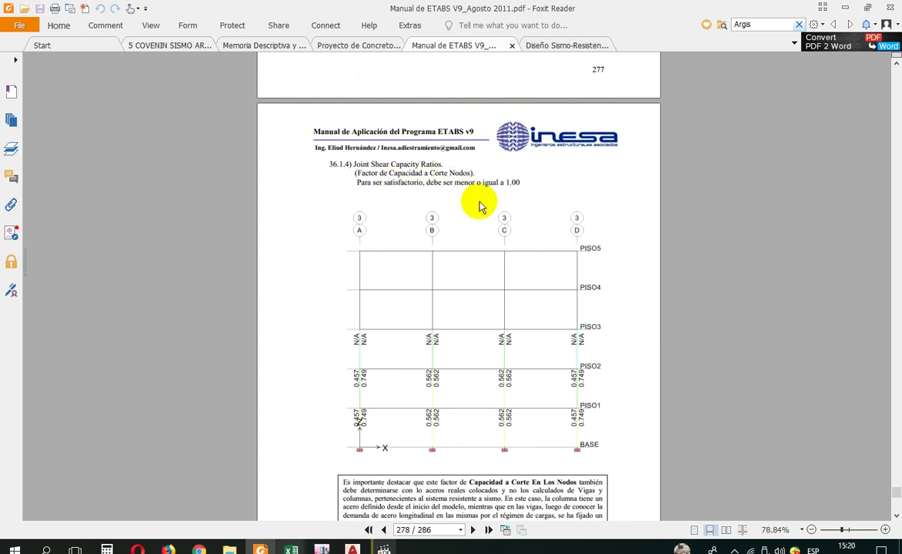
left_click(845, 8)
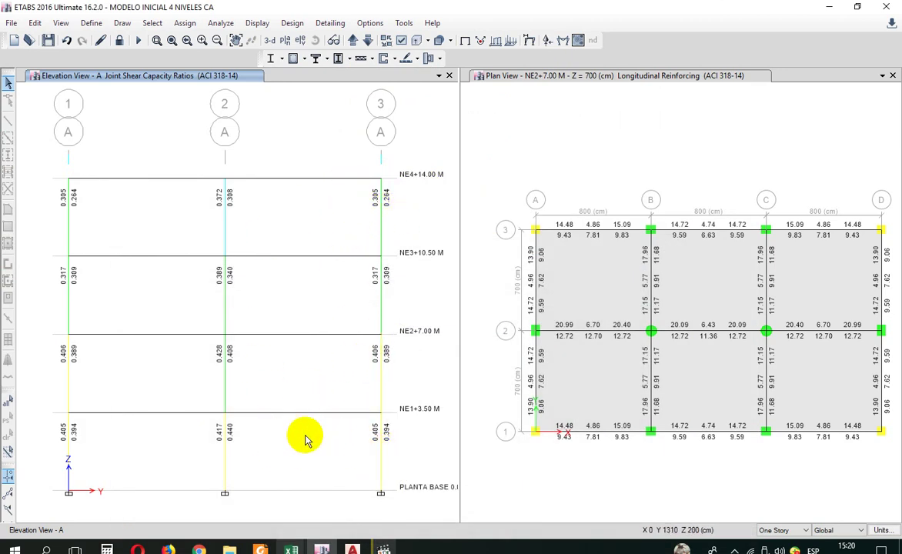
Examine the joint shear capacity ratios across the grid elevations, ending on elevation 1.
left_click(353, 40)
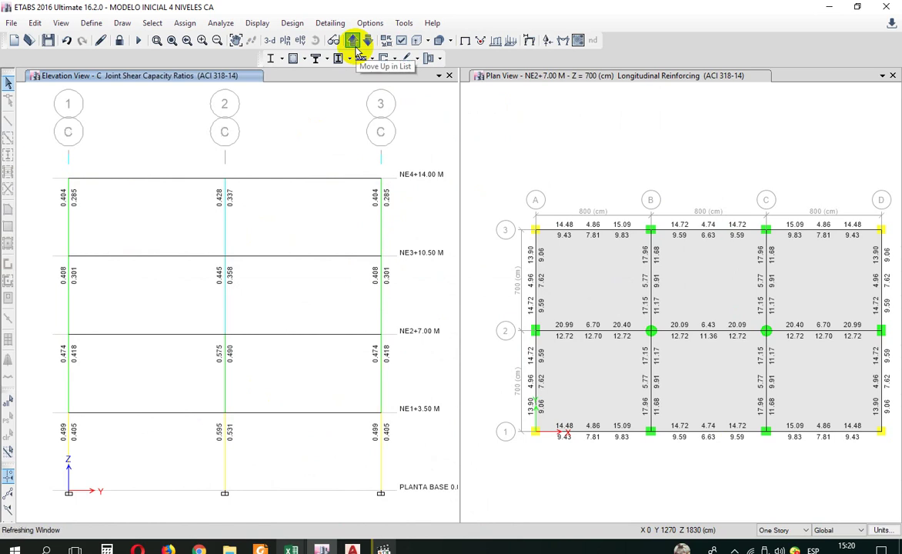
left_click(353, 40)
left_click(353, 40)
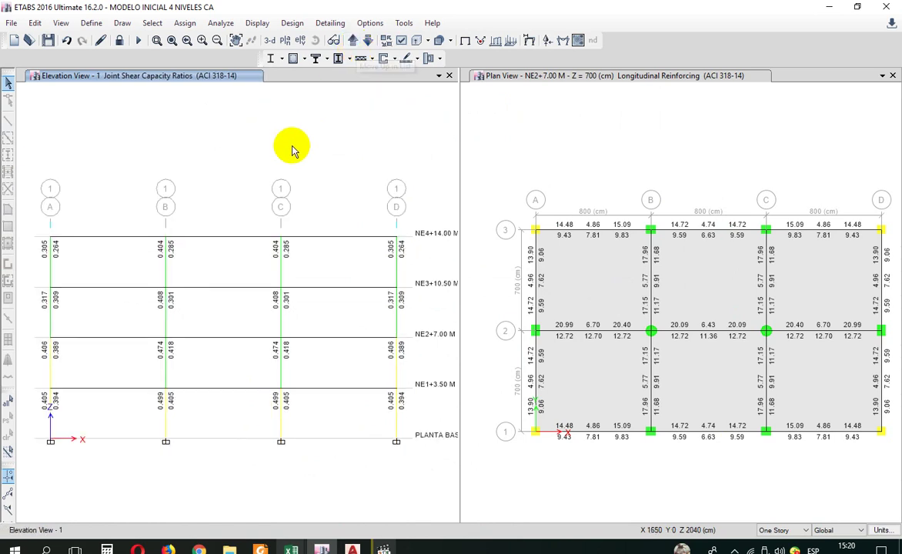
Show the joint shear ratios in the 3-D view and set the longitudinal reinforcing plan to storey NE1+3.50 M.
left_click(269, 40)
left_click(527, 151)
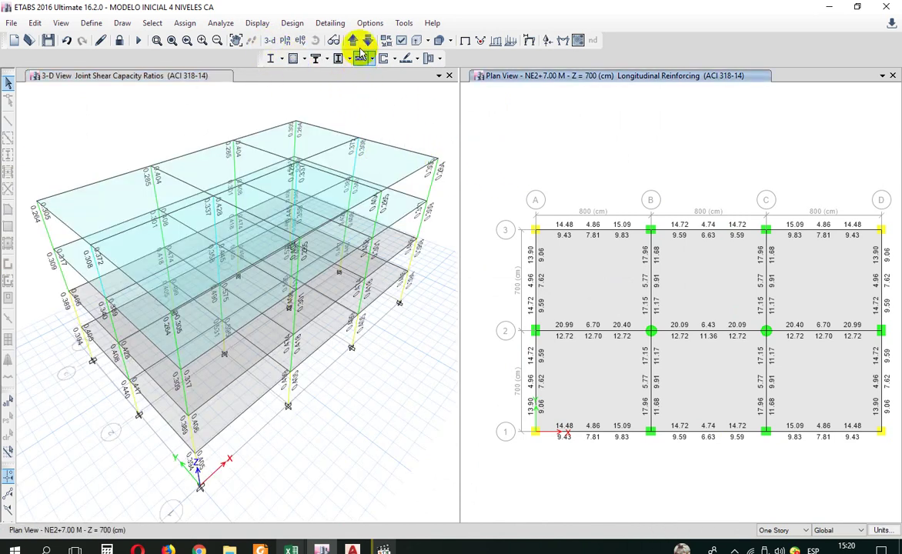
left_click(354, 40)
left_click(354, 40)
left_click(354, 40)
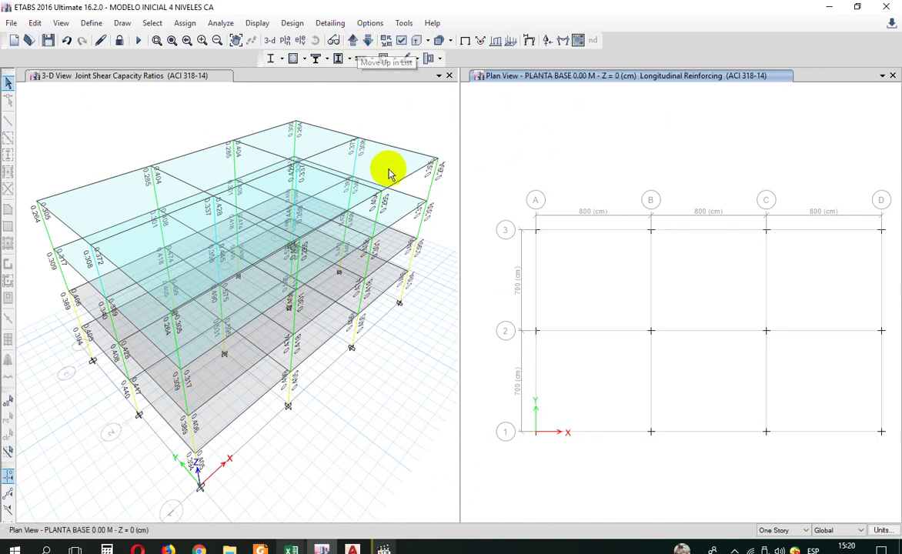
left_click(407, 144)
left_click(486, 127)
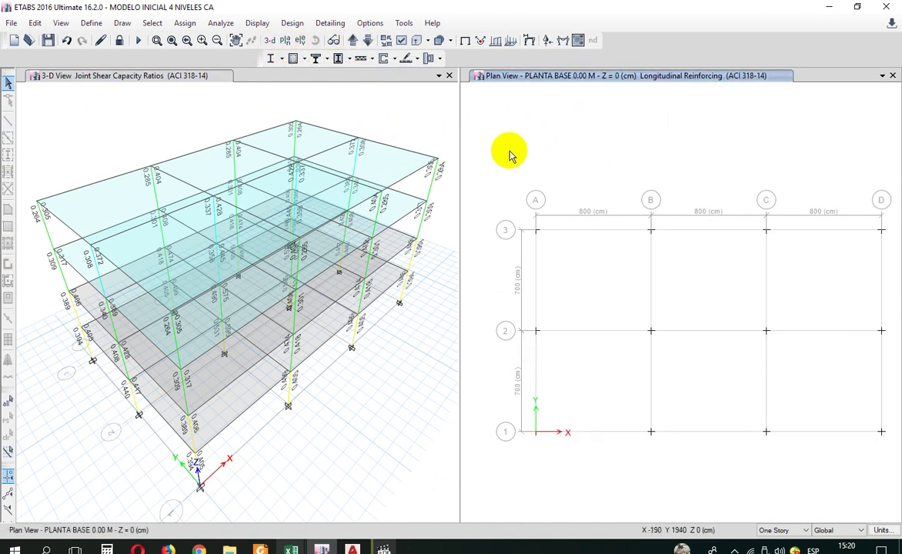
left_click(354, 40)
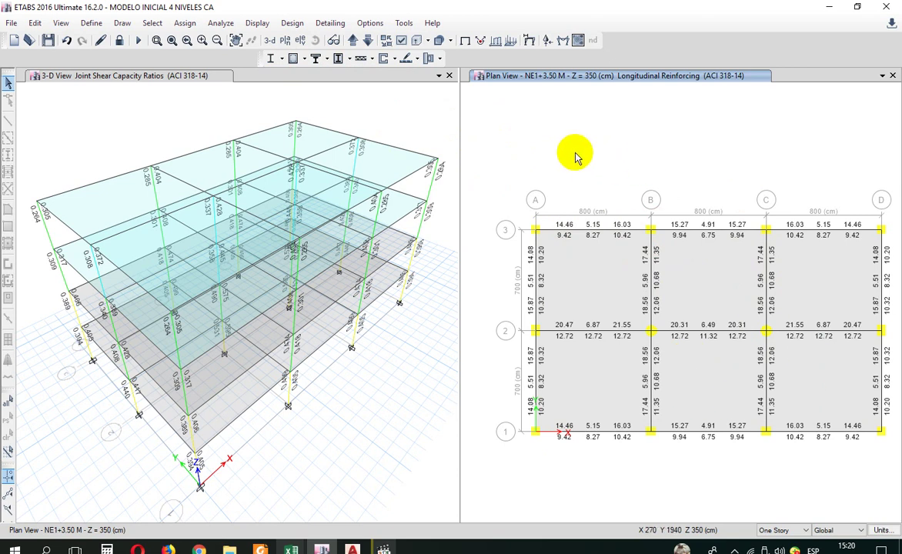
Replace the 3-D view with elevation A, and advance to elevation B to examine the joint shear capacity ratios.
left_click(318, 85)
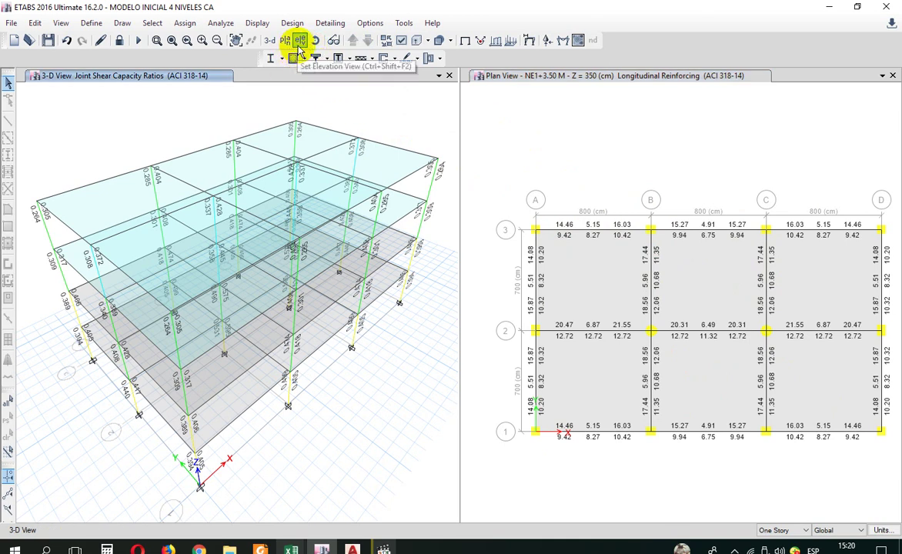
left_click(493, 427)
left_click(447, 429)
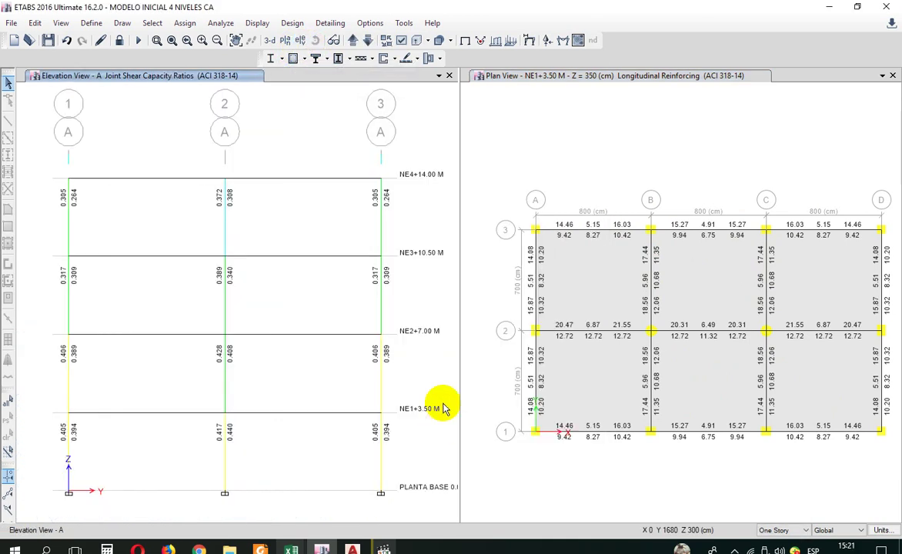
left_click(352, 42)
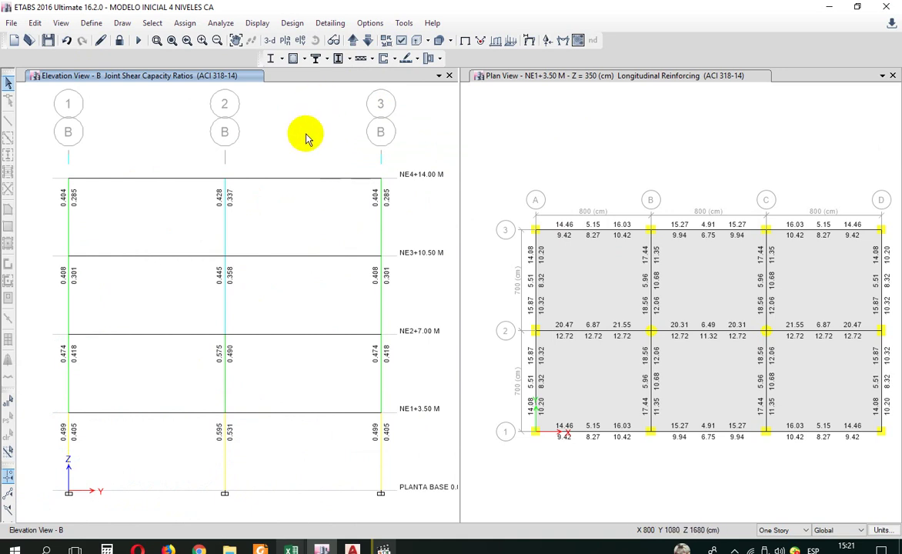
Switch the concrete frame design output on elevation B to Longitudinal Reinforcing.
left_click(306, 67)
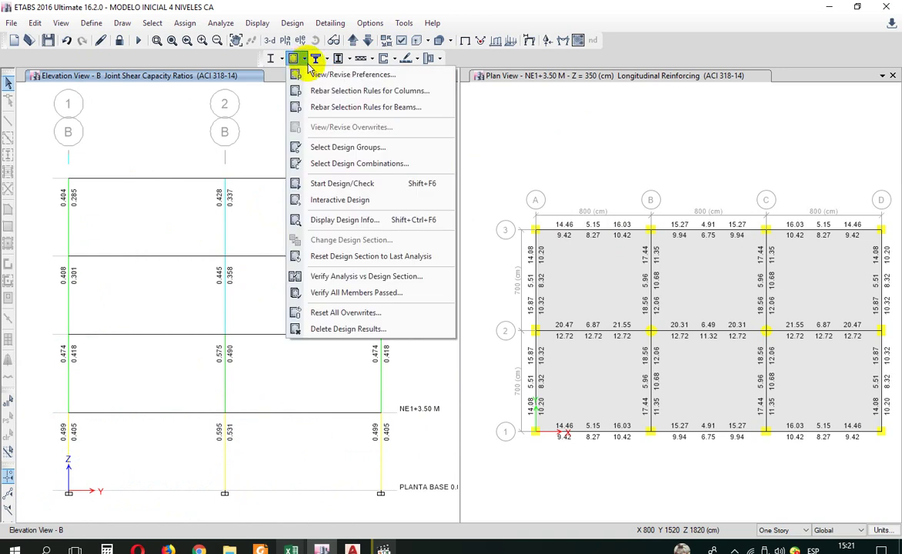
left_click(305, 67)
left_click(306, 67)
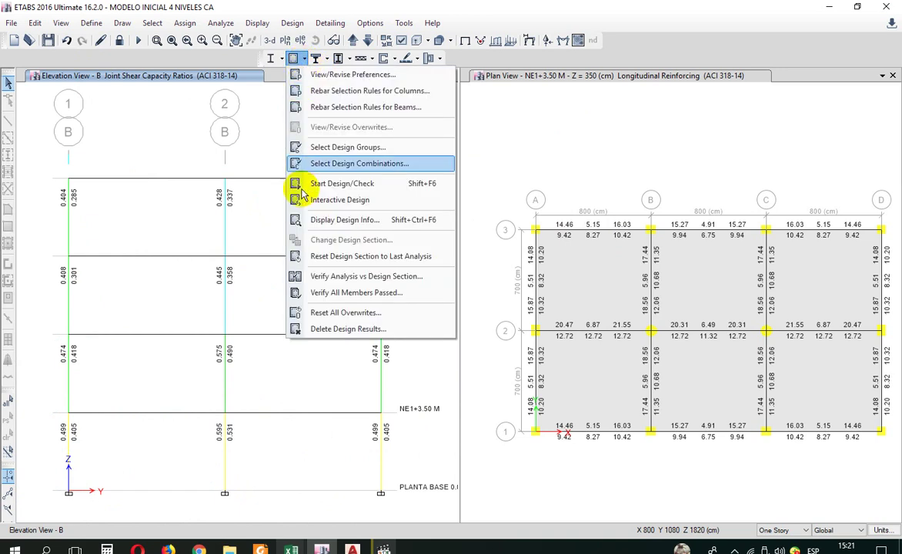
left_click(300, 219)
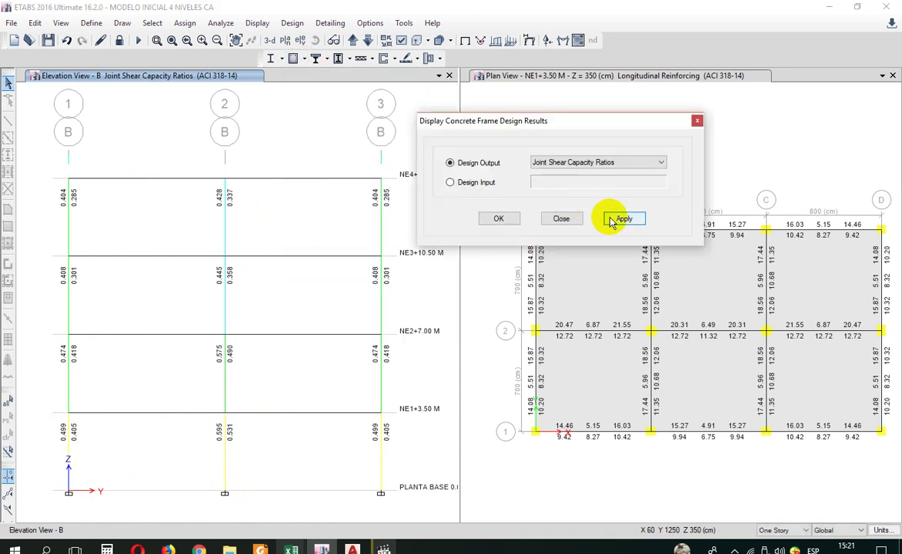
left_click(558, 163)
left_click(585, 174)
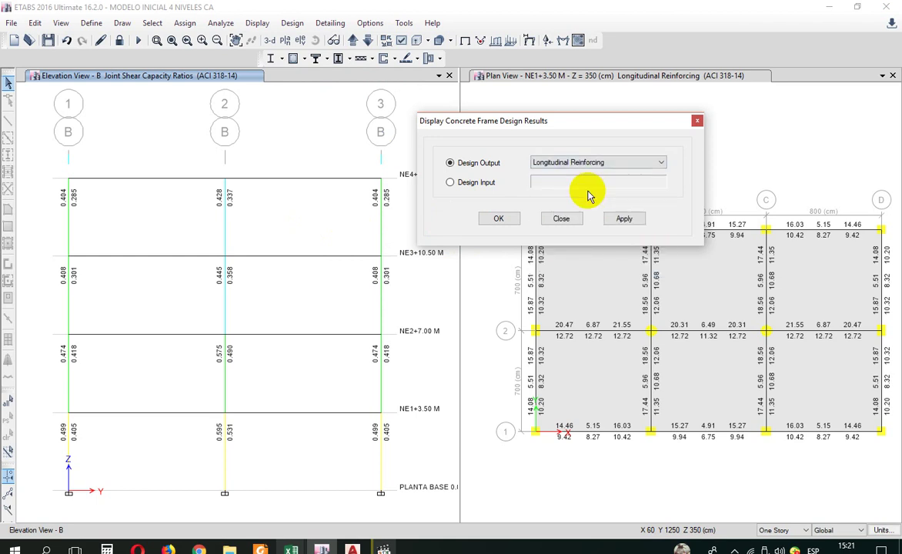
left_click(617, 218)
left_click(566, 219)
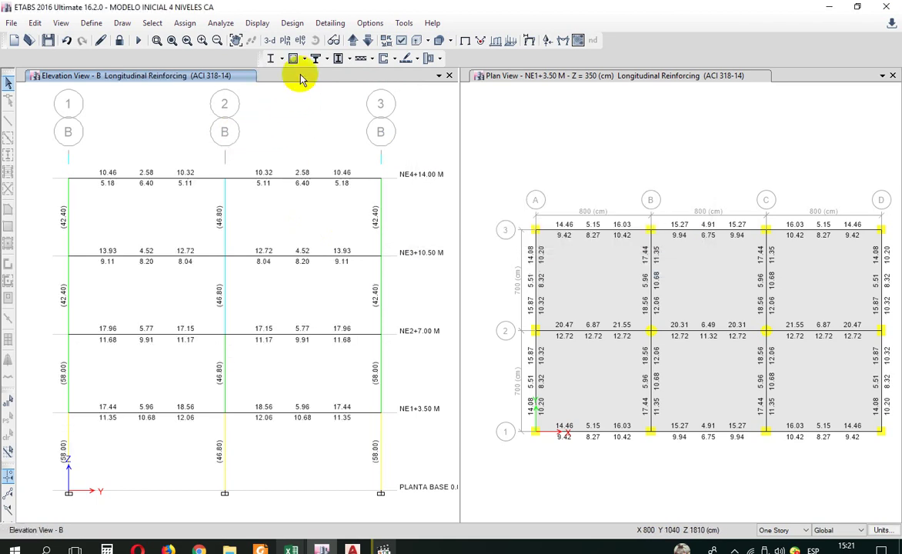
Display elevation 1 and examine the longitudinal reinforcing of its first-storey beams.
left_click(285, 40)
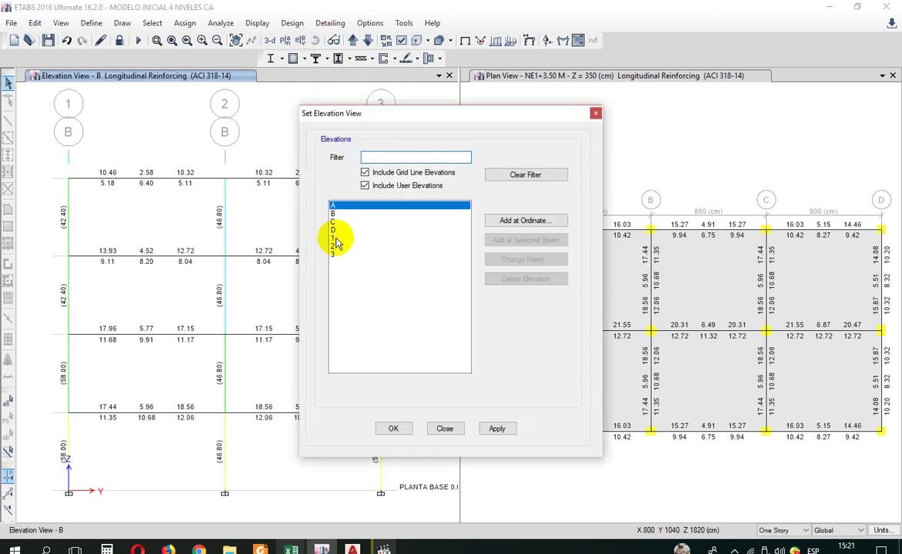
left_click(337, 240)
left_click(496, 428)
left_click(444, 429)
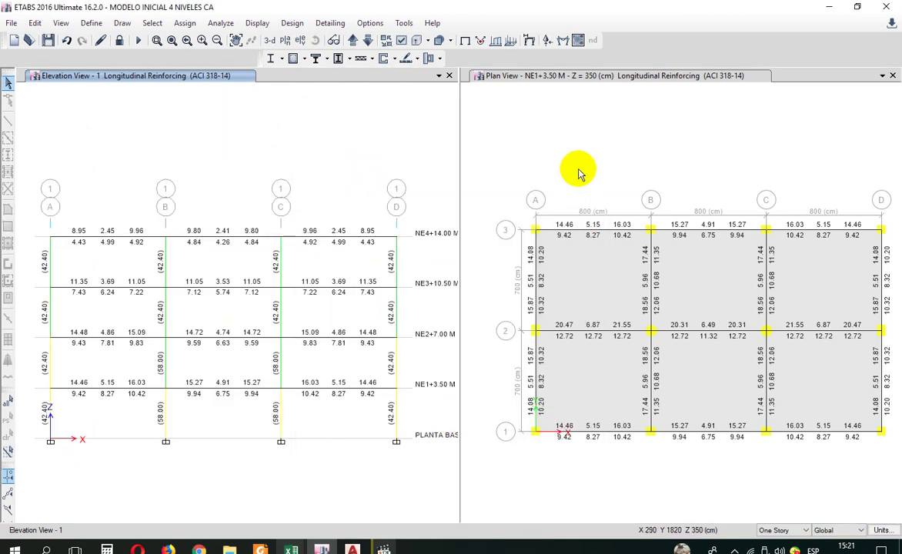
left_click(579, 174)
left_click(310, 397)
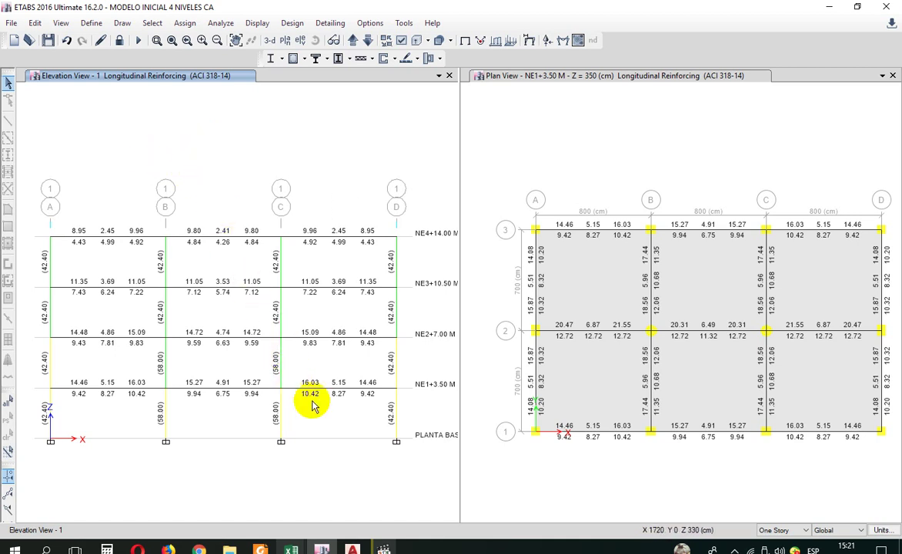
Set the window showing the NE1+3.50 M plan to elevation 1.
left_click(554, 151)
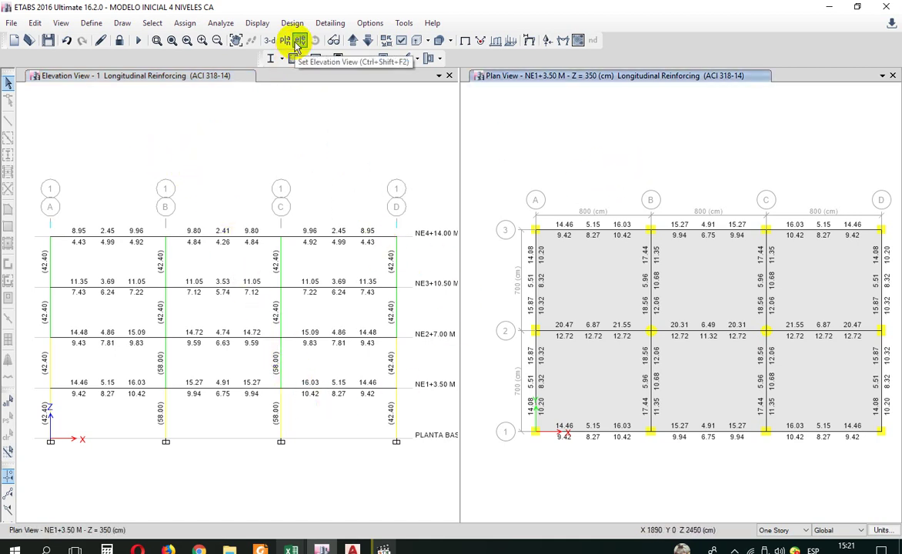
key("ctrl+shift+F2")
left_click(339, 238)
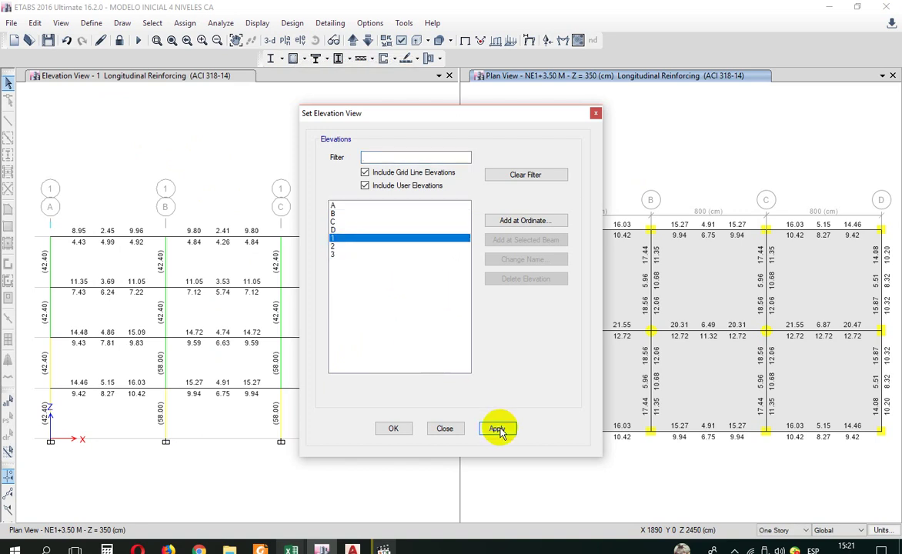
Show elevation 1 in the active plan view window and display its concrete frame design output as Rebar Percentage.
left_click(497, 429)
left_click(453, 433)
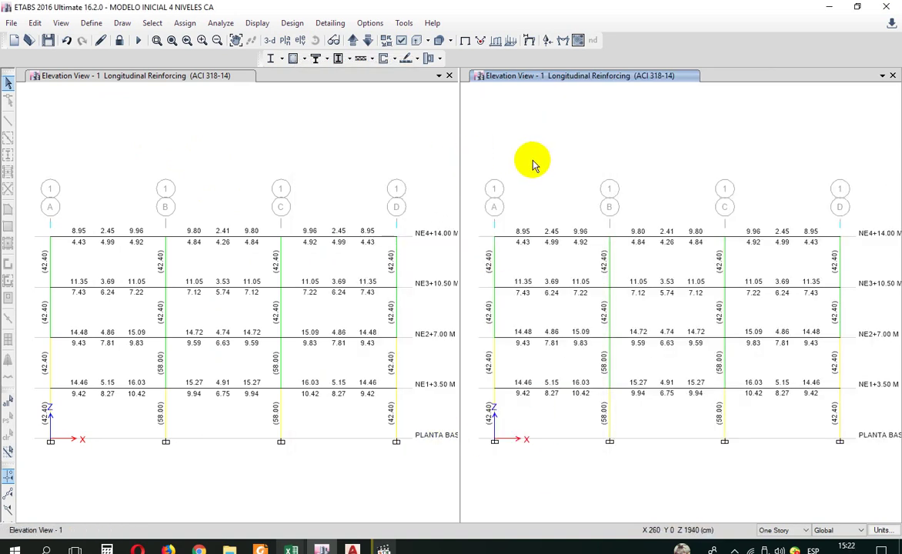
left_click(305, 59)
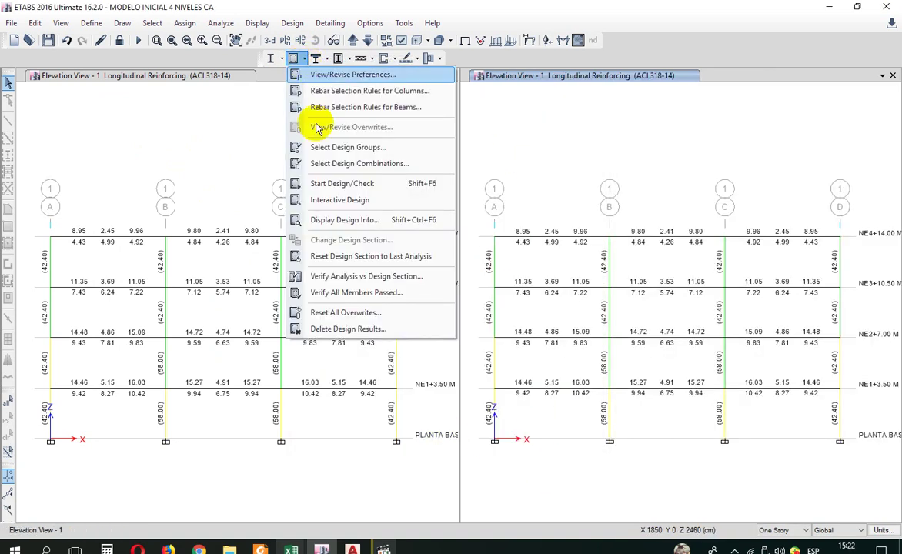
left_click(336, 220)
left_click(598, 162)
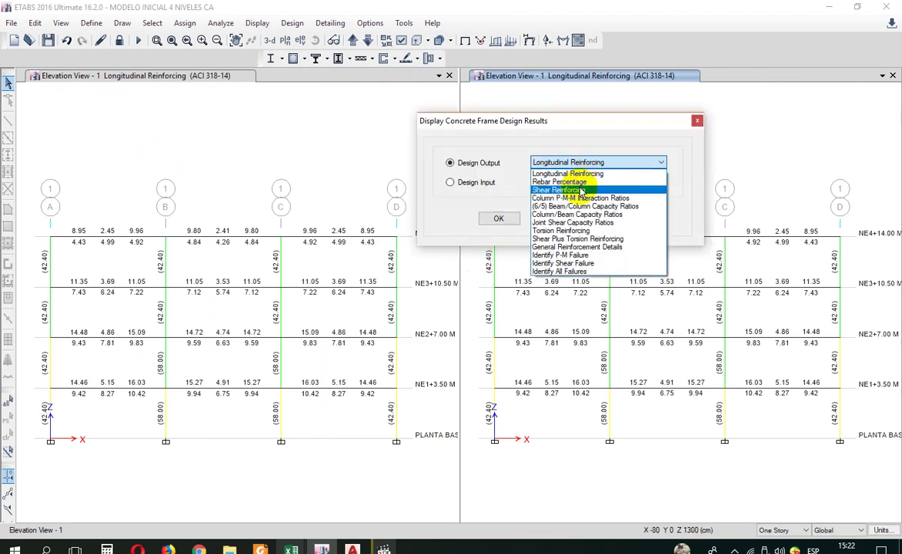
left_click(560, 182)
left_click(627, 221)
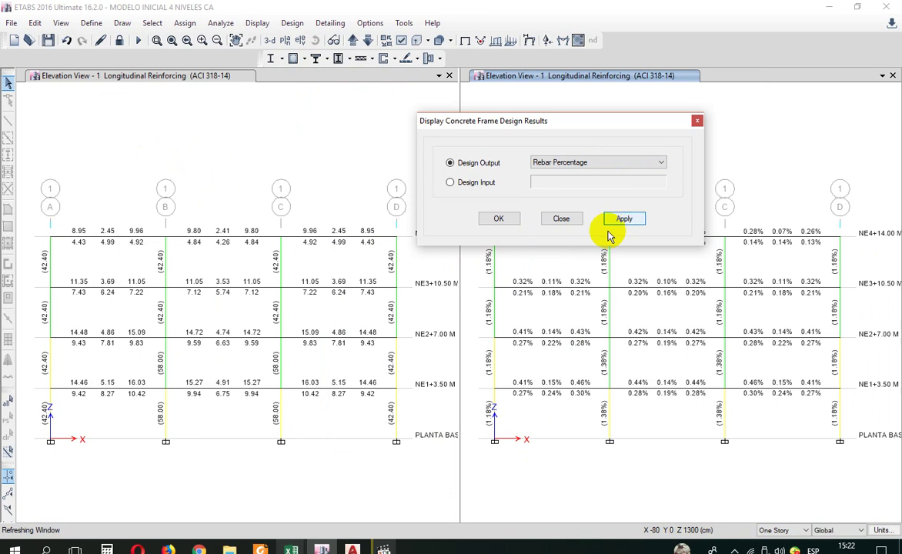
left_click(563, 219)
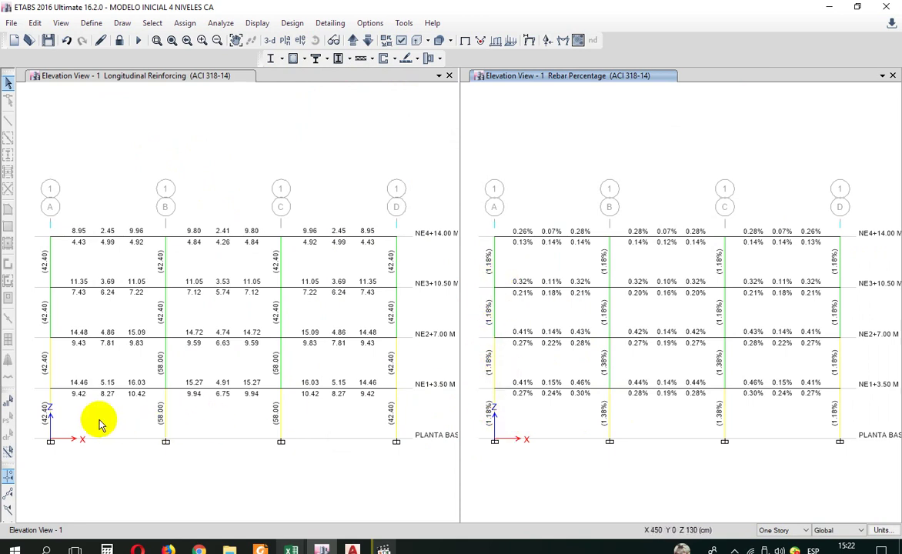
Inspect the interaction surface of the ground-storey column at grid A-1, stepping through its interaction curves.
right_click(492, 413)
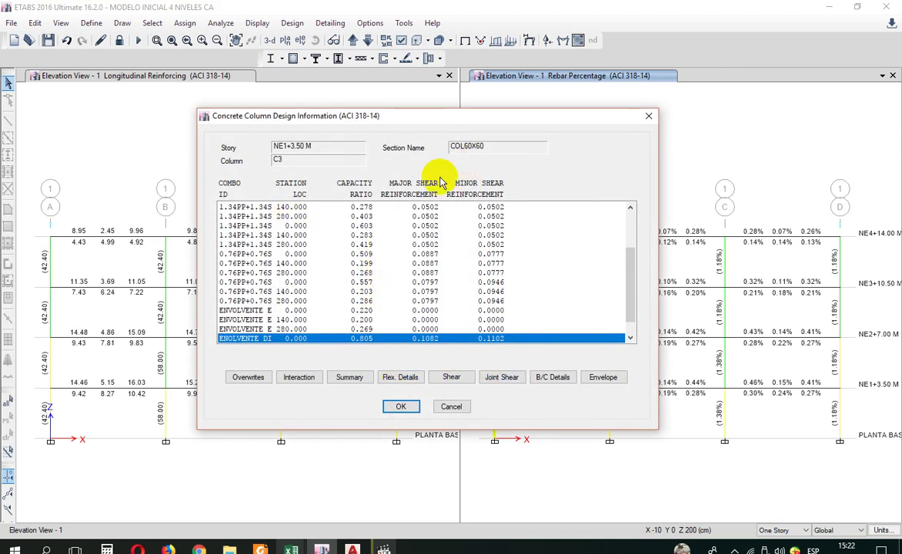
left_click(298, 378)
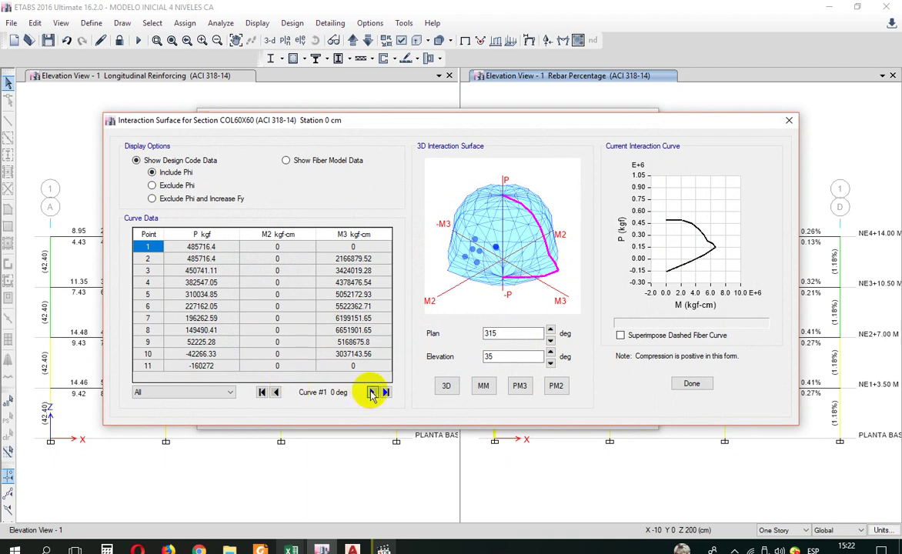
left_click(371, 394)
left_click(371, 394)
left_click(371, 393)
left_click(371, 393)
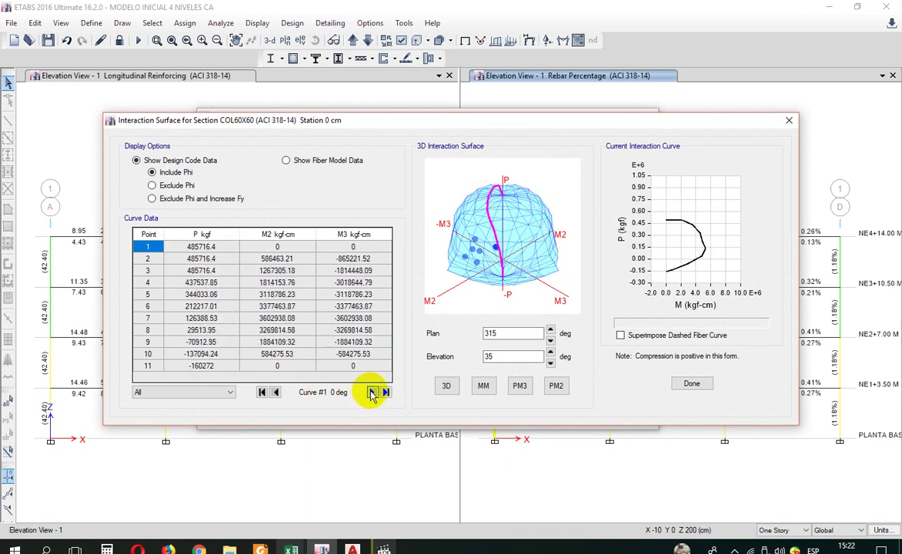
left_click(371, 393)
left_click(370, 393)
left_click(371, 394)
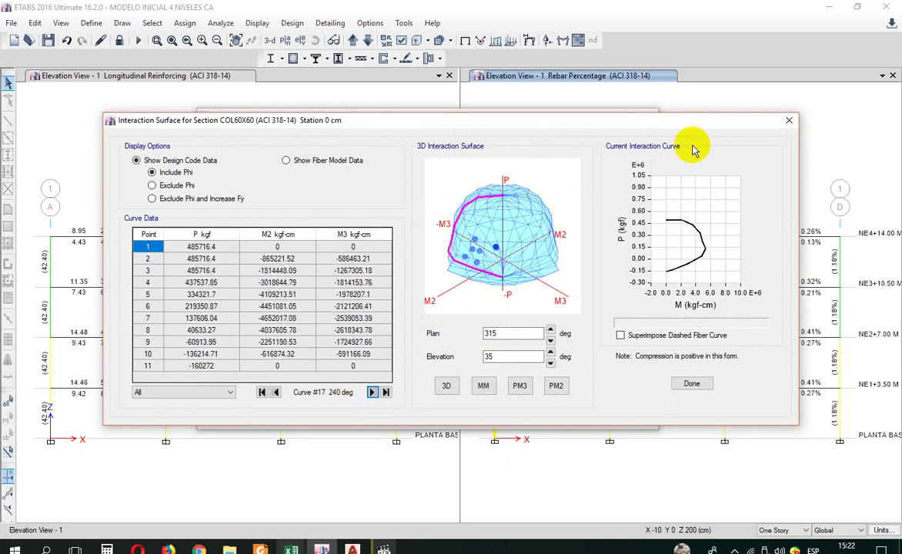
left_click(789, 123)
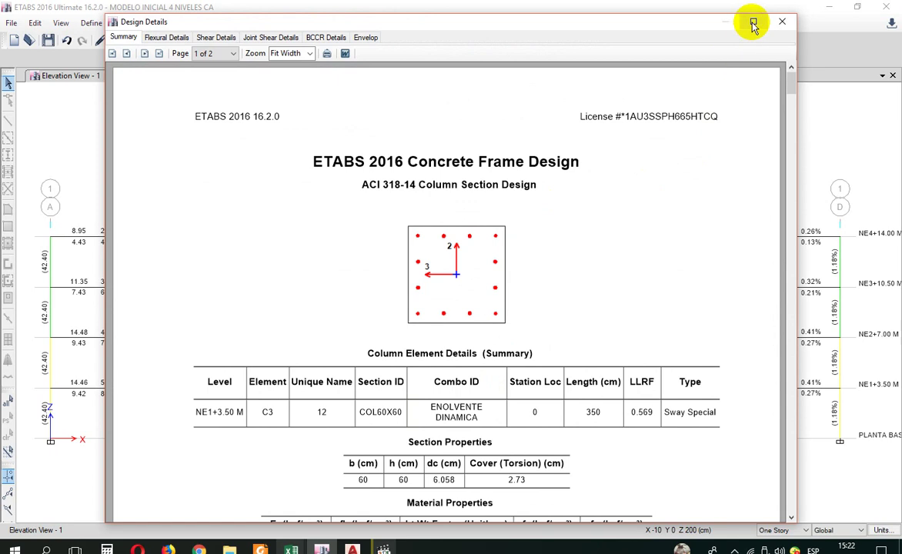
Enlarge the column's design summary report and examine the rebar layout, element details and section properties.
left_click(753, 25)
scroll(464, 282, "down", 4)
scroll(425, 185, "up", 4)
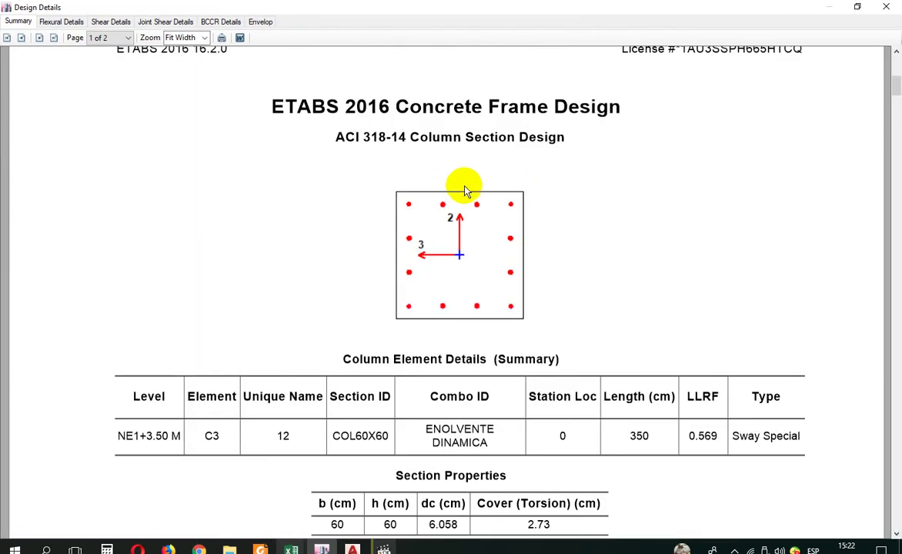
scroll(464, 189, "up", 1)
scroll(447, 225, "down", 1)
scroll(508, 225, "up", 1)
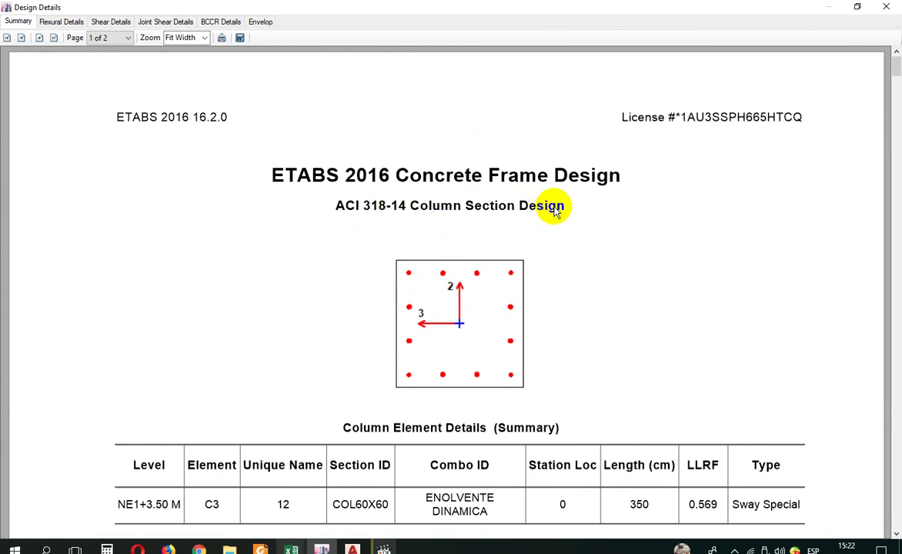
scroll(469, 239, "down", 2)
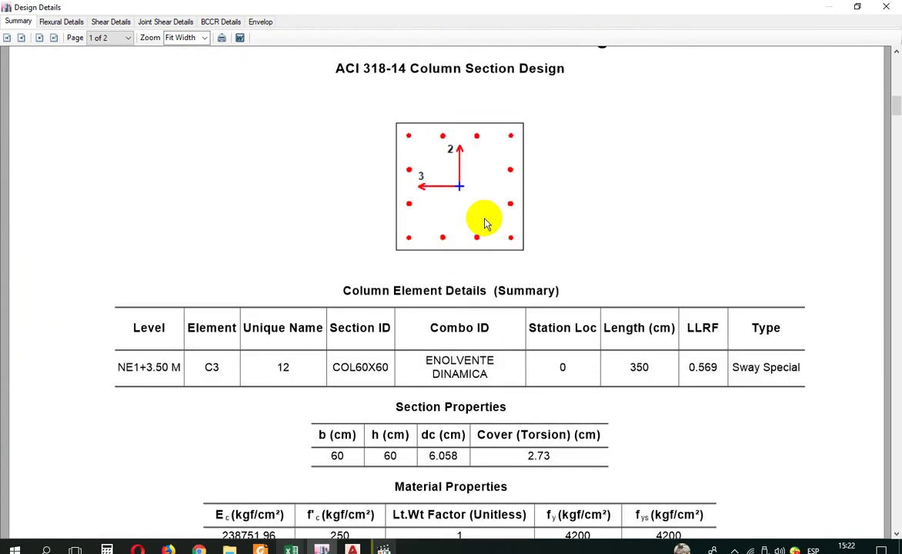
scroll(485, 223, "down", 1)
scroll(487, 254, "down", 2)
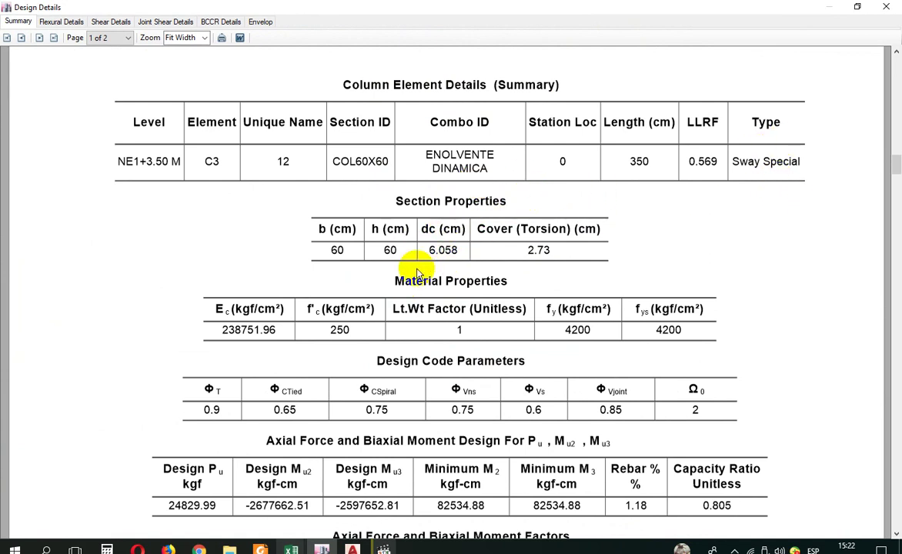
Examine the column report's material properties, design code parameters, and axial force and biaxial moment results.
scroll(425, 275, "down", 3)
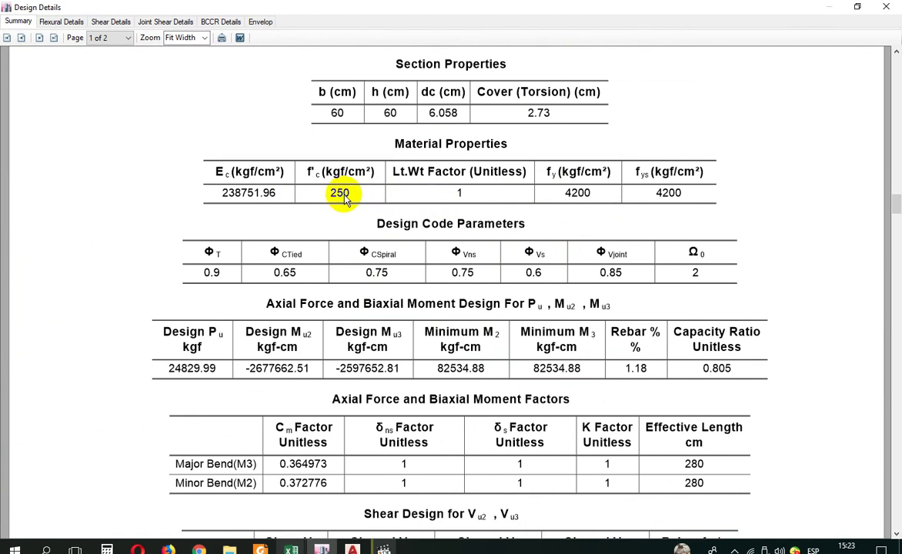
scroll(347, 206, "up", 2)
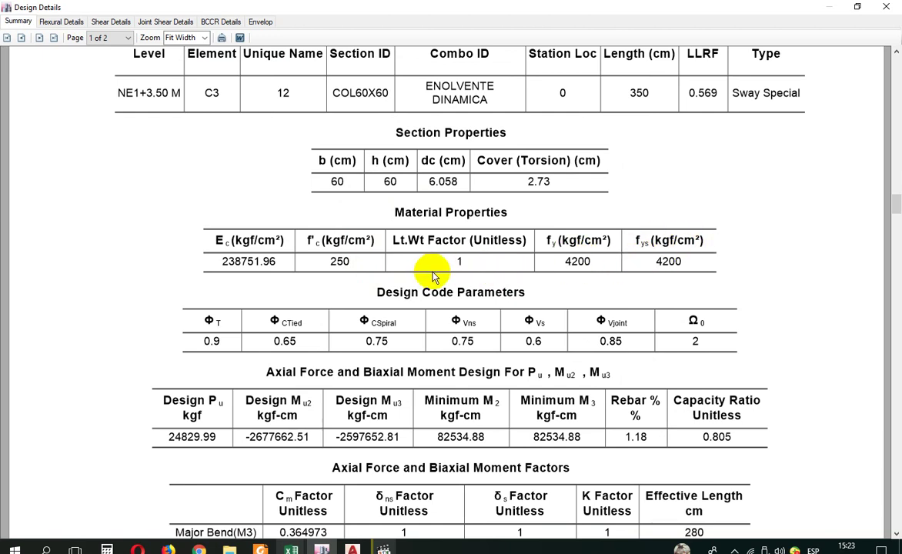
scroll(372, 275, "down", 8)
scroll(527, 239, "up", 4)
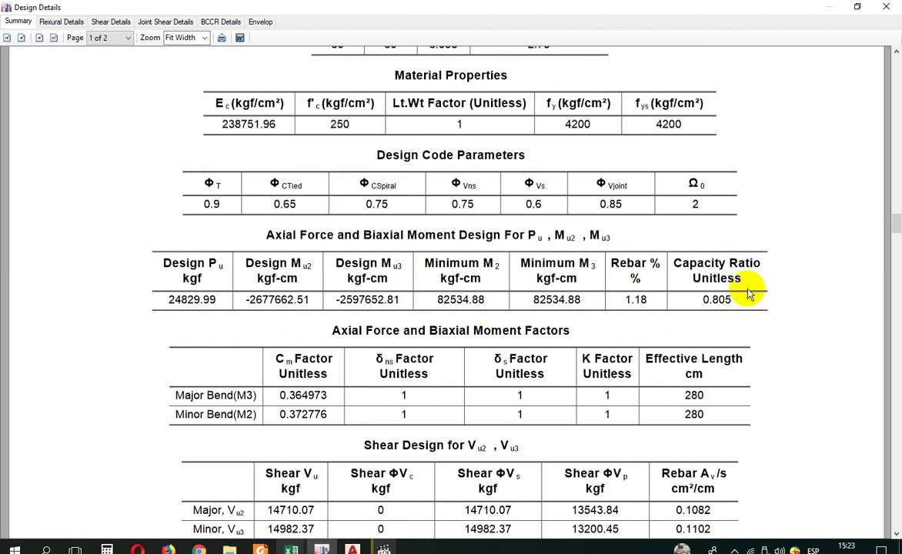
scroll(615, 299, "down", 2)
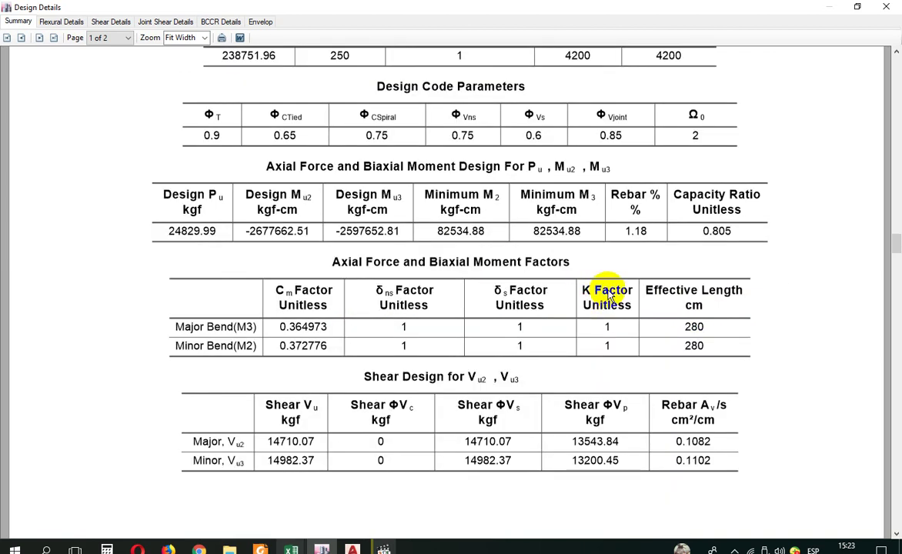
Review the column's shear design, joint shear and beam/column capacity tables, and close the report and column design information.
scroll(623, 288, "down", 1)
scroll(581, 284, "down", 4)
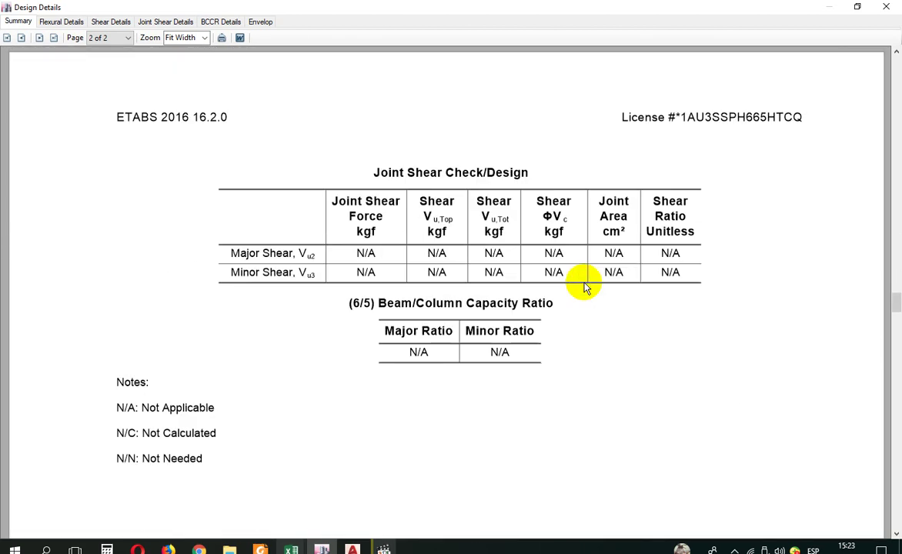
scroll(584, 279, "up", 4)
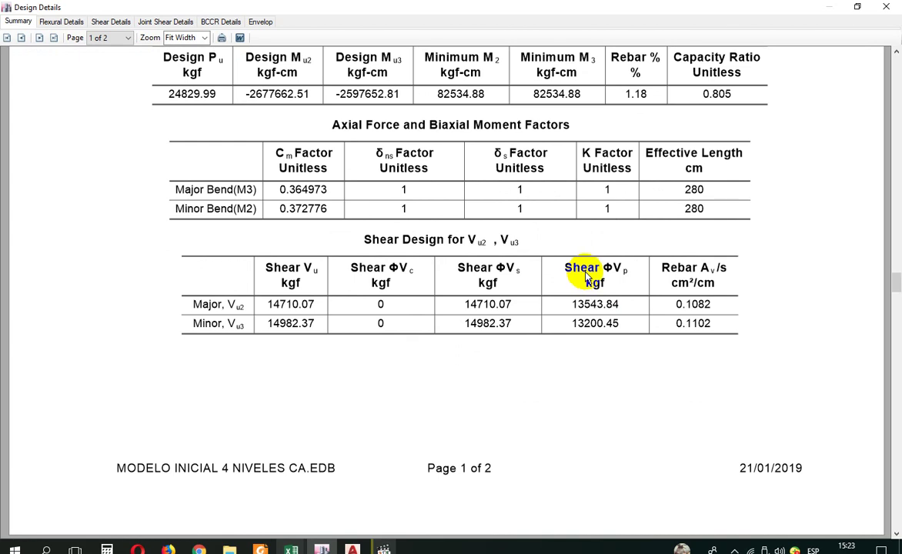
scroll(658, 268, "down", 5)
scroll(664, 255, "up", 2)
scroll(665, 255, "up", 4)
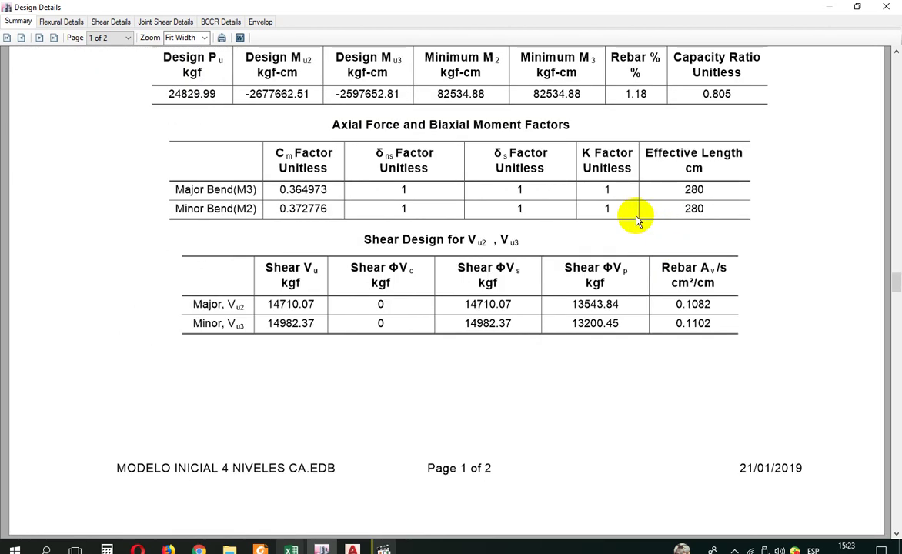
scroll(638, 222, "down", 5)
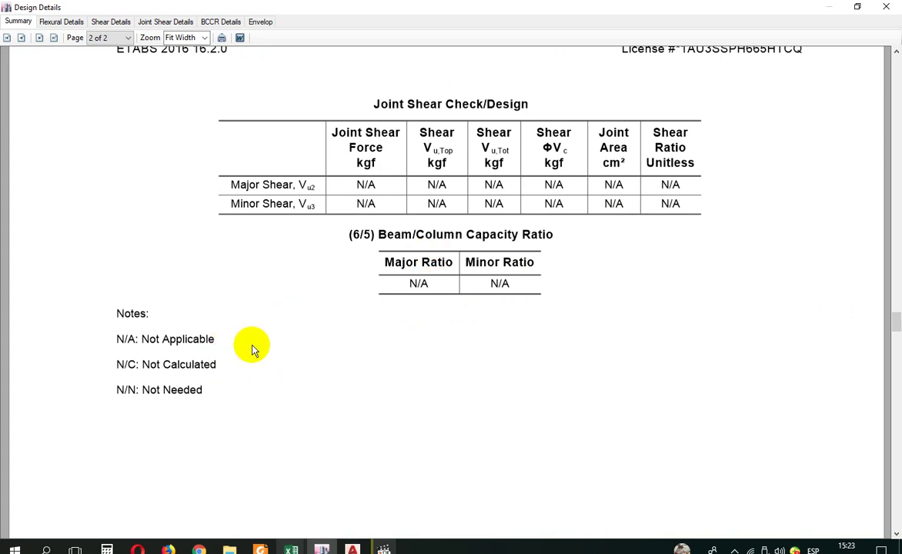
scroll(324, 322, "up", 1)
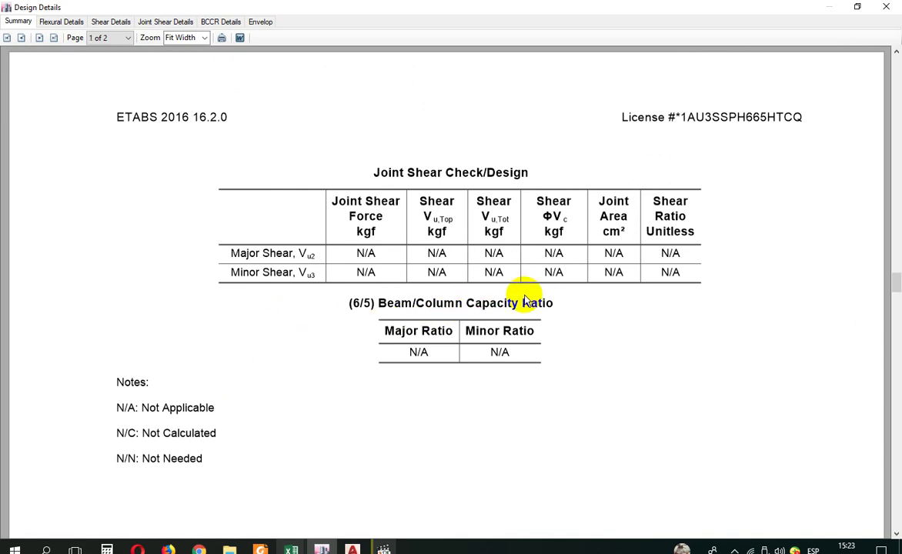
scroll(526, 300, "up", 7)
left_click(886, 6)
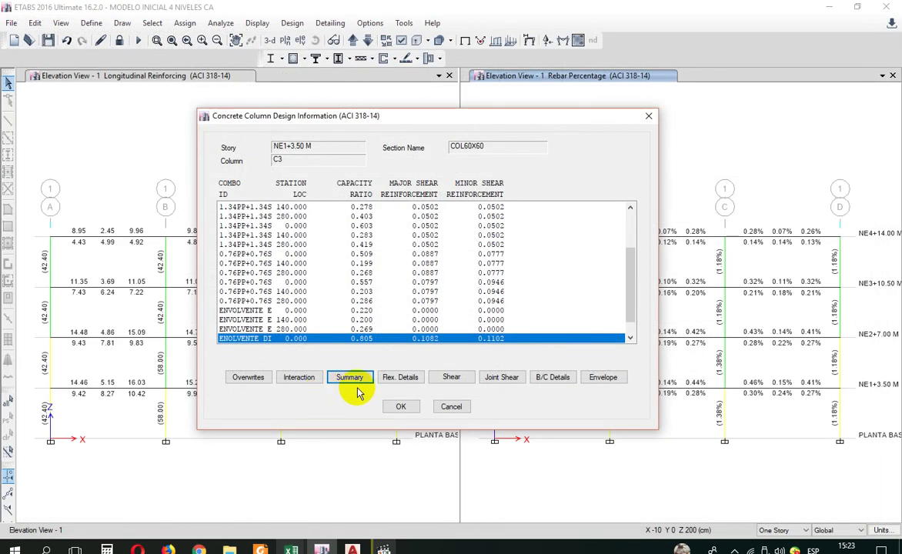
left_click(451, 407)
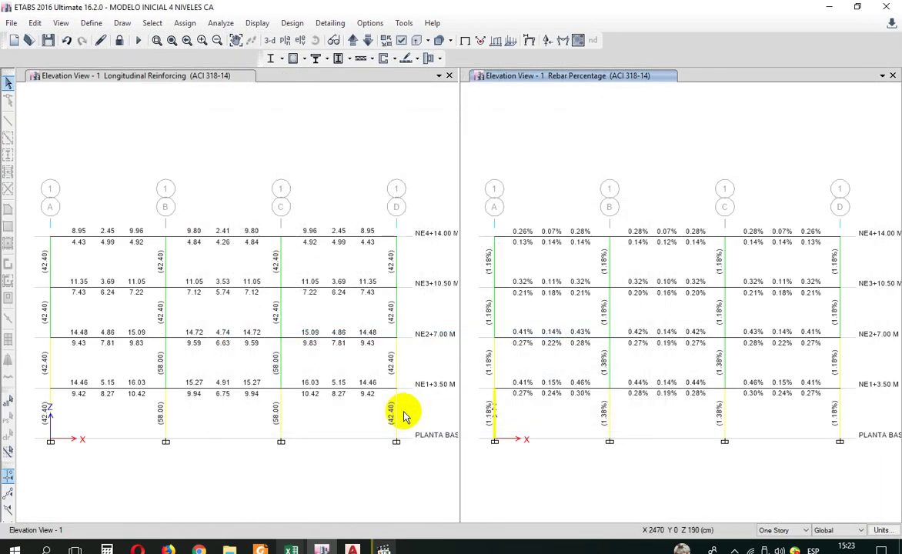
Display the (6/5) Beam/Column Capacity Ratios in the elevation 1 view that shows longitudinal reinforcing.
left_click(300, 420)
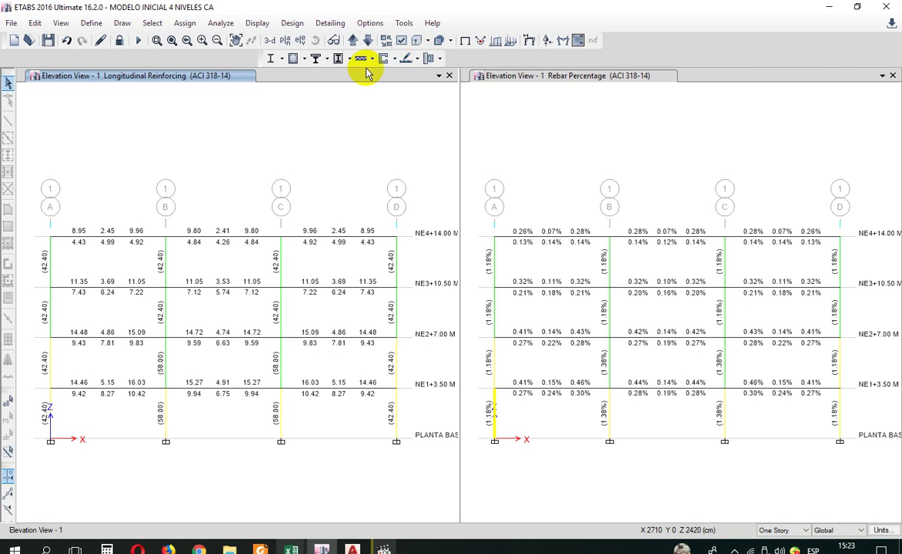
left_click(305, 59)
left_click(323, 220)
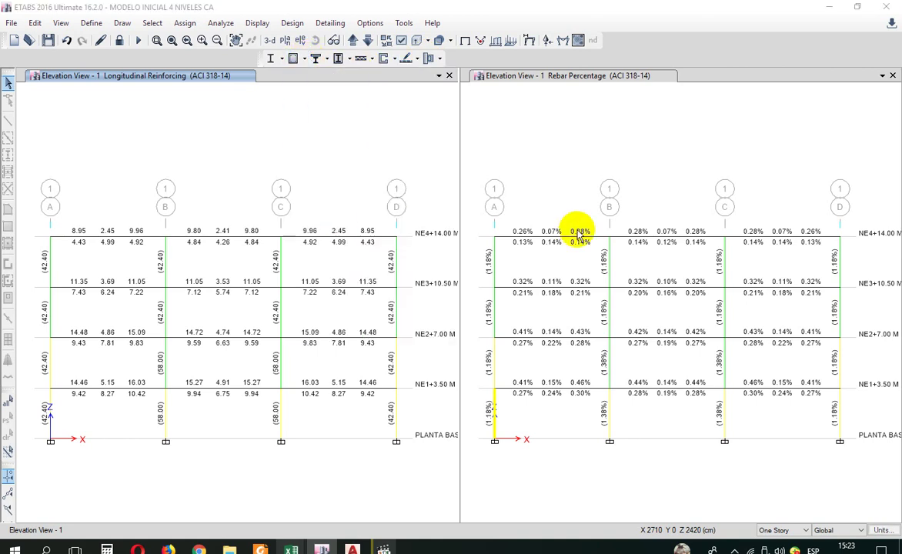
left_click(585, 162)
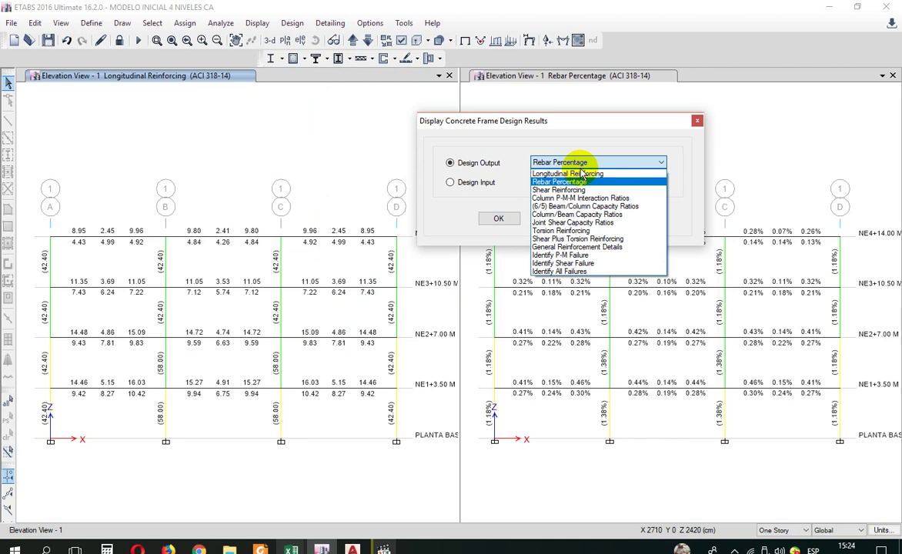
left_click(585, 206)
left_click(620, 219)
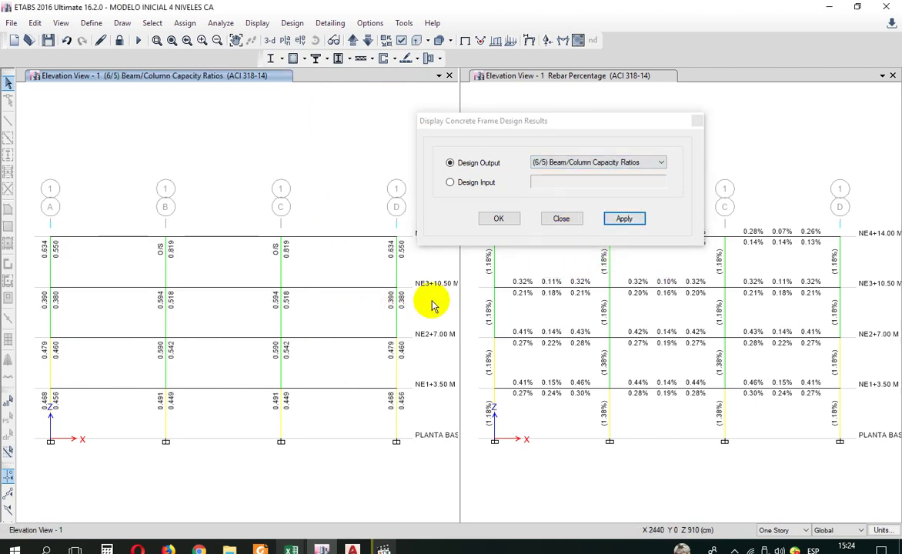
left_click(560, 220)
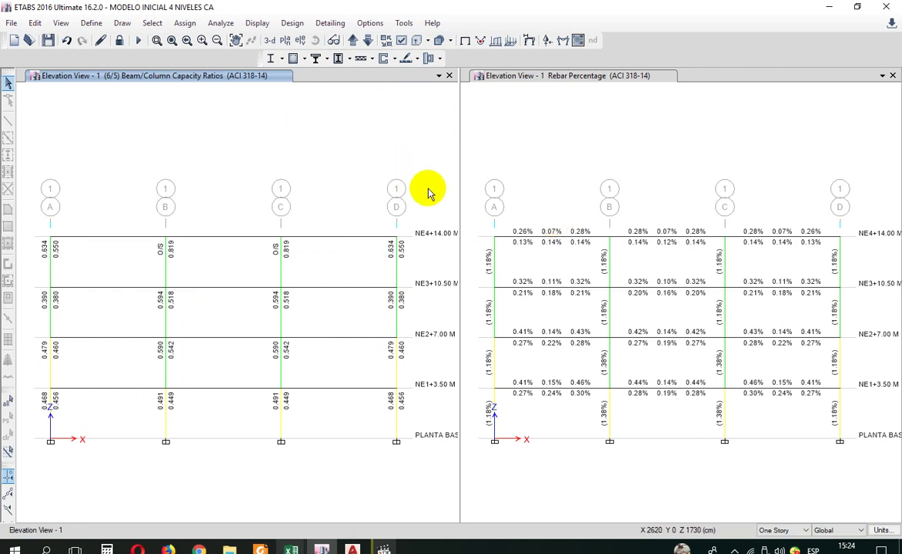
Switch the beam/column capacity ratio view to the plan of story NE1+3.50 M.
left_click(284, 40)
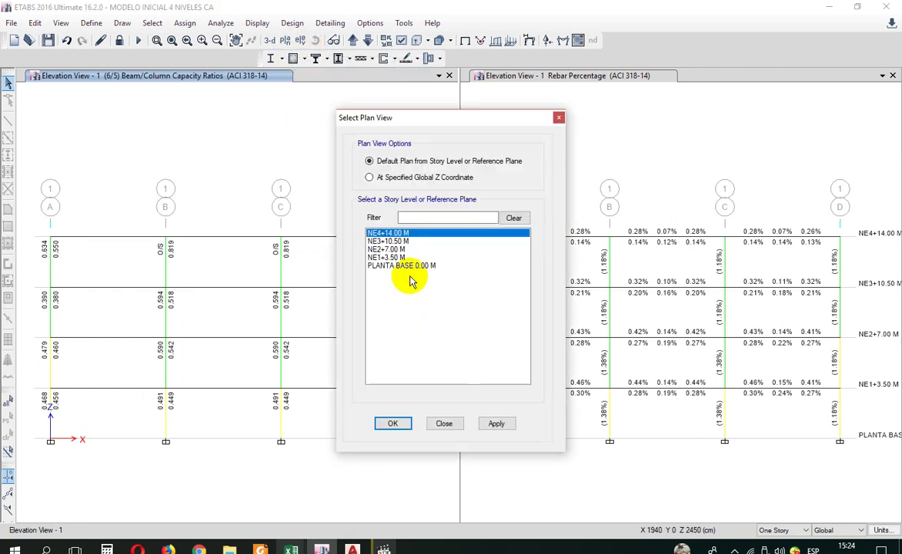
left_click(389, 257)
left_click(496, 423)
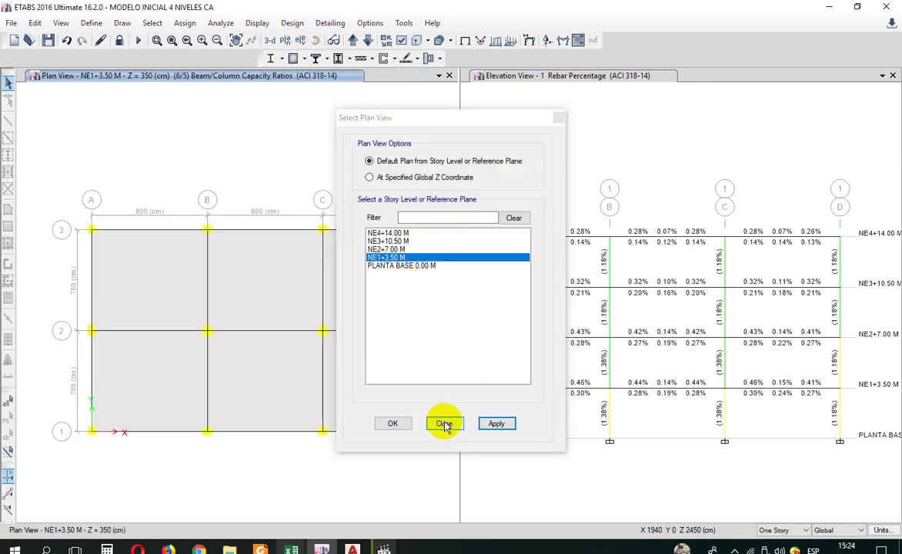
left_click(445, 424)
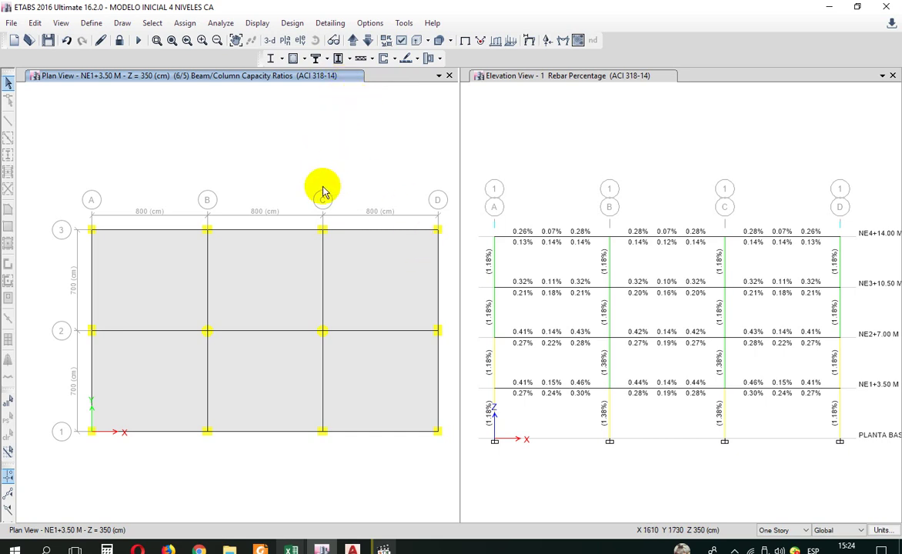
left_click(350, 60)
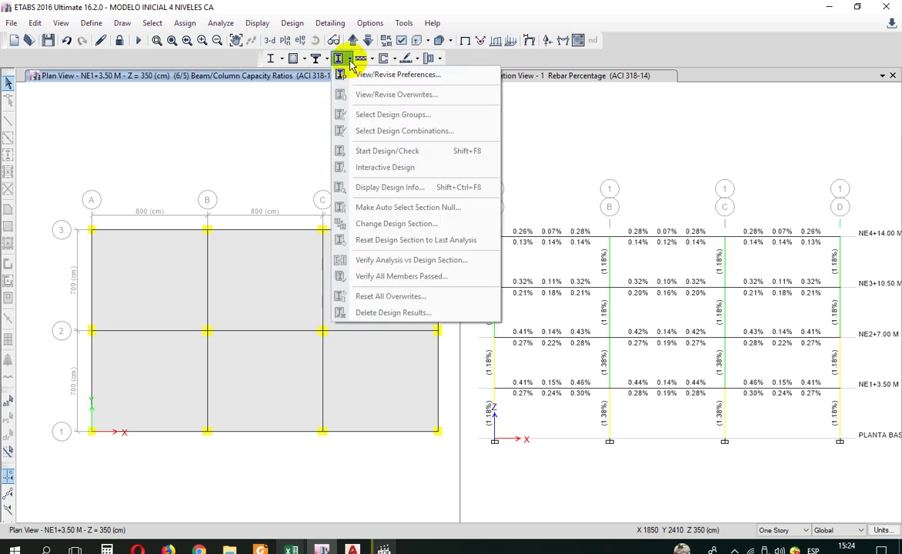
left_click(307, 122)
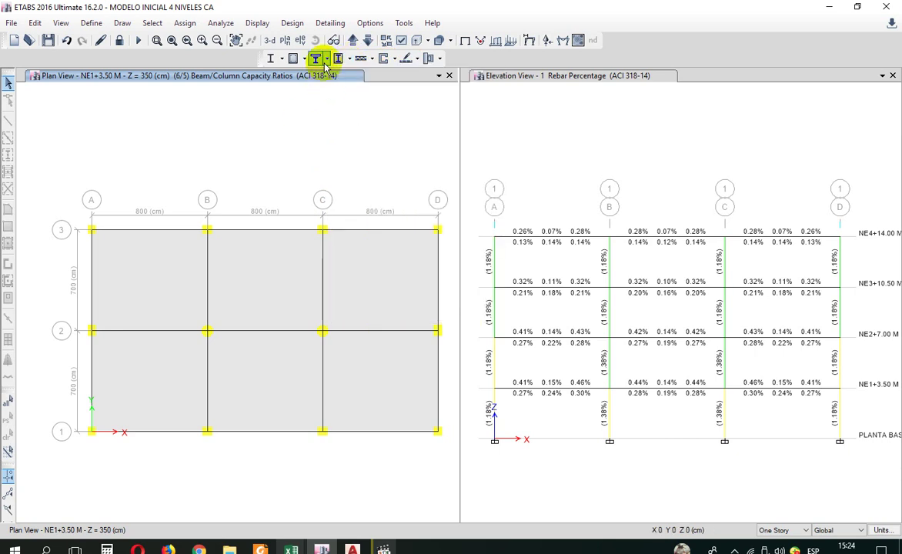
Review the concrete slab design preferences for ACI 318-14, covering resistance factors, minimum cover and P/T stress check, and close them without changes.
left_click(417, 59)
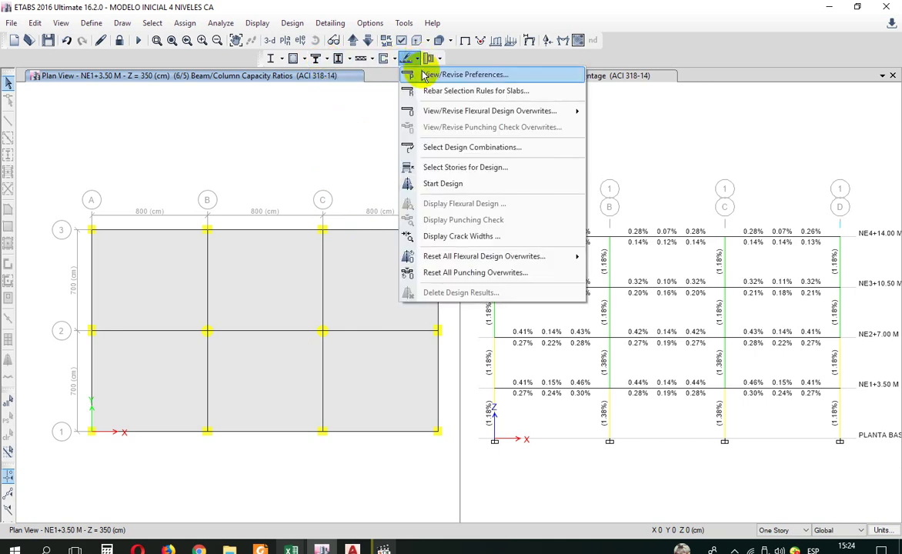
left_click(454, 75)
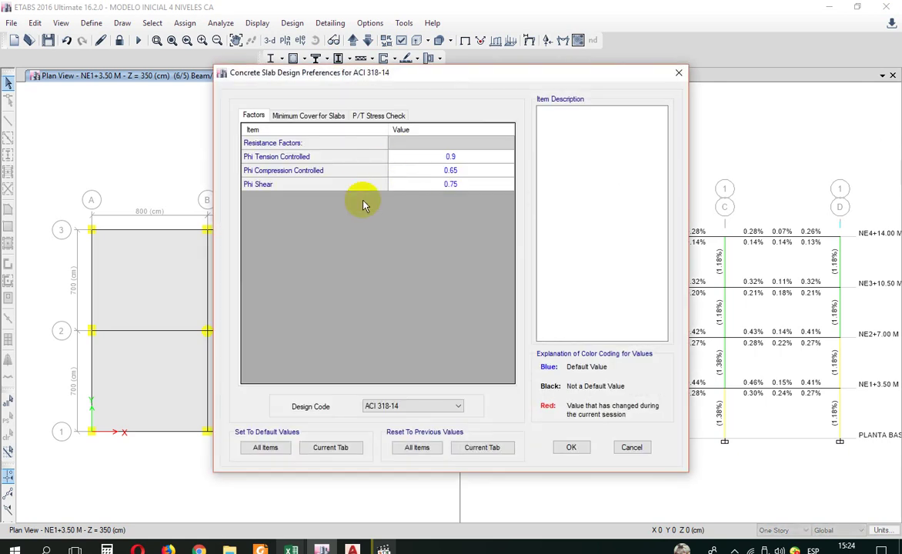
left_click(309, 117)
left_click(377, 115)
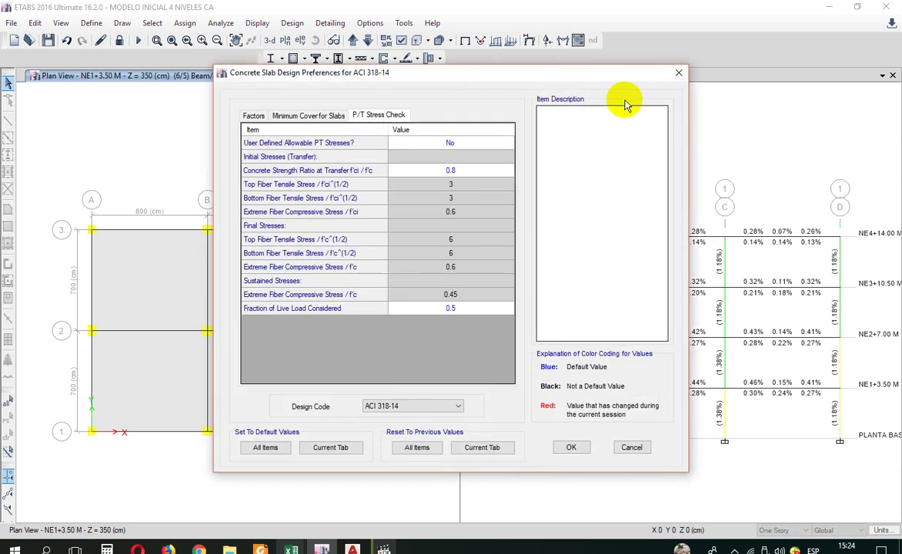
left_click(679, 72)
Review the strip-based concrete slab design load combinations for the strength and service cases, and accept them unchanged.
left_click(415, 58)
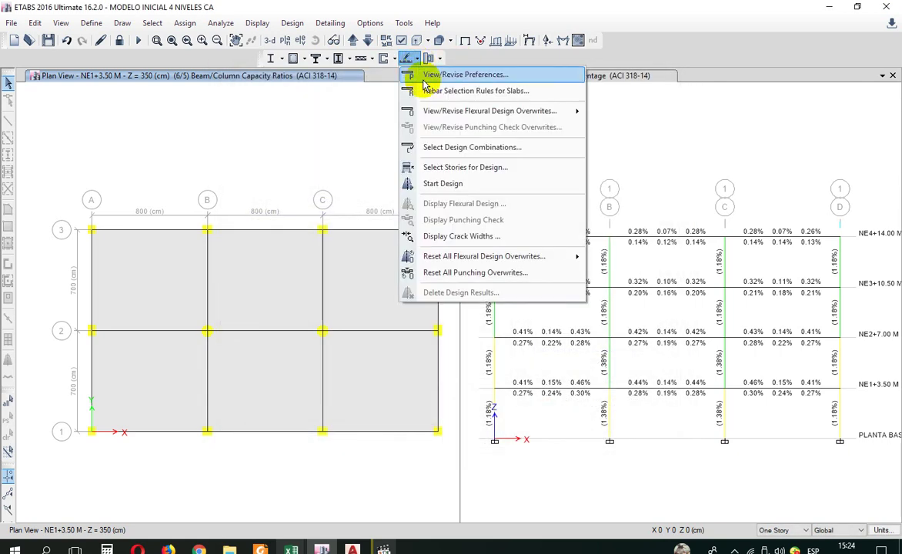
mouse_move(429, 110)
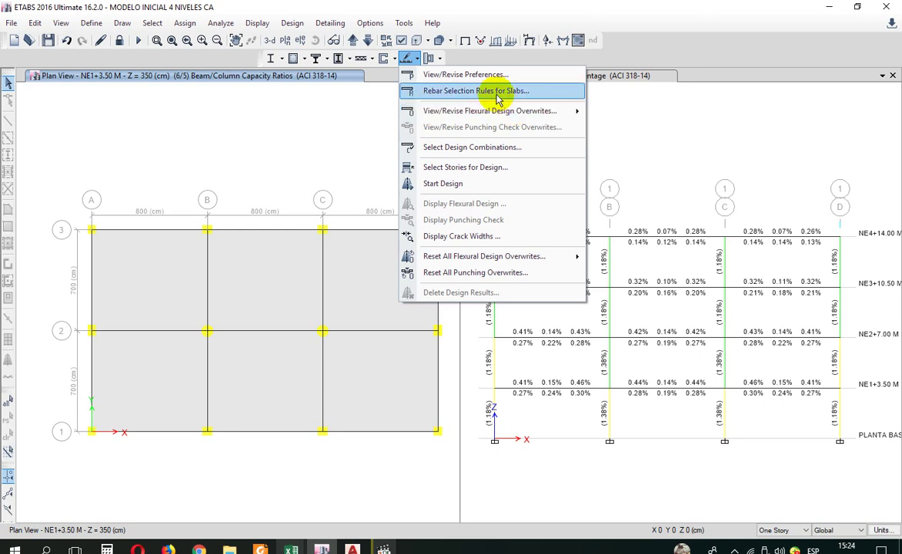
left_click(463, 147)
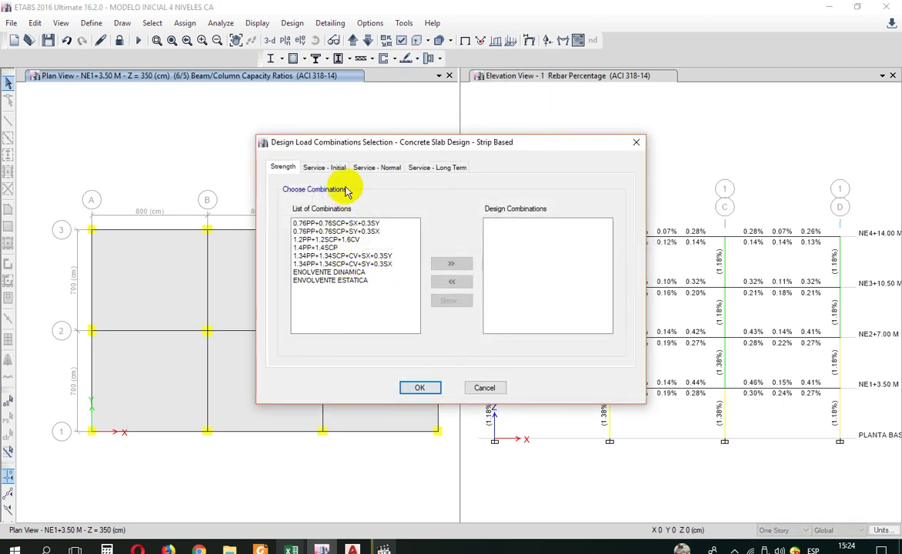
left_click(319, 168)
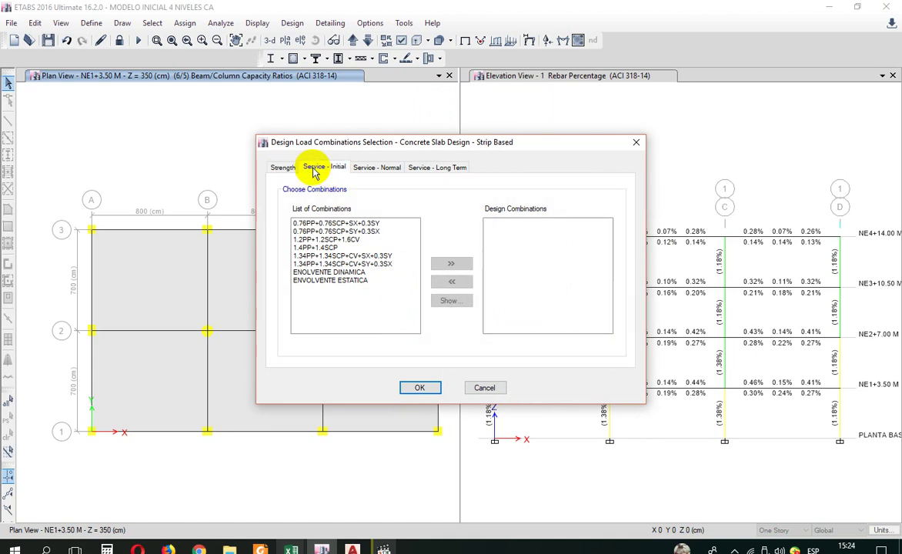
left_click(425, 170)
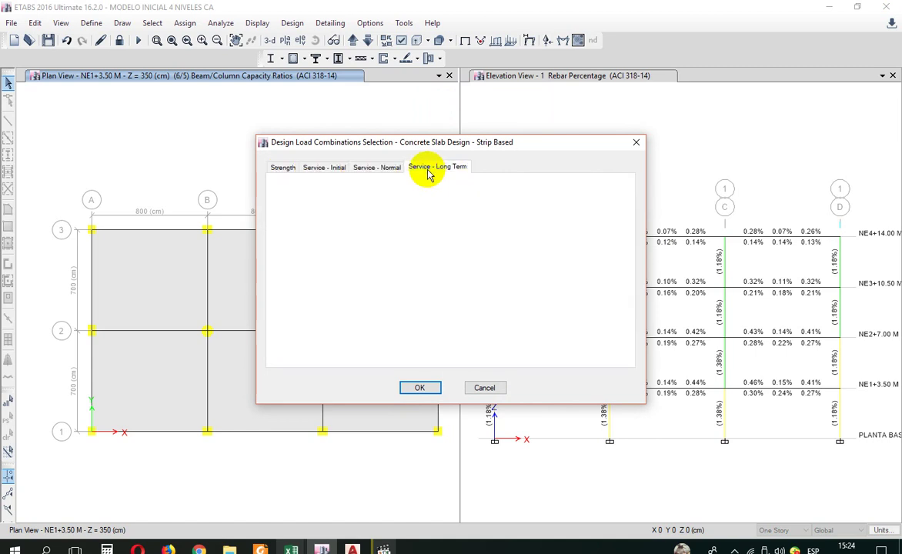
left_click(286, 169)
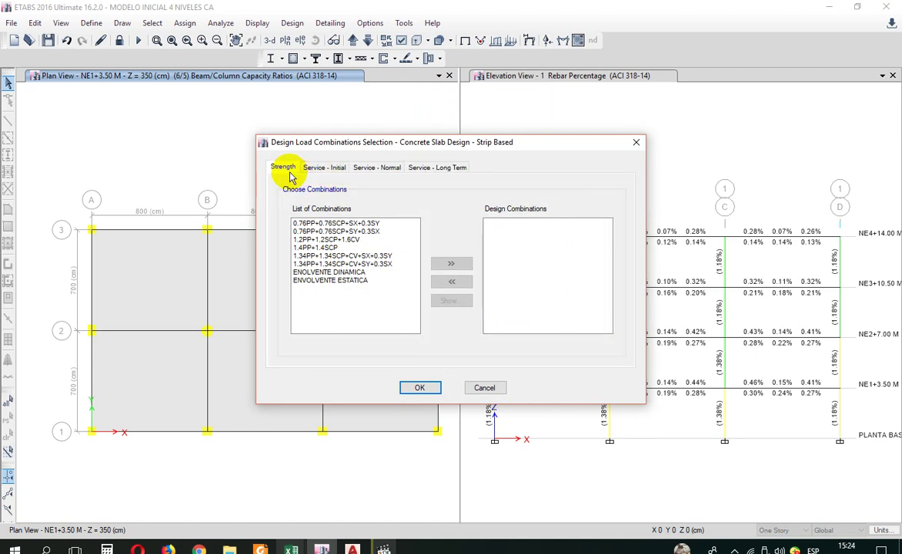
left_click(422, 388)
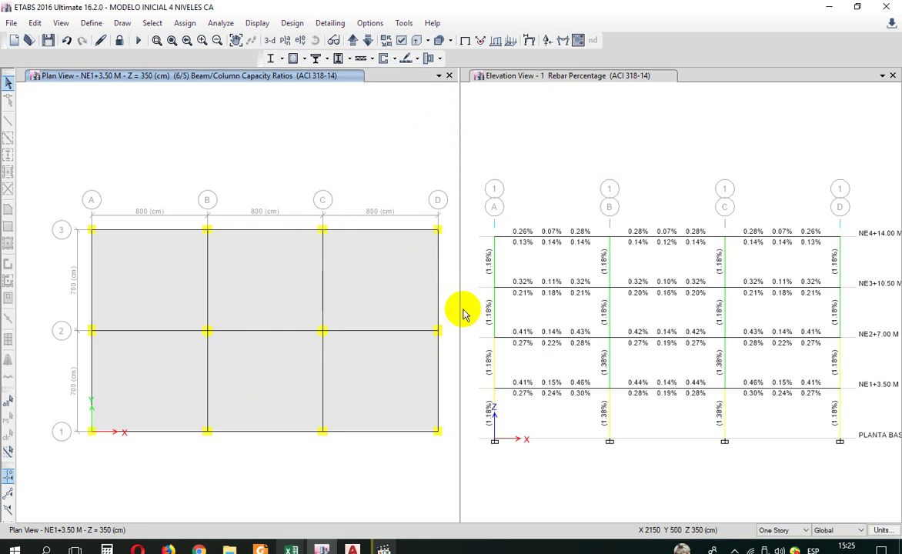
Set the elevation window to the default 3D view and show the undeformed model in both windows, with the plan at story NE4+14.00 M.
left_click(484, 146)
left_click(269, 40)
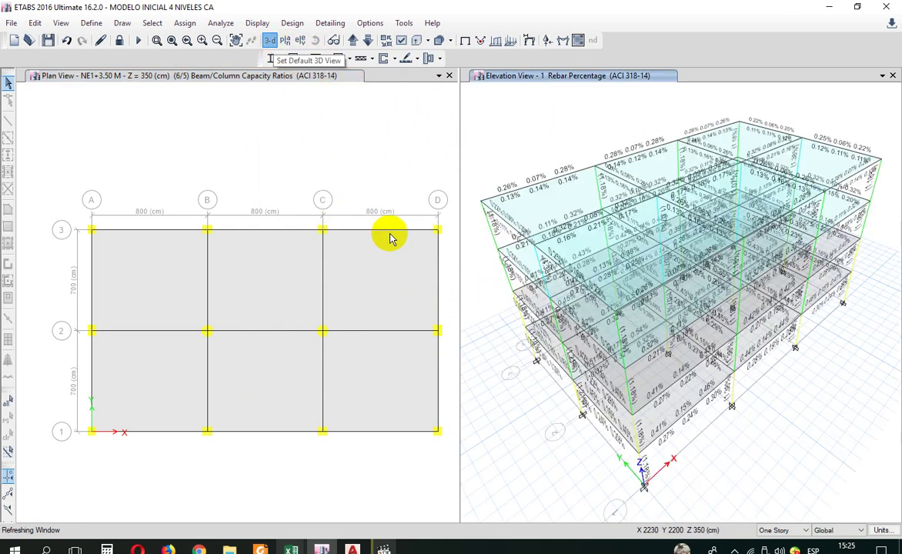
left_click(323, 108)
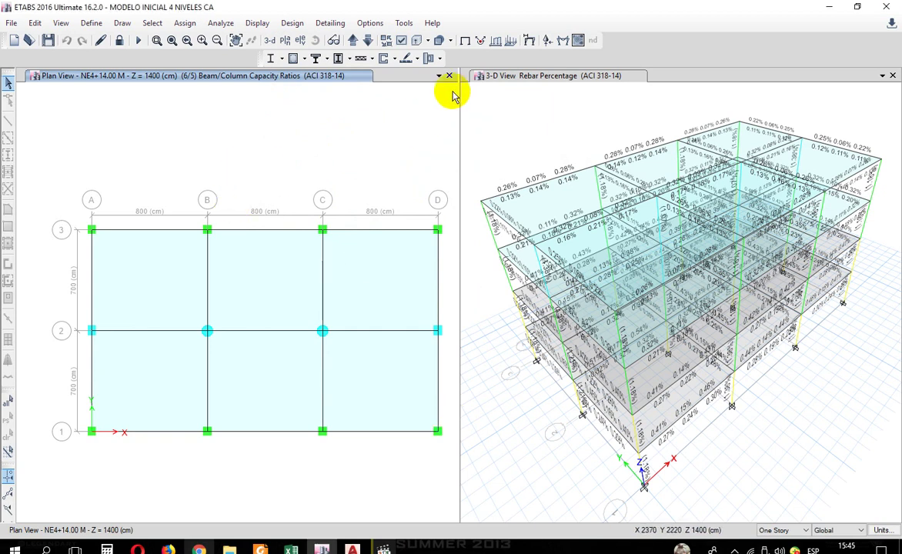
left_click(464, 40)
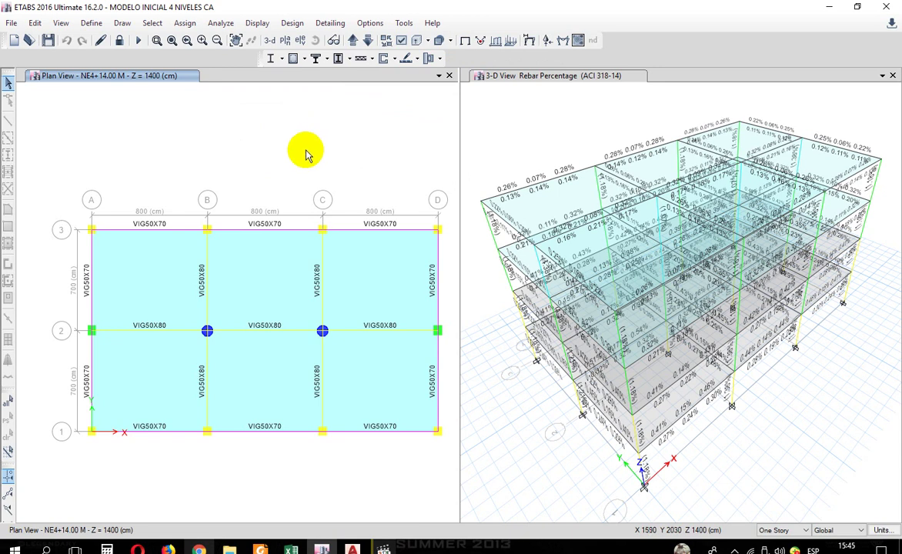
left_click(464, 40)
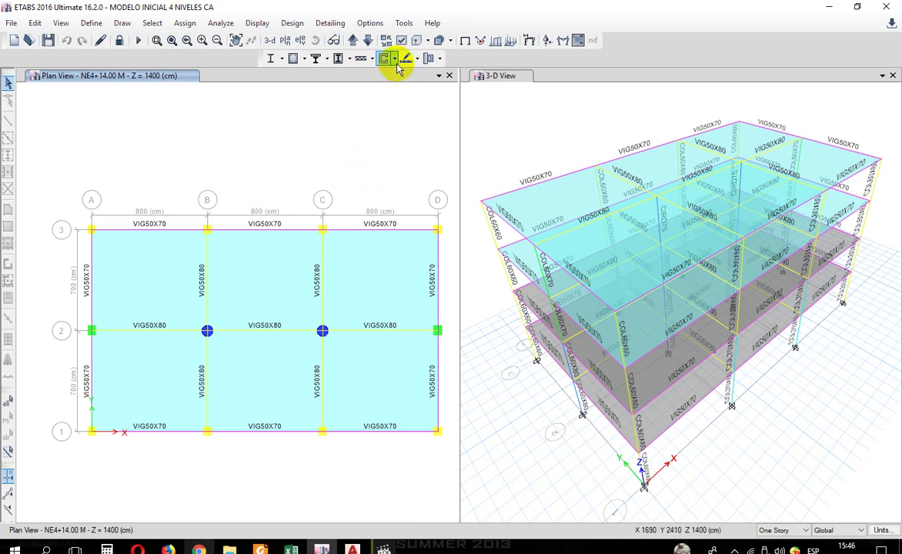
Check the available slab design commands and unlock the model, accepting deletion of the analysis results.
left_click(417, 60)
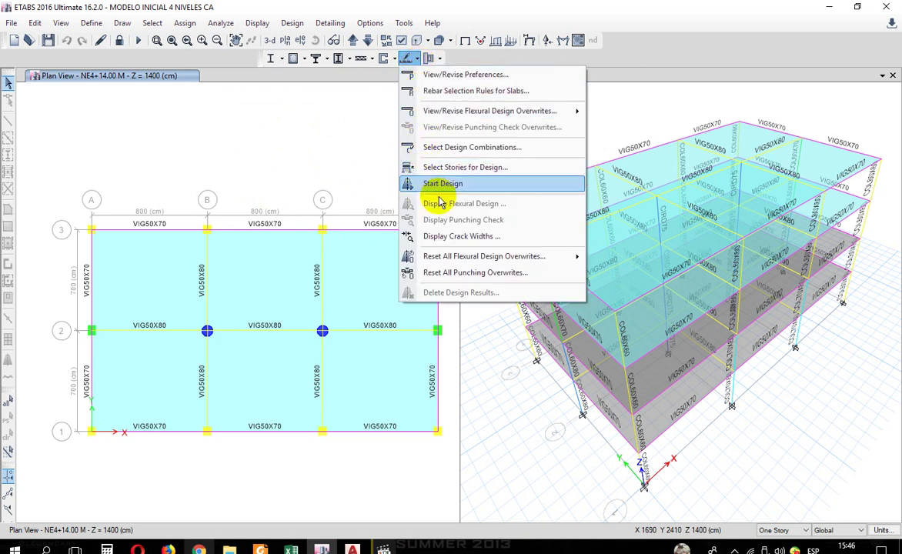
left_click(296, 146)
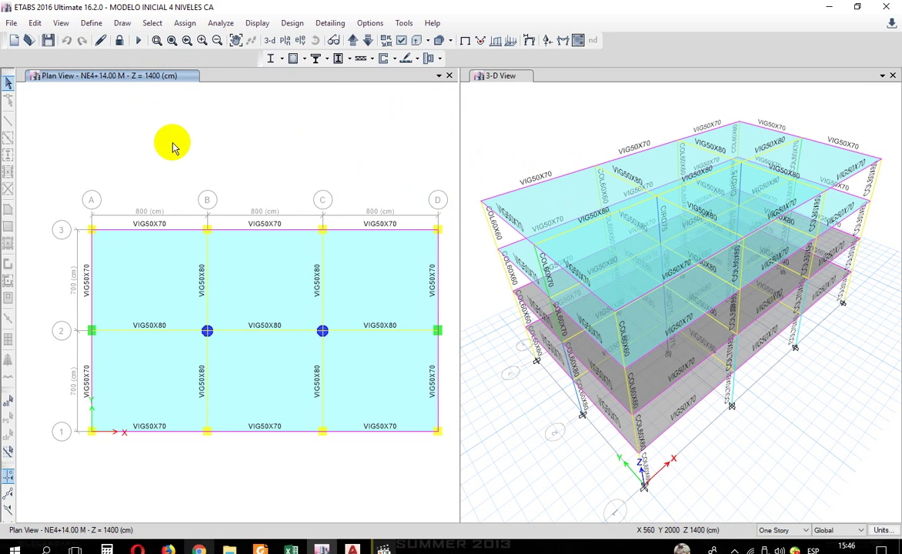
left_click(120, 40)
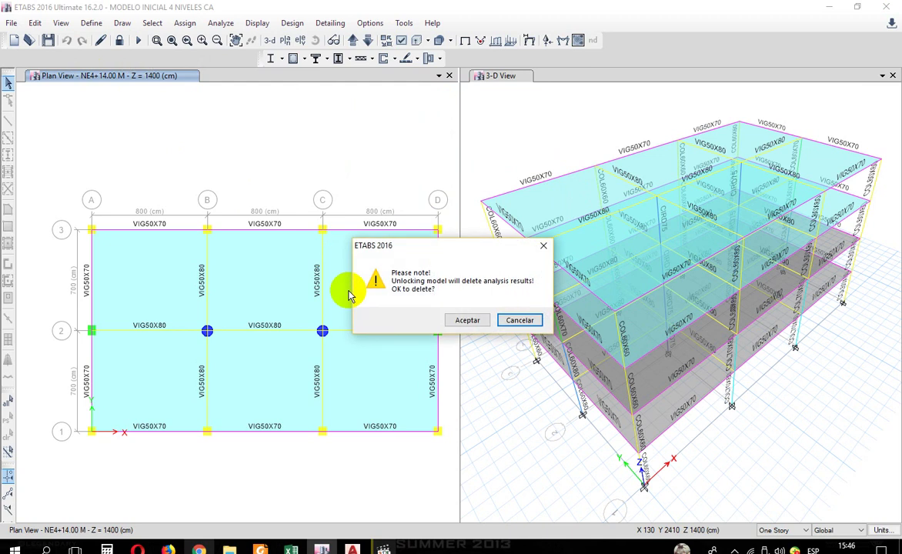
left_click(465, 321)
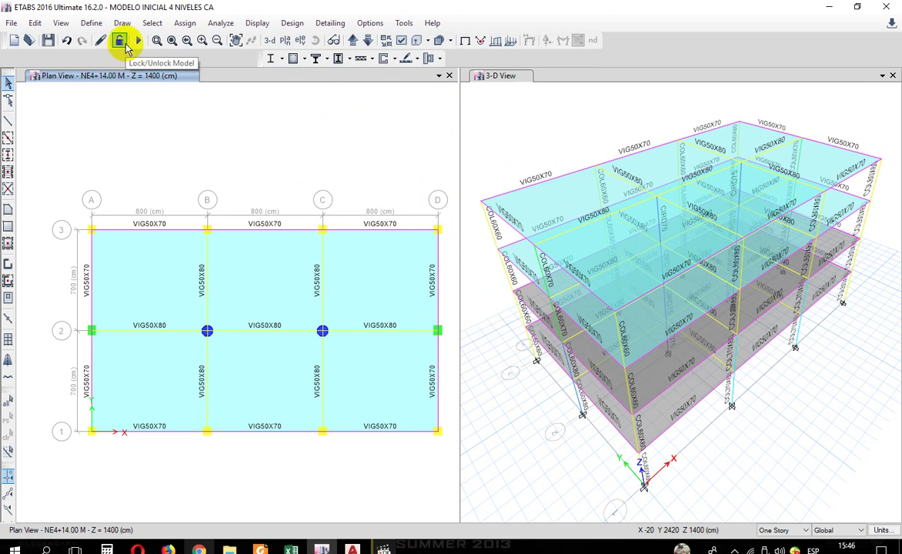
Show the plan of story NE1+3.50 M and start adding design strips for tower T1 on that story.
left_click(366, 48)
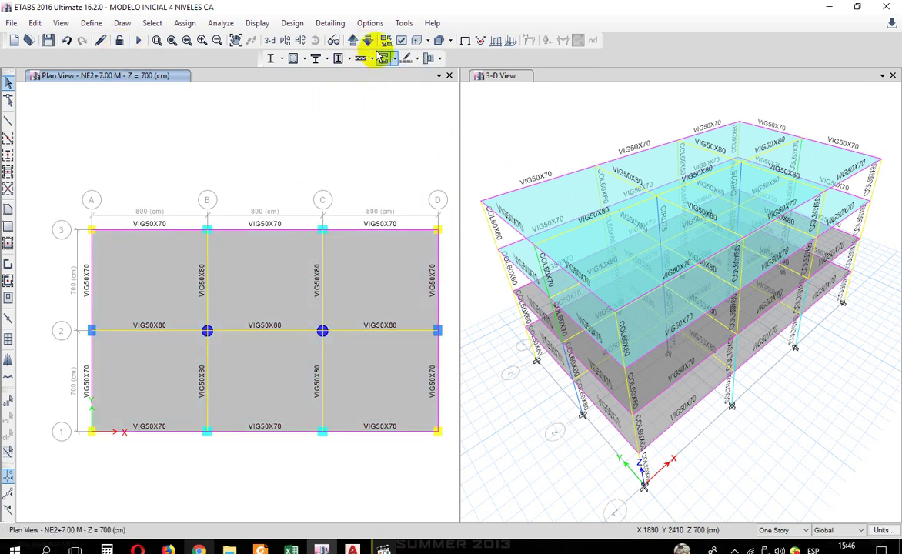
left_click(366, 55)
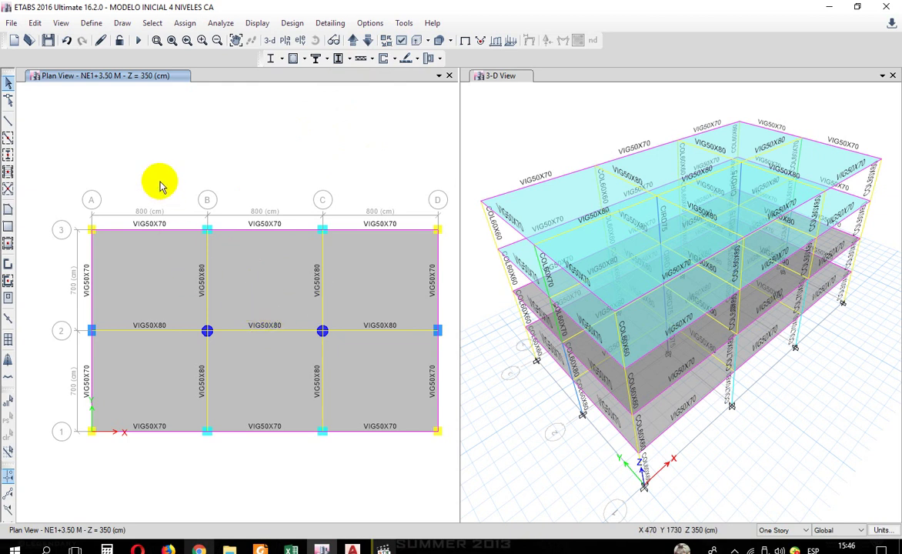
left_click(35, 23)
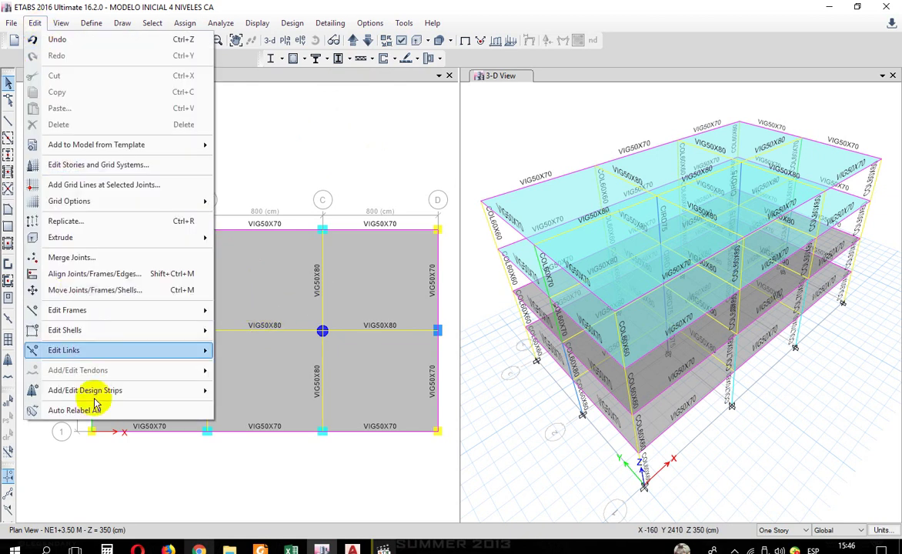
mouse_move(95, 390)
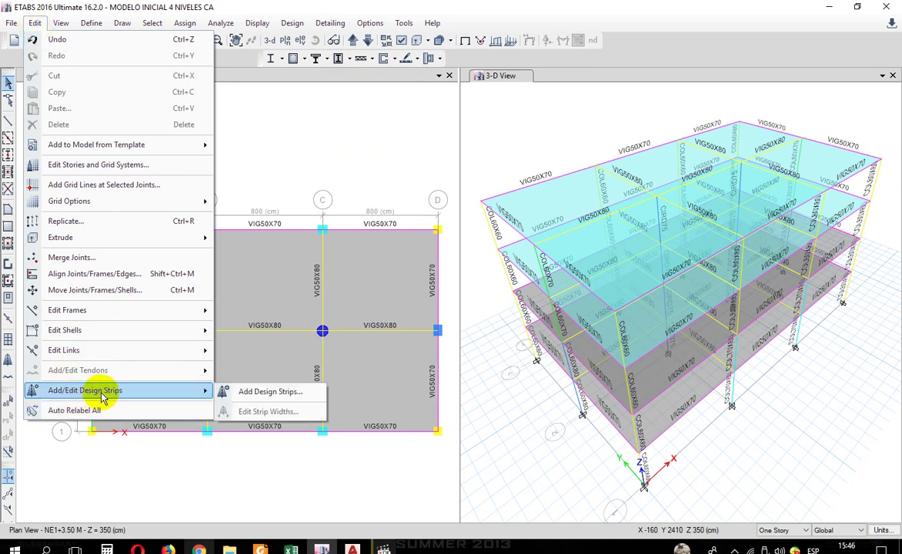
left_click(247, 393)
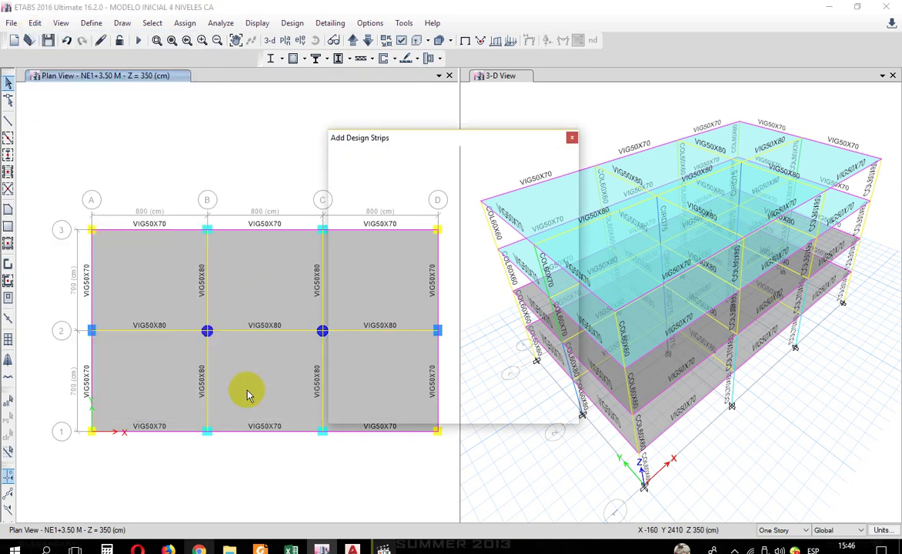
left_click(477, 184)
left_click(477, 192)
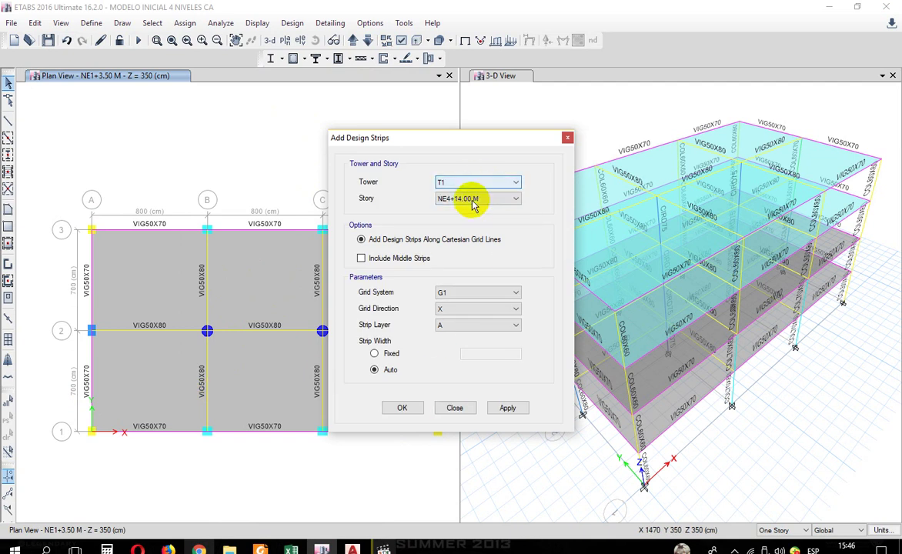
left_click(475, 198)
left_click(463, 228)
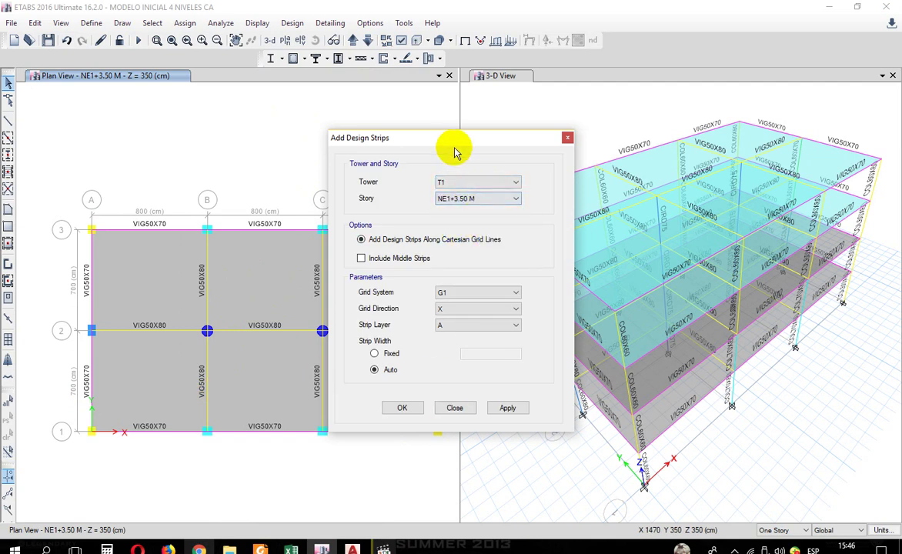
Apply design strips along the grid lines of system G1 in direction X, on layer A with automatic width, and close the dialog.
left_click_drag(498, 122, 597, 107)
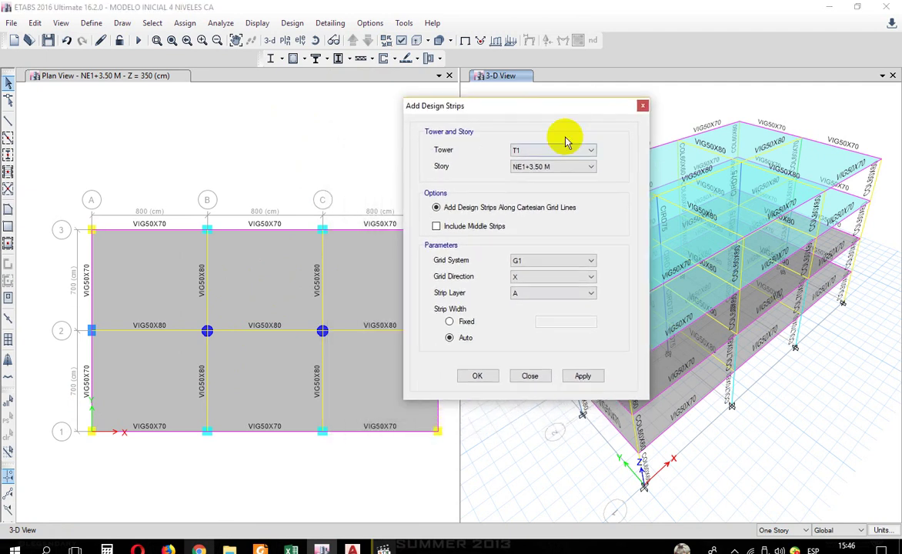
left_click(474, 227)
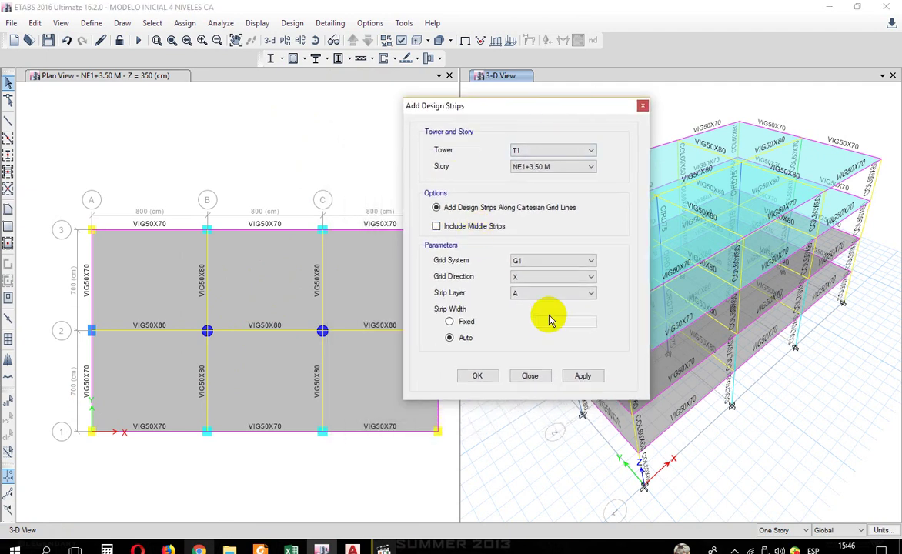
left_click(540, 278)
left_click(541, 285)
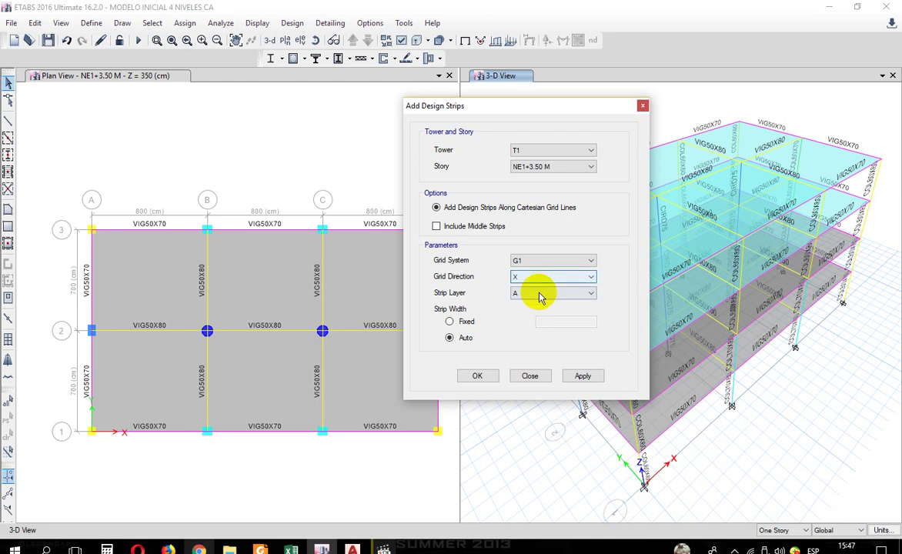
left_click(539, 294)
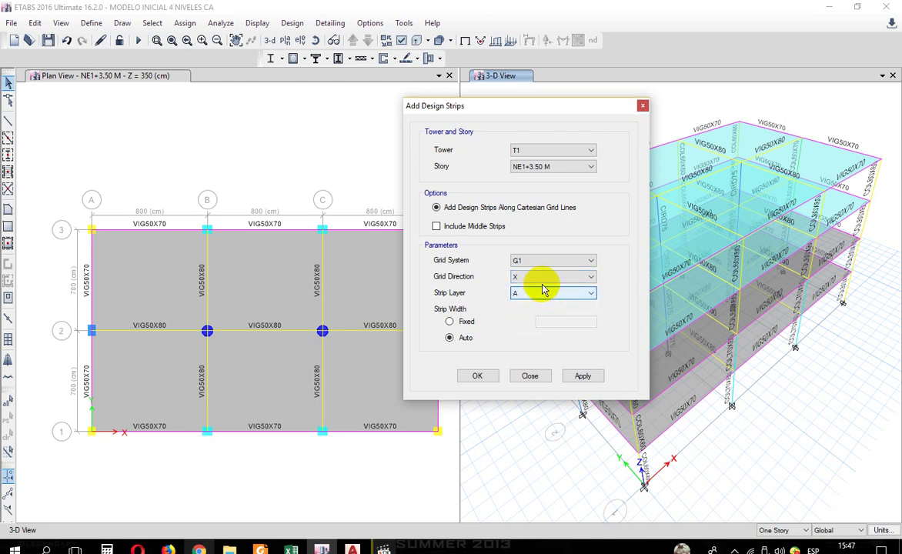
left_click_drag(517, 106, 558, 94)
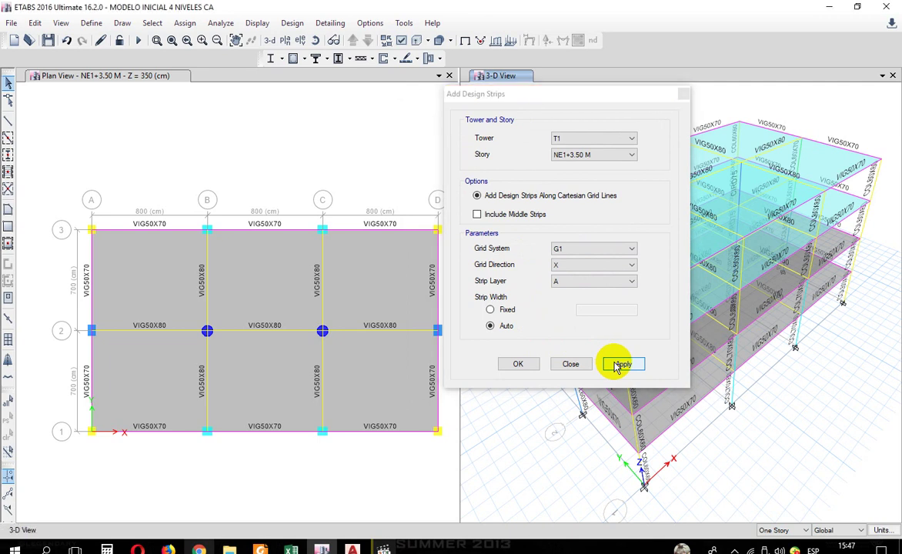
left_click(572, 367)
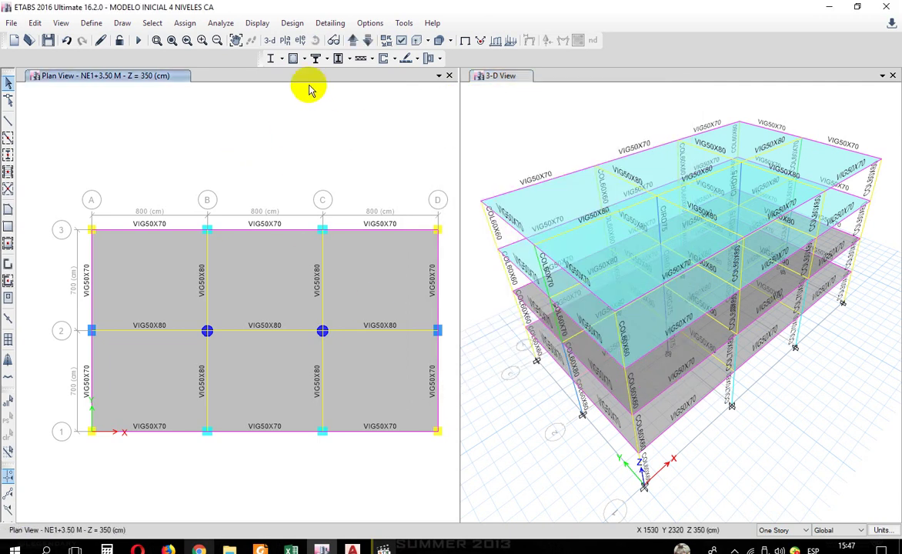
Show the plan of story NE3+10.50 M and start adding design strips for tower T1 on that story.
left_click(356, 42)
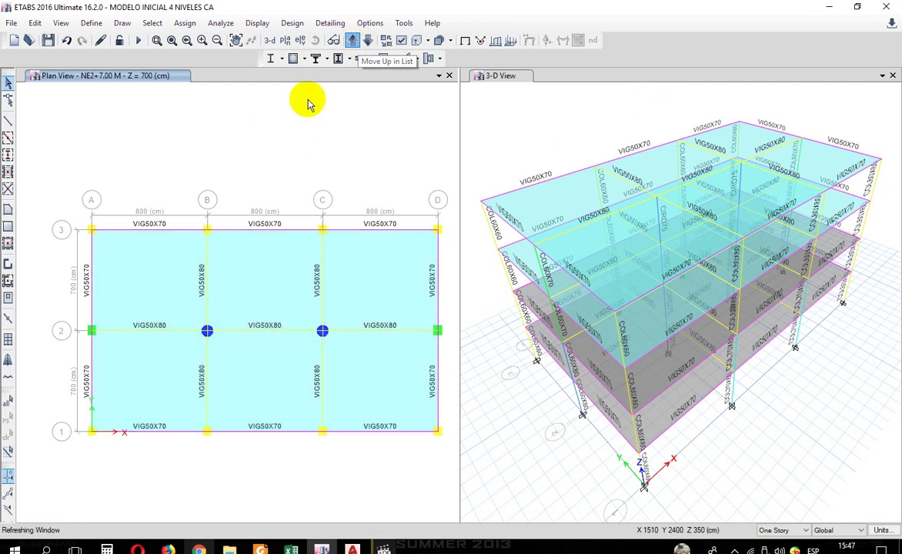
left_click(36, 23)
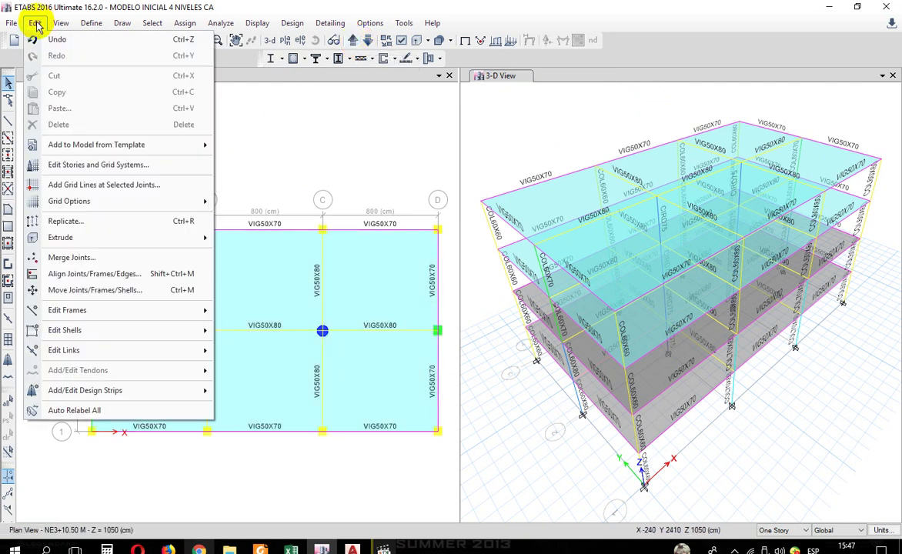
mouse_move(192, 388)
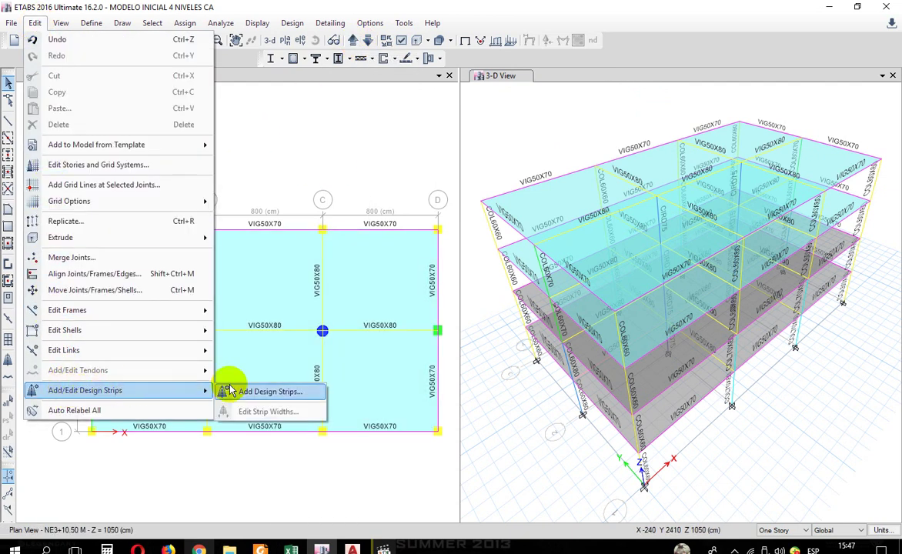
left_click(265, 391)
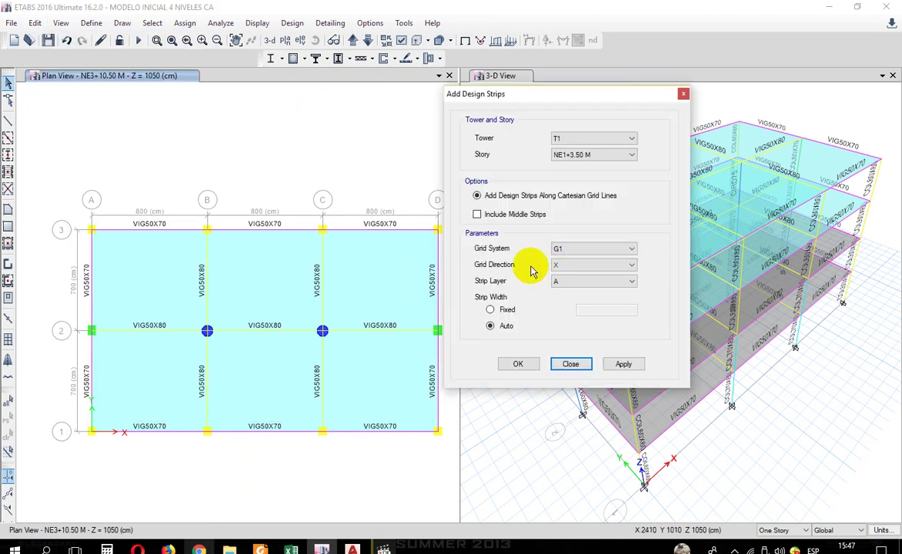
left_click(581, 140)
left_click(584, 149)
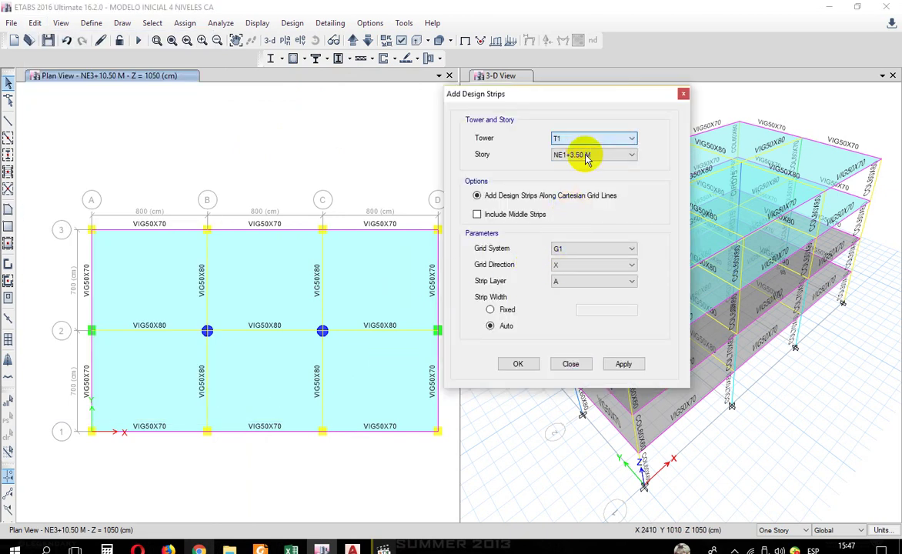
left_click(587, 155)
left_click(577, 176)
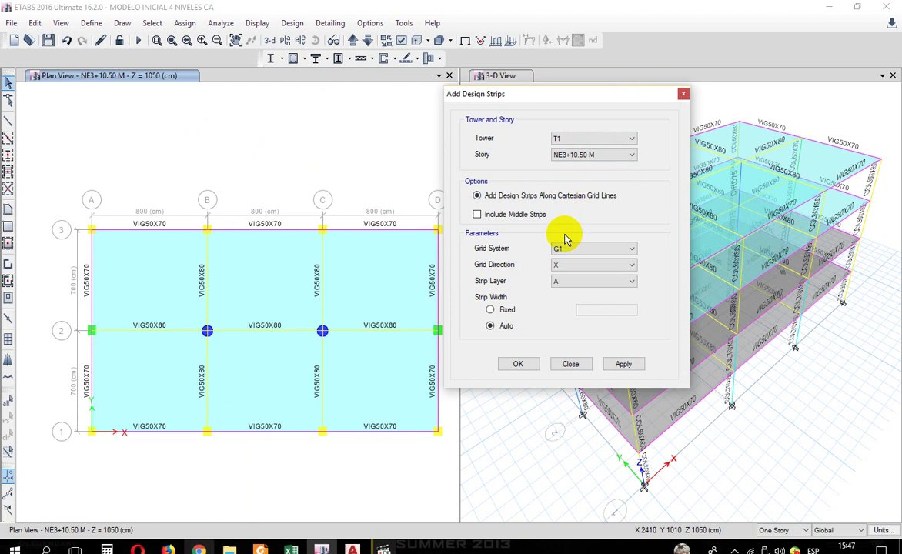
Apply design strips along the grid lines of system G1 in direction Y, on layer B with automatic width, and close the dialog.
left_click(576, 266)
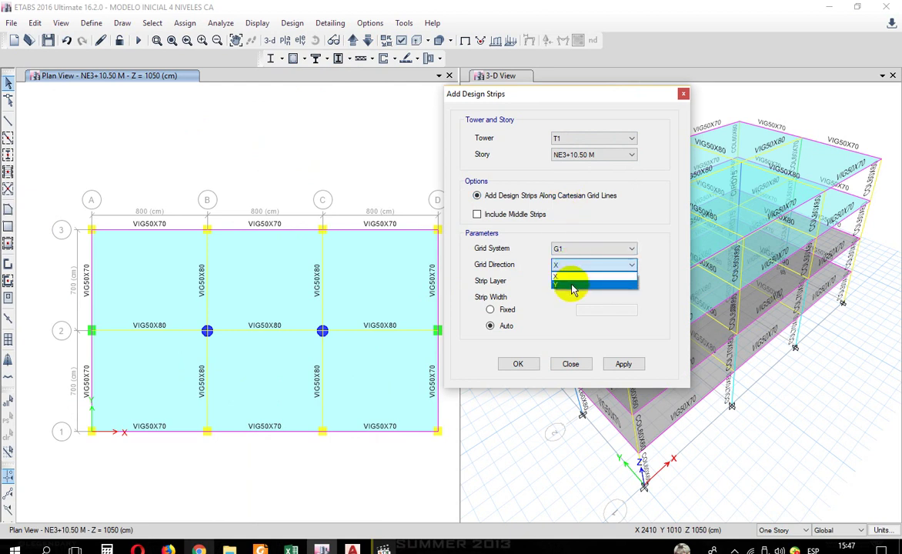
left_click(573, 286)
left_click(581, 281)
left_click(576, 296)
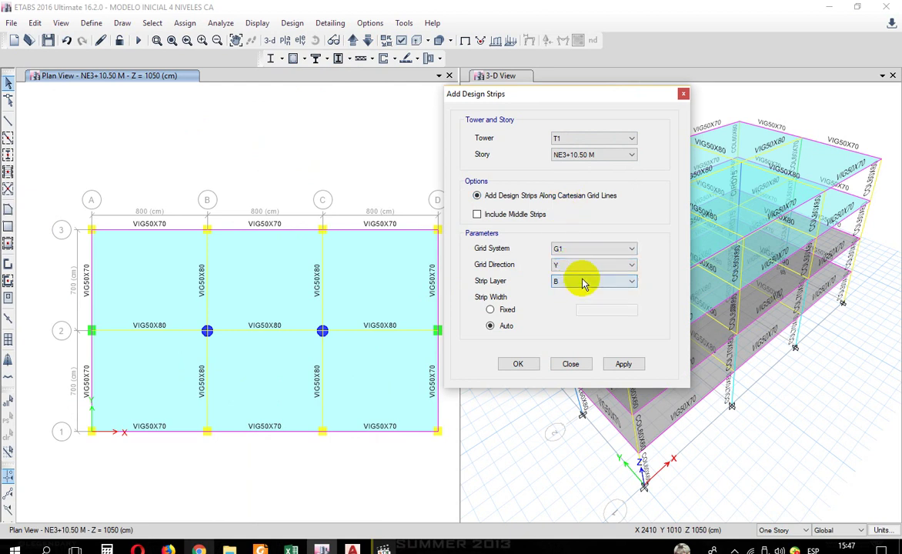
left_click(623, 364)
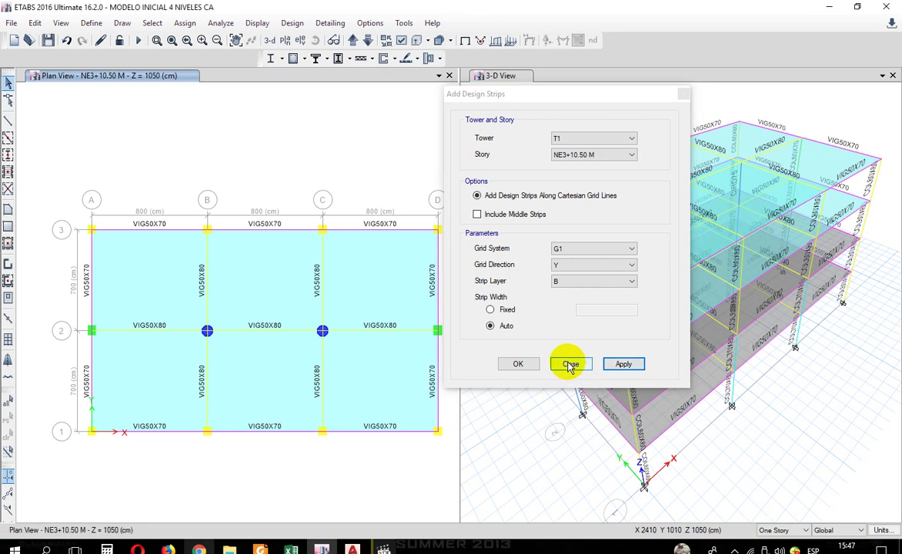
left_click(569, 367)
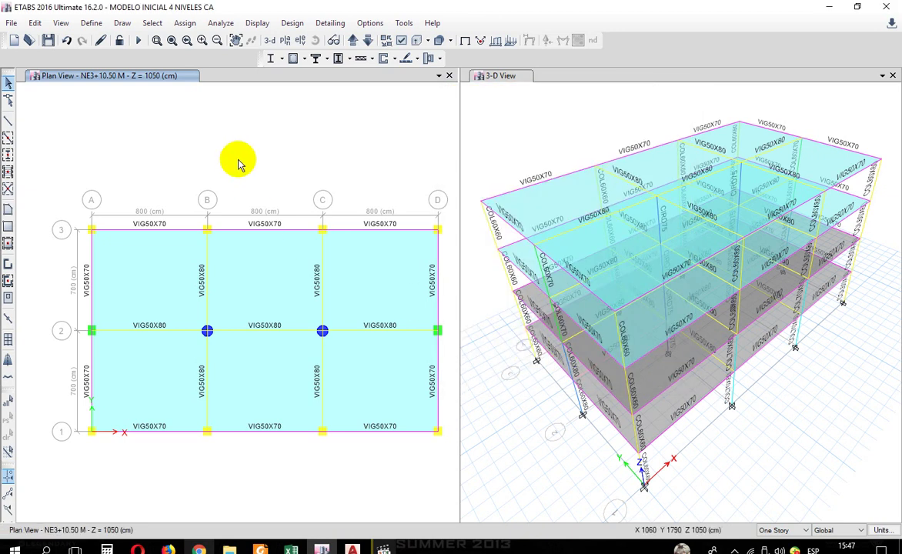
Check the plans of stories NE1+3.50 M and NE3+10.50 M for the added design strips.
left_click(367, 45)
left_click(367, 46)
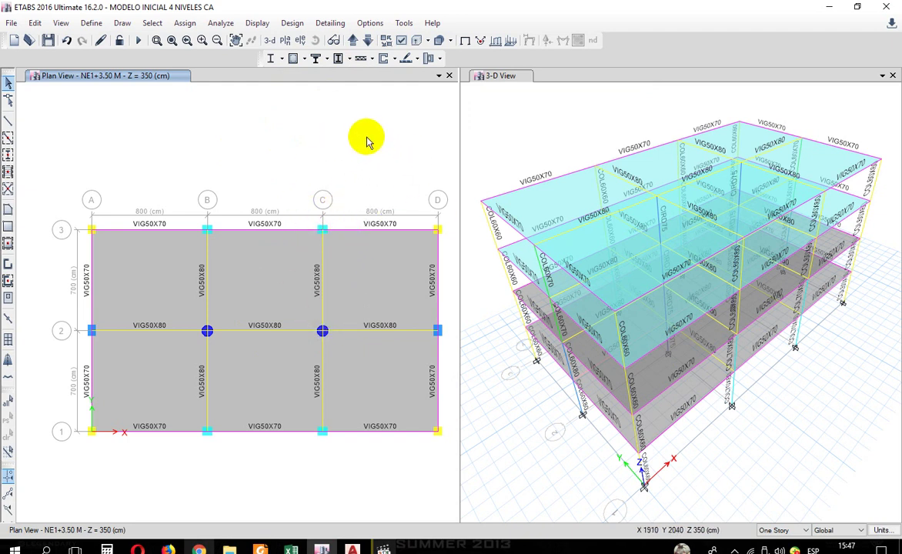
left_click(352, 42)
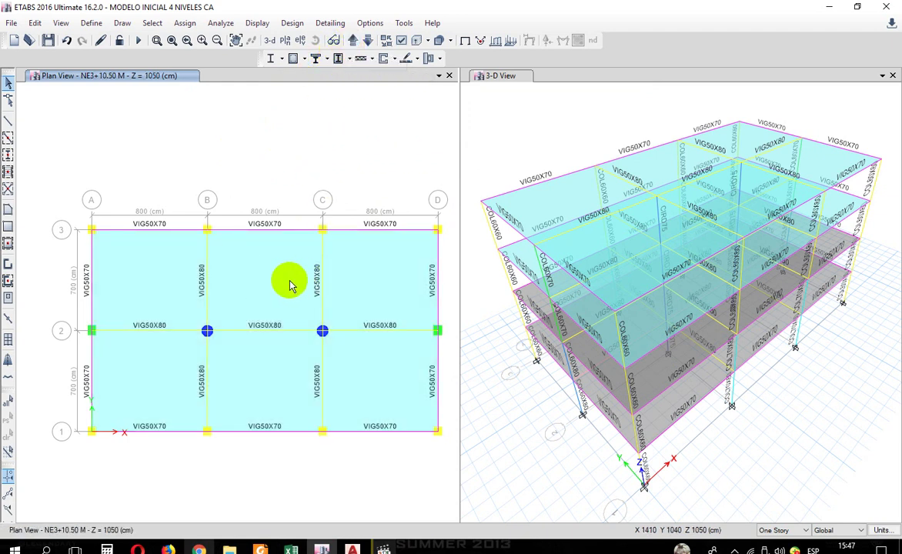
Apply the plan's view options with design strip layers A and B enabled, and close the dialog.
left_click(402, 43)
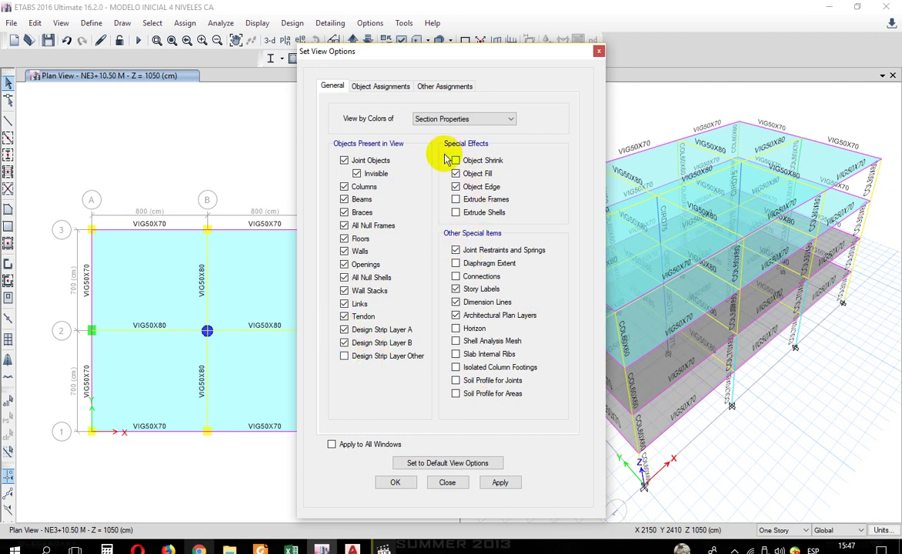
left_click_drag(434, 56, 587, 43)
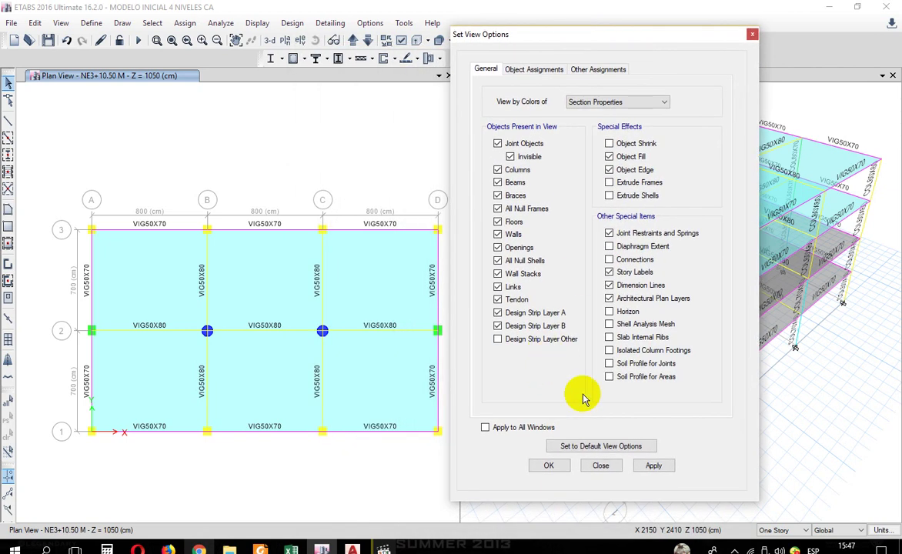
left_click(653, 465)
left_click(599, 465)
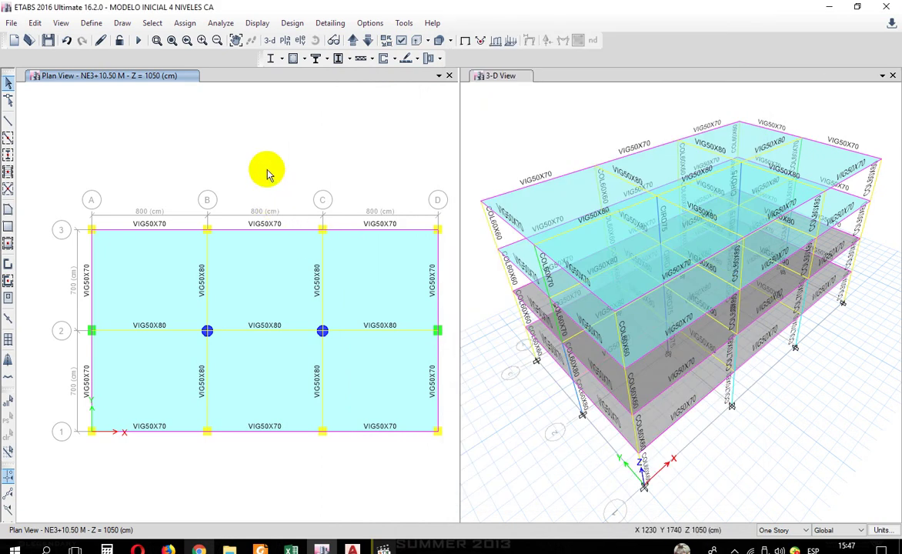
Show the plan of story NE1+3.50 M and open its view options.
left_click(368, 41)
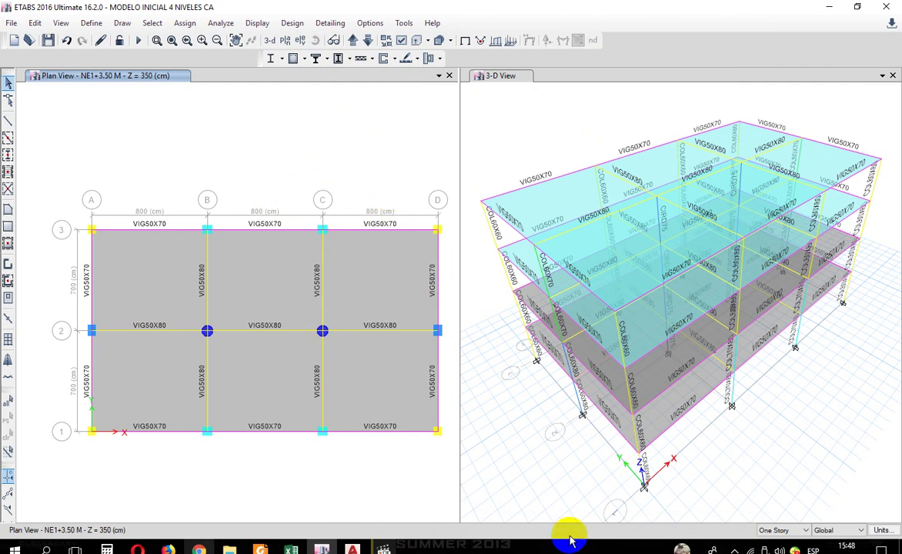
left_click(262, 24)
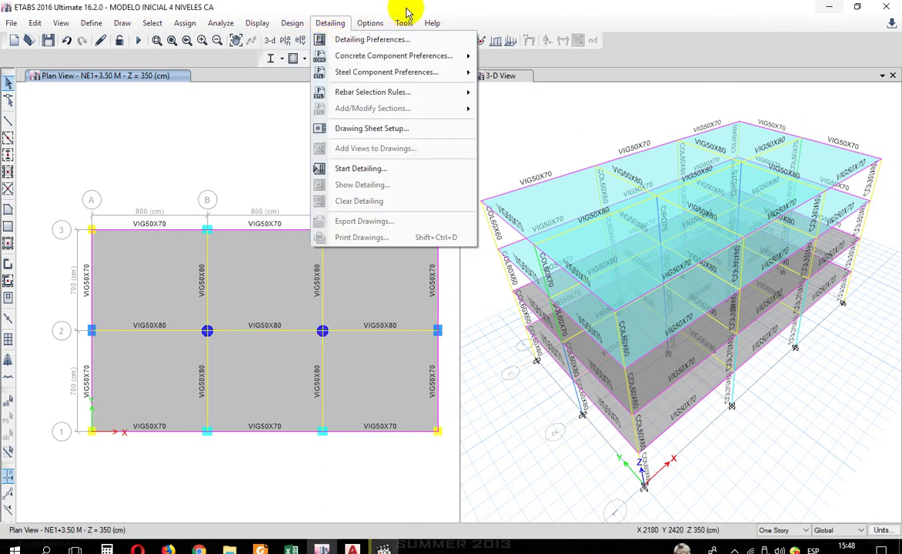
left_click(407, 10)
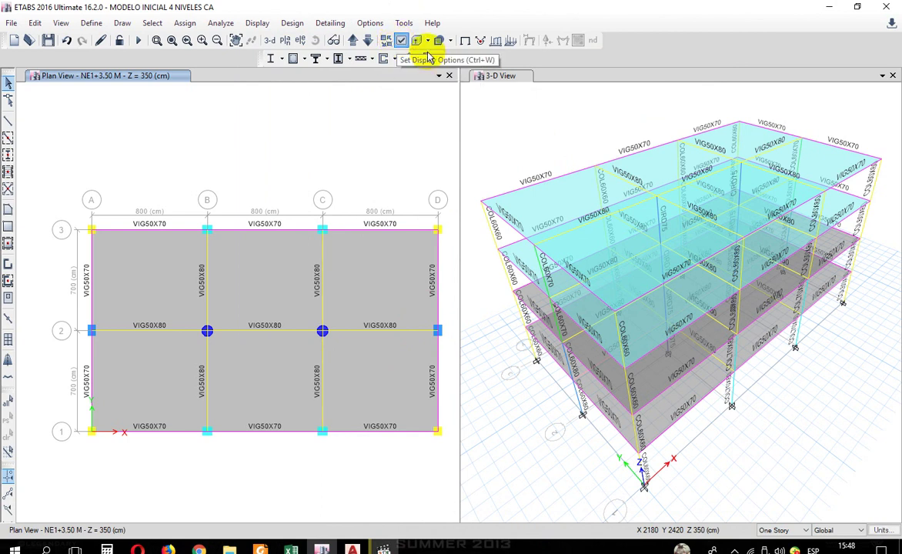
left_click(401, 45)
left_click(543, 70)
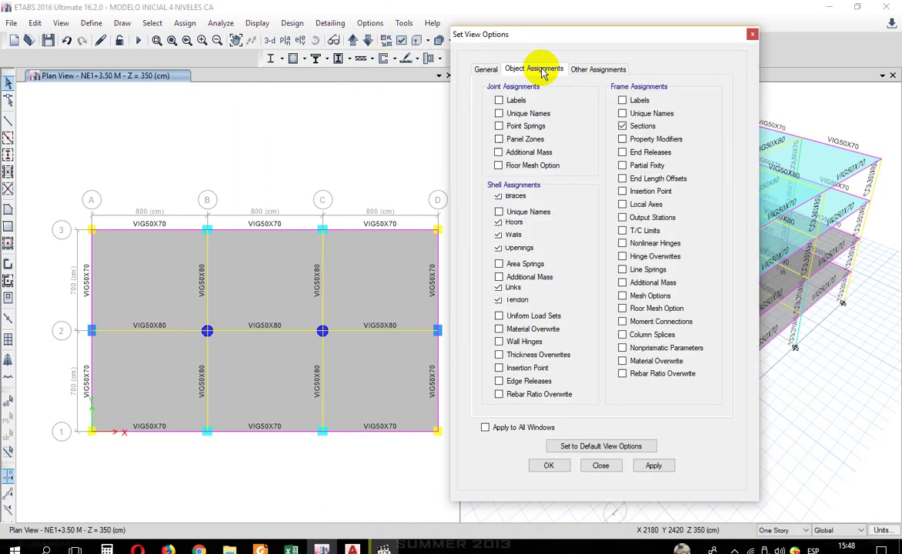
left_click_drag(539, 38, 243, 44)
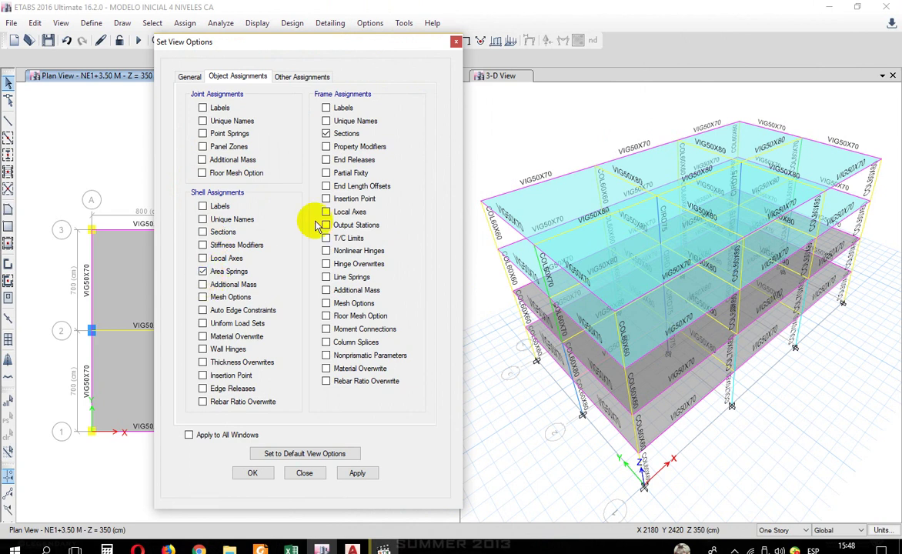
left_click(204, 273)
left_click(203, 271)
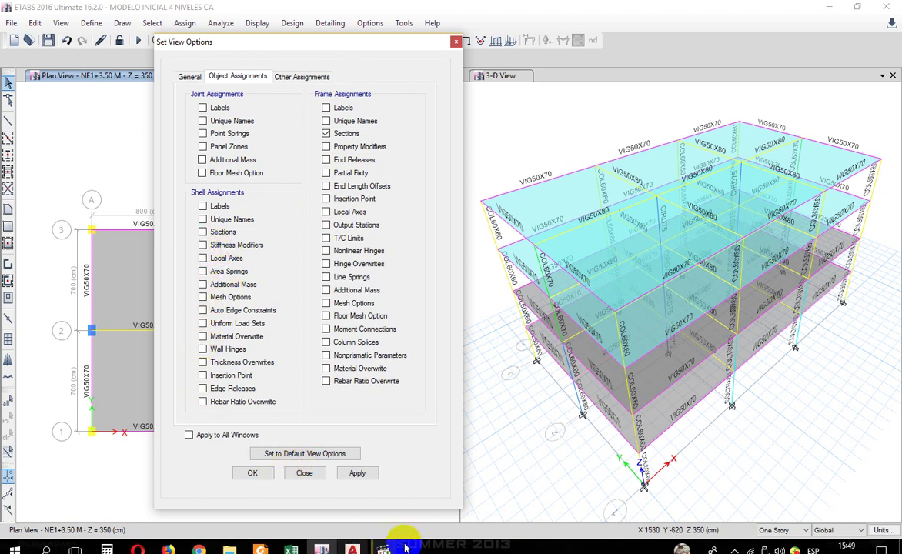
Enable Show Width for the design strip objects in the plan, apply it and close the view options.
left_click(308, 77)
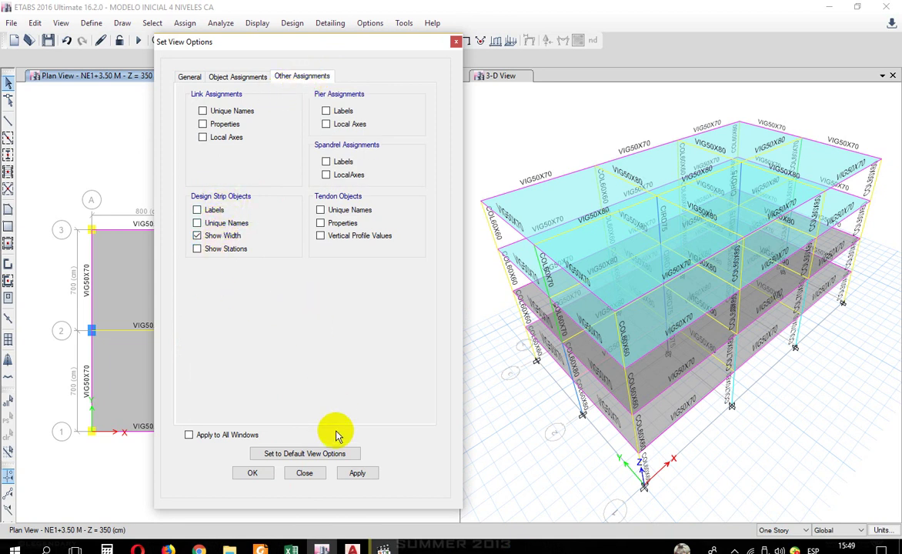
left_click(355, 473)
left_click(305, 474)
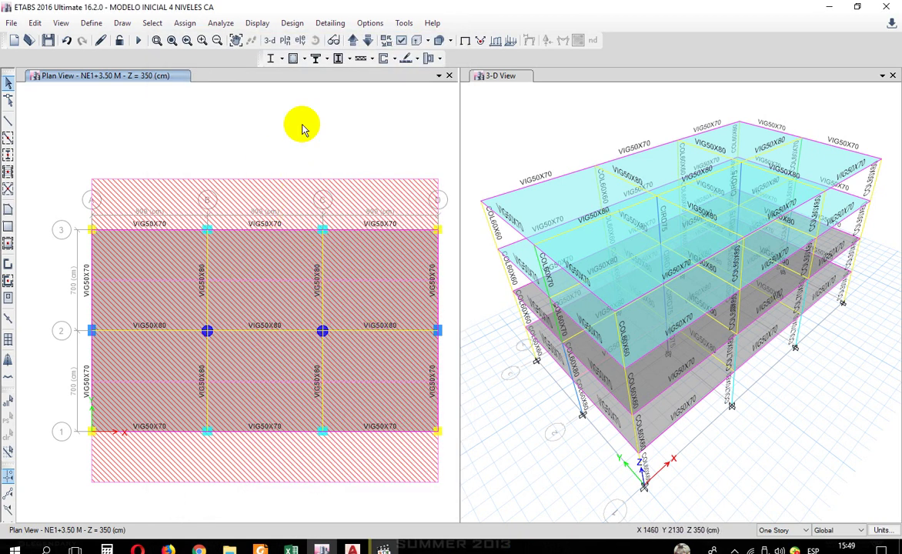
Examine the design strip widths on the plans of stories NE2, NE3 and NE1 and in the default 3D view.
left_click(355, 45)
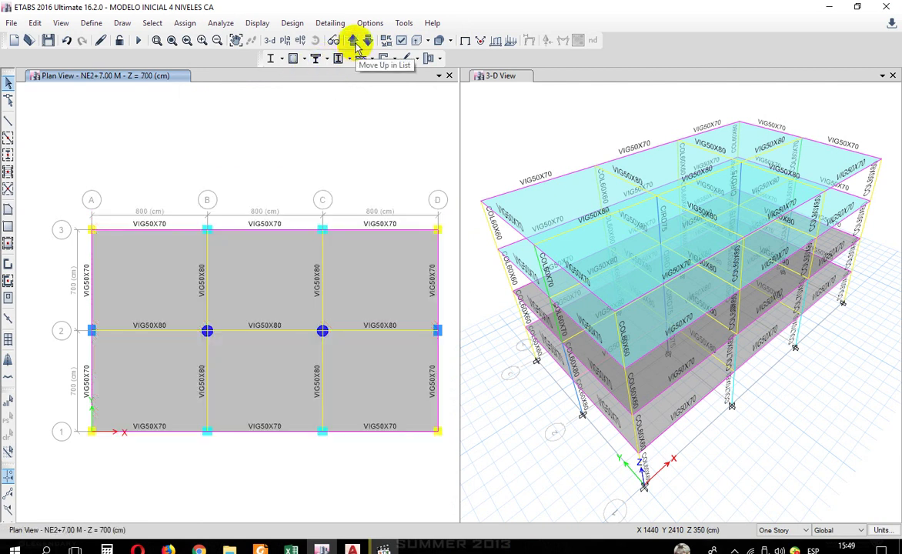
left_click(356, 45)
scroll(208, 154, "down", 3)
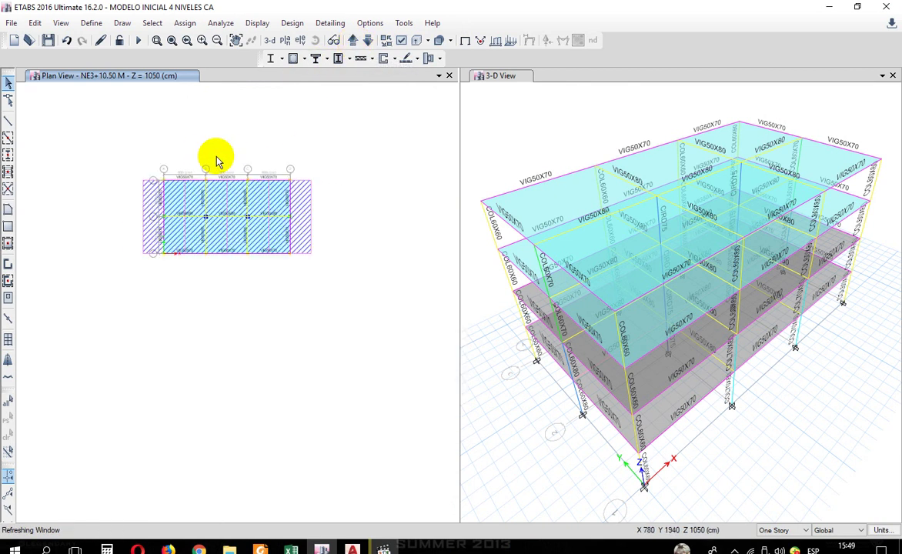
scroll(217, 170, "up", 3)
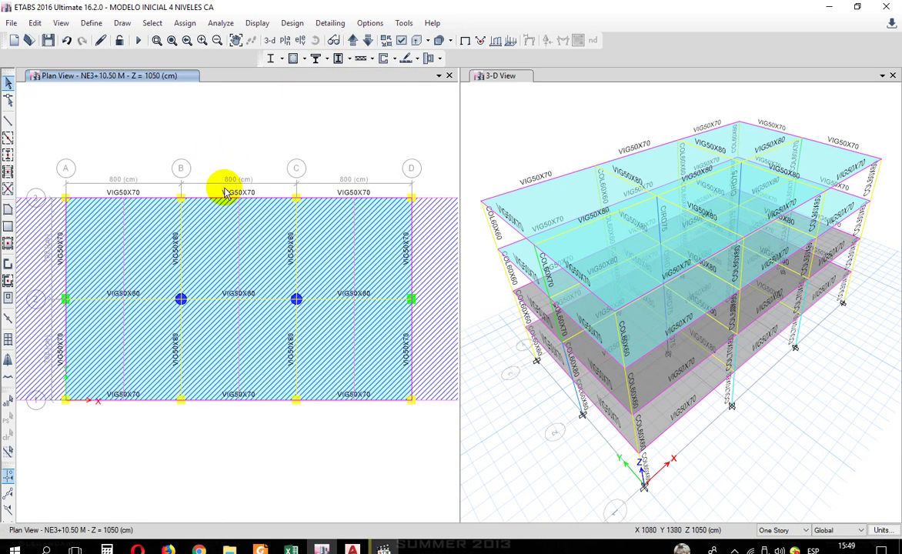
left_click(365, 42)
left_click(365, 41)
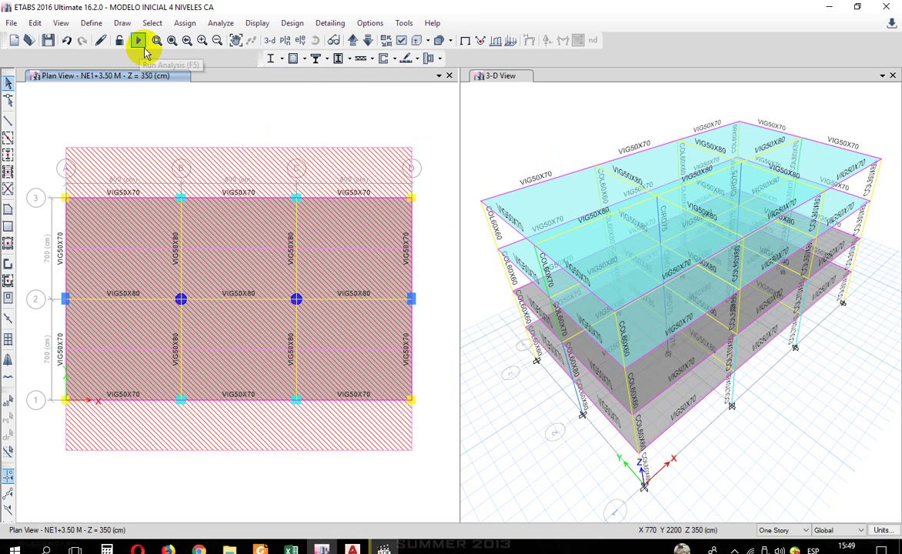
left_click(270, 45)
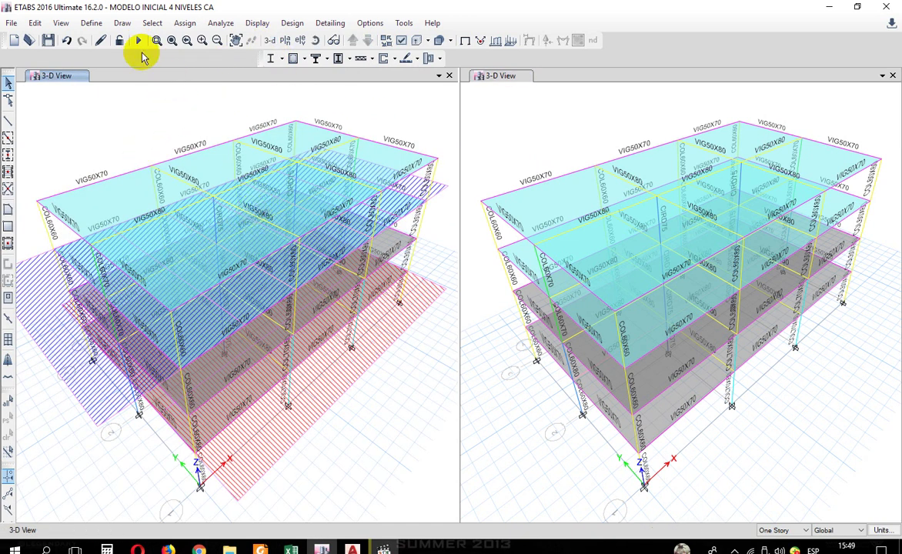
Run the analysis of the model and show the undeformed shape.
left_click(139, 40)
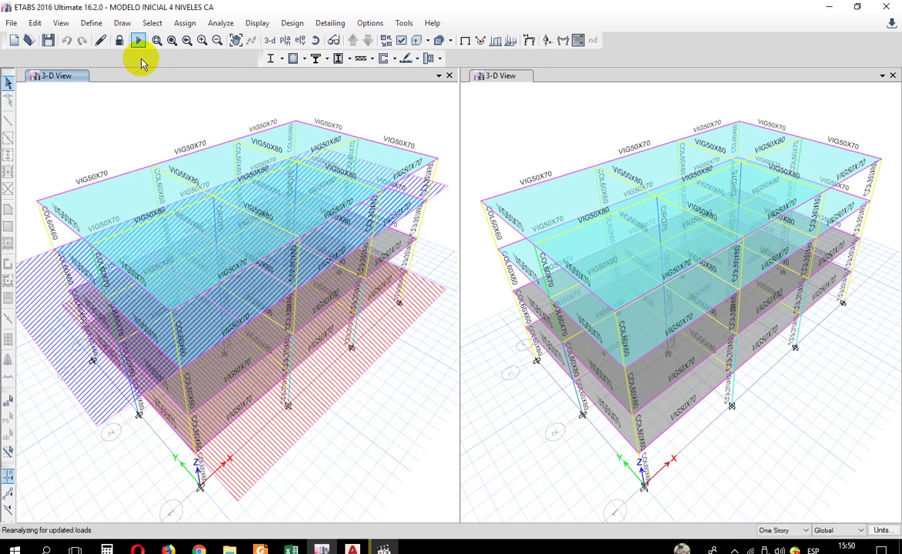
left_click(138, 41)
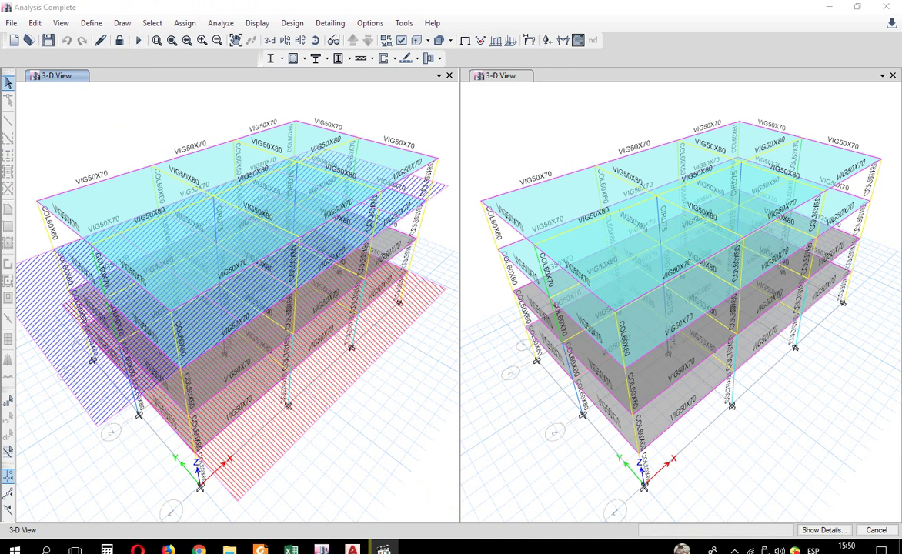
left_click(464, 41)
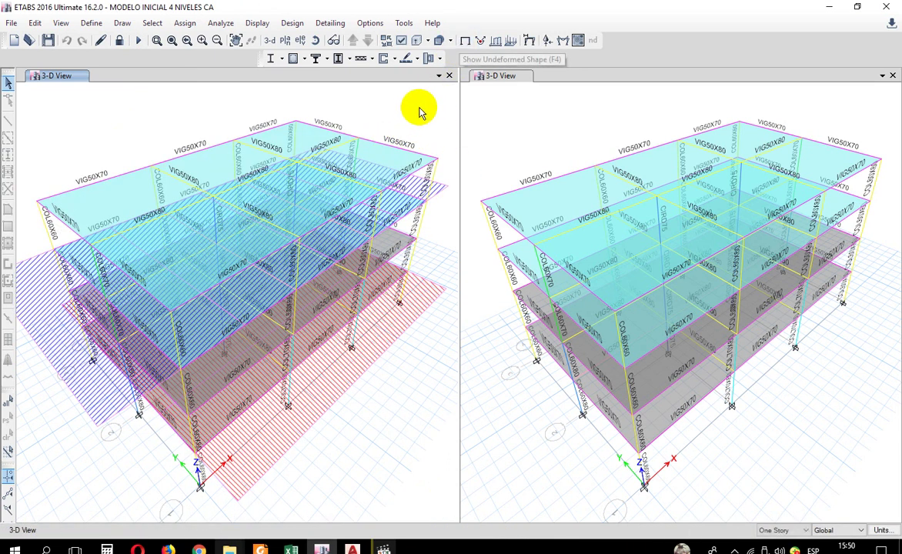
Open the concrete slab design preferences and set the top and bottom clear covers for slabs to 2.5 cm.
left_click(292, 24)
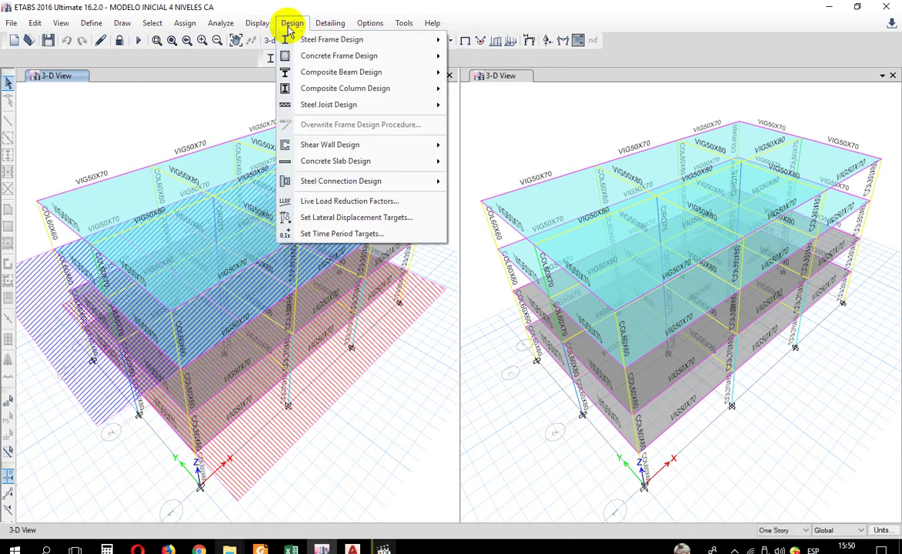
mouse_move(287, 72)
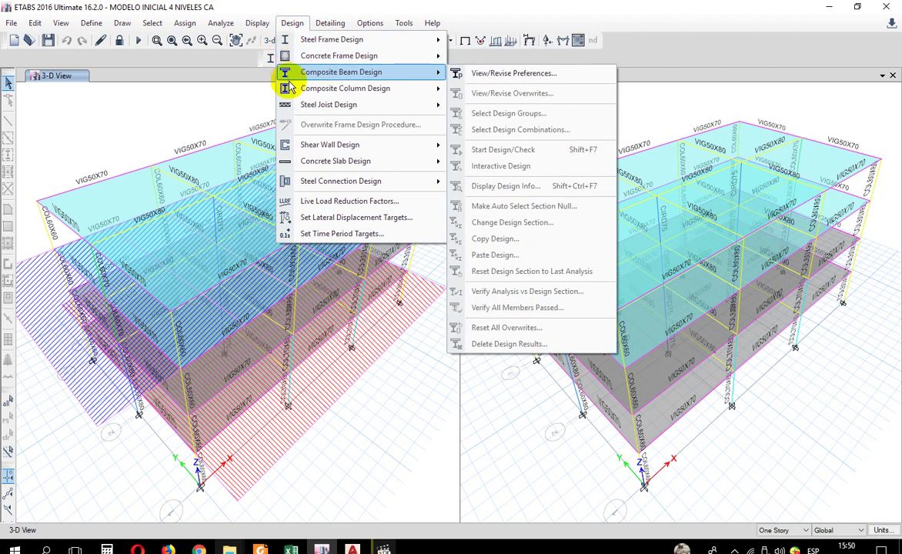
mouse_move(362, 161)
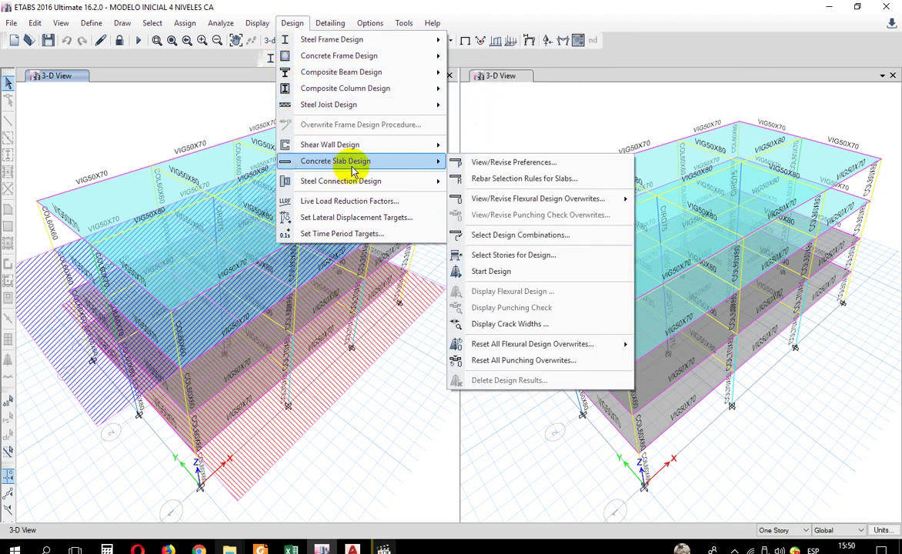
left_click(473, 165)
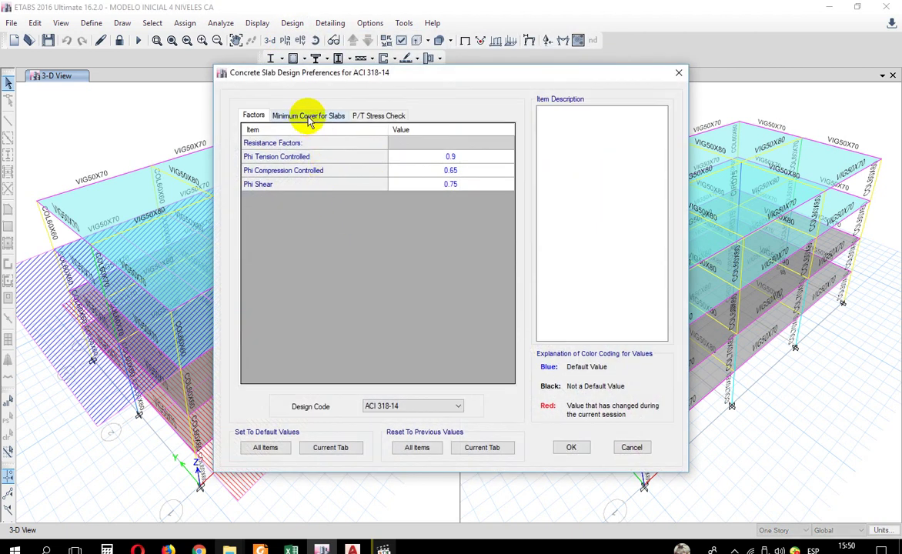
left_click(308, 115)
type("2.5")
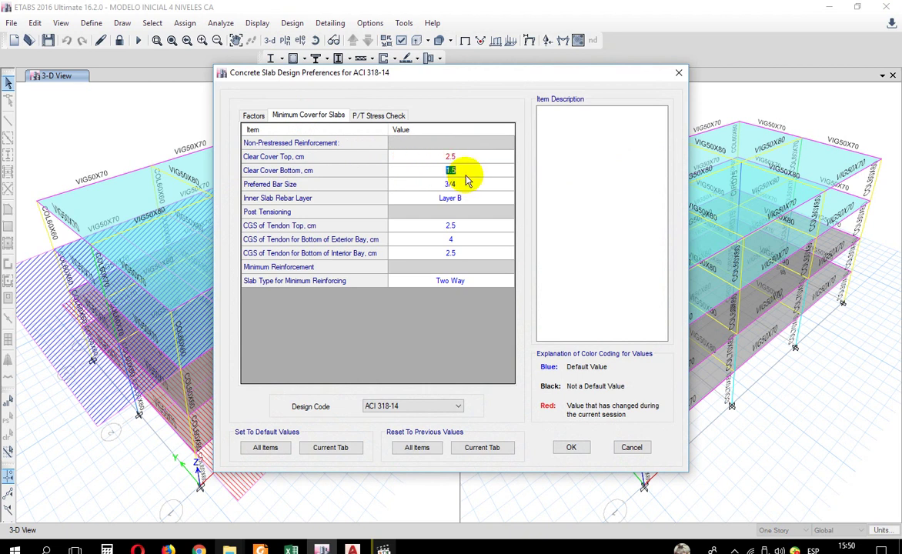
Set the preferred bar size to 1/2 and the inner slab rebar layer to Layer A.
left_click(448, 192)
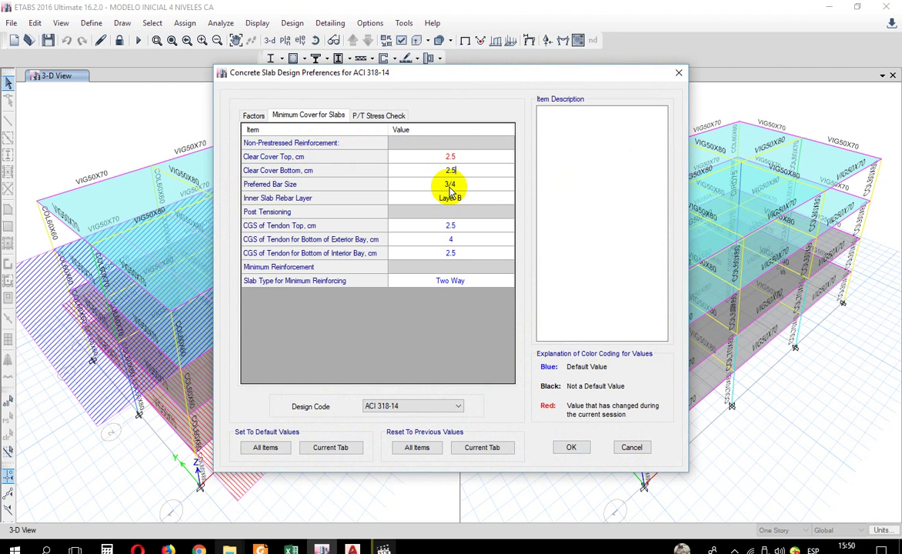
left_click(456, 188)
left_click(466, 189)
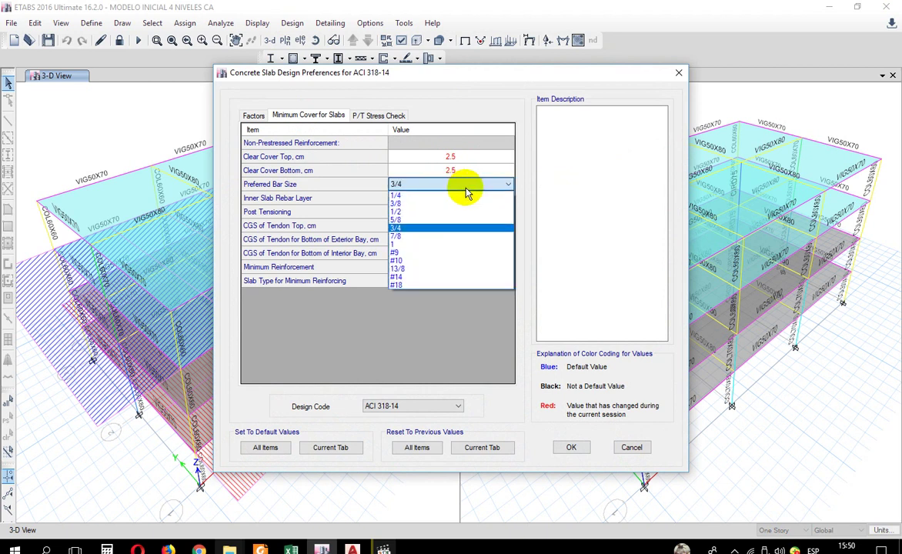
left_click(421, 213)
left_click(432, 198)
left_click(438, 202)
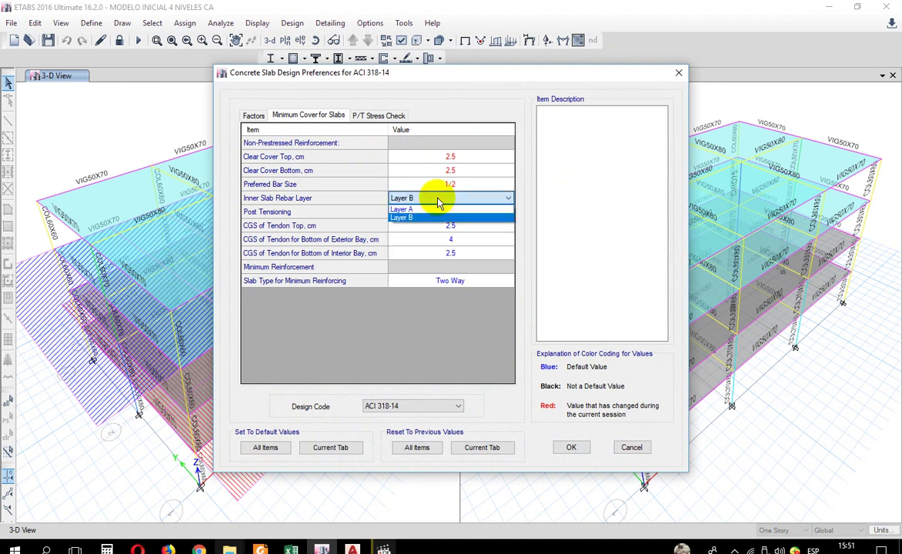
left_click(438, 209)
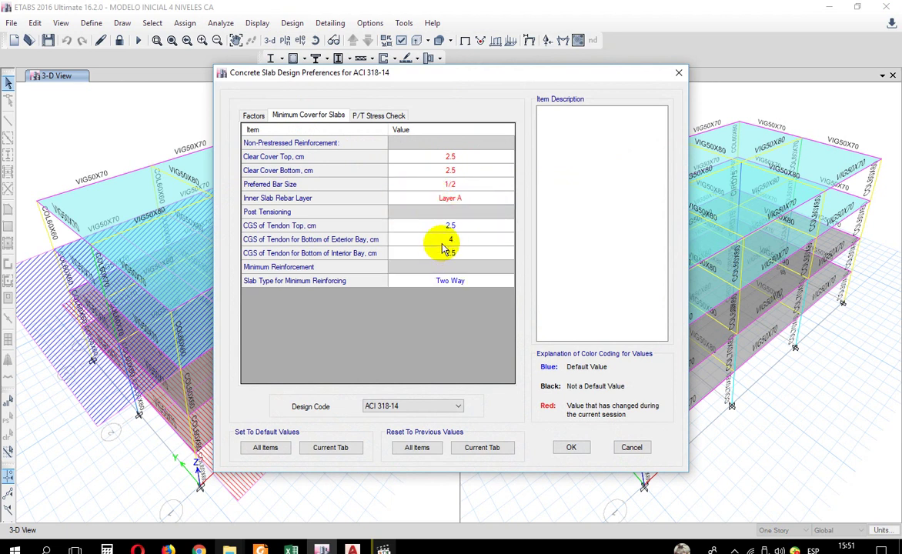
Keep the slab type Two Way, review the P/T stress check and resistance factor settings, and accept the slab design preferences.
left_click(452, 287)
left_click(456, 297)
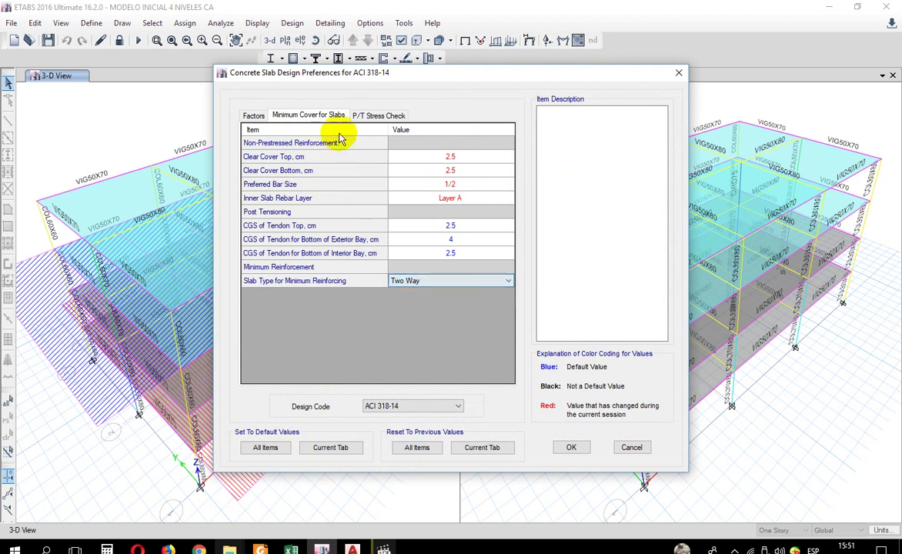
left_click(368, 116)
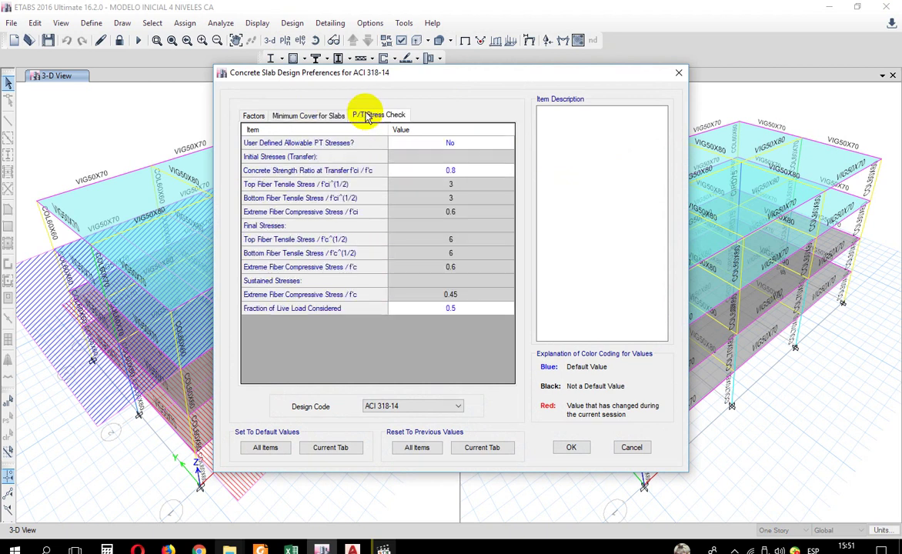
left_click(300, 116)
left_click(253, 116)
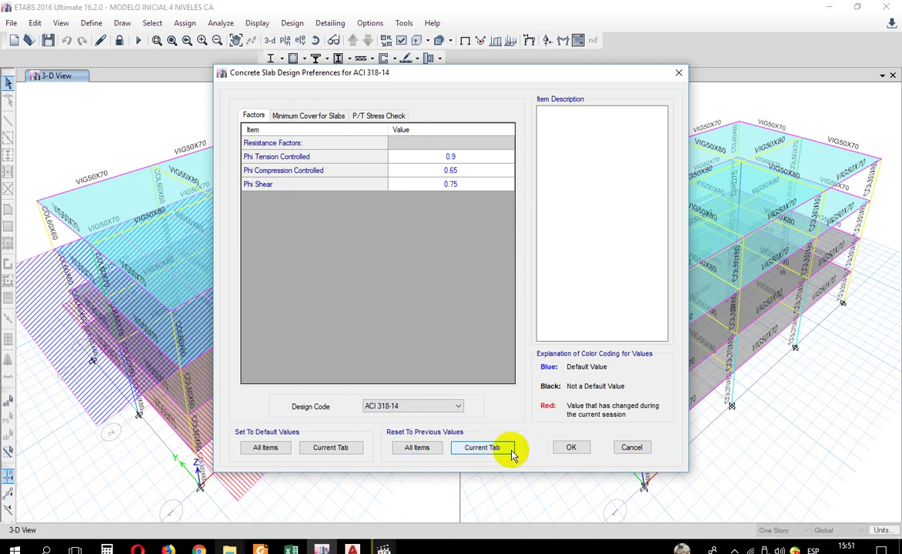
left_click(570, 447)
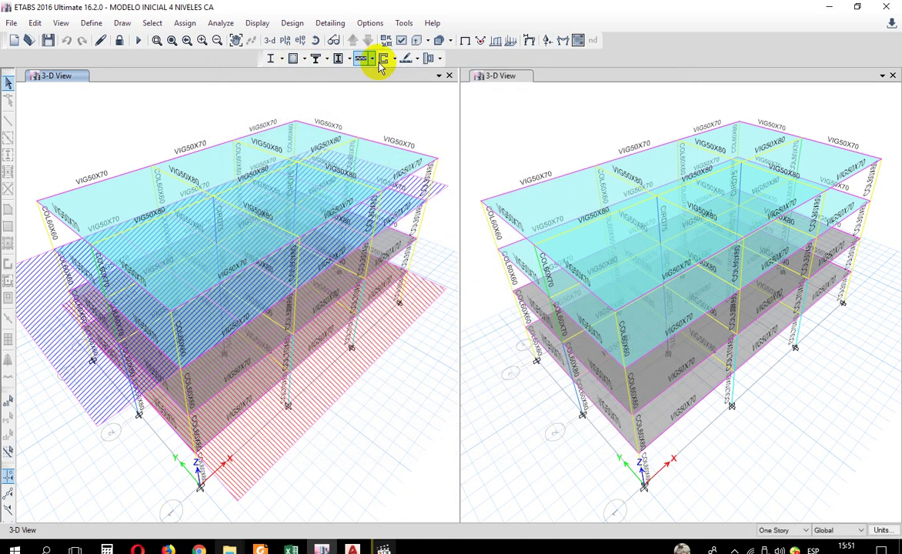
Open the slab design combination selection and add ENVOLVENTE ESTATICA as the strength design combination.
left_click(417, 59)
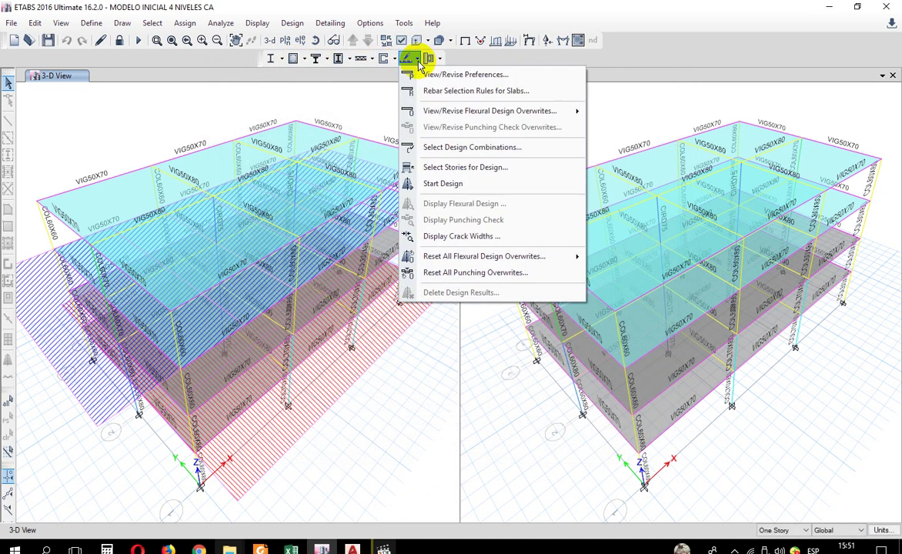
left_click(467, 148)
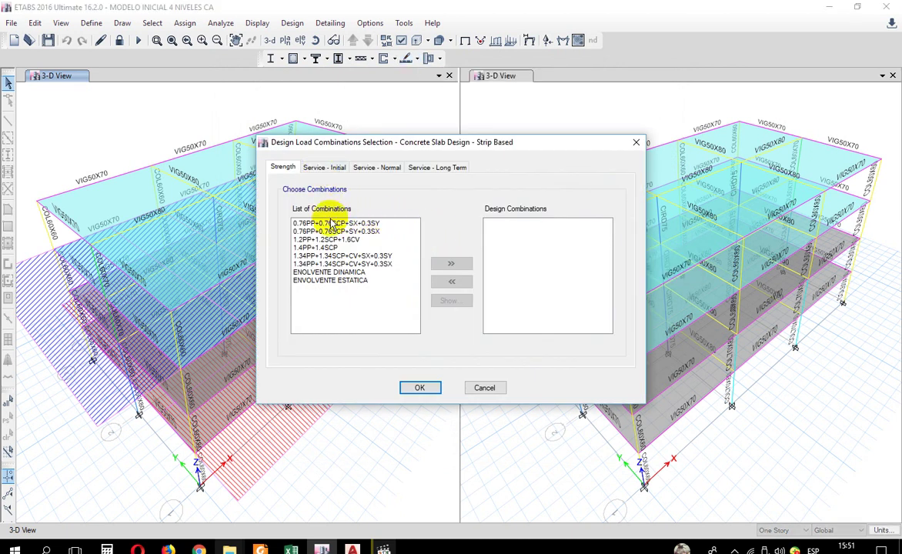
left_click(346, 281)
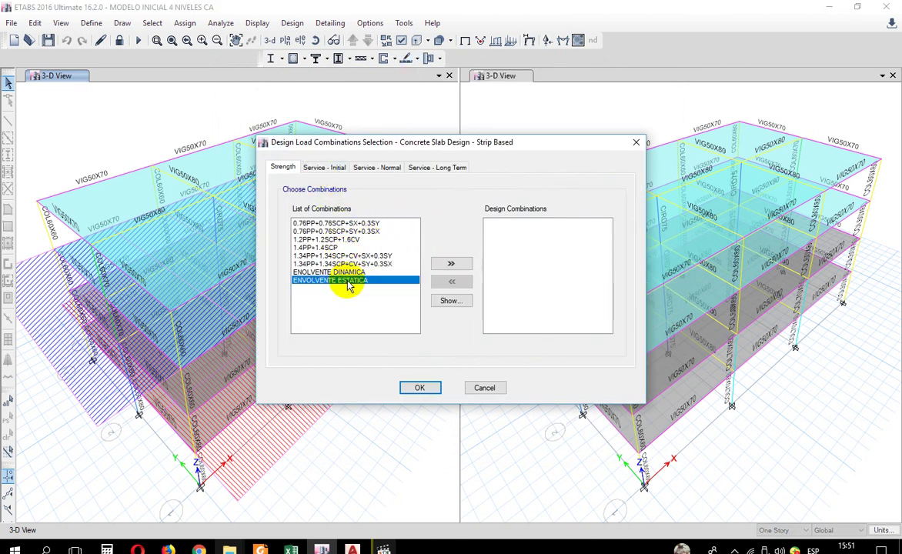
left_click(450, 266)
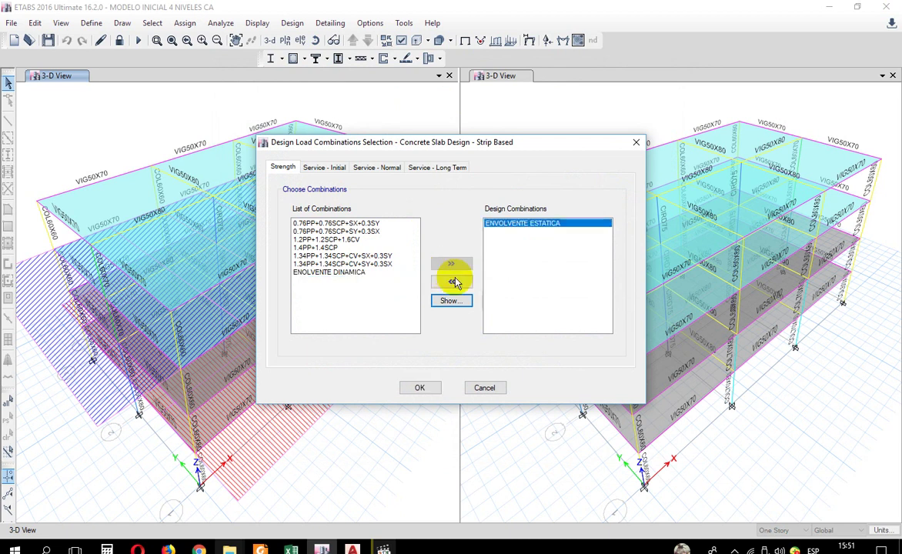
Assign ENVOLVENTE ESTATICA to the initial and normal service design combinations and accept the selection.
left_click(316, 168)
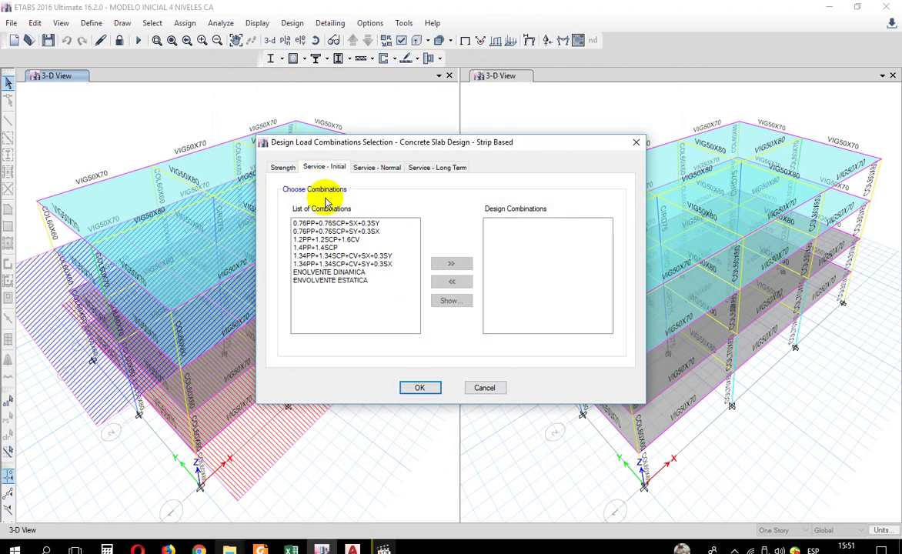
left_click(337, 282)
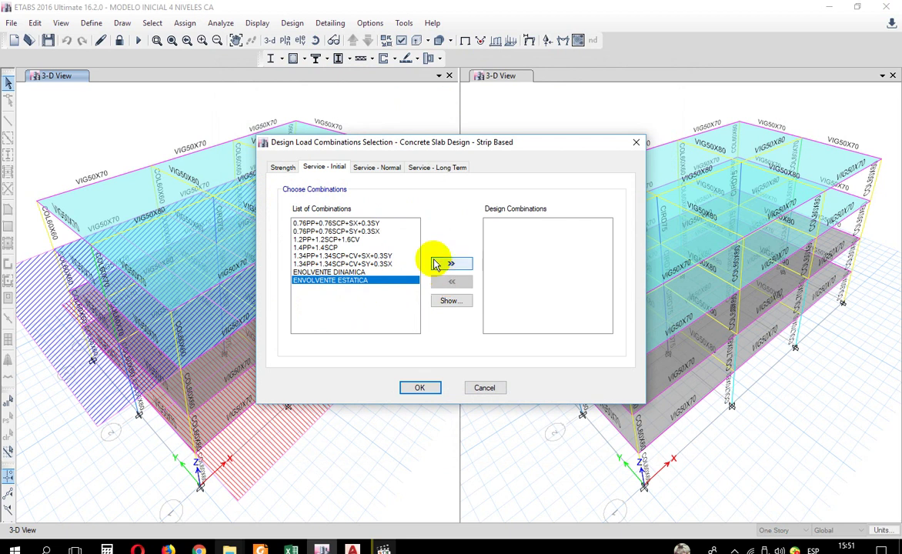
left_click(379, 173)
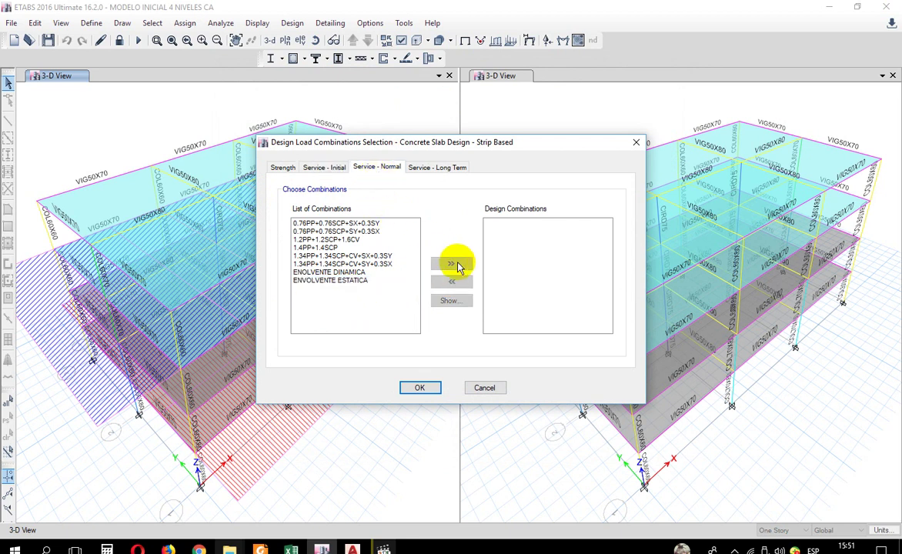
left_click(351, 281)
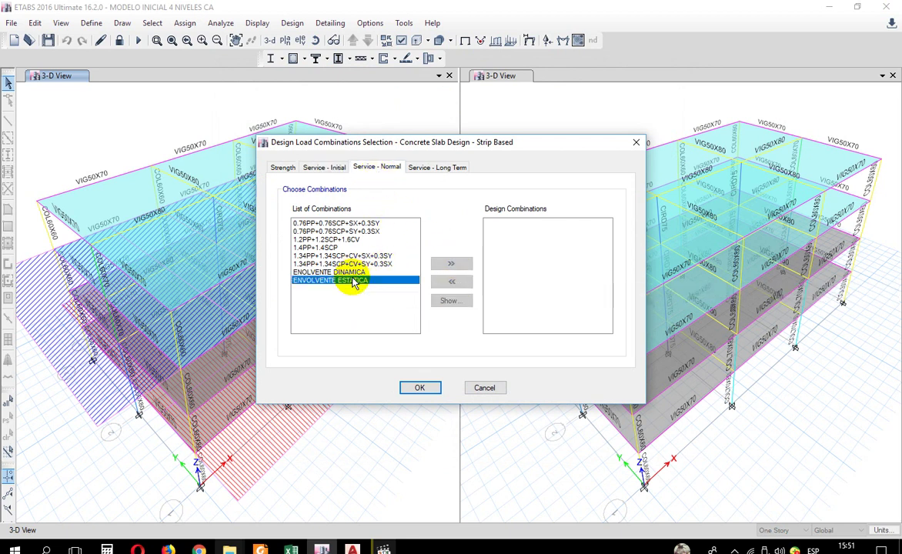
left_click(454, 264)
left_click(283, 167)
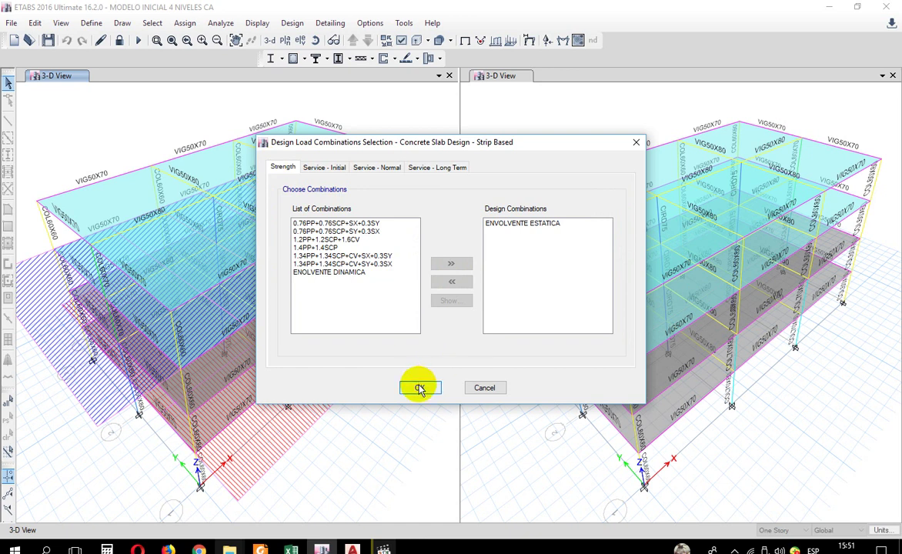
left_click(419, 388)
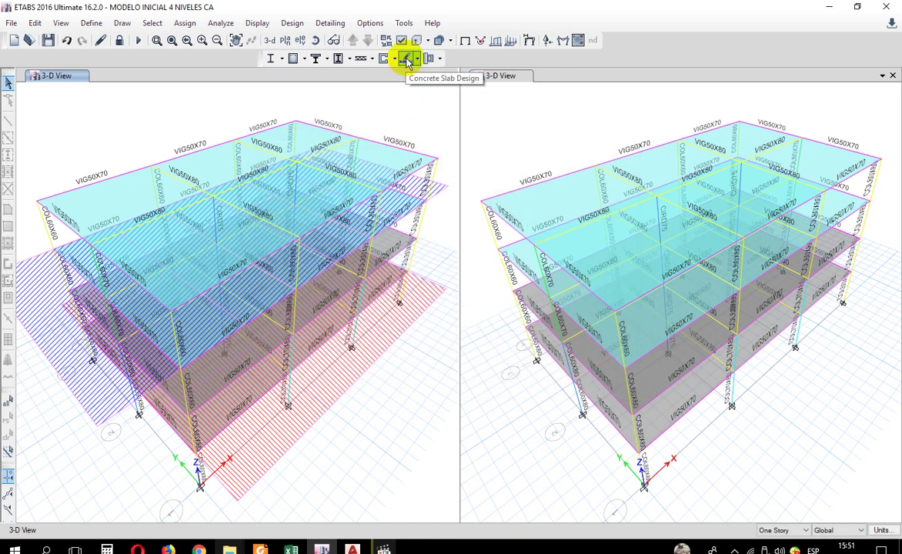
Select stories NE1+3.50 M and NE3+10.50 M for slab design and start the concrete slab design.
left_click(415, 60)
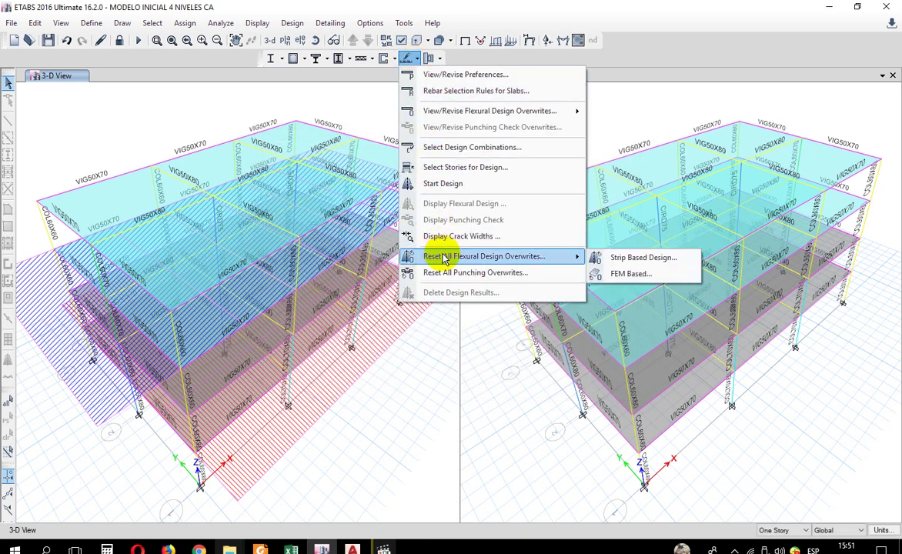
left_click(471, 167)
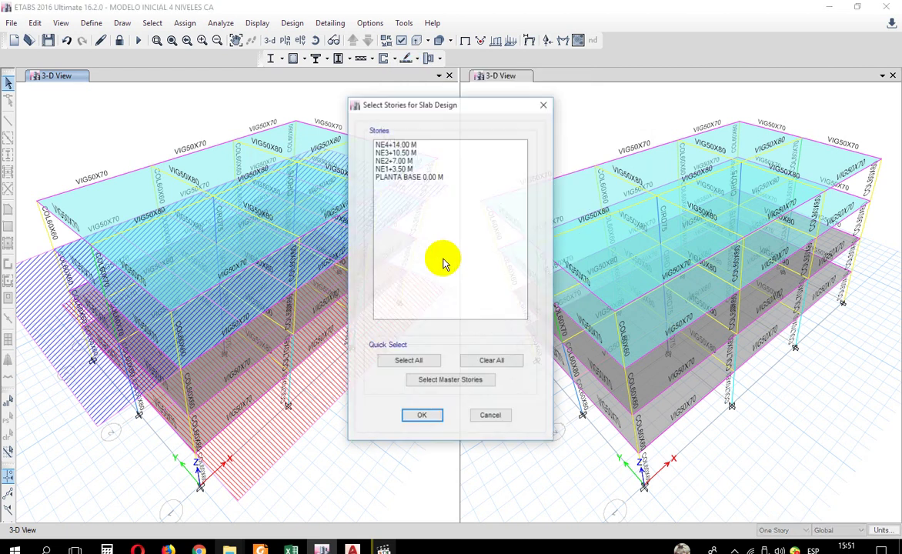
left_click(404, 168)
left_click(400, 153, "ctrl")
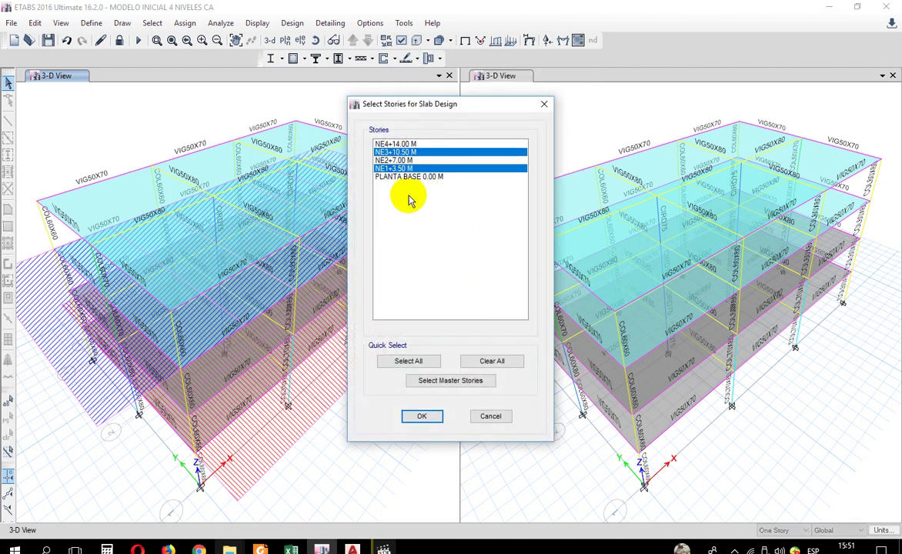
left_click(427, 418)
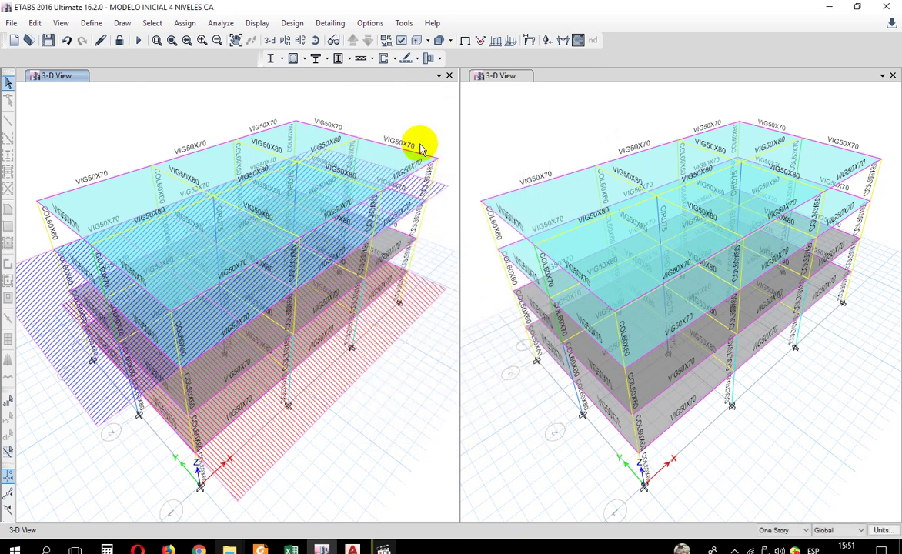
left_click(416, 59)
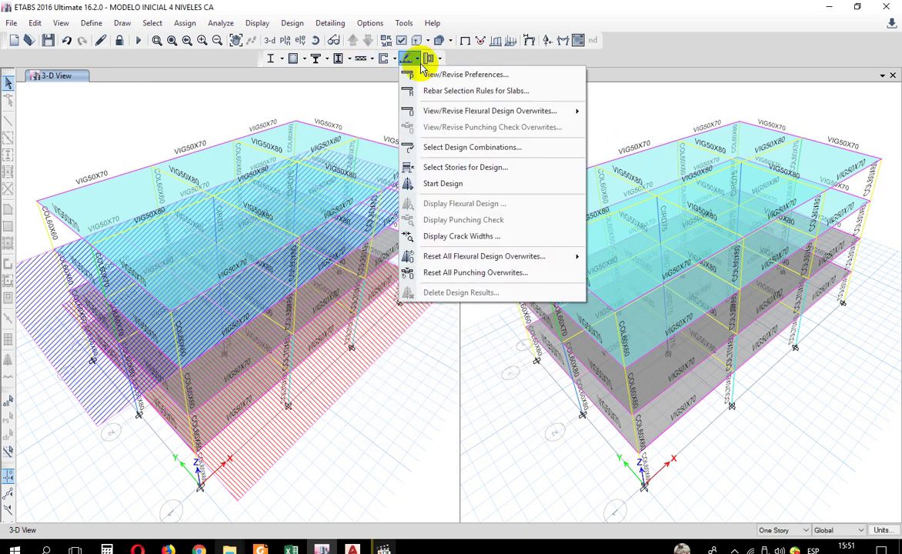
left_click(434, 186)
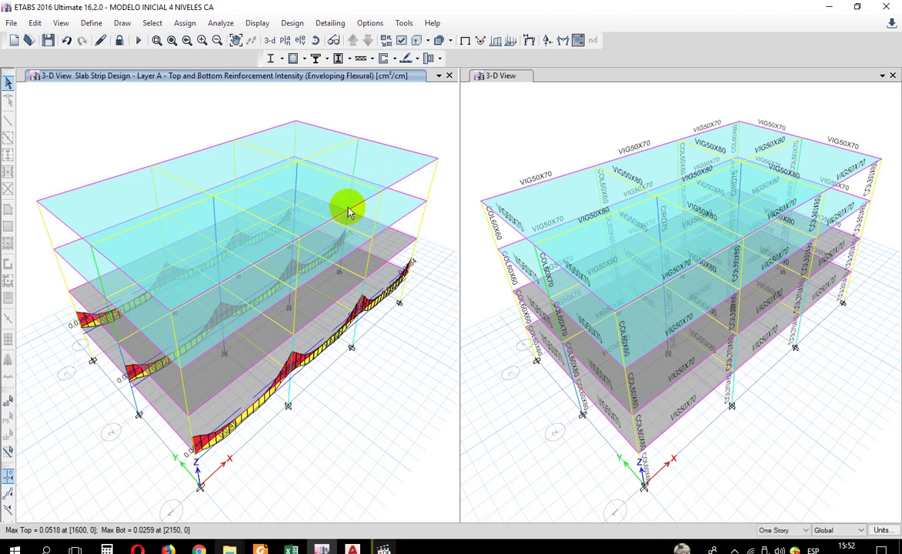
Show the slab strip reinforcement results in the plan view of story NE1+3.50 M.
left_click(299, 41)
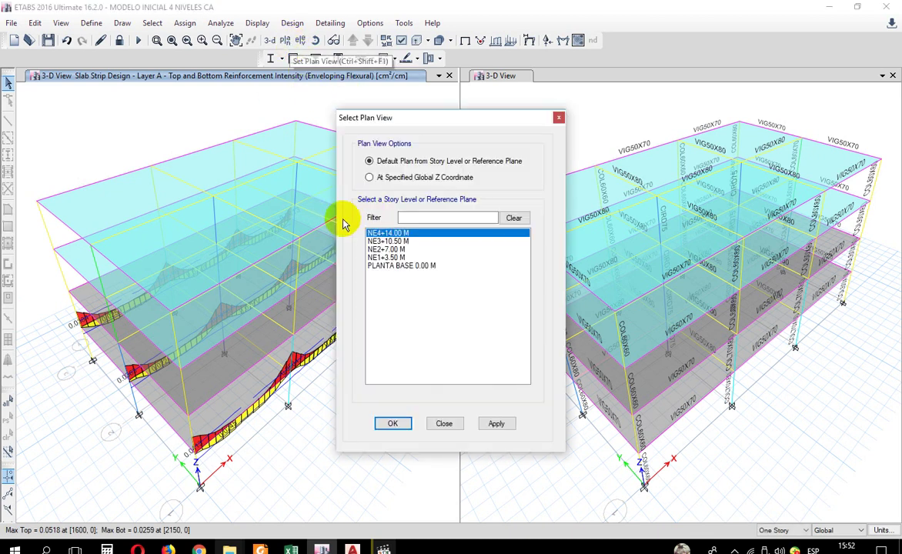
left_click(389, 257)
left_click(497, 423)
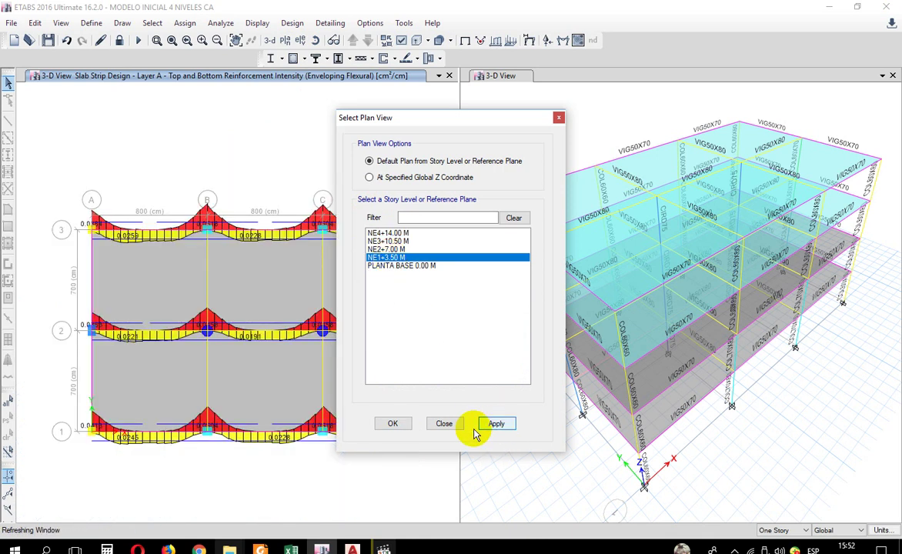
left_click(444, 423)
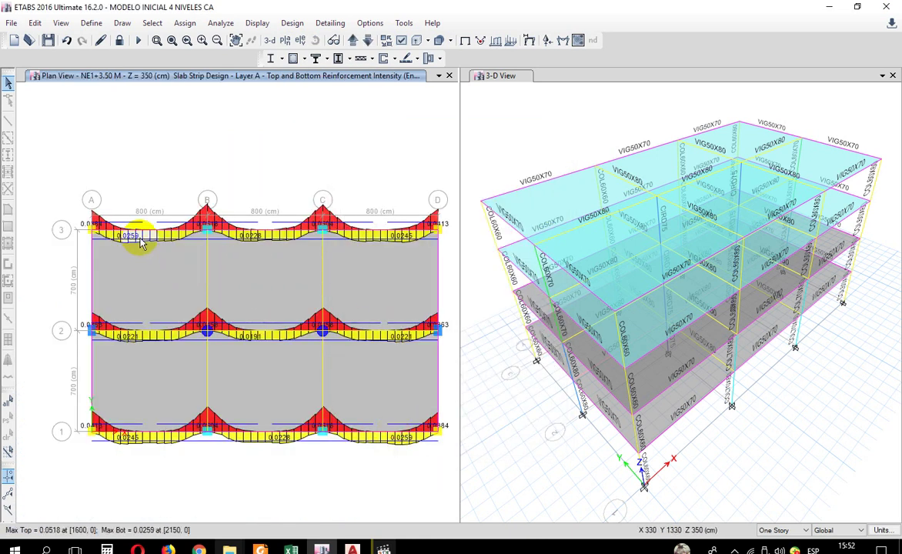
Open the design details of the strip along grid line 3 to examine its moment and longitudinal reinforcement diagrams.
mouse_move(281, 229)
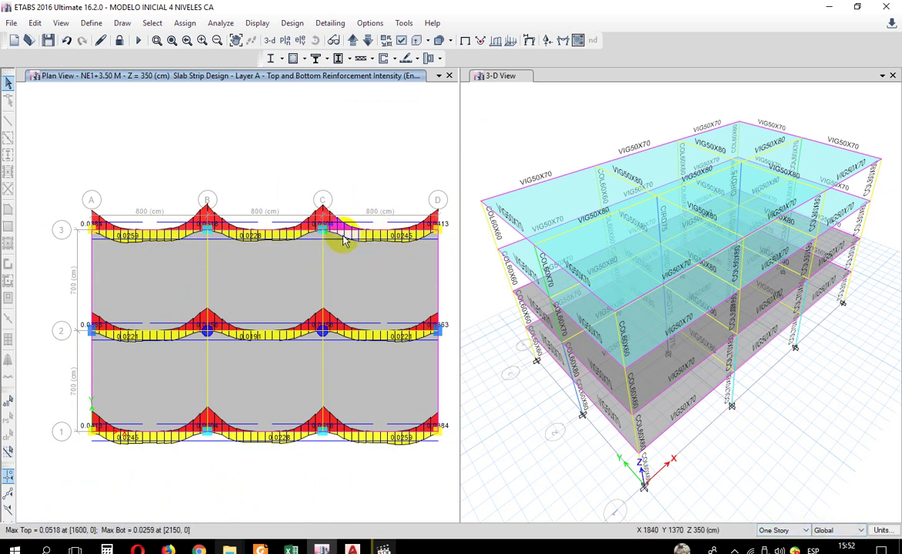
scroll(317, 252, "up", 3)
scroll(290, 226, "down", 3)
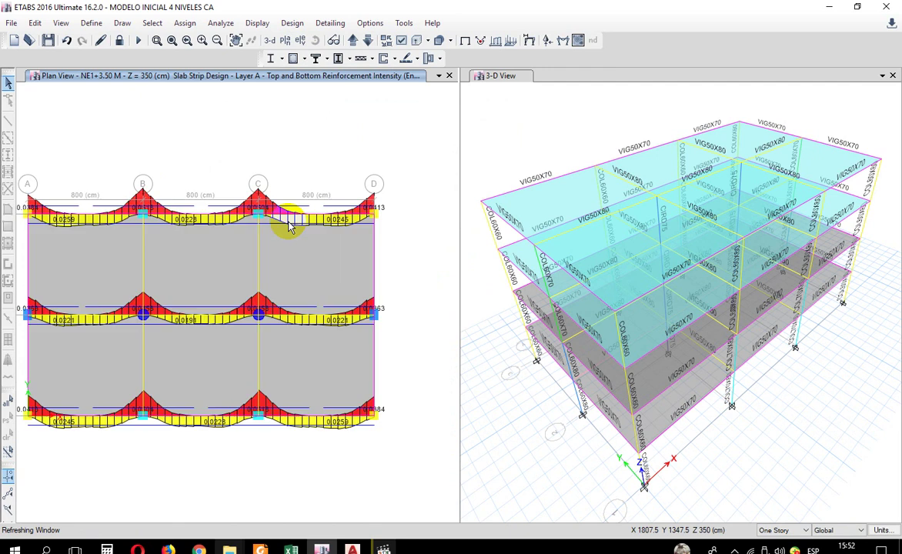
right_click(256, 205)
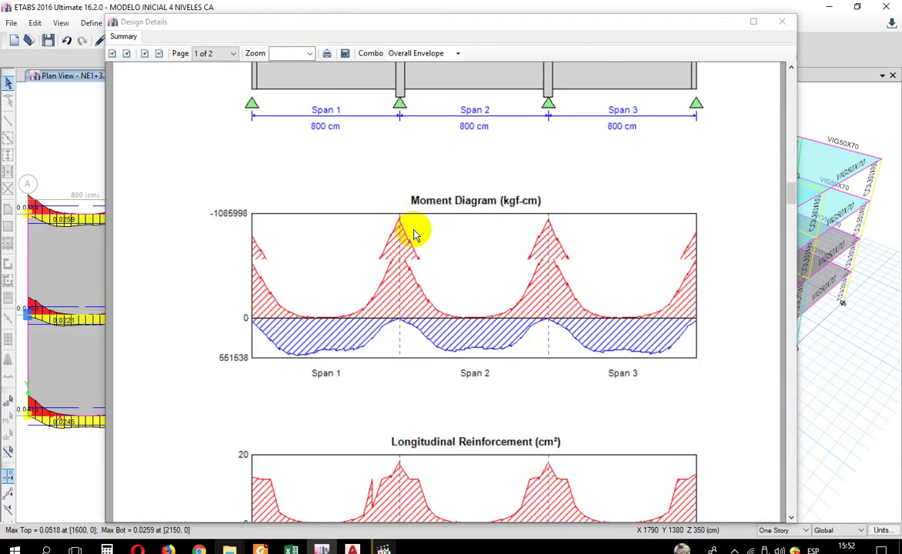
Review the design report of the strip along grid line 3, covering its properties, spans, moment diagram and longitudinal reinforcement.
left_click_drag(598, 24, 598, 17)
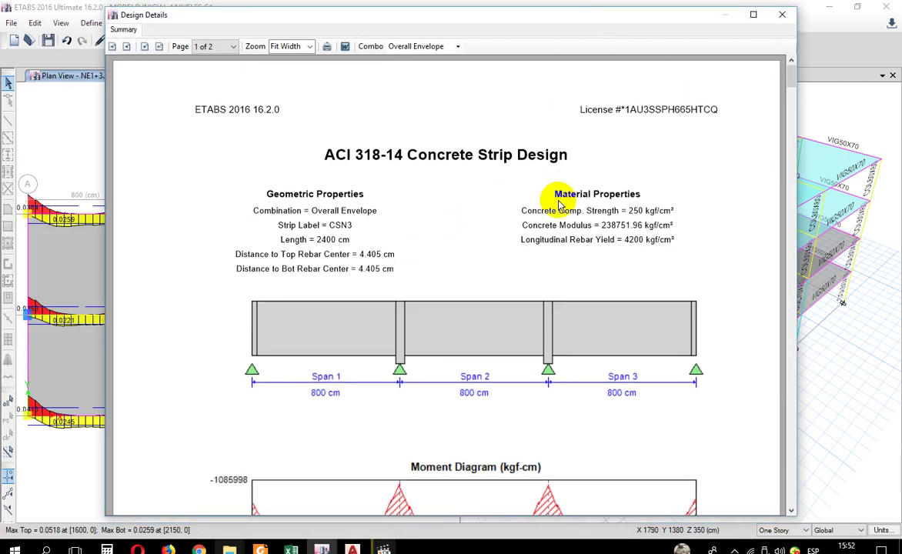
scroll(464, 244, "down", 1)
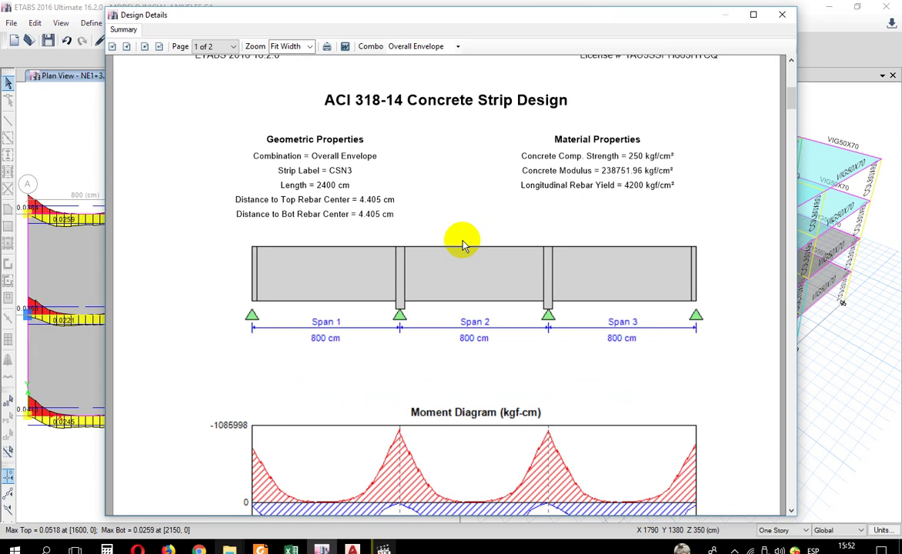
scroll(461, 232, "down", 1)
scroll(595, 163, "up", 2)
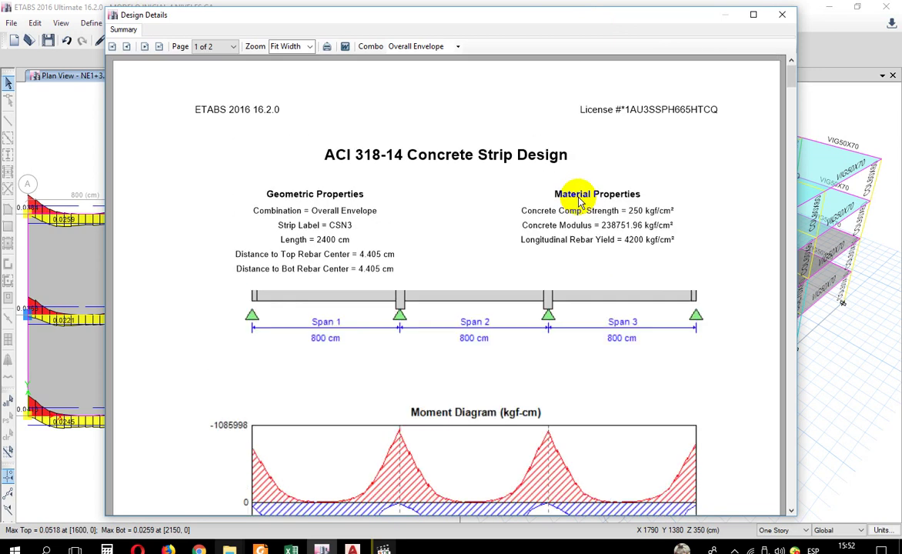
scroll(585, 248, "down", 3)
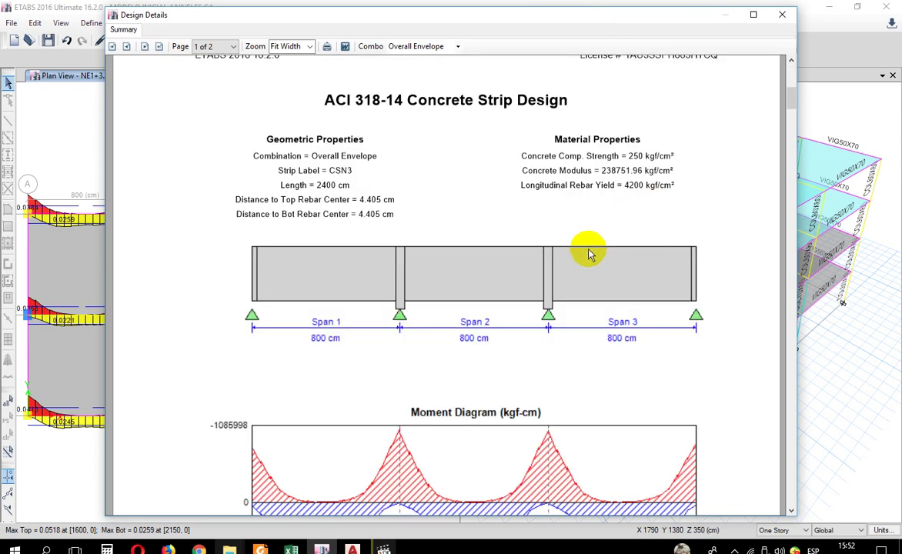
scroll(579, 256, "down", 5)
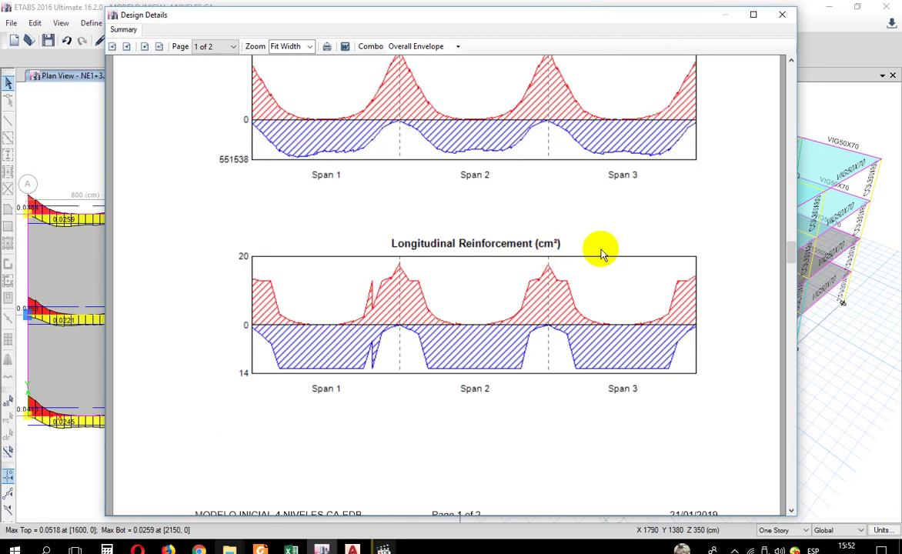
scroll(604, 242, "down", 8)
scroll(603, 236, "up", 3)
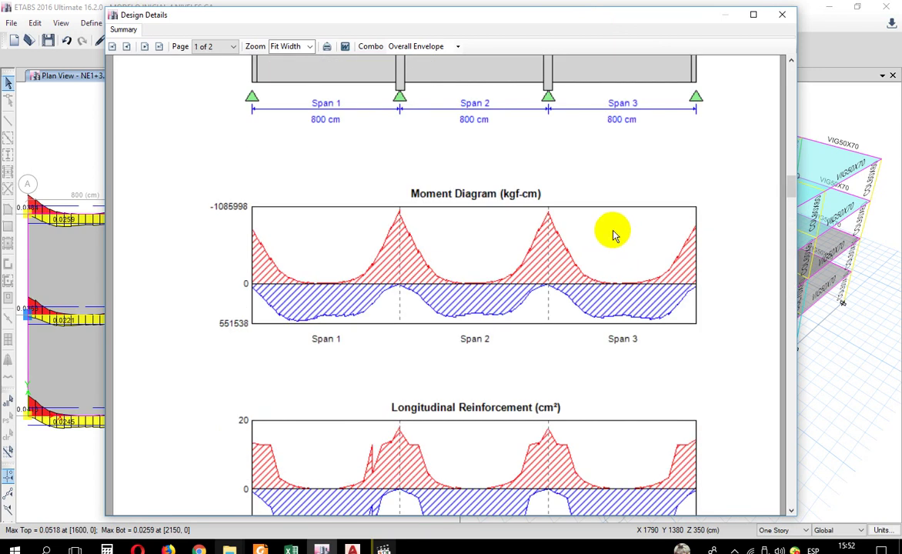
left_click(754, 14)
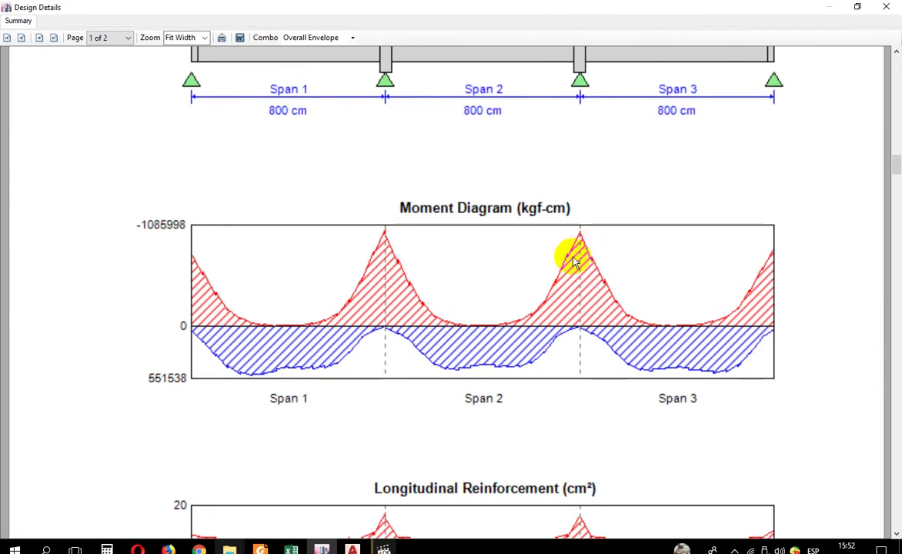
scroll(574, 262, "down", 10)
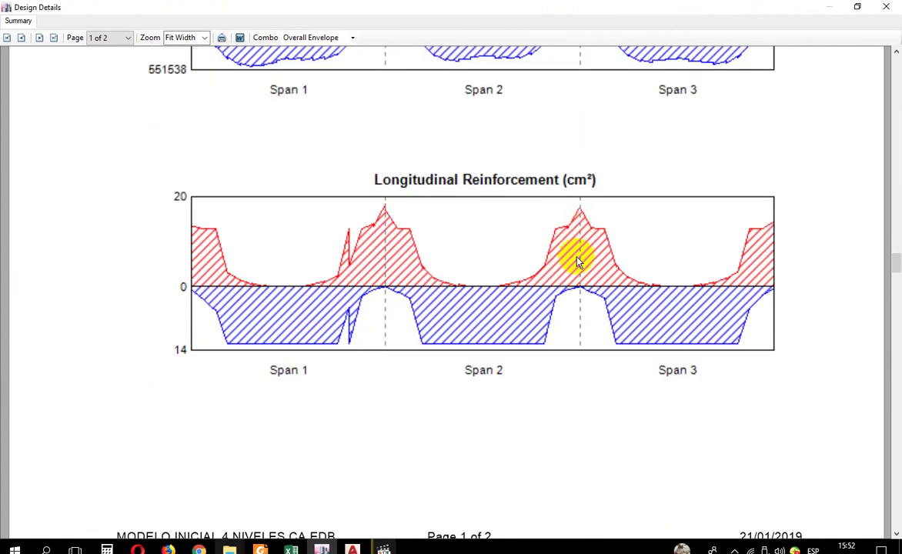
scroll(578, 265, "down", 12)
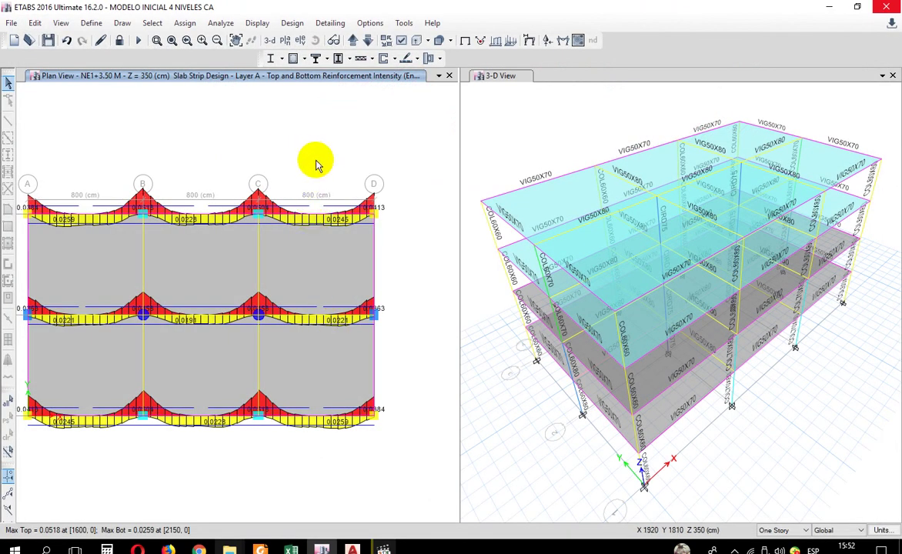
Limit the slab strip reinforcement display to rebar above a specified typical uniform reinforcing.
scroll(316, 164, "down", 5)
scroll(305, 157, "up", 5)
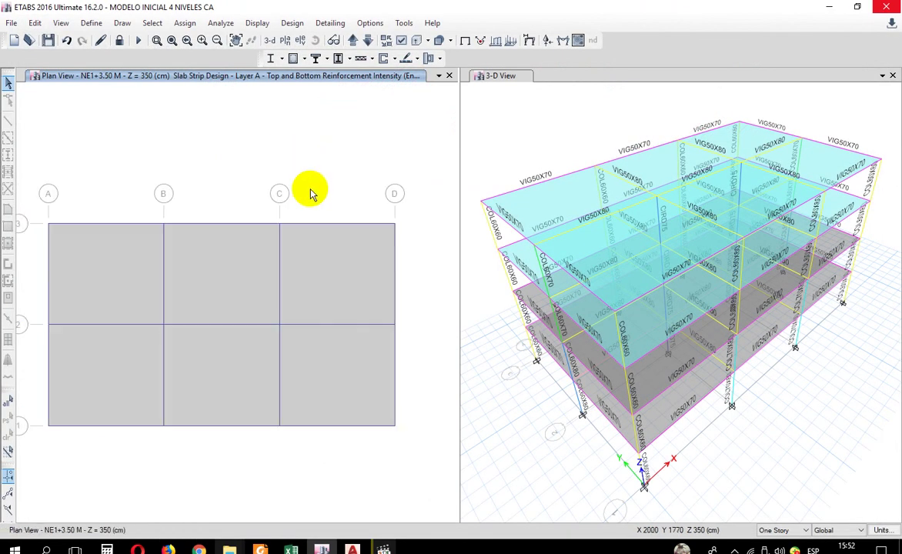
left_click(411, 58)
left_click(429, 204)
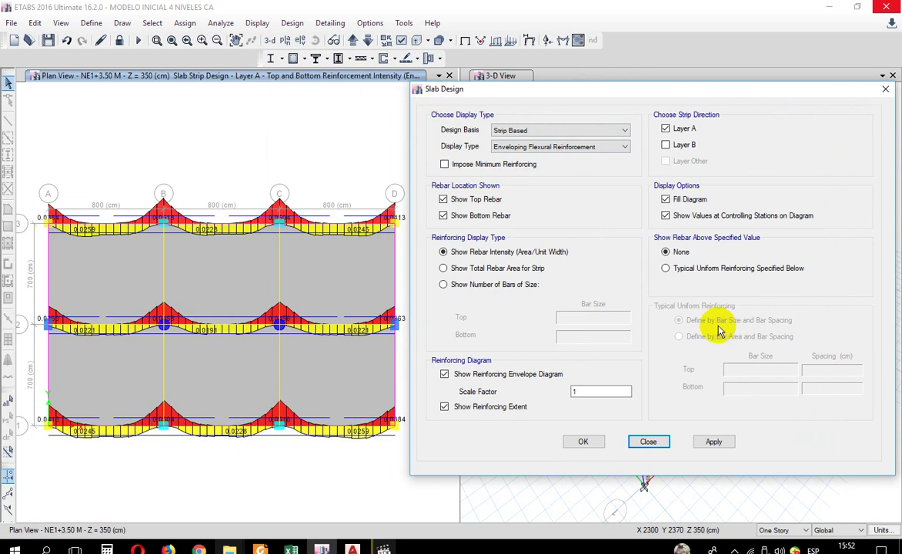
left_click(665, 268)
left_click_drag(644, 101, 604, 92)
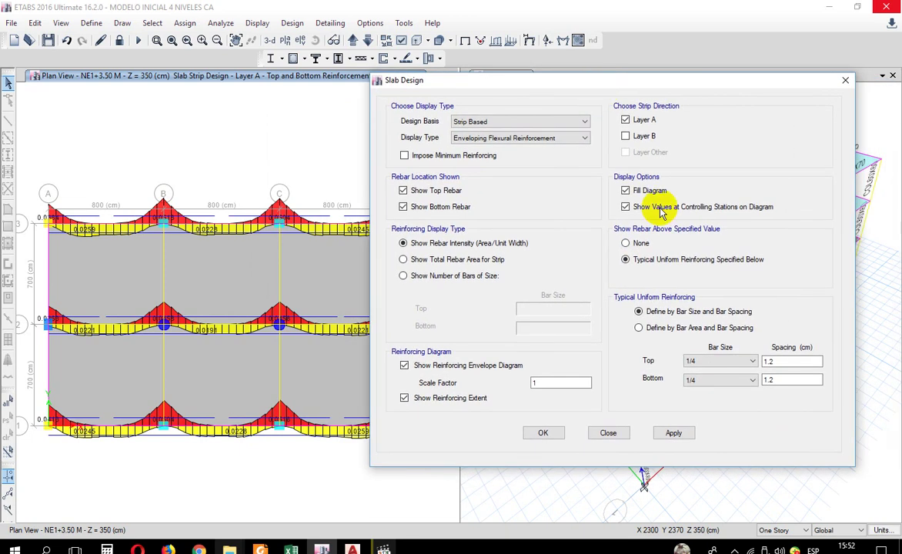
Set the typical uniform reinforcing bar size to 3/8 for both the top and bottom layers.
left_click(737, 366)
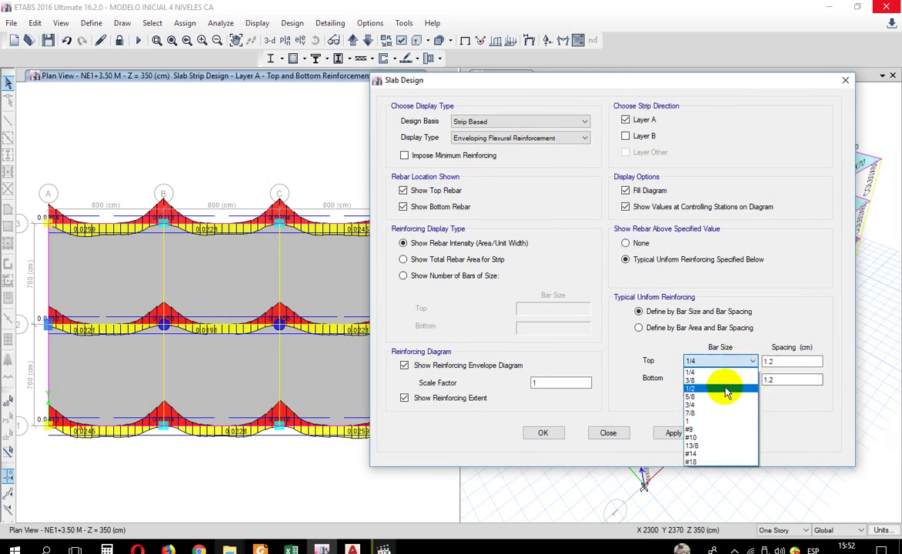
left_click(728, 390)
left_click(728, 365)
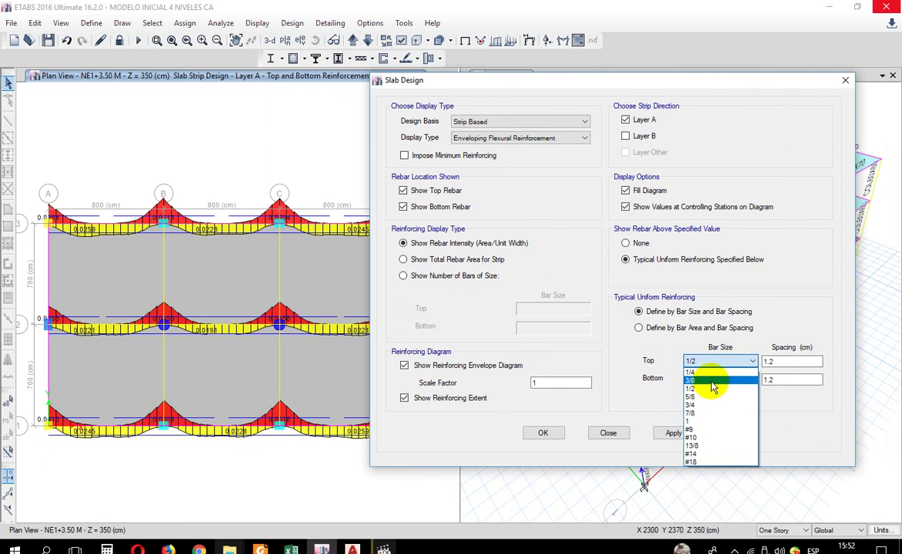
left_click(711, 382)
left_click(743, 379)
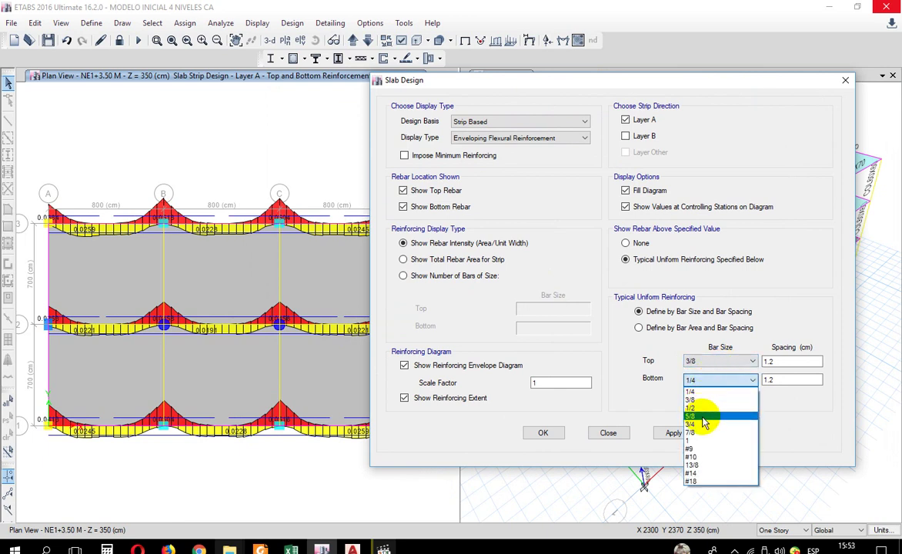
left_click(705, 399)
Set the top and bottom bar spacing to 25 cm and display the additional reinforcement required in plan.
left_click_drag(788, 365, 694, 361)
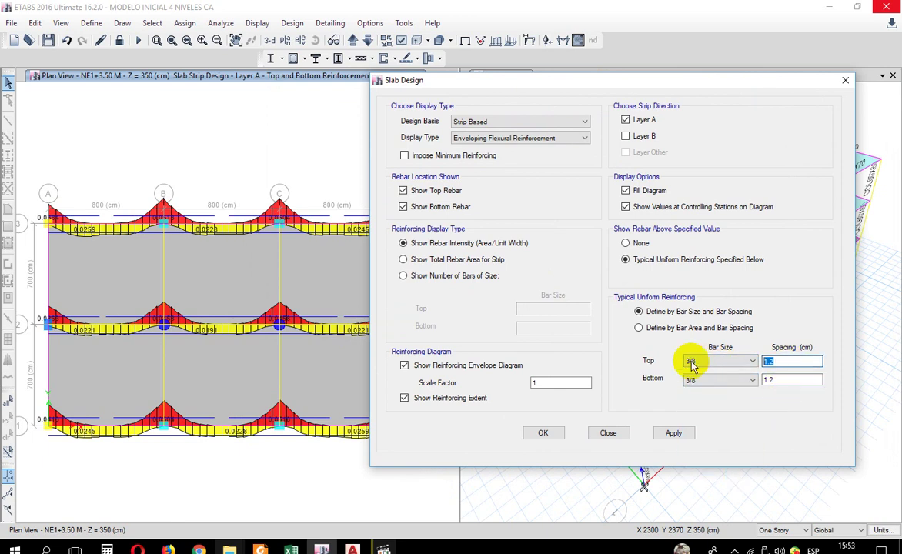
type("25")
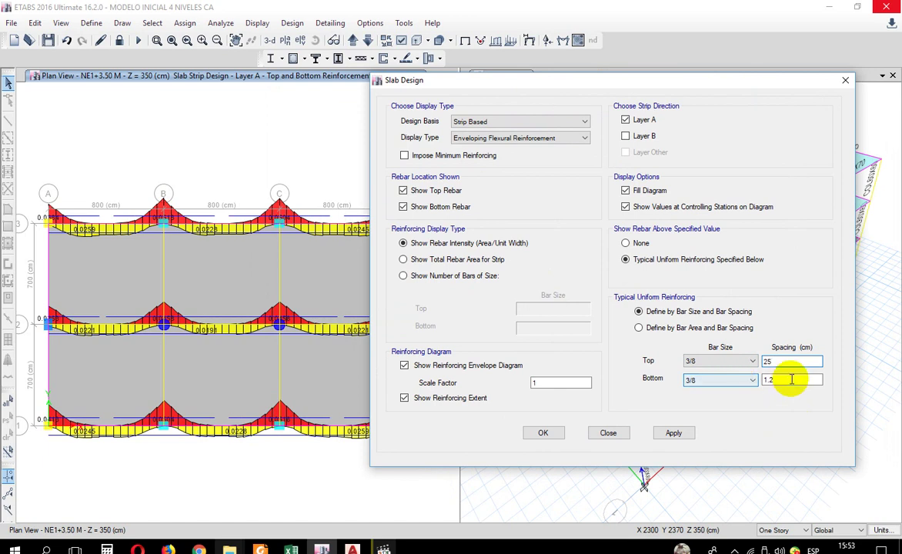
left_click_drag(791, 377, 693, 383)
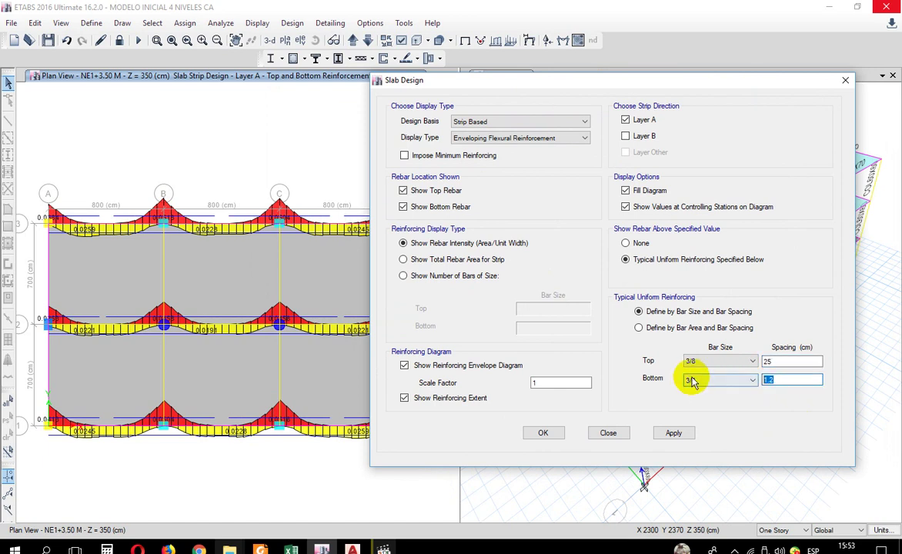
left_click(674, 433)
left_click_drag(479, 91, 562, 90)
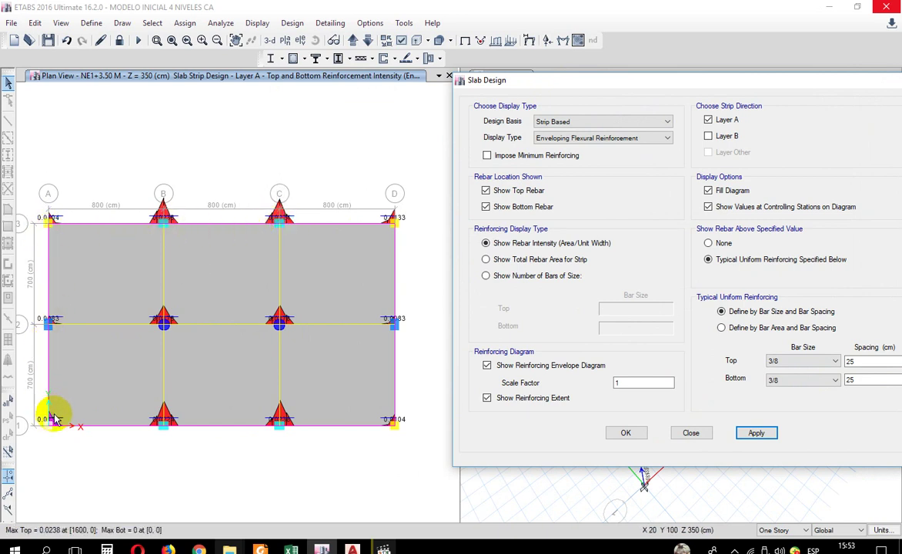
Try a 20 cm spacing for the top and bottom 3/8 bars and update the plan display.
left_click_drag(654, 81, 571, 82)
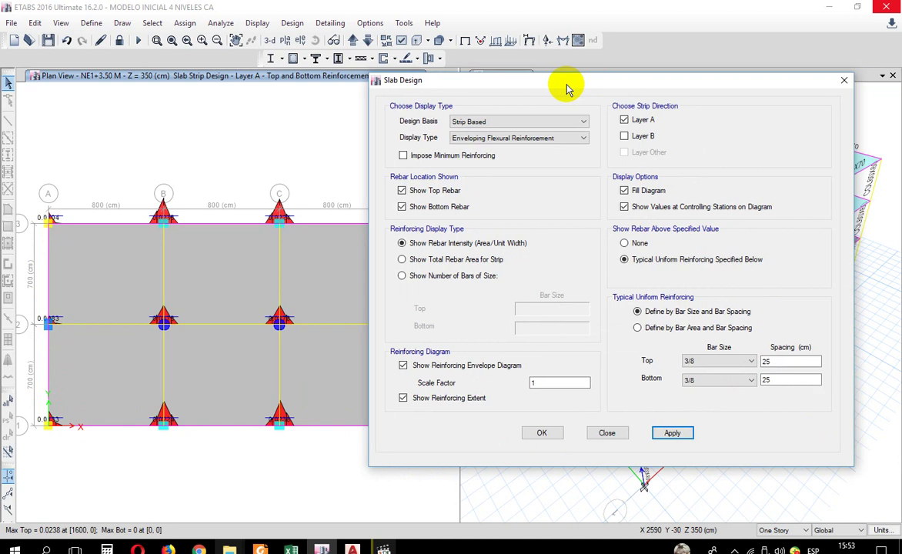
double_click(782, 361)
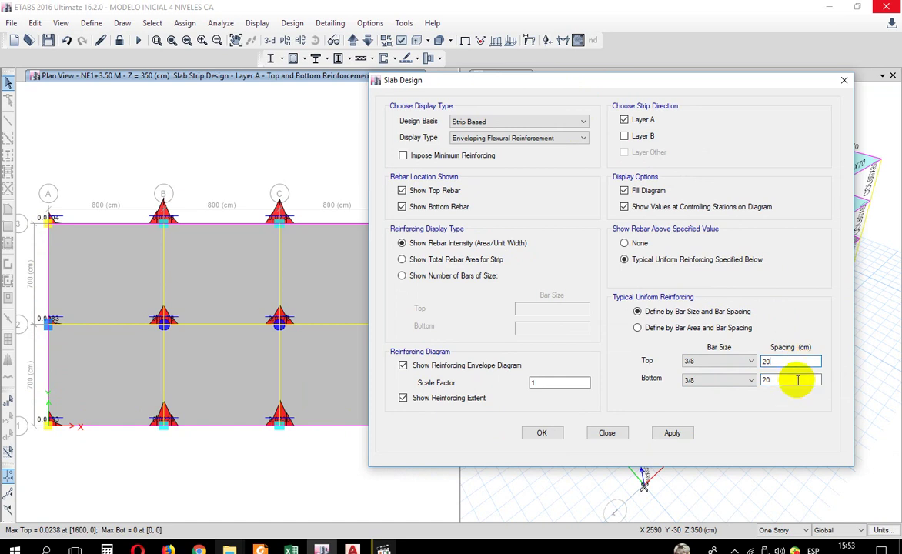
left_click_drag(639, 80, 684, 75)
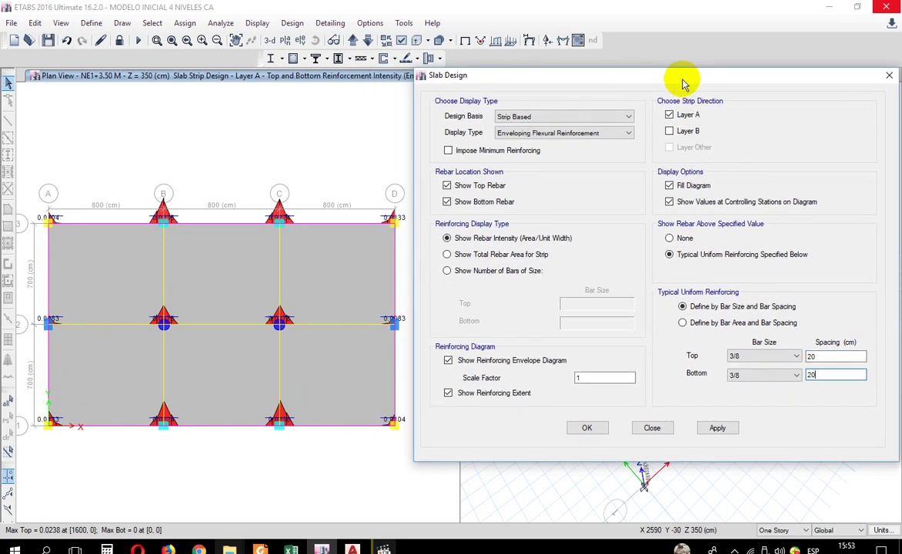
left_click(716, 429)
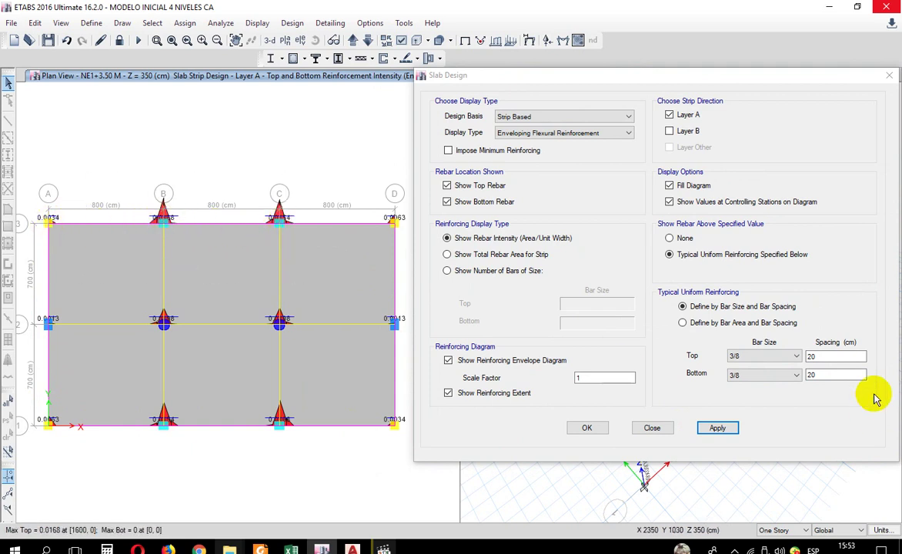
Try a 15 cm spacing for the top and bottom 3/8 bars and update the reinforcement display.
left_click(772, 362)
left_click(773, 362)
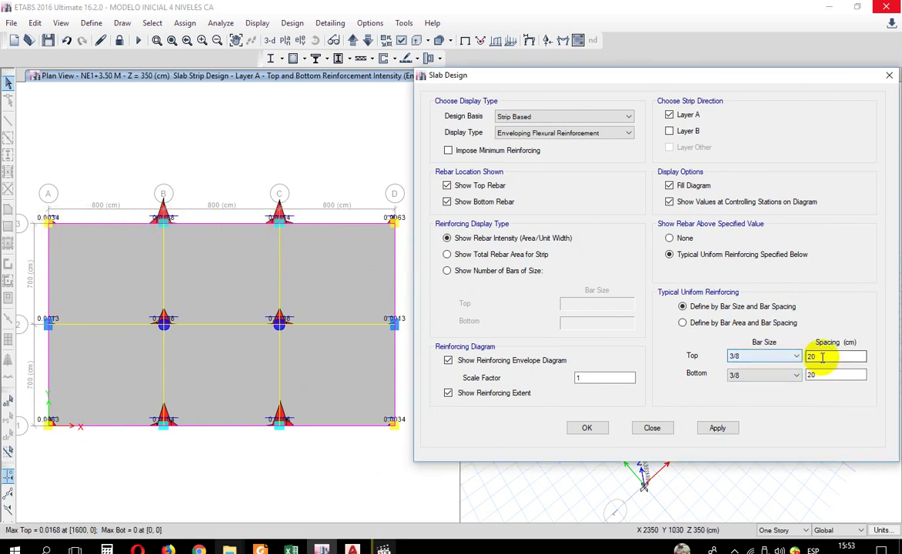
left_click_drag(822, 358, 758, 360)
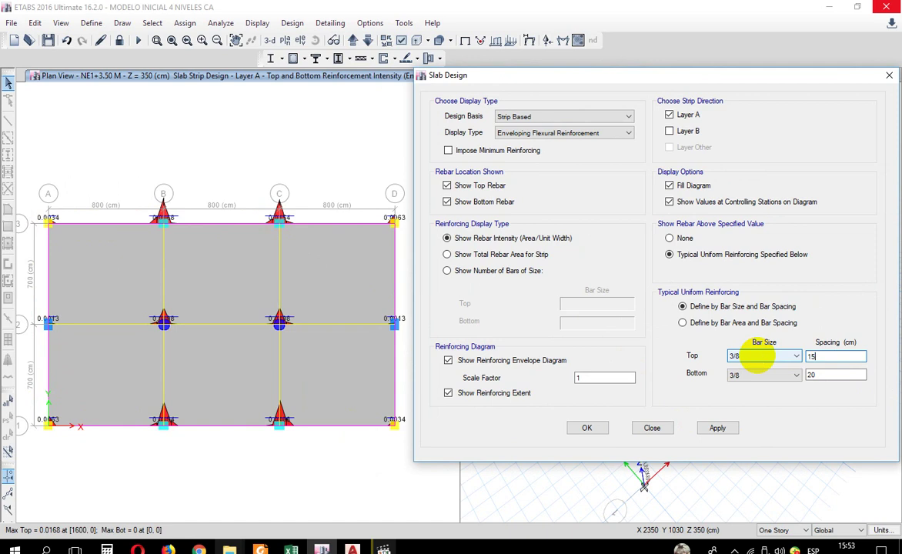
left_click(785, 376)
left_click(772, 395)
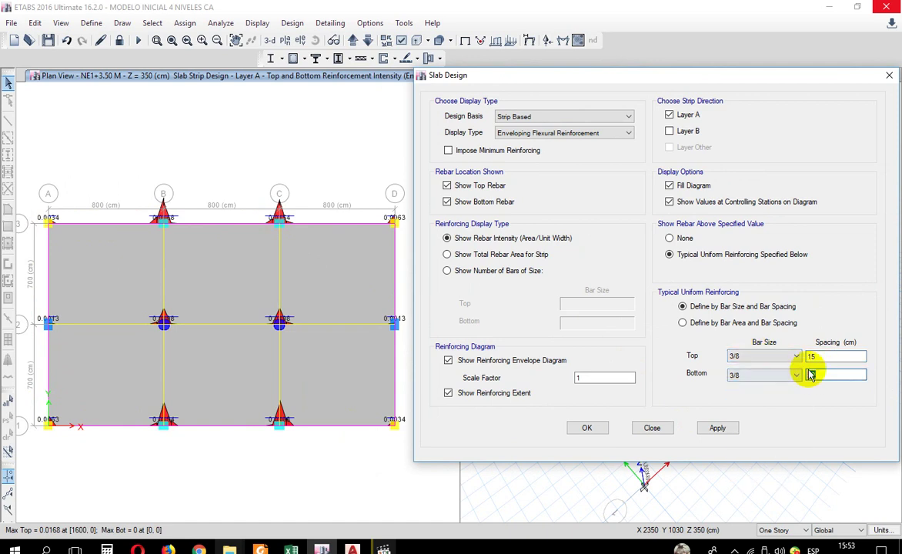
left_click(812, 374)
type("15")
left_click(715, 428)
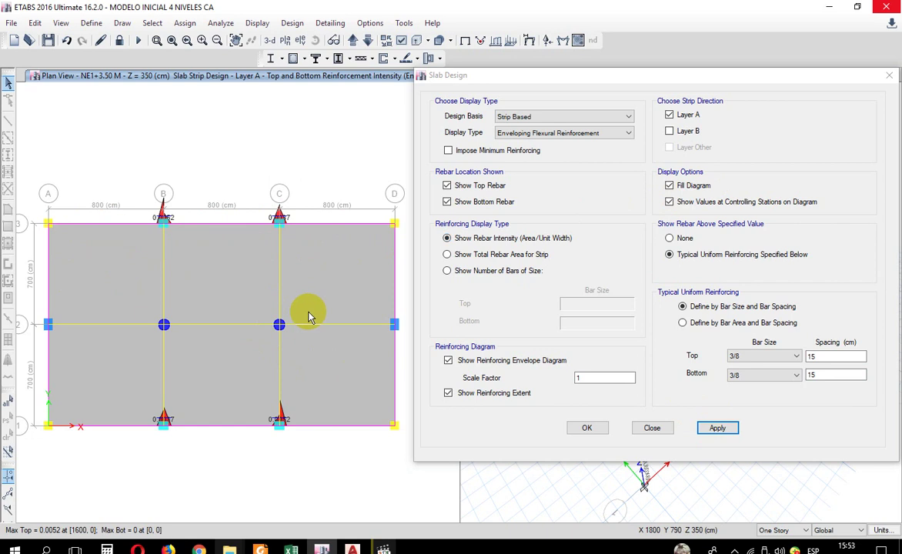
Set the typical top bars to 1/2 at 25 cm and the 3/8 bottom bars to 25 cm spacing, and update the plan.
left_click(669, 131)
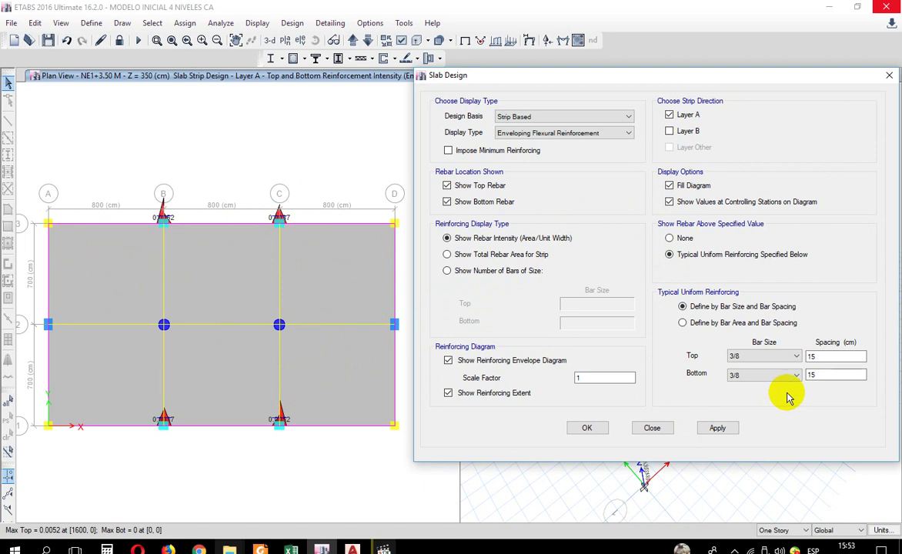
left_click(761, 357)
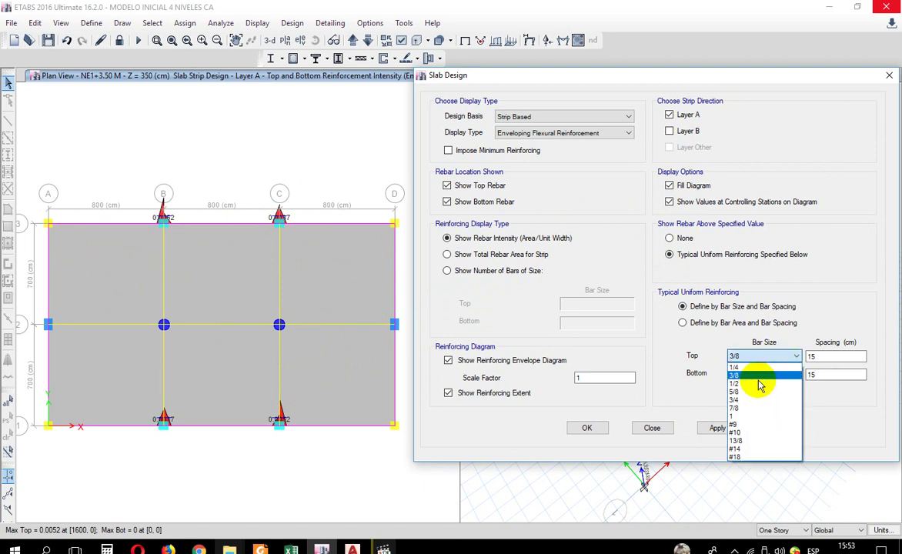
left_click(761, 383)
left_click(763, 377)
left_click(822, 356)
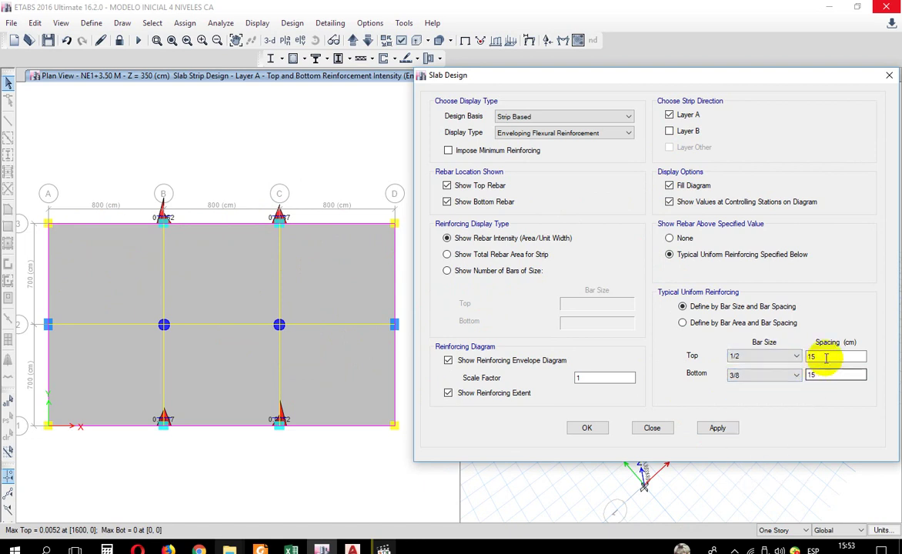
type("25")
key("Tab")
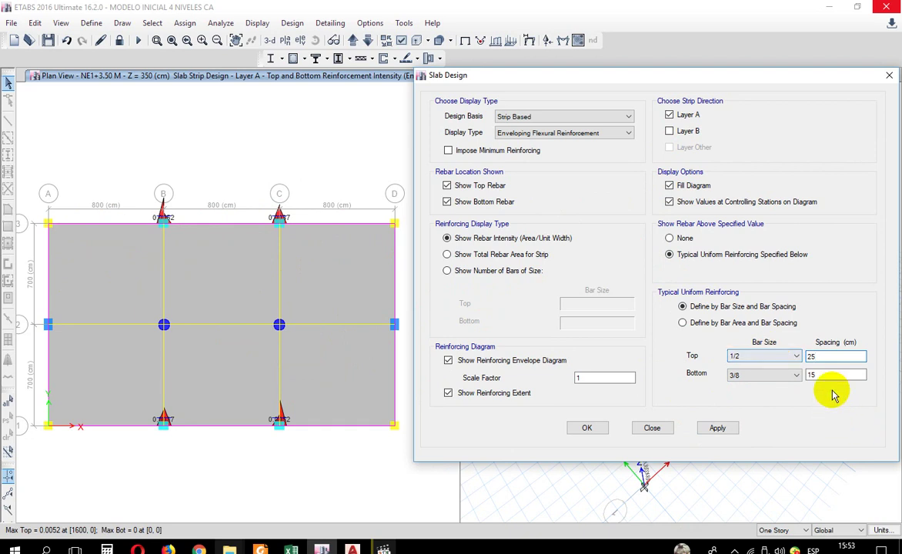
left_click(717, 428)
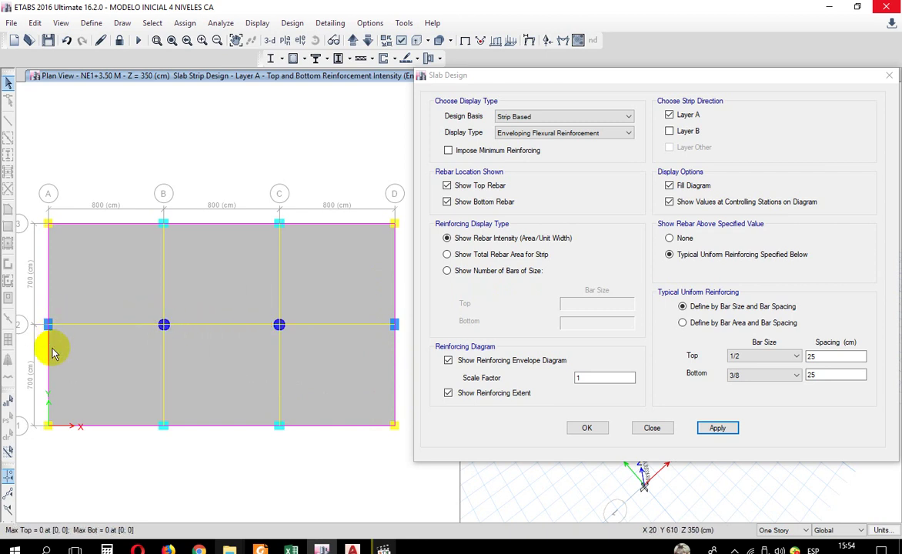
Switch the slab strip results of Layer A to Shear Reinforcement and display them in the plan view.
left_click(553, 133)
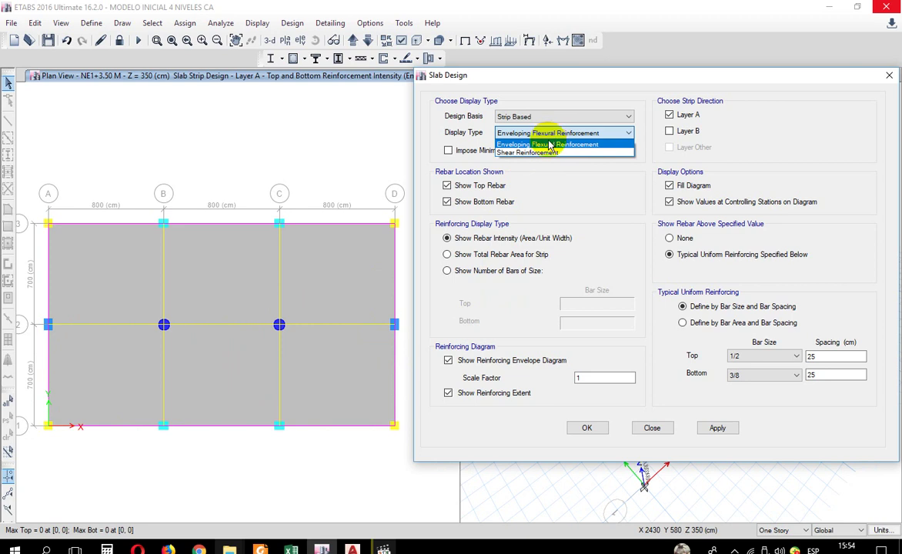
left_click(543, 153)
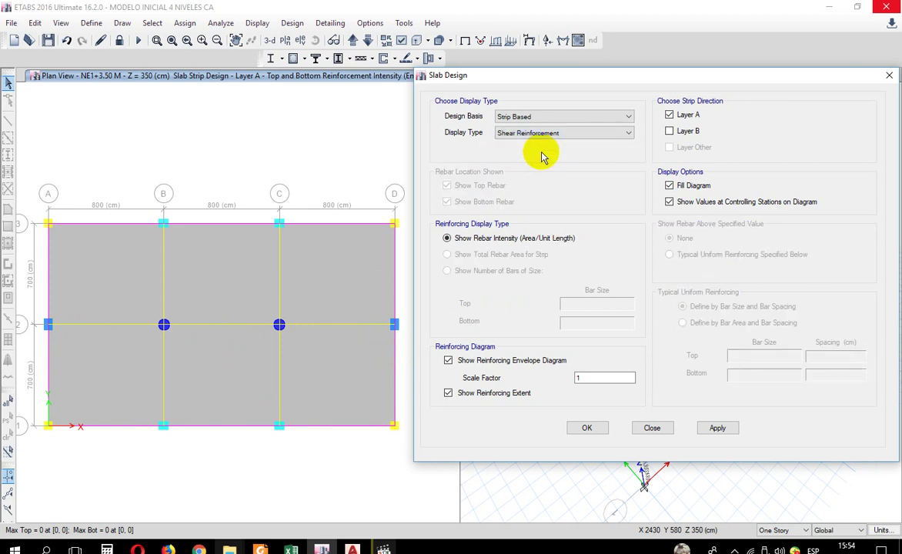
left_click(717, 428)
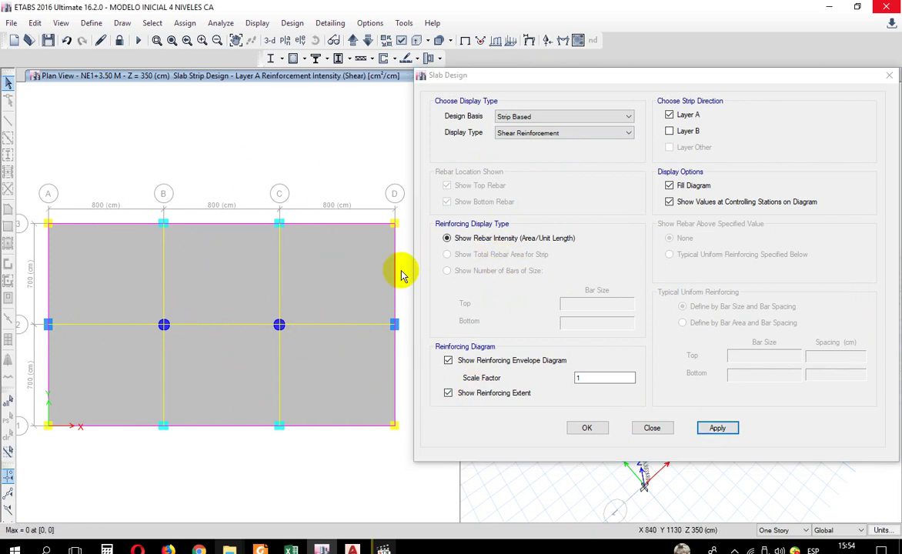
Switch the Layer A slab strip results back to Enveloping Flexural Reinforcement and update the plan display.
left_click(527, 134)
left_click(508, 146)
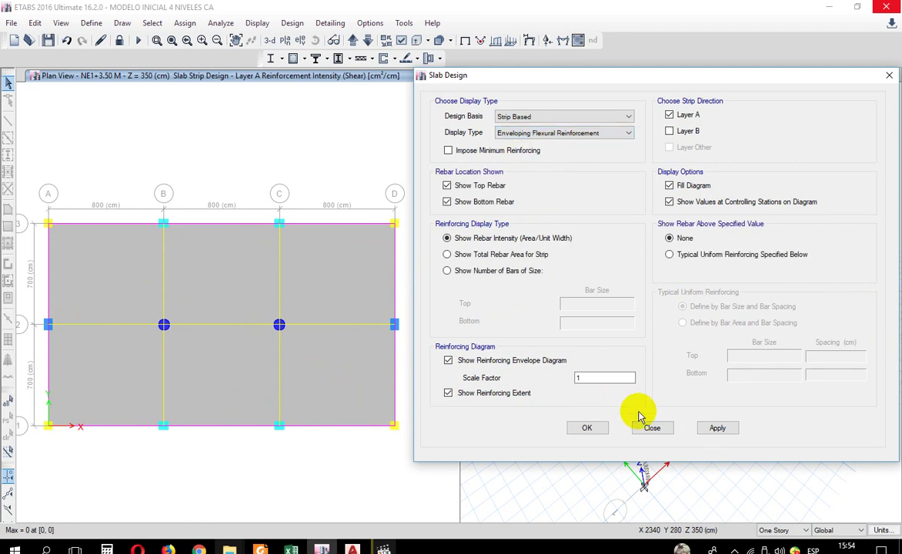
left_click(718, 428)
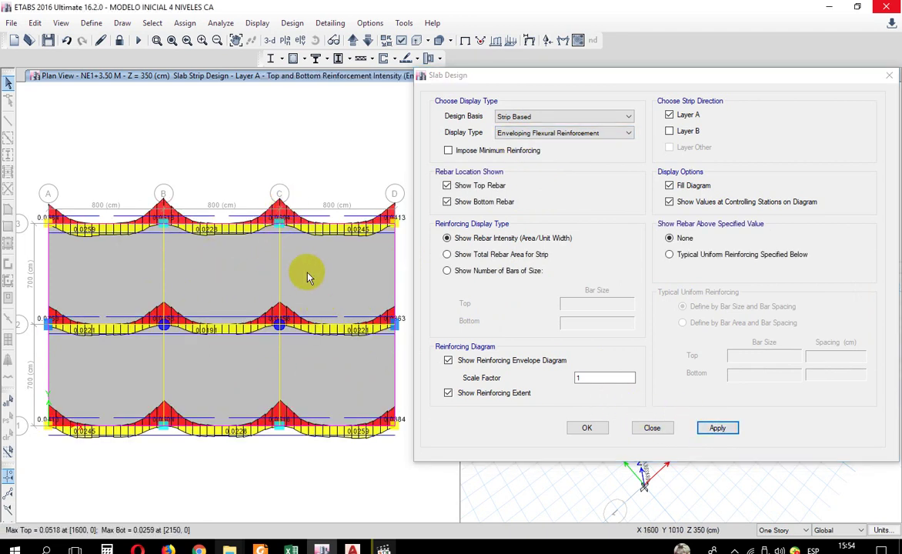
Show only the rebar above a typical uniform reinforcing of 1/2 bars at 25 cm, top and bottom, defined by bar size and spacing.
left_click(669, 254)
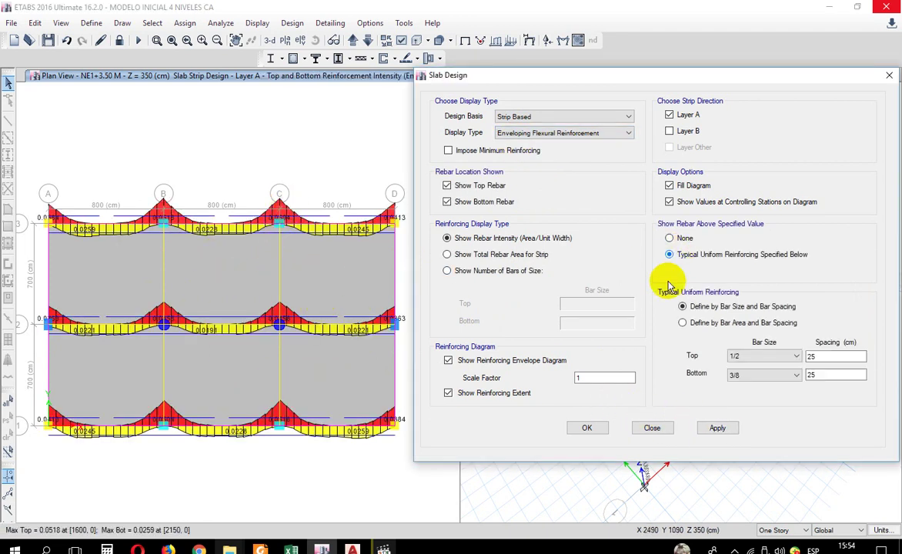
left_click(707, 324)
left_click(704, 307)
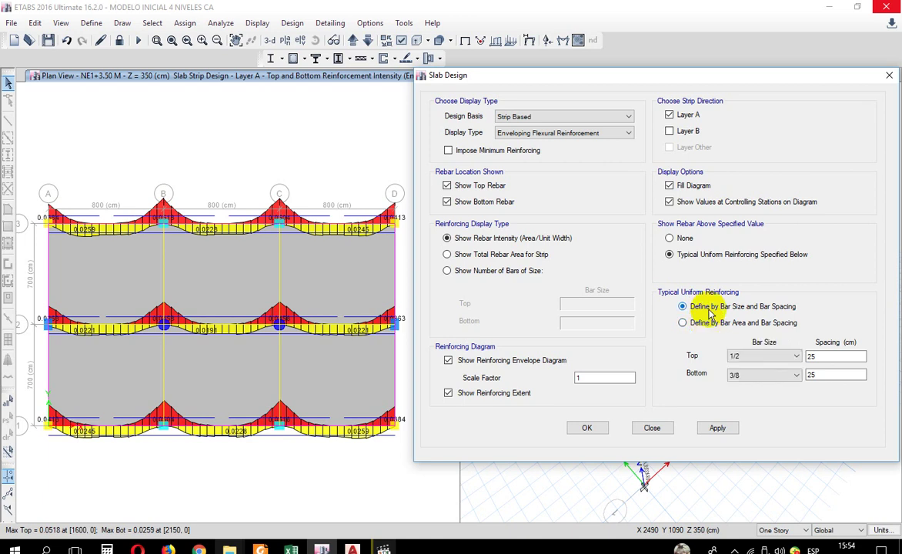
left_click(756, 356)
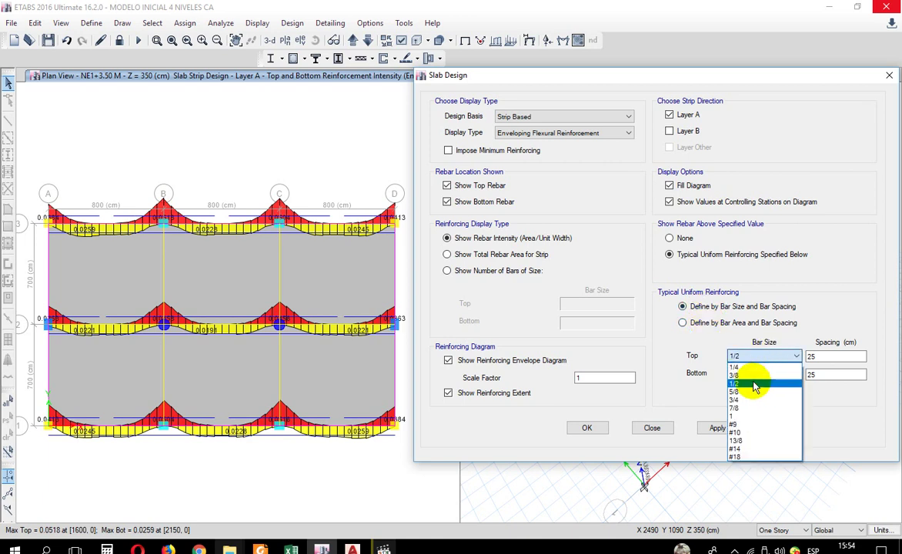
left_click(758, 383)
left_click(758, 375)
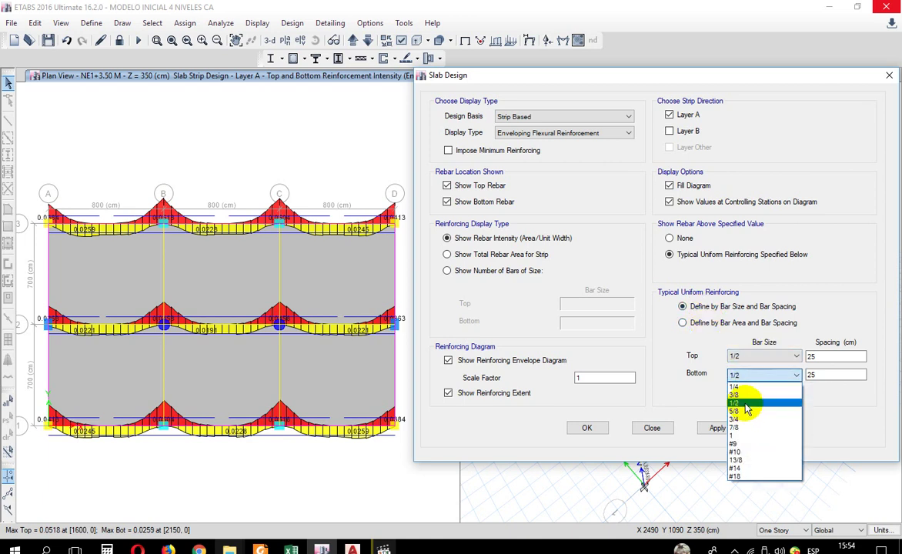
left_click(745, 403)
left_click(717, 428)
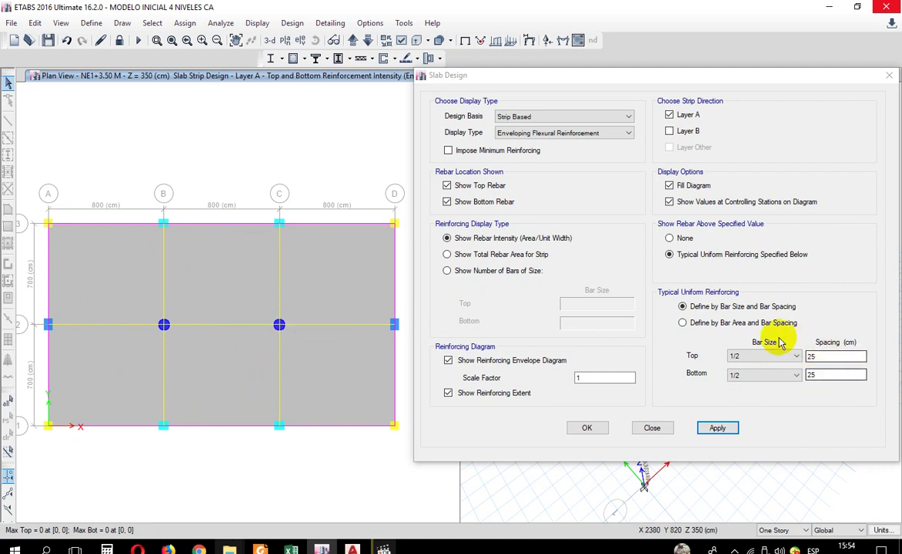
Close the slab design settings and move the plan view up to story NE3+10.50 M.
left_click(652, 428)
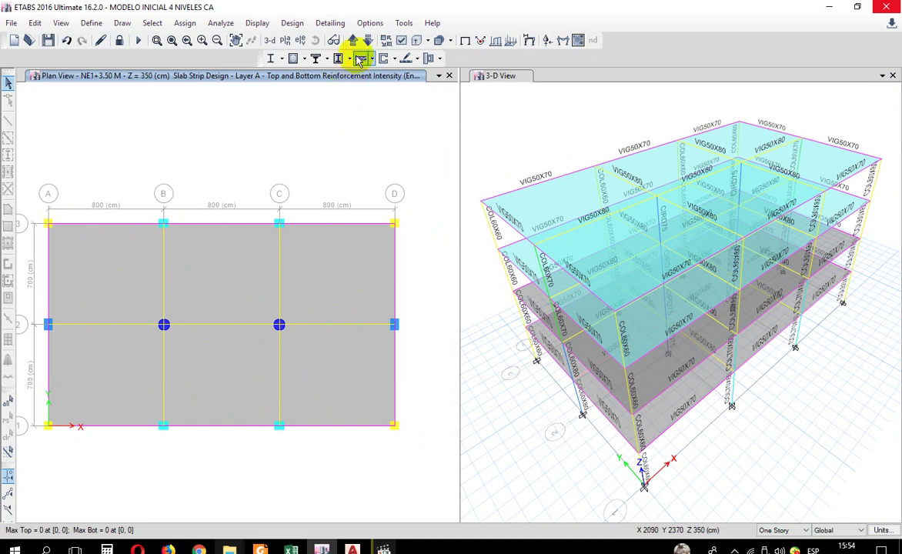
left_click(353, 41)
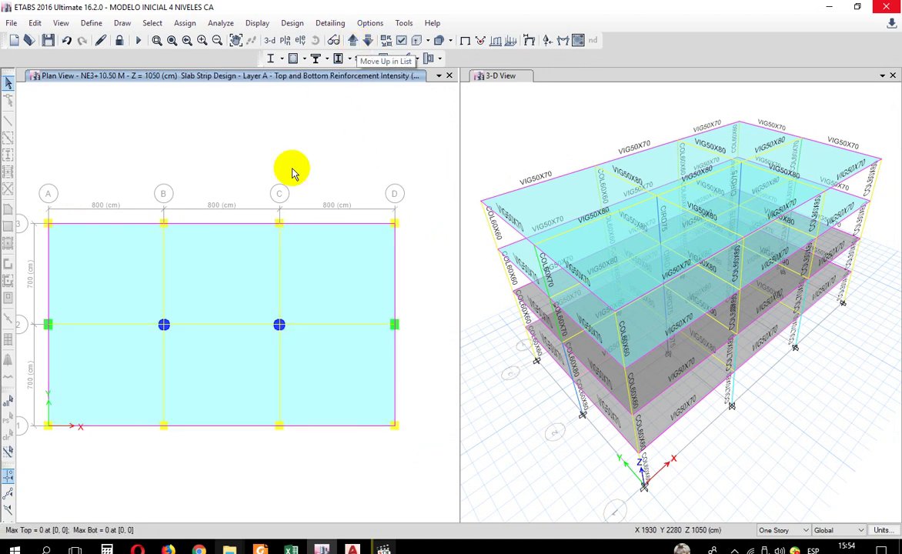
left_click(323, 248)
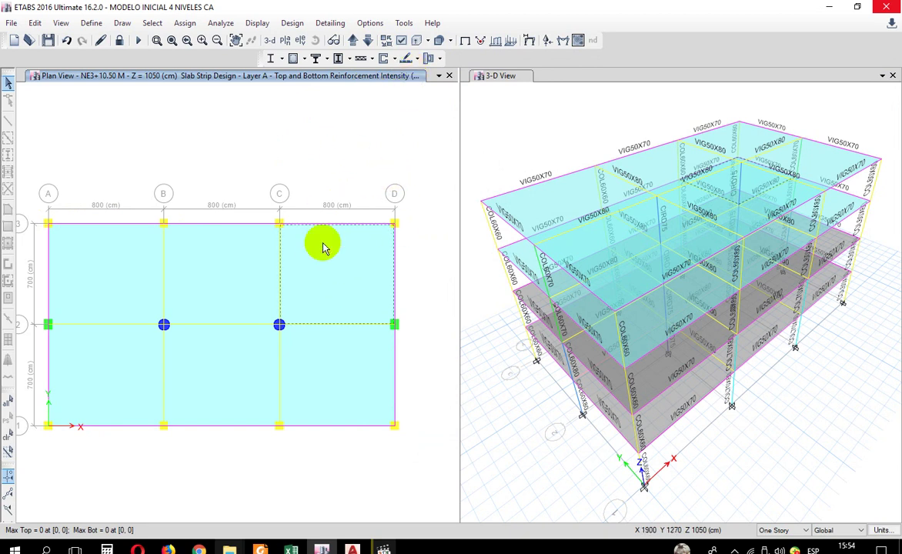
left_click(324, 248)
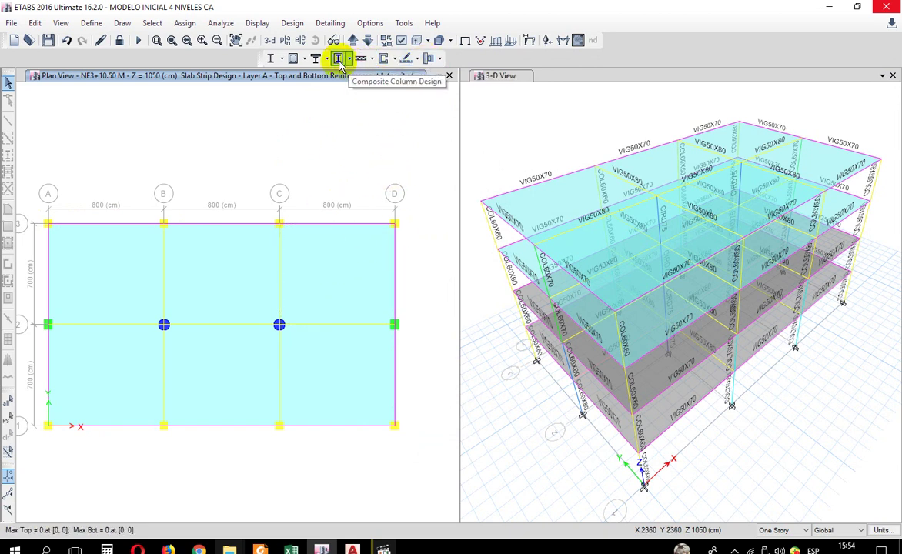
Display the flexural slab design of story NE3+10.50 M for the strips of both Layer A and Layer B.
left_click(410, 58)
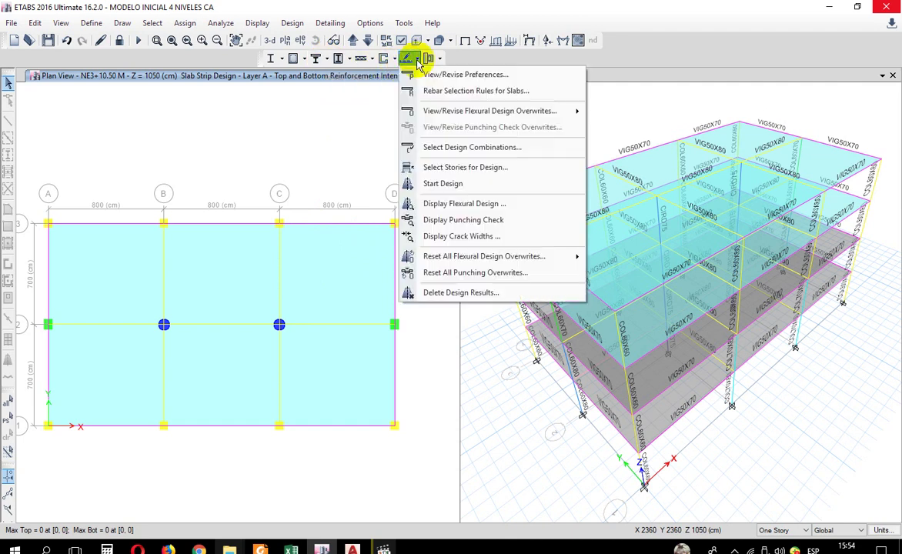
left_click(456, 205)
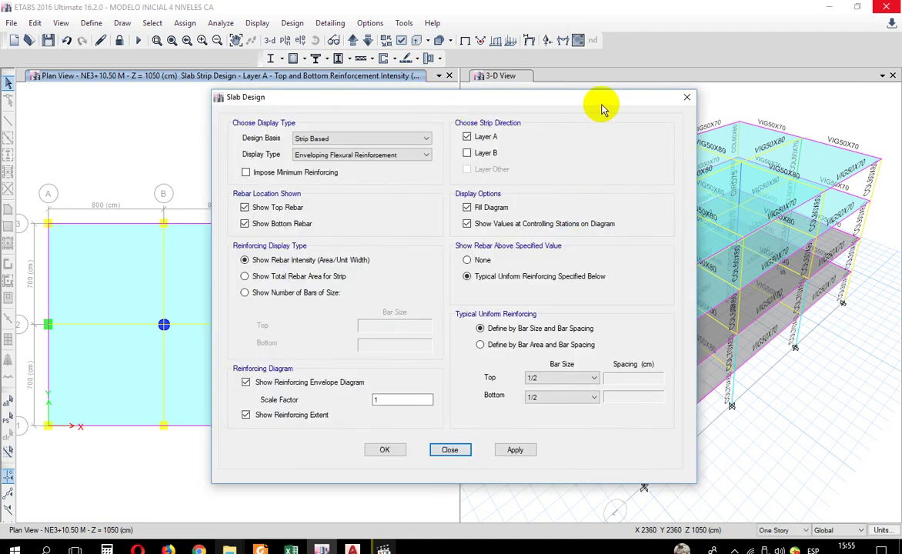
left_click_drag(603, 109, 800, 82)
left_click(665, 127)
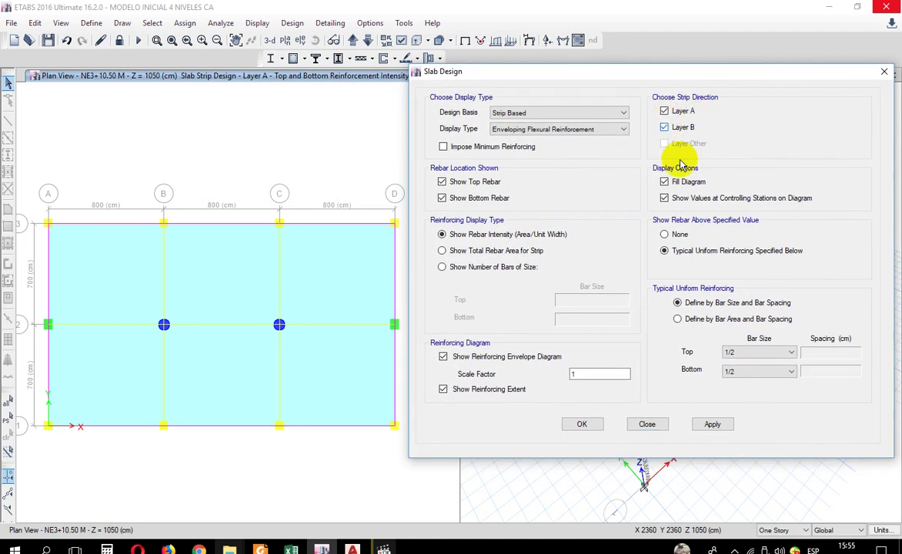
left_click(710, 424)
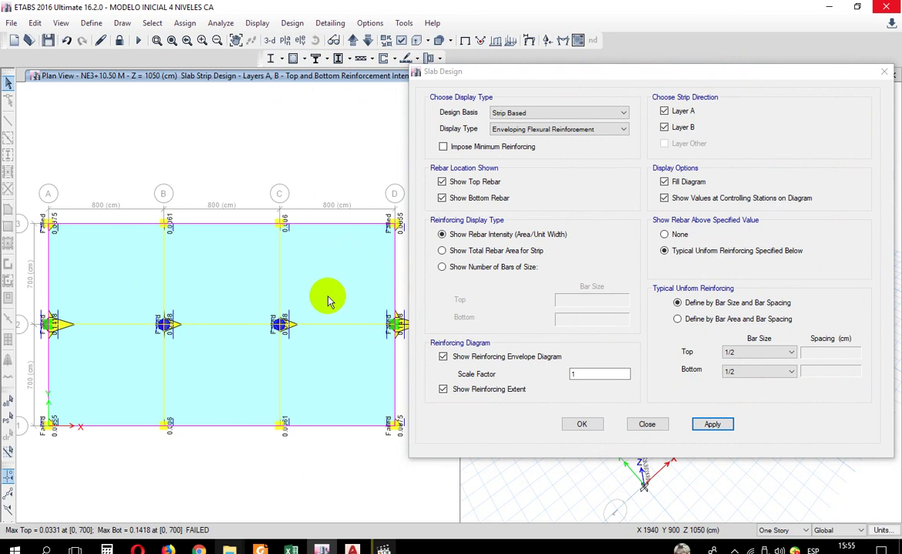
Impose minimum reinforcing and limit the displayed strip results to Layer B.
left_click(446, 146)
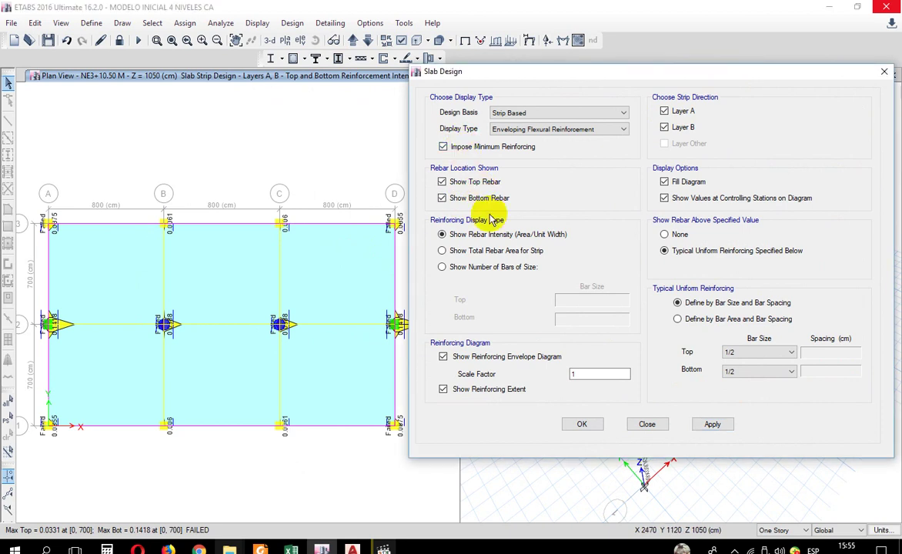
left_click(713, 426)
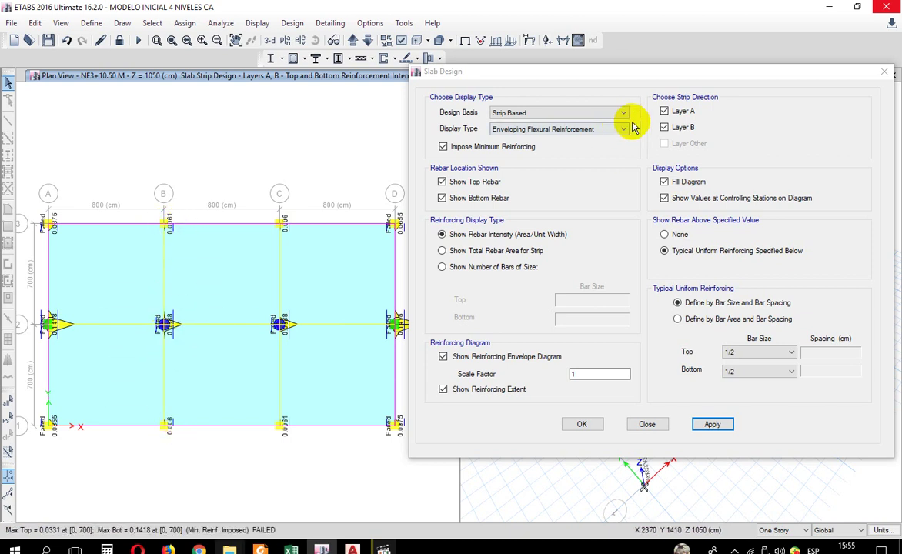
left_click(666, 112)
left_click(713, 426)
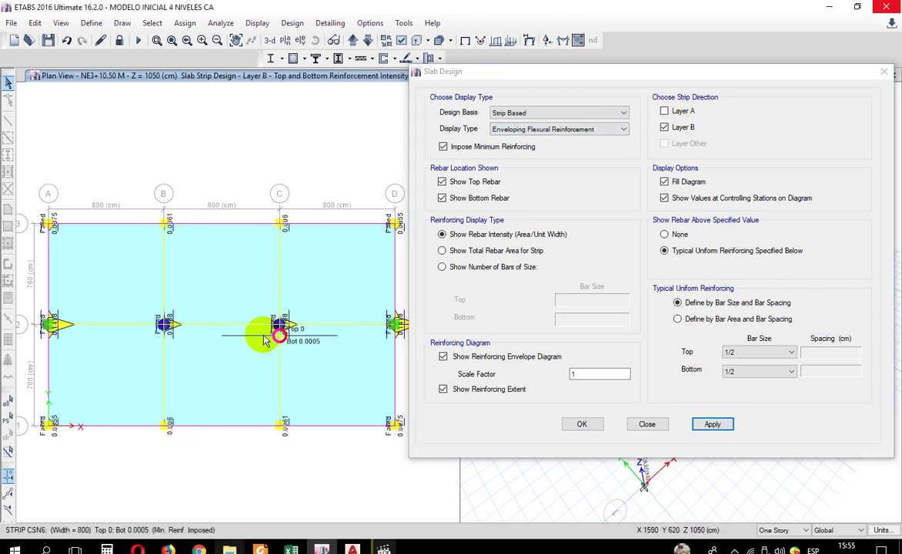
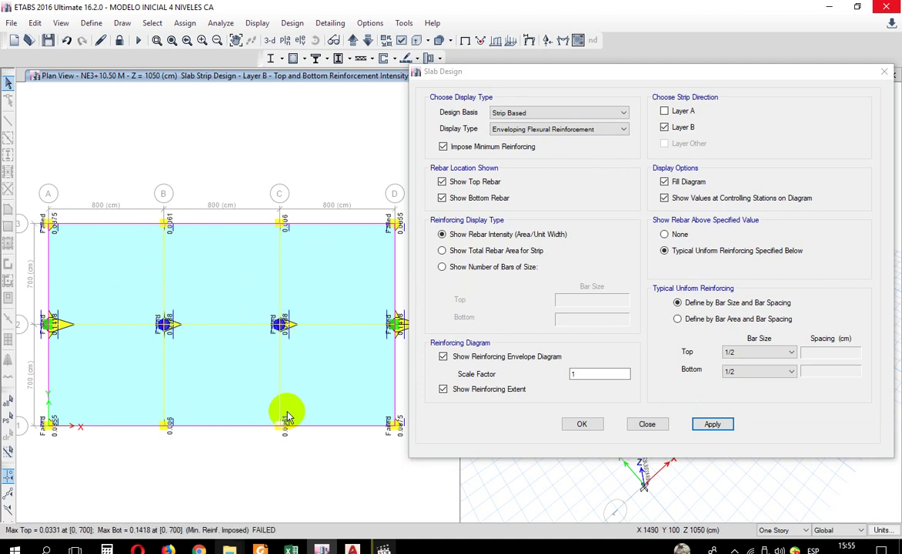
Display the Layer B reinforcement as the number of 3/8 bars for both top and bottom.
left_click(493, 257)
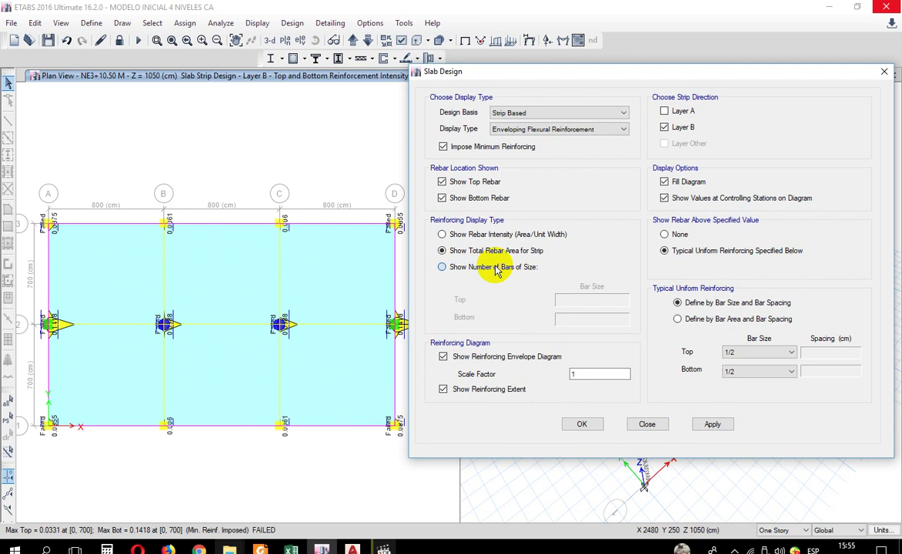
left_click(496, 269)
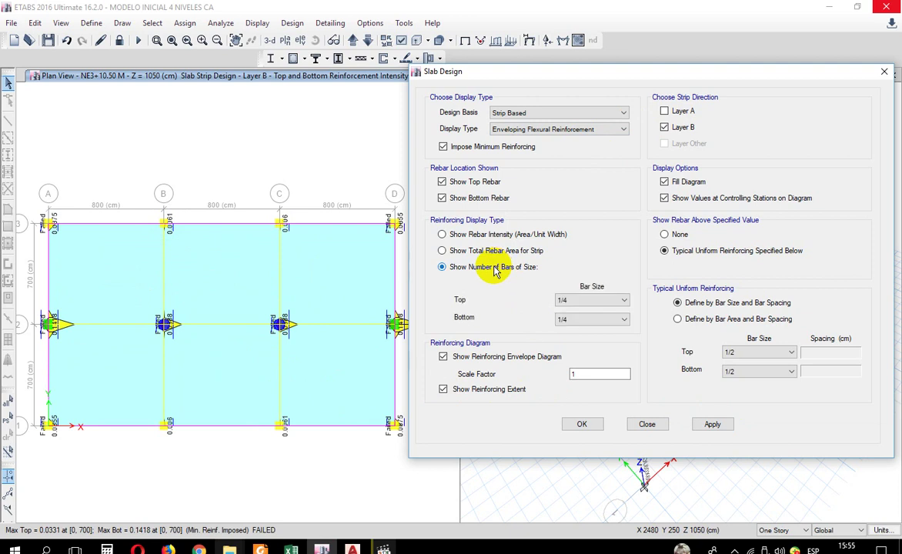
left_click(606, 303)
left_click(589, 319)
left_click(586, 321)
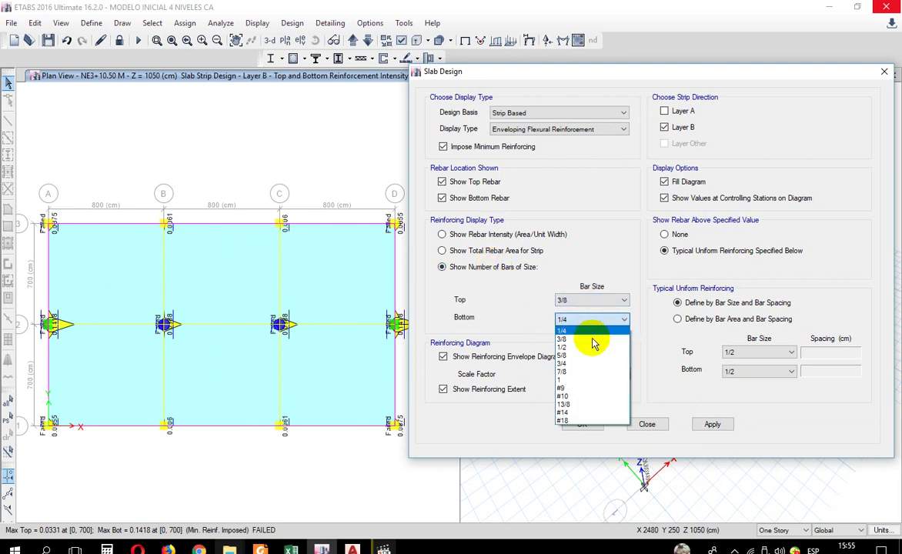
left_click(591, 340)
left_click(711, 424)
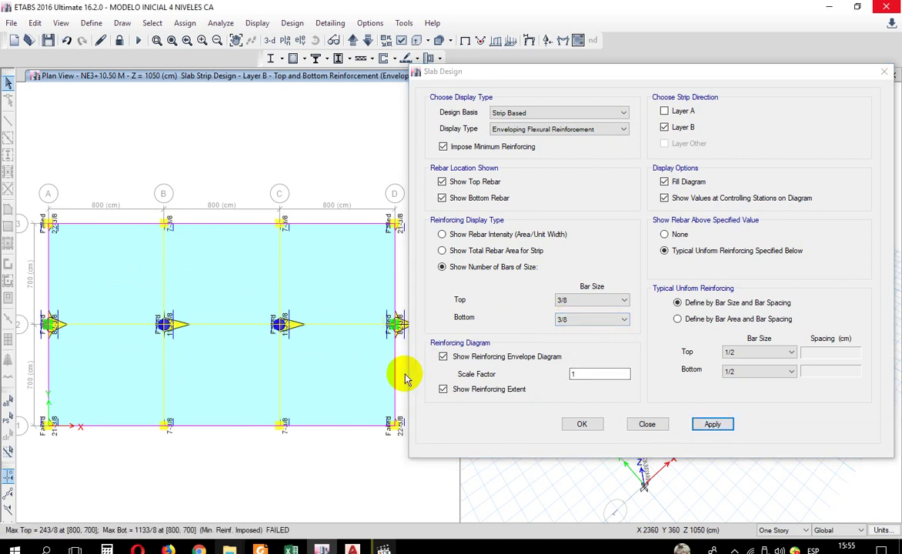
Change the bar size of the bar-count display to 1/2 for top and bottom and update the plan.
left_click(570, 301)
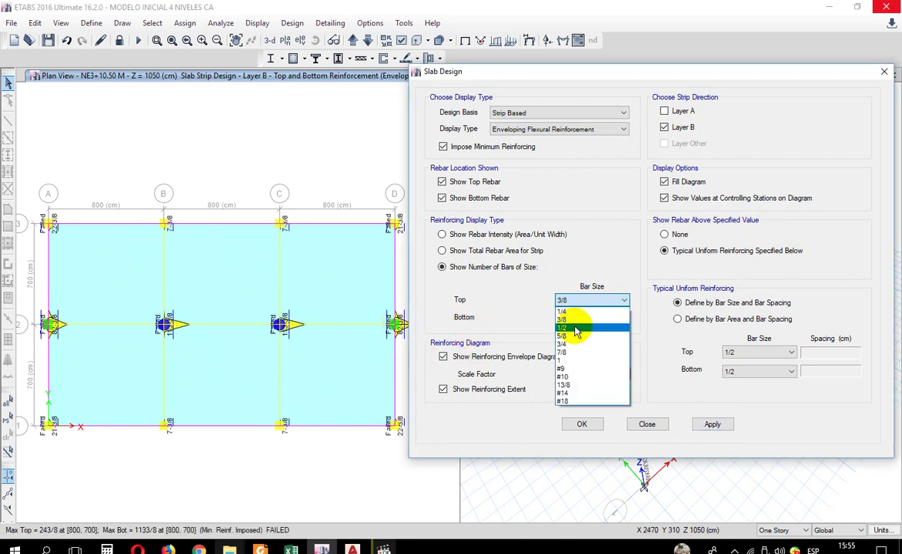
left_click(576, 331)
left_click(597, 319)
left_click(577, 348)
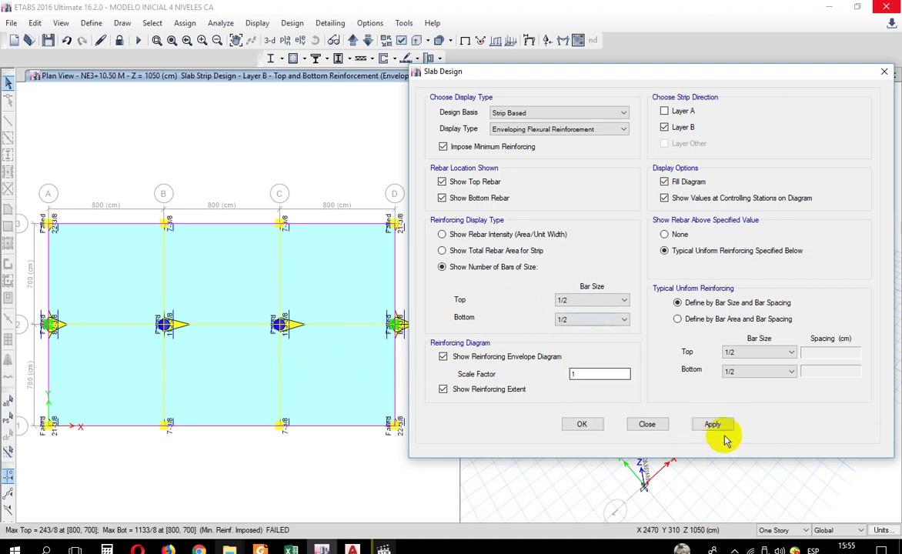
left_click(716, 426)
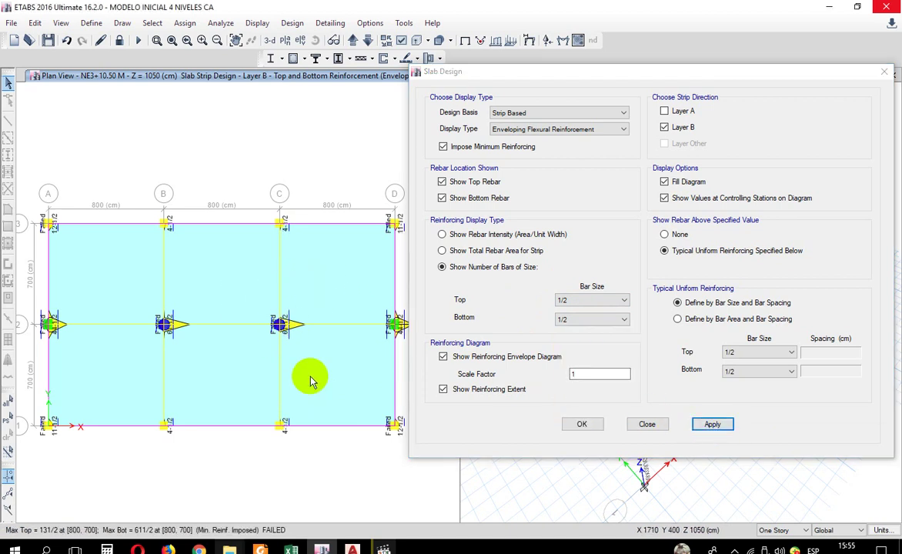
Set the reinforcing display type back to rebar intensity per unit width and turn off the imposed minimum reinforcing.
left_click(706, 321)
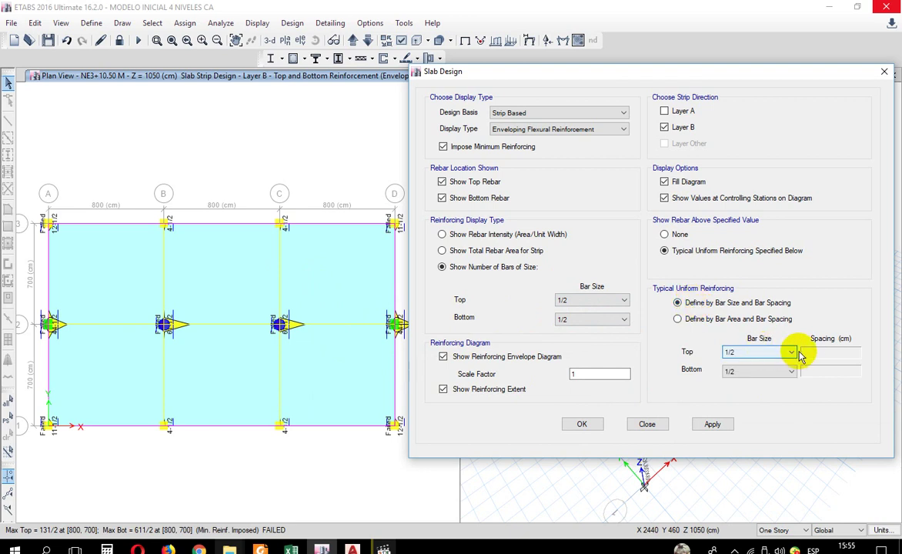
left_click(762, 351)
left_click(791, 352)
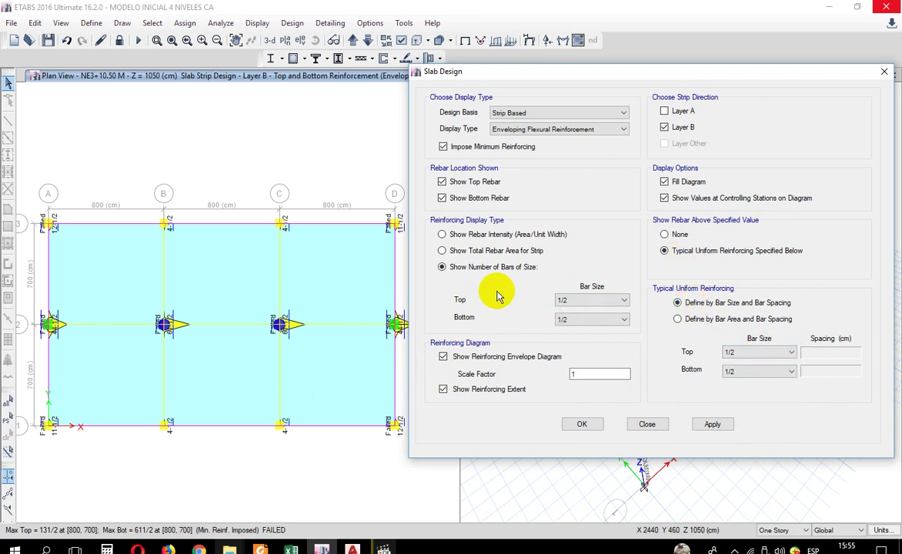
left_click(445, 236)
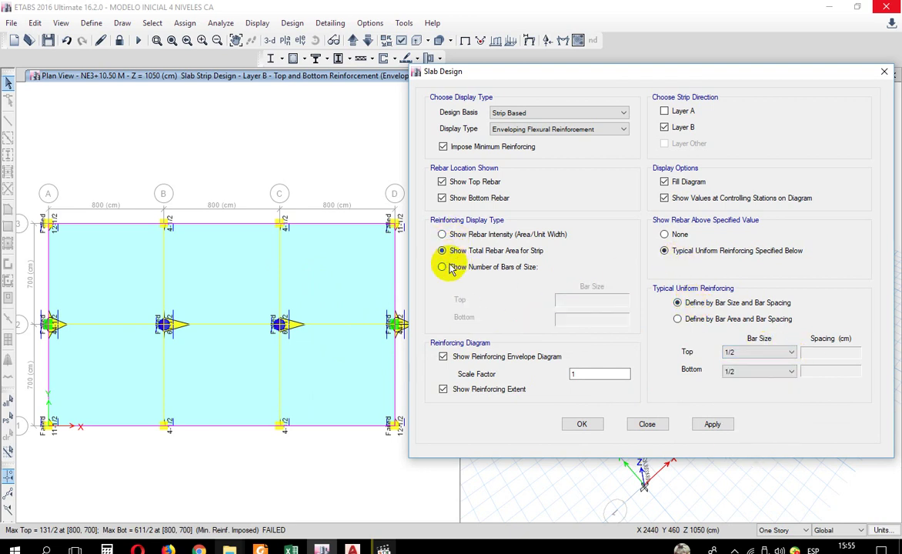
left_click(443, 267)
left_click(443, 234)
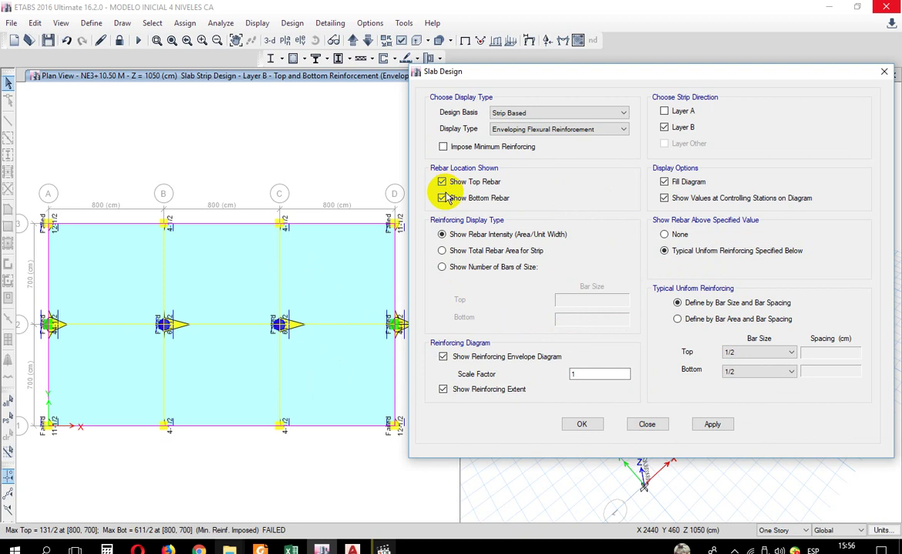
Define the typical uniform reinforcing by 1/2 bar size and 25 cm spacing for top and bottom and update the plan.
left_click(678, 319)
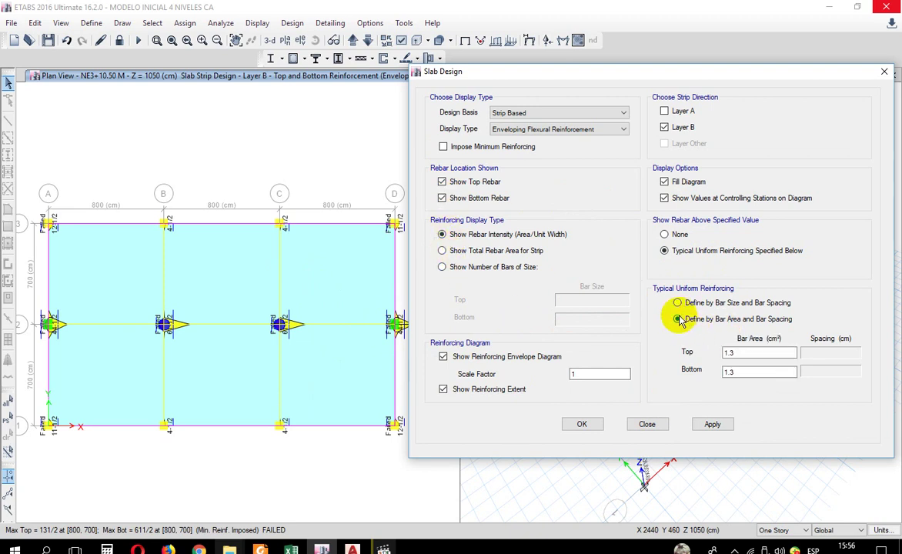
left_click(678, 303)
left_click(786, 352)
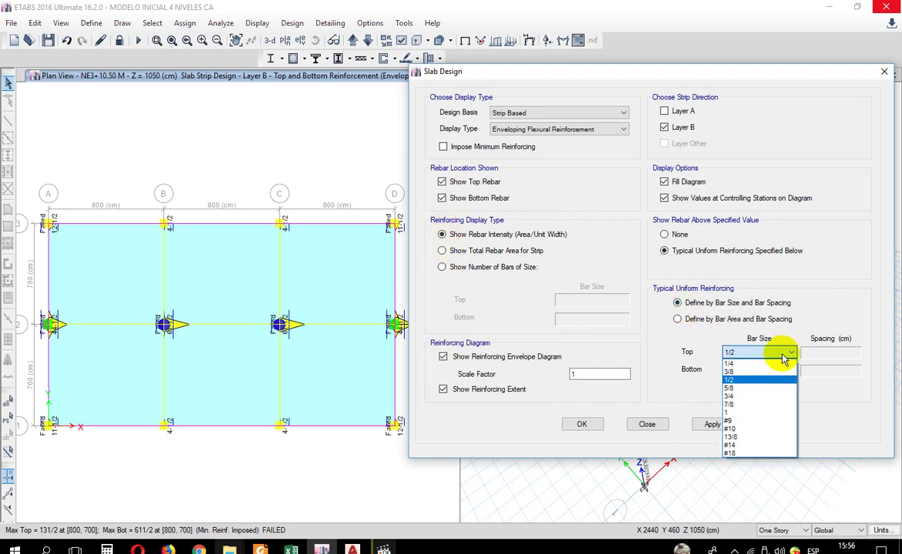
left_click(785, 358)
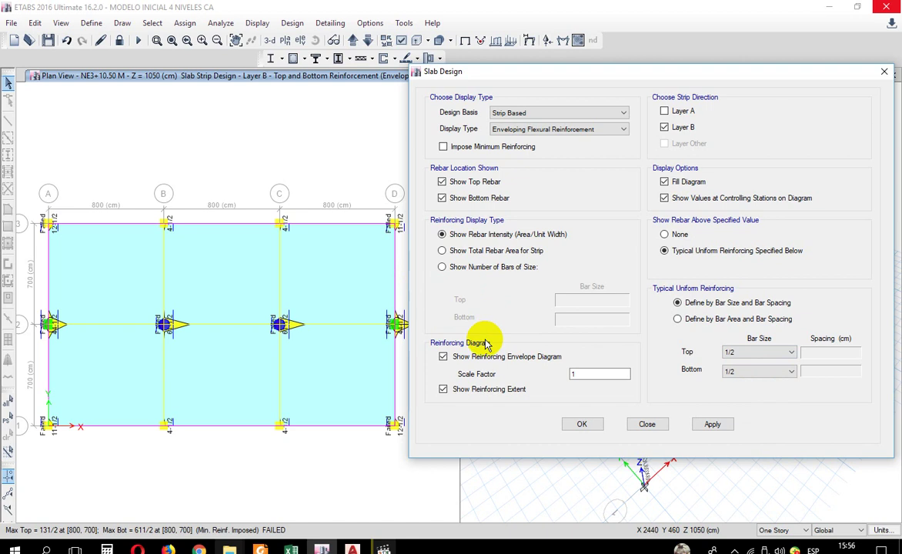
left_click(678, 235)
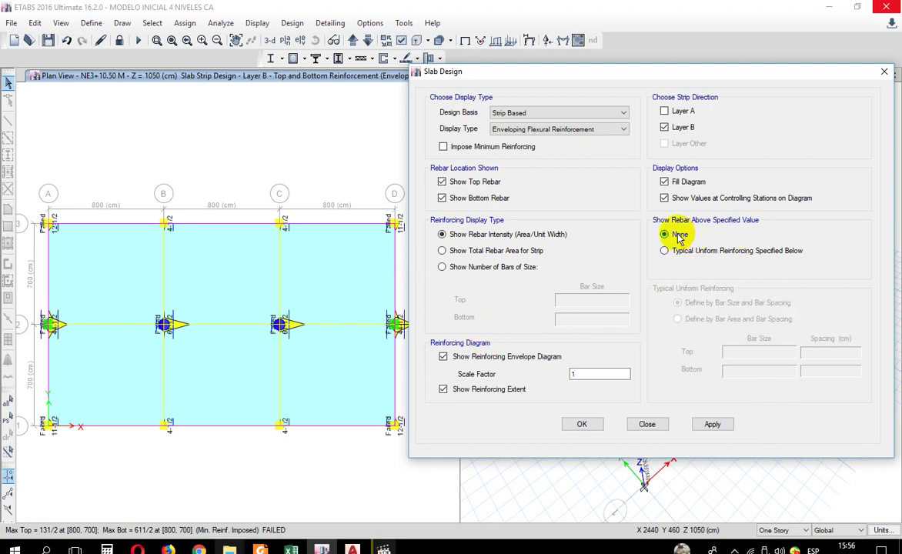
left_click(678, 254)
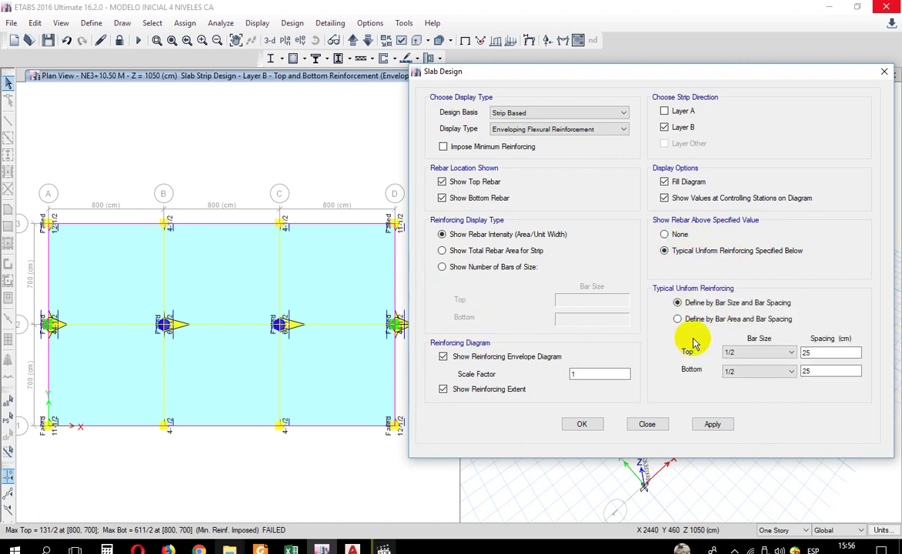
left_click(777, 356)
left_click(776, 354)
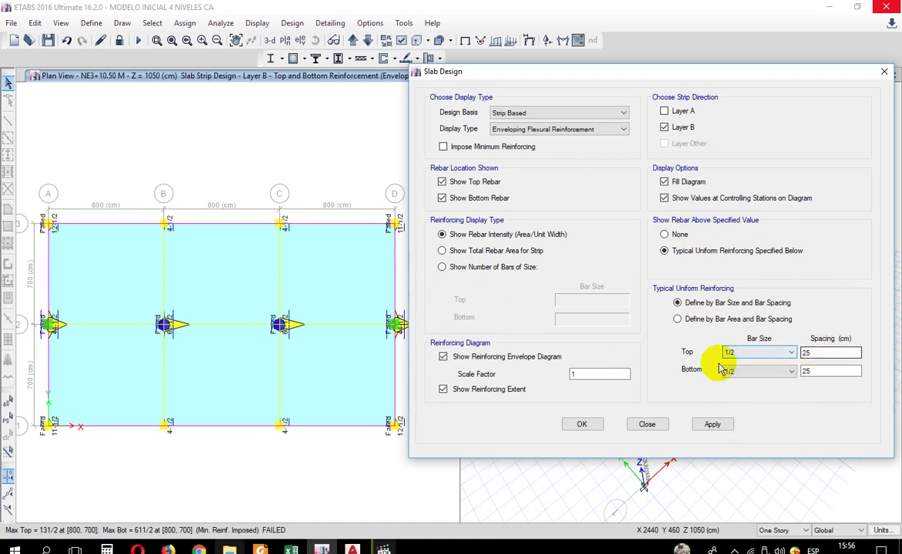
left_click(713, 424)
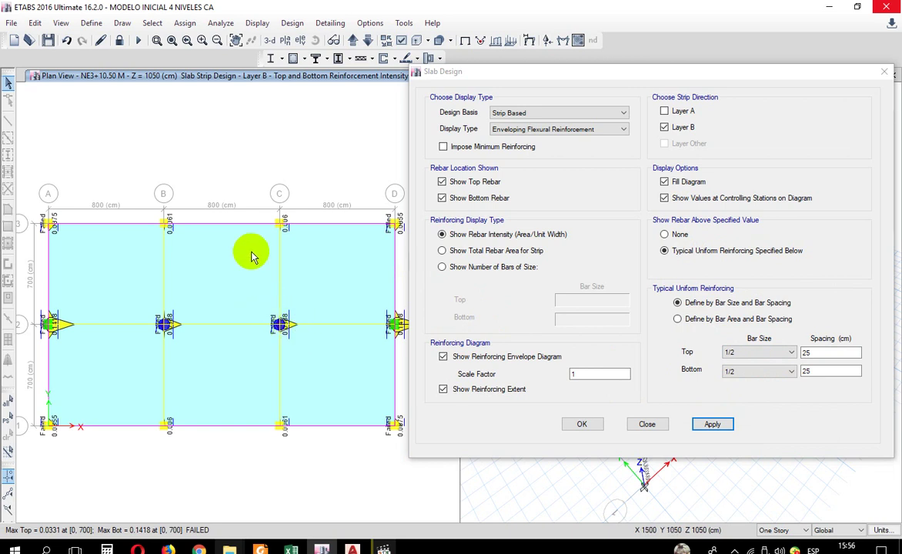
Set the typical uniform bar spacing to 20 cm for top and bottom, update the plan and inspect the interior circular column.
left_click(820, 352)
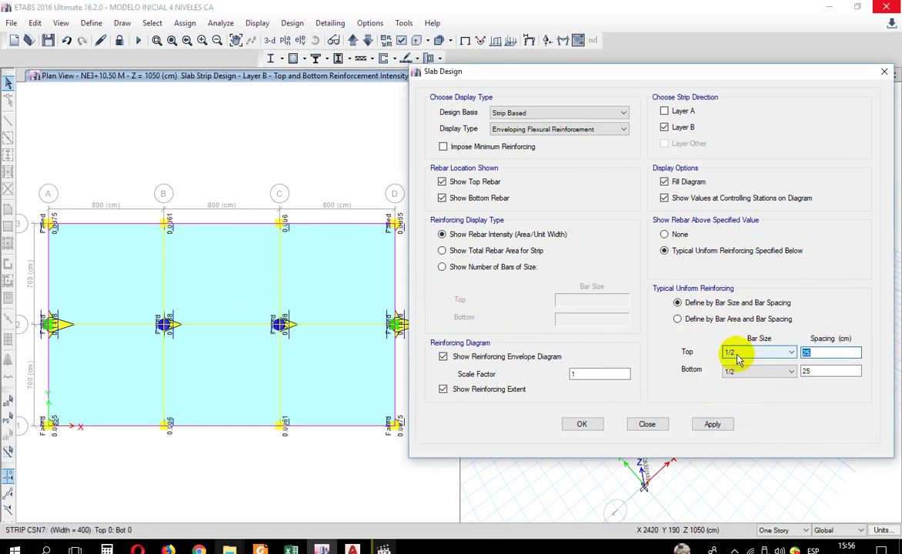
type("20")
key("Tab")
left_click(712, 424)
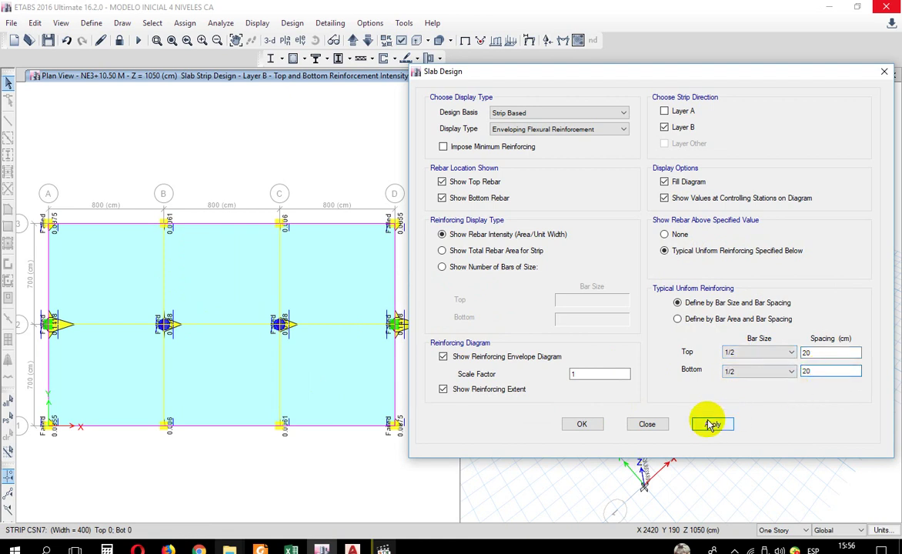
mouse_move(272, 326)
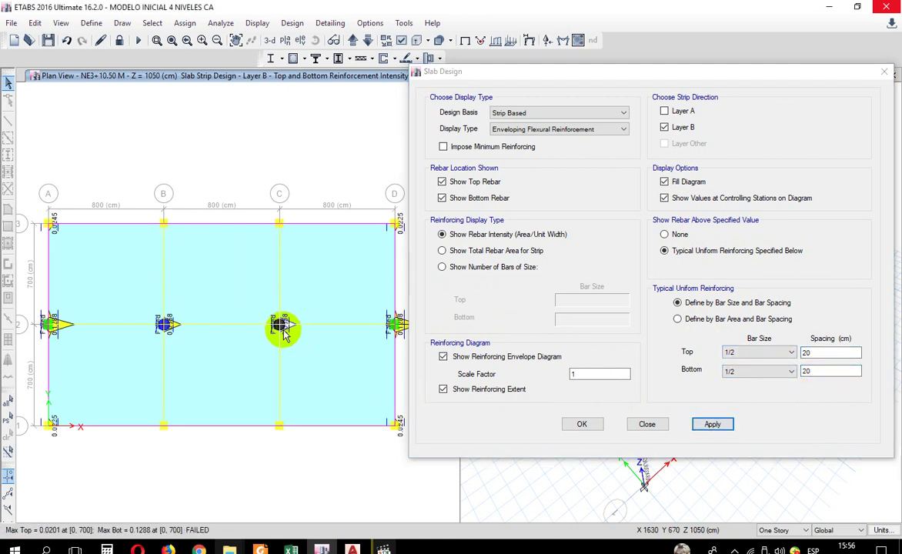
scroll(167, 324, "up", 5)
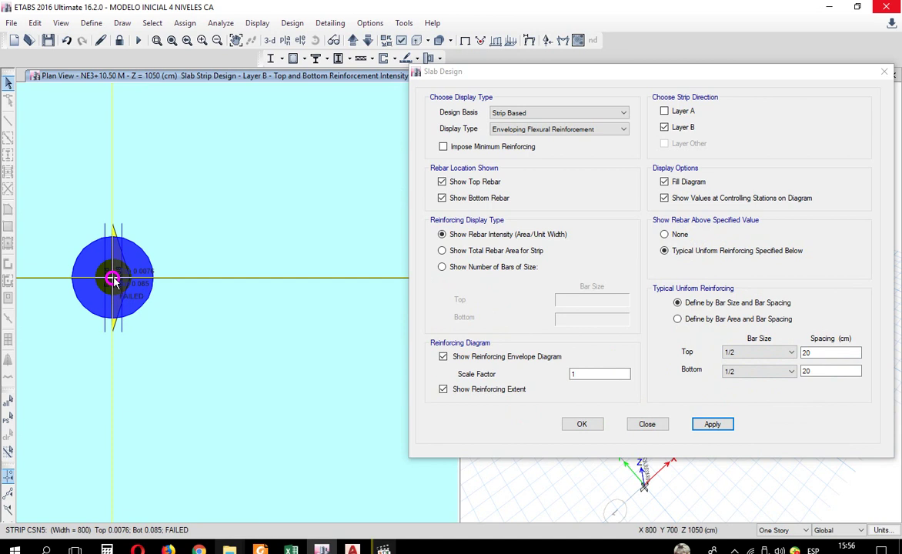
scroll(103, 281, "up", 4)
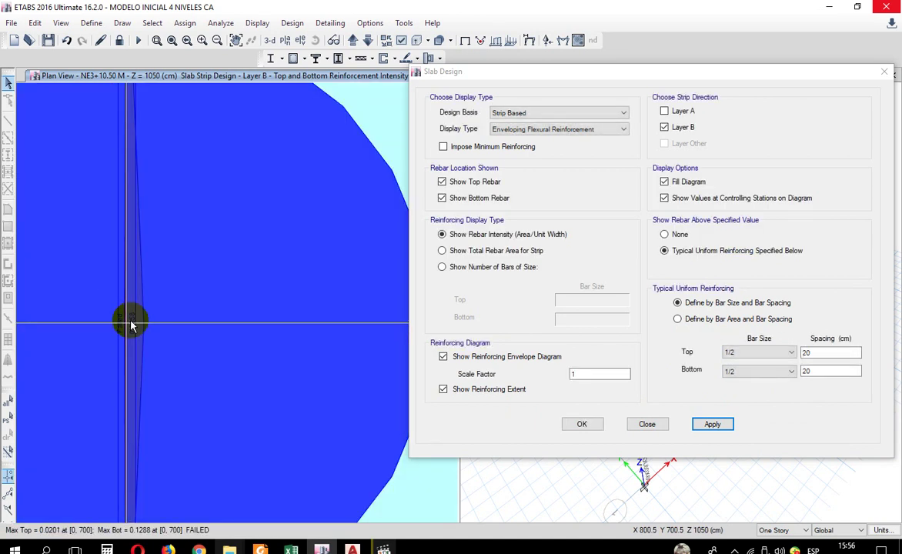
Set the top and bottom spacing of the typical uniform 1/2 bars to 17.5 cm and update the plan.
left_click_drag(817, 352, 749, 352)
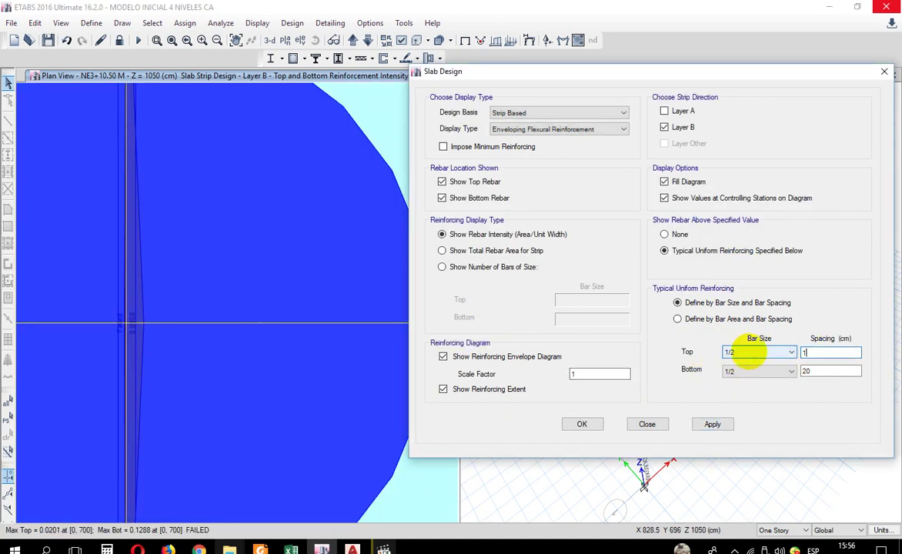
type("17.5")
left_click_drag(814, 370, 760, 378)
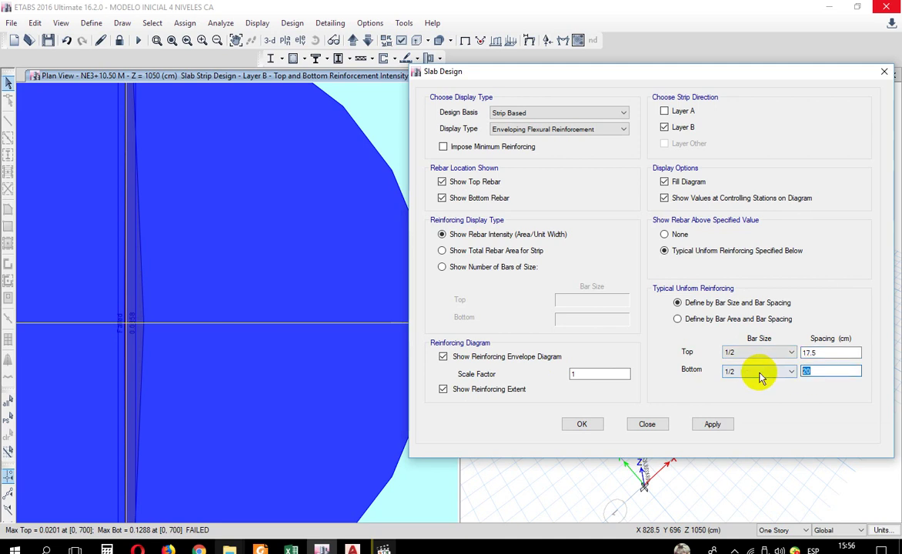
type("17.5")
left_click(709, 423)
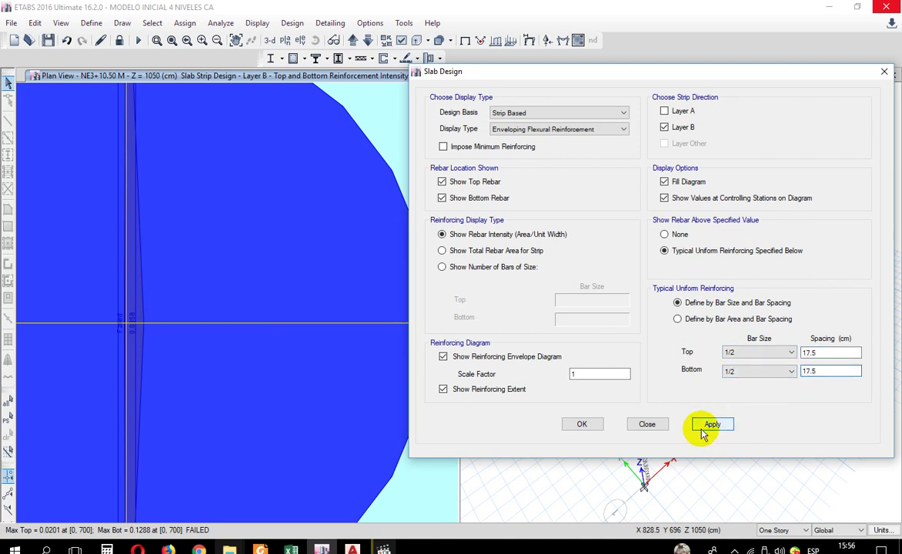
scroll(167, 267, "down", 5)
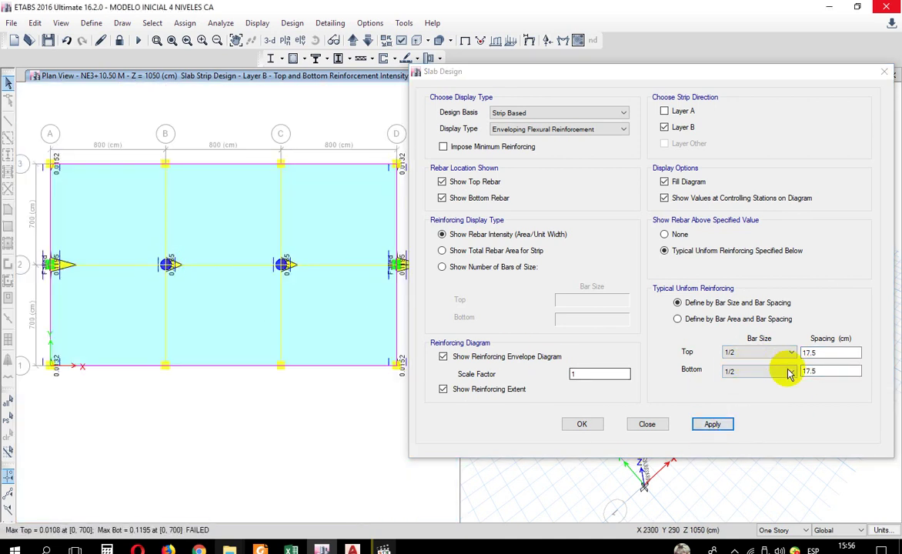
Set the typical uniform spacing to 15 cm for top and bottom and accept the slab design display settings.
left_click_drag(825, 352, 723, 347)
type("15")
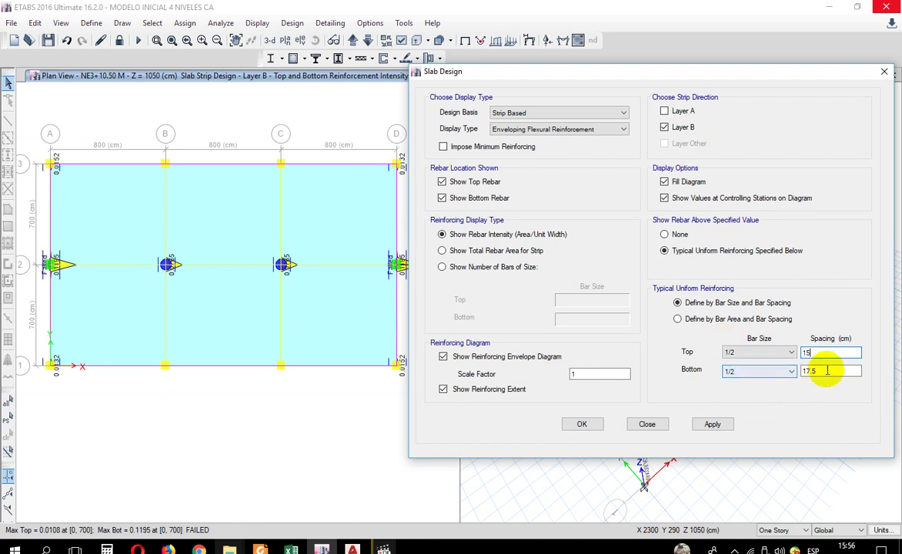
left_click_drag(825, 371, 769, 373)
type("15")
left_click(714, 424)
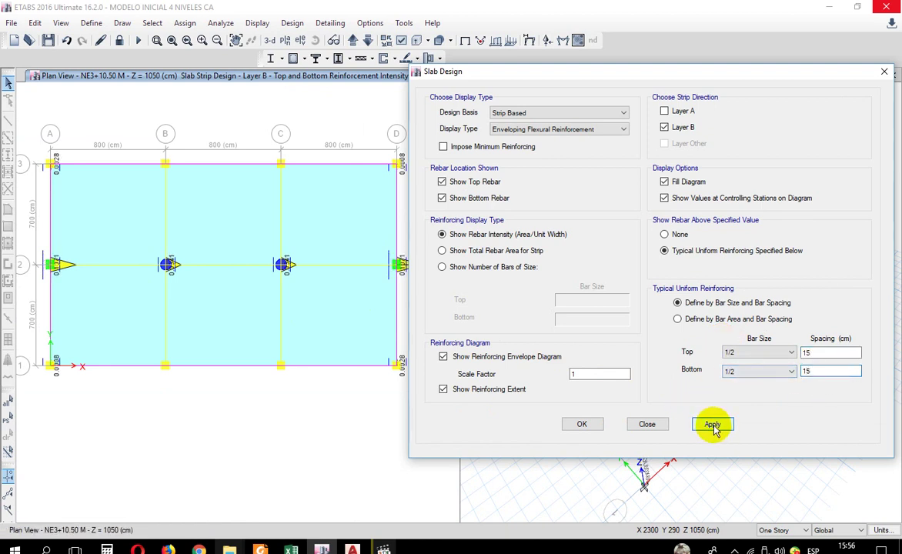
scroll(142, 257, "down", 4)
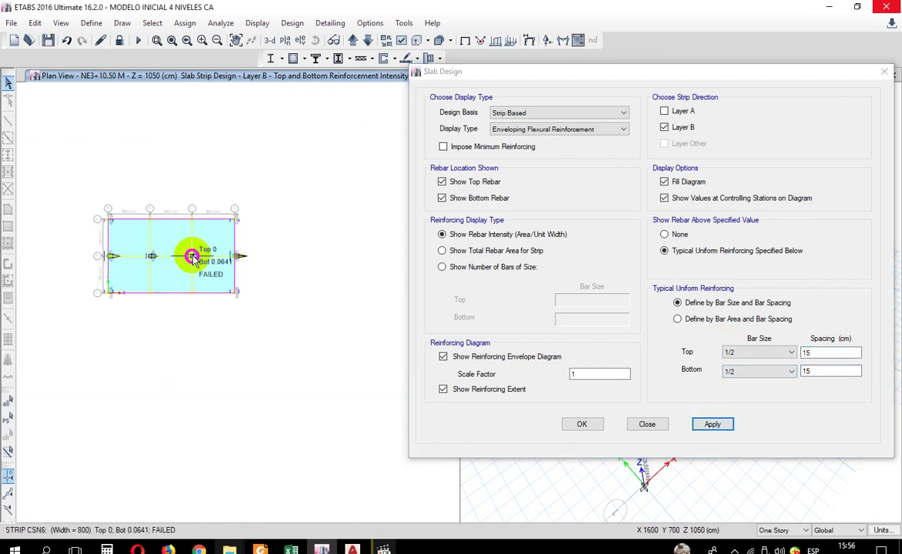
scroll(120, 235, "up", 4)
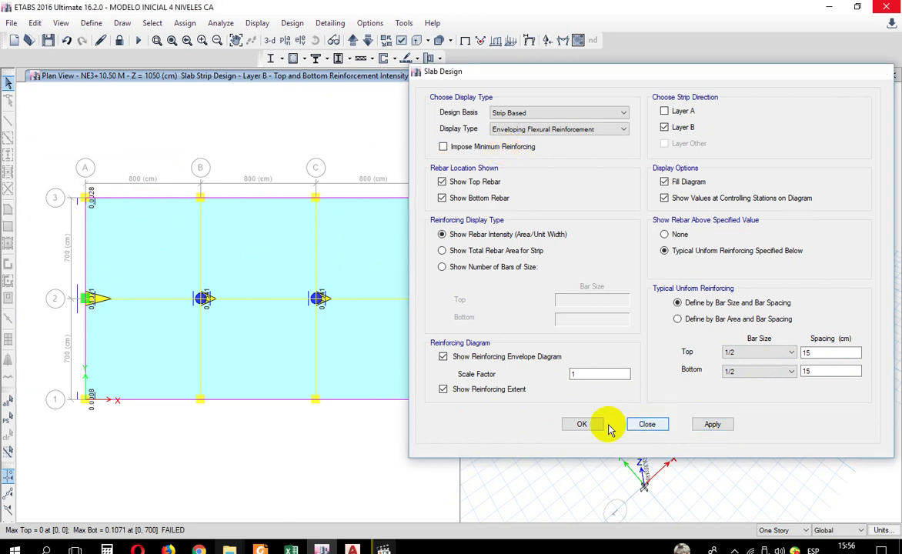
left_click(585, 424)
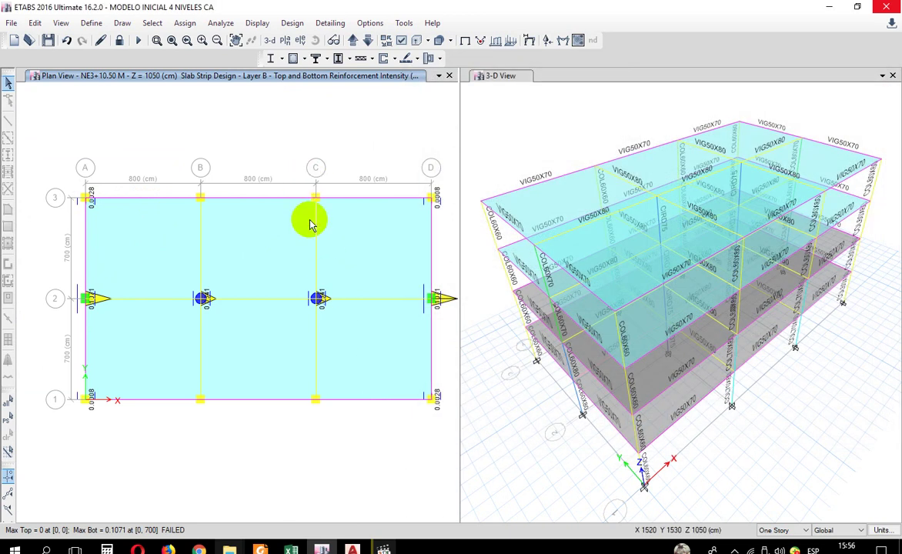
left_click(414, 58)
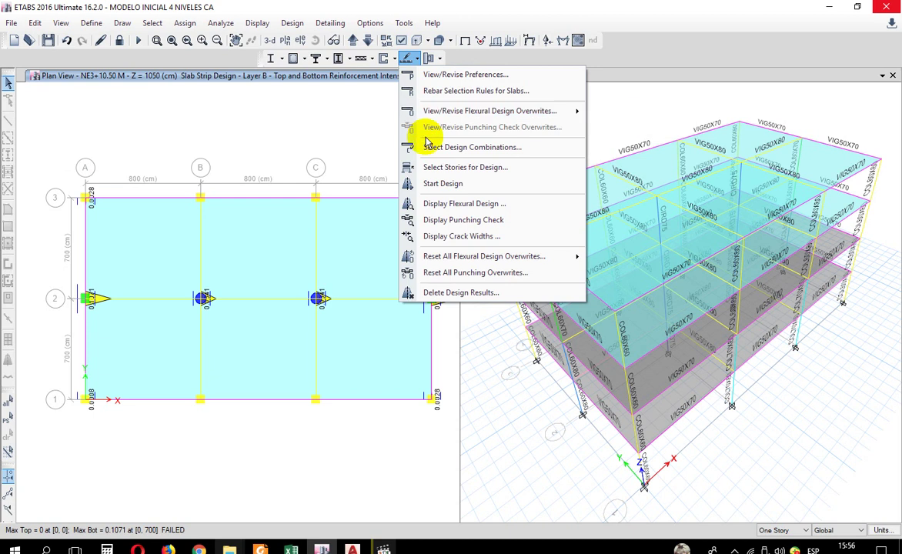
left_click(435, 205)
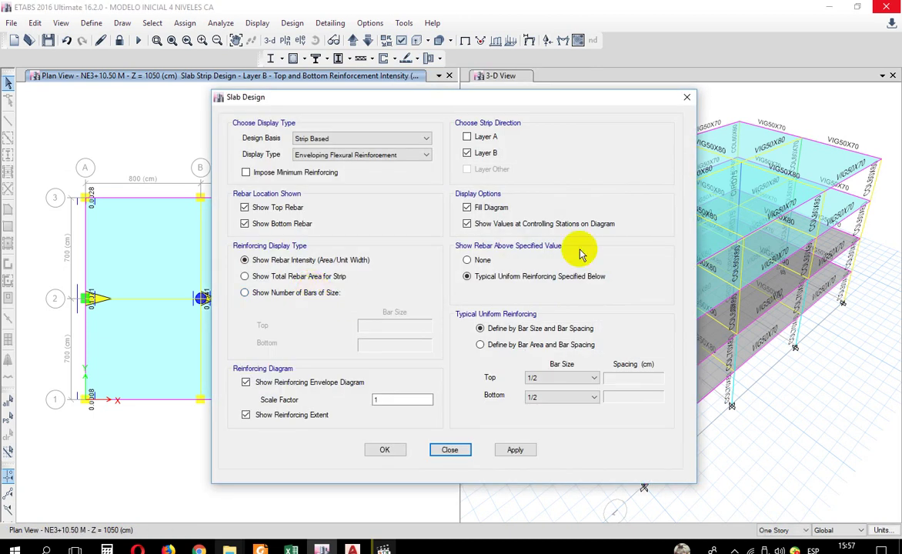
left_click(686, 97)
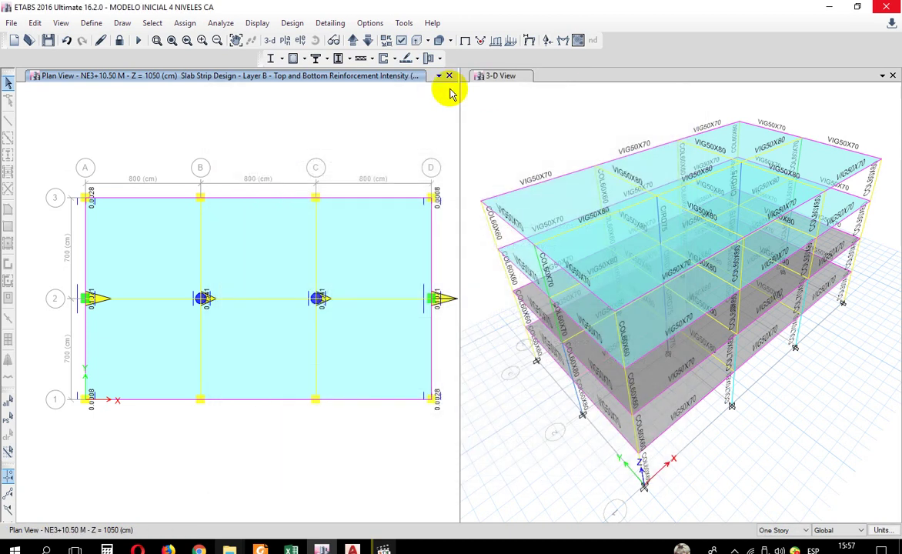
Display crack widths on the slab bottom face for the maximum of the ENVOLVENTE ESTATICA load combination.
left_click(413, 61)
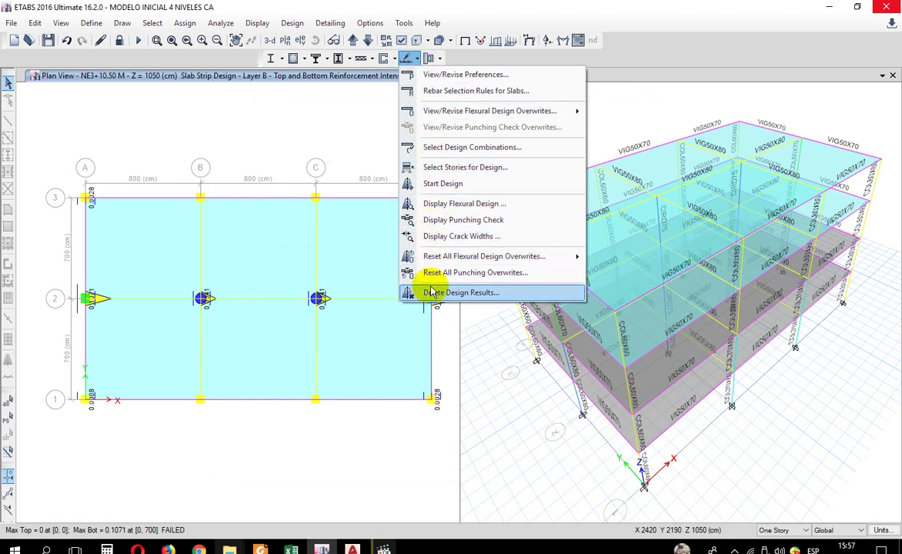
mouse_move(458, 117)
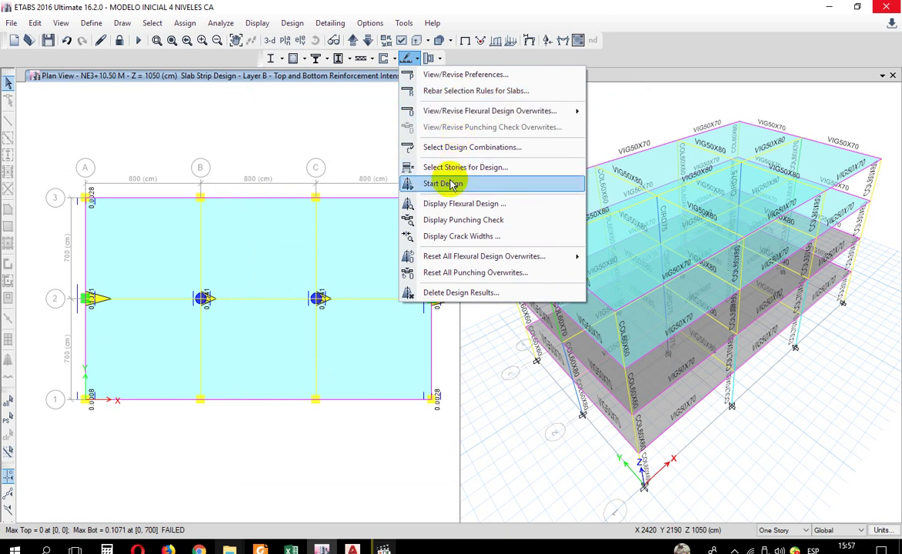
left_click(462, 236)
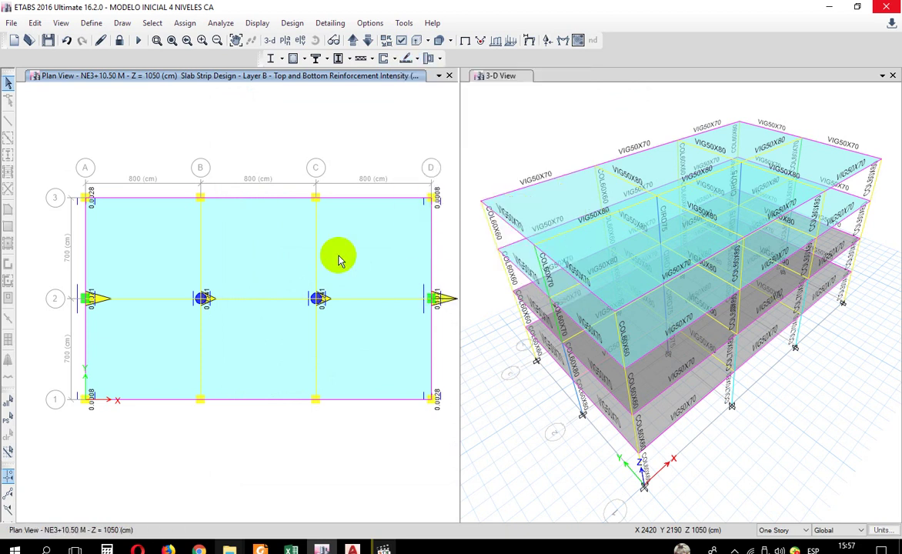
left_click_drag(478, 50, 714, 65)
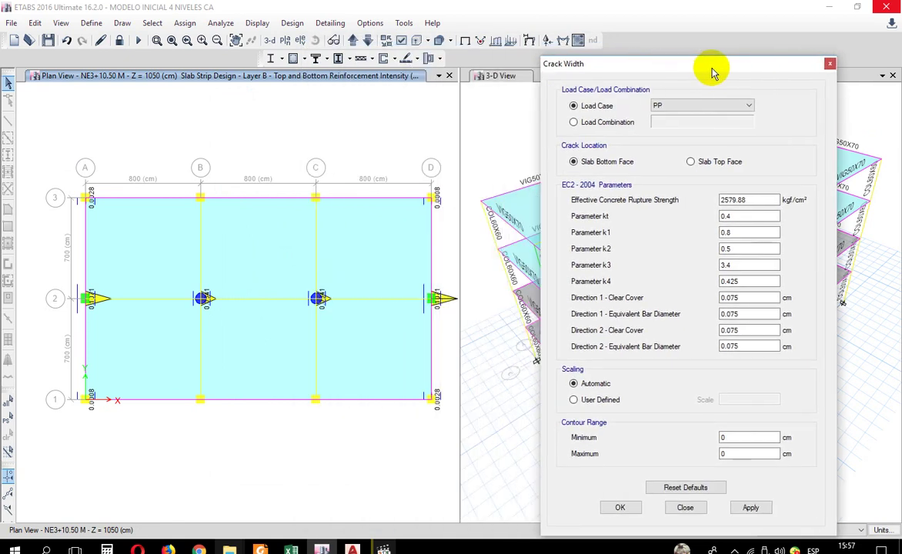
left_click(625, 126)
left_click(677, 121)
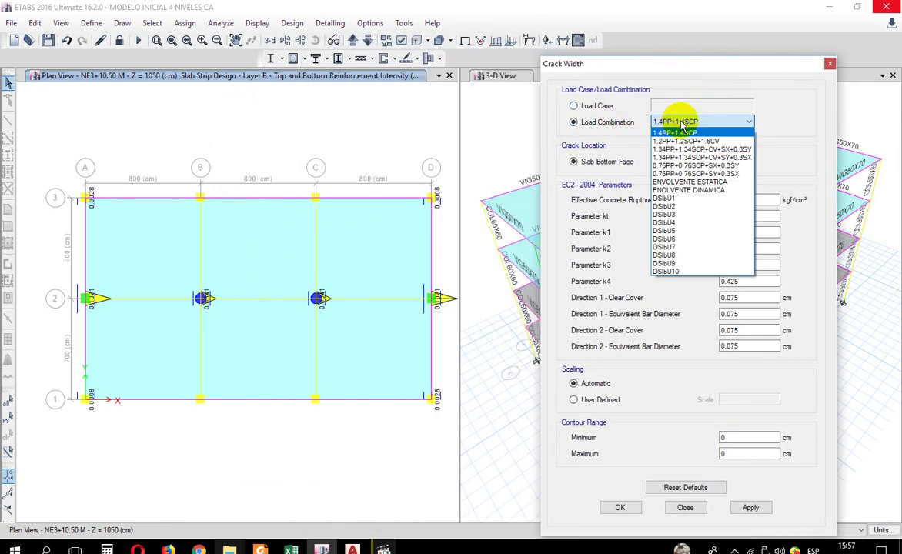
left_click(674, 182)
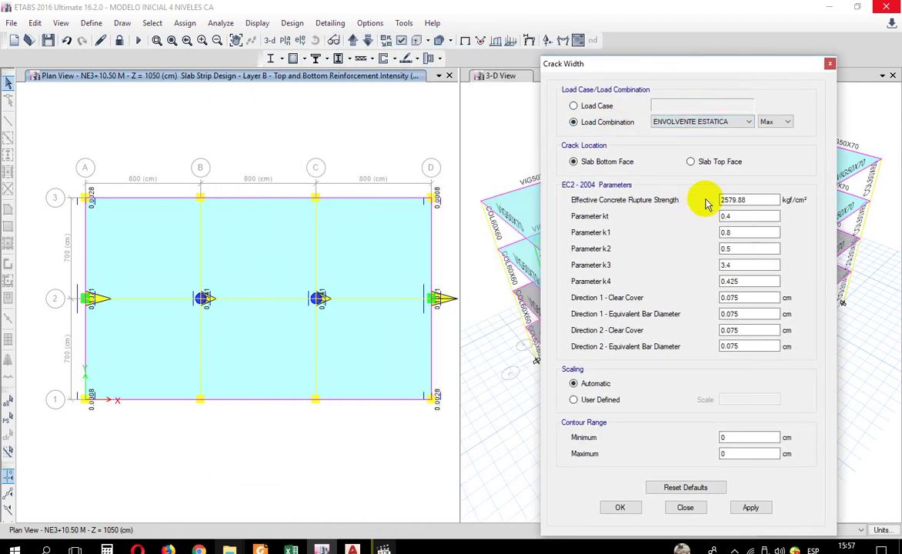
left_click(747, 509)
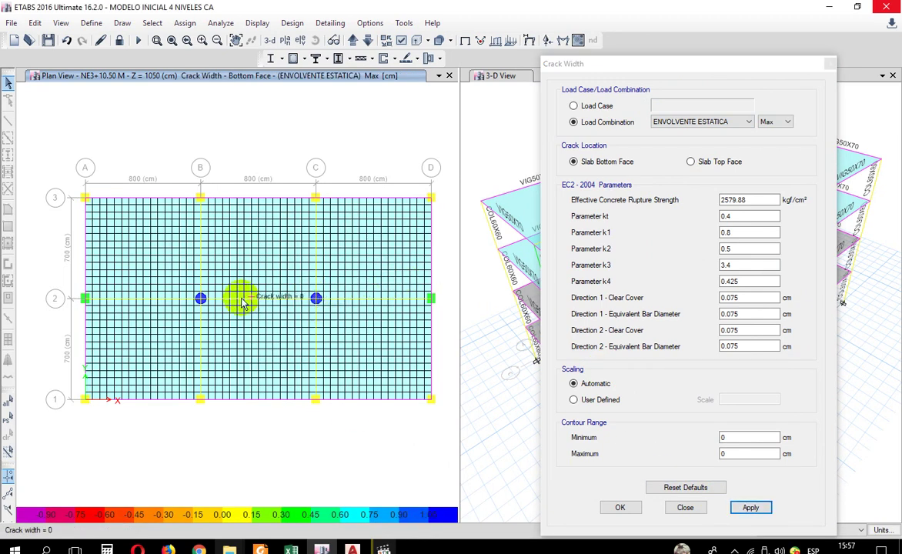
left_click(827, 69)
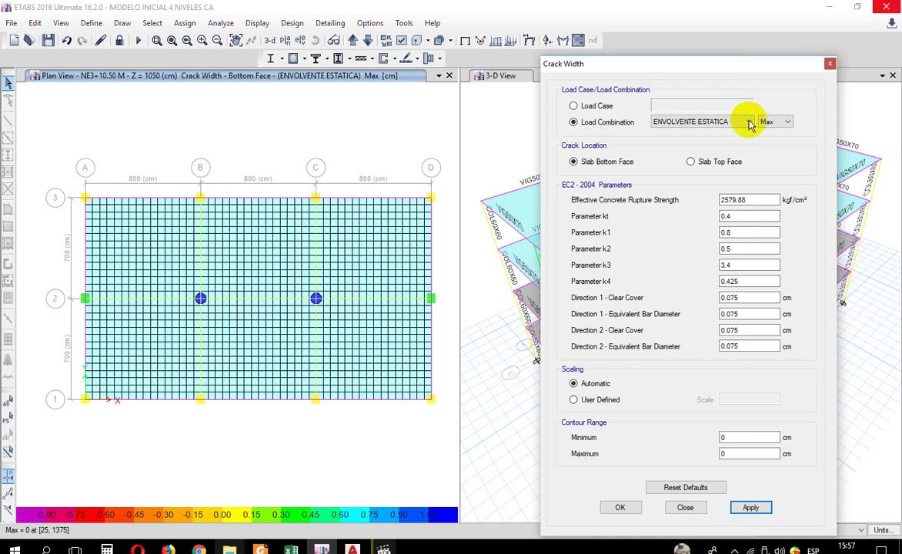
left_click(828, 64)
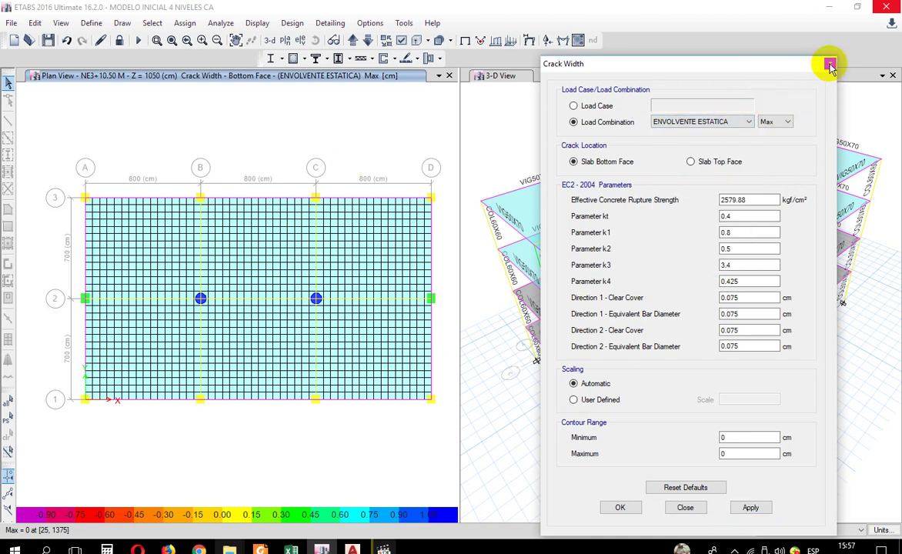
left_click(830, 64)
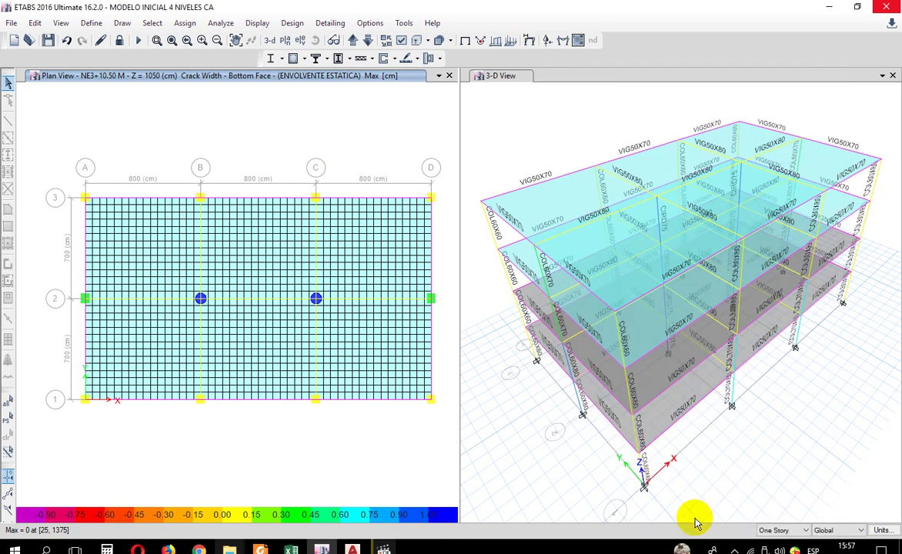
Reopen the slab flexural design display, set the typical uniform 1/2 bar spacing to 12 cm top and bottom, and update the plan.
left_click(413, 58)
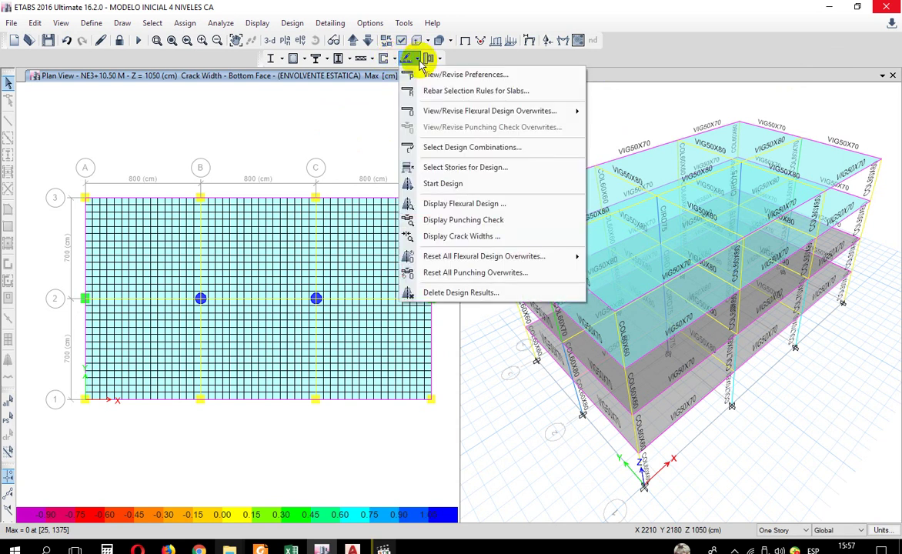
left_click(432, 206)
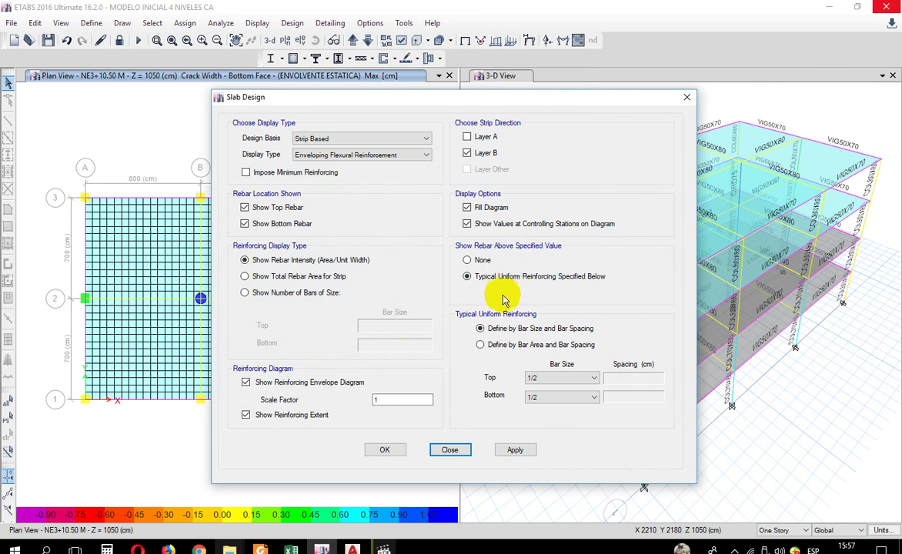
left_click(545, 378)
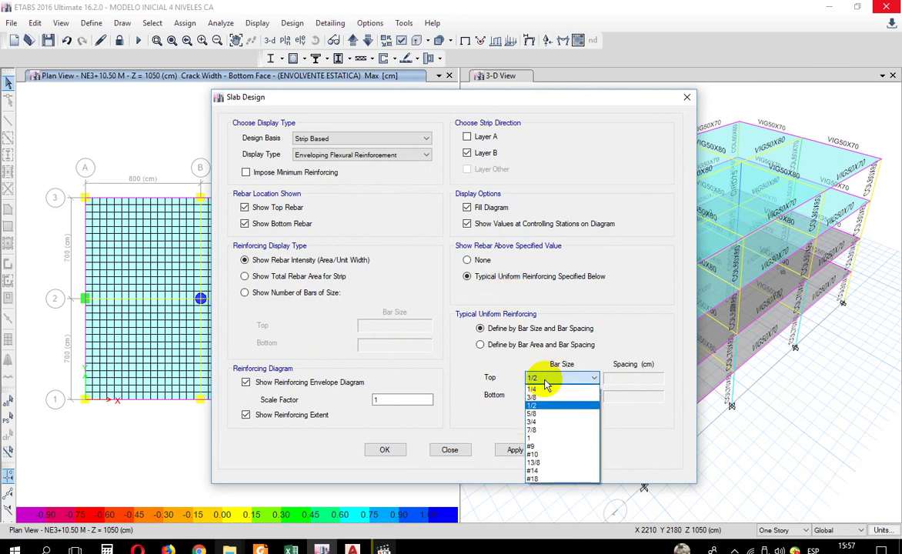
left_click(594, 380)
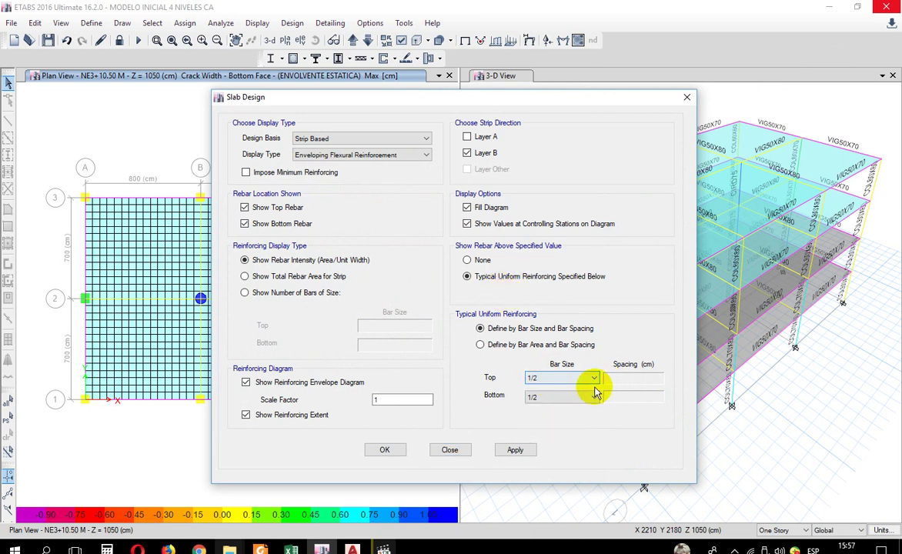
left_click(478, 259)
left_click(468, 276)
double_click(635, 378)
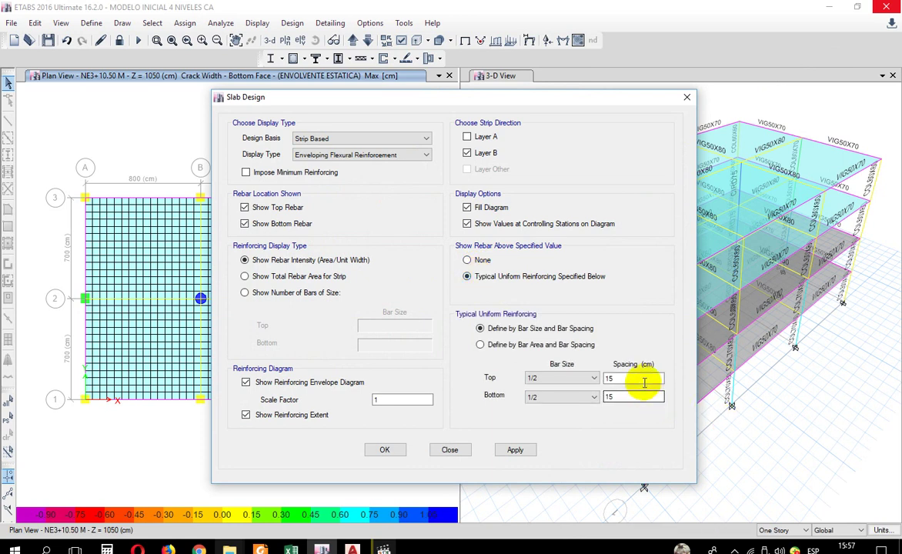
type("12")
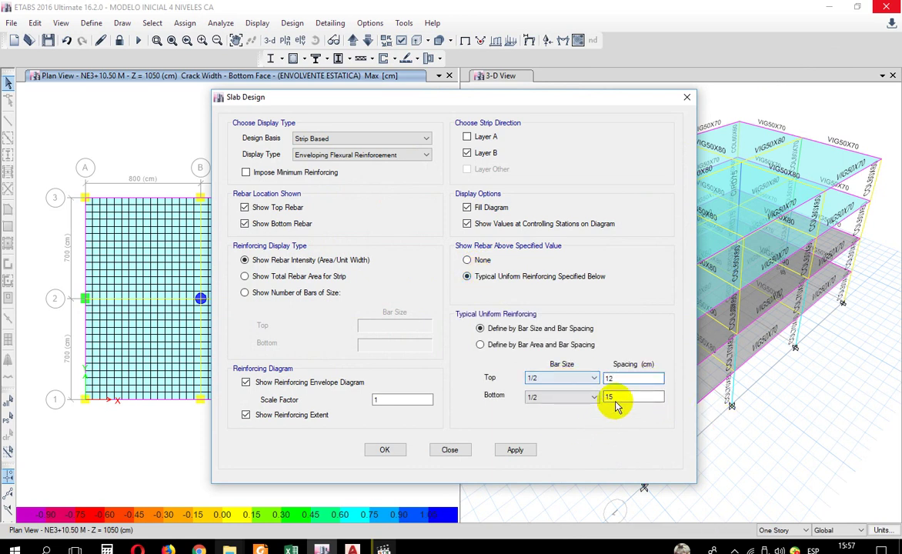
double_click(615, 397)
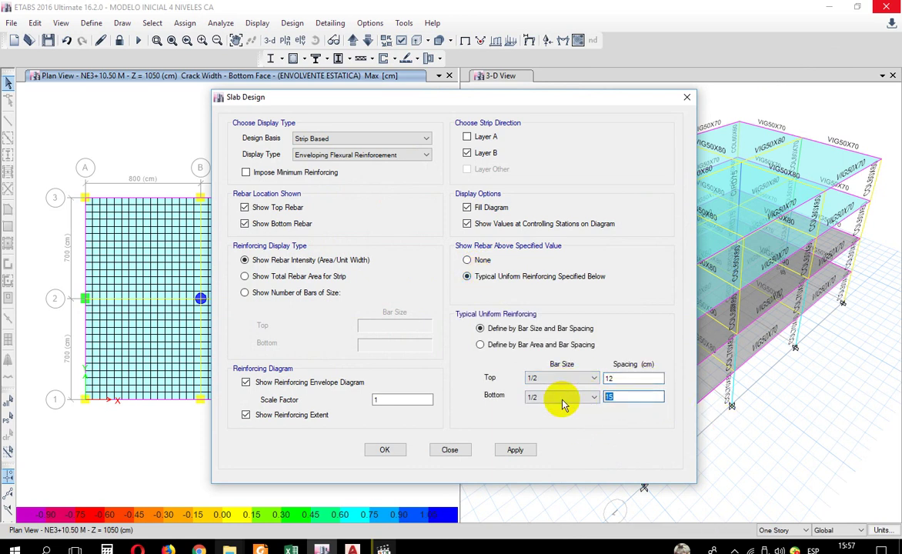
left_click(511, 452)
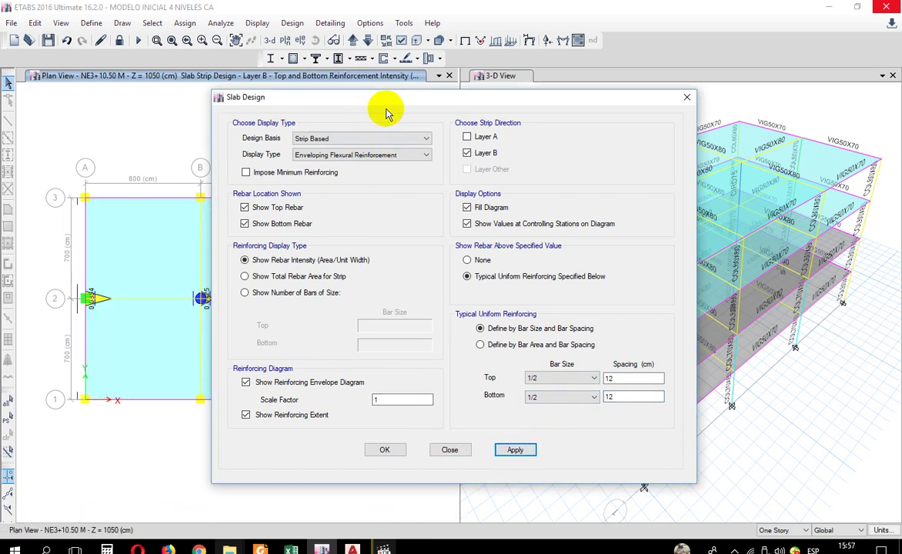
Set the typical uniform reinforcing to 5/8 bars at 20 cm for top and bottom and update the plan.
left_click(539, 378)
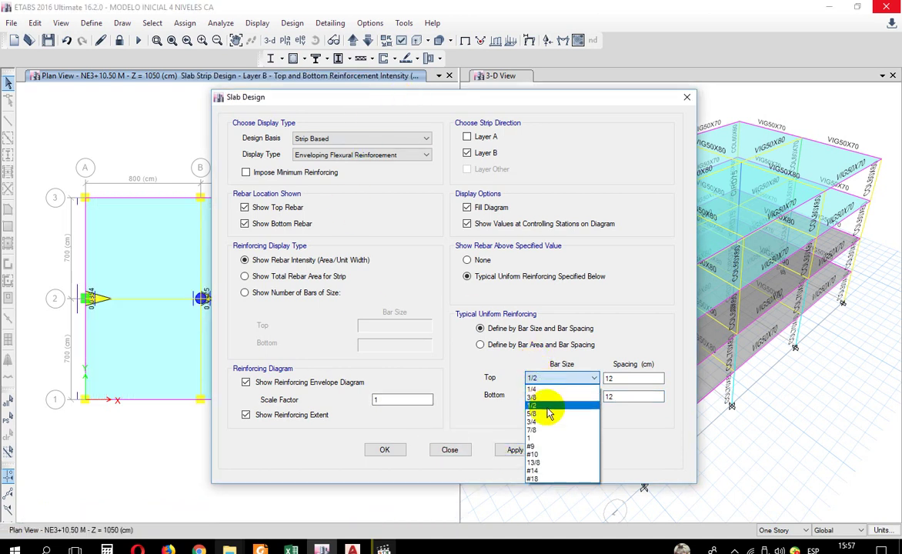
left_click(548, 416)
left_click(554, 398)
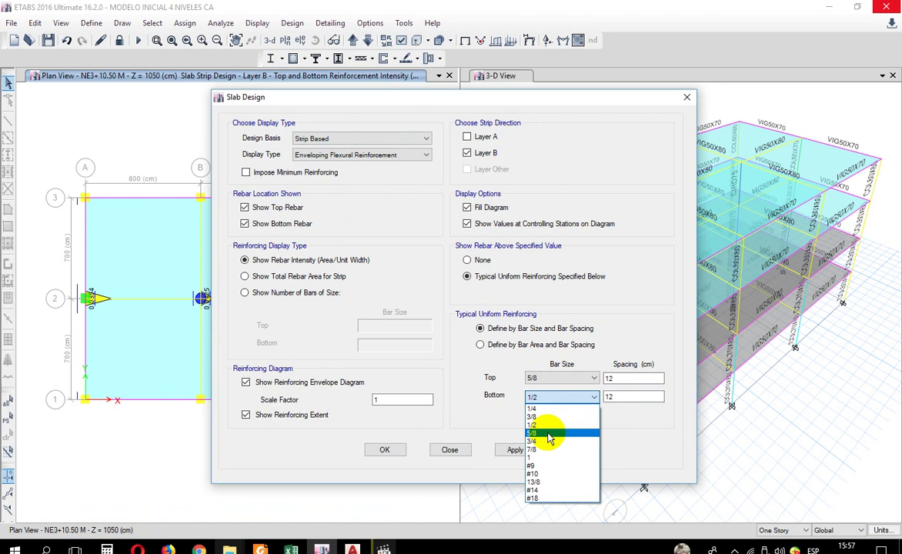
left_click(548, 433)
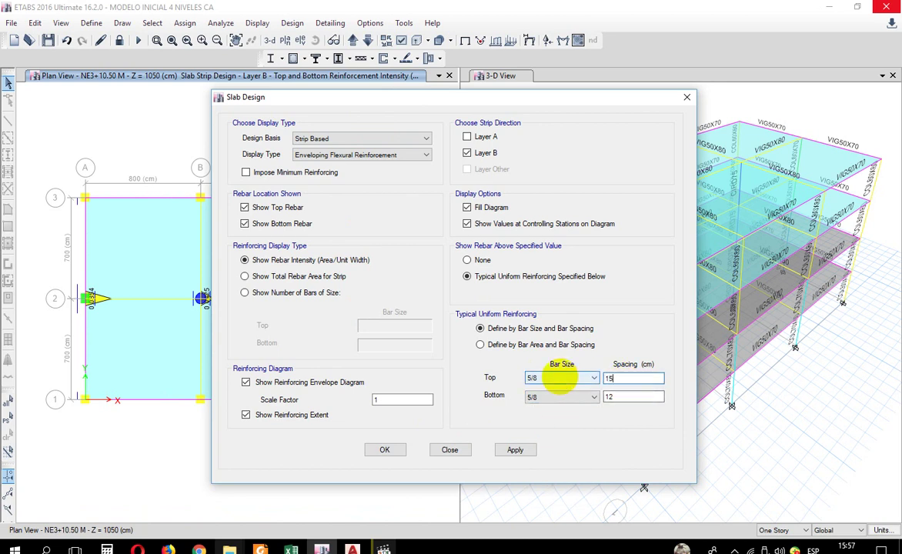
left_click(612, 392)
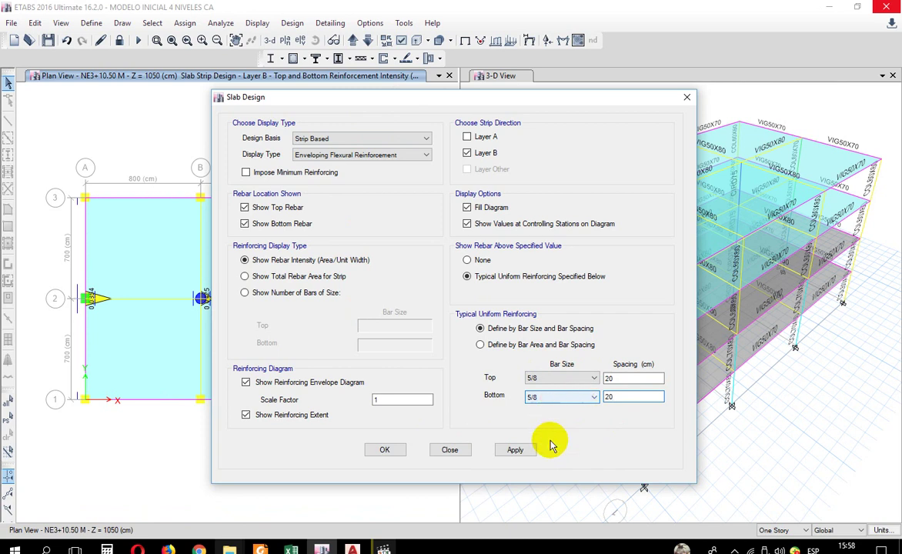
left_click(514, 451)
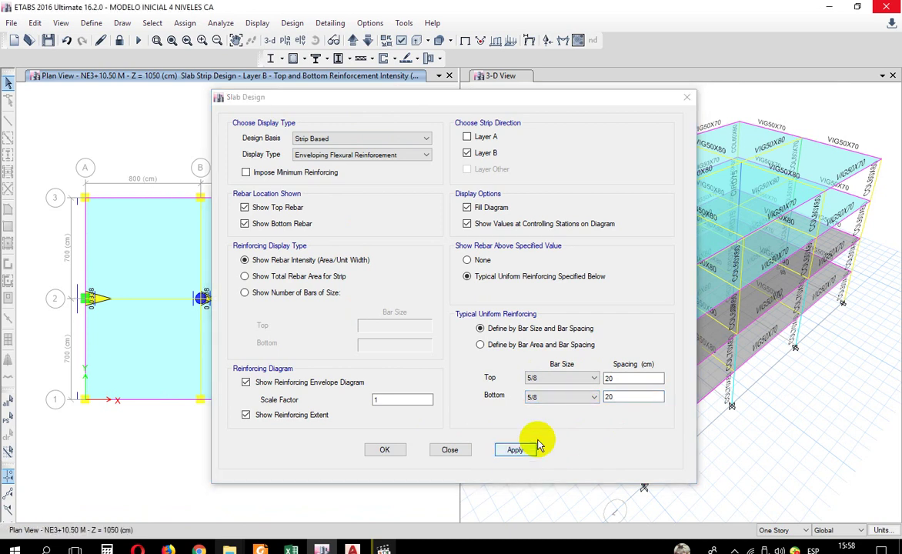
Set the 5/8 bar spacing to 15 cm top and bottom, update the plan and inspect the interior circular column at axis C-2.
double_click(619, 378)
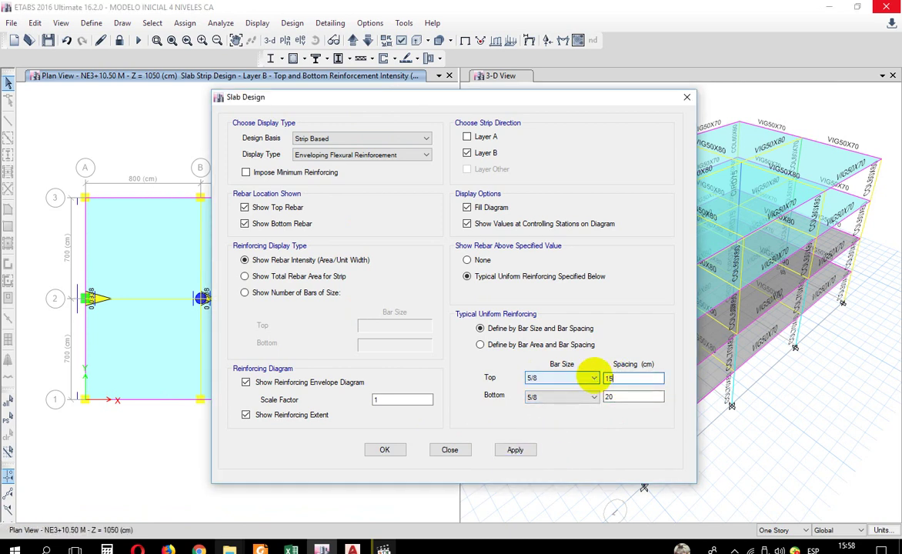
double_click(629, 396)
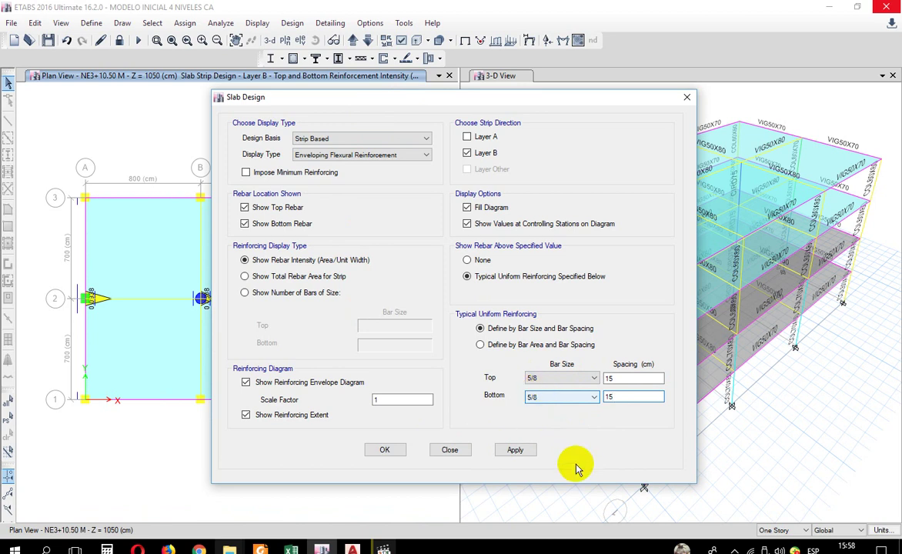
left_click(520, 450)
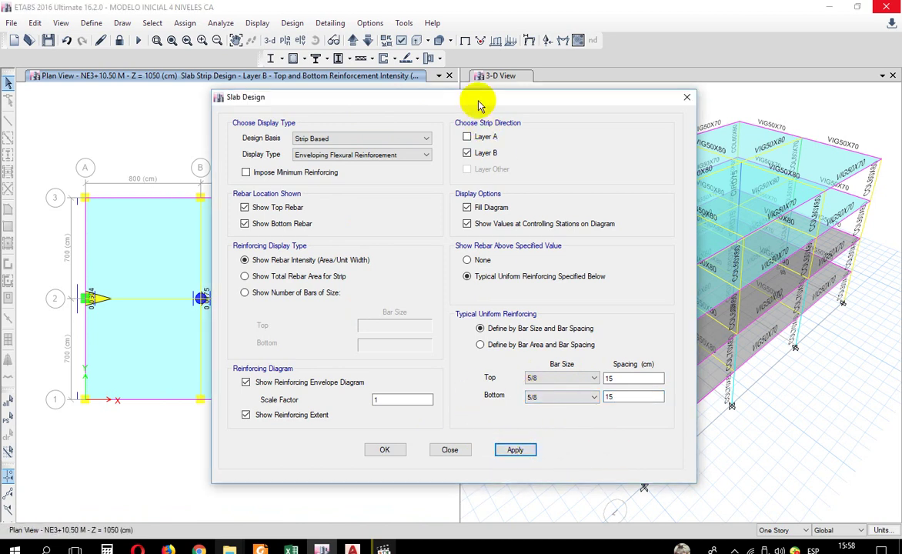
left_click_drag(473, 101, 642, 112)
mouse_move(316, 303)
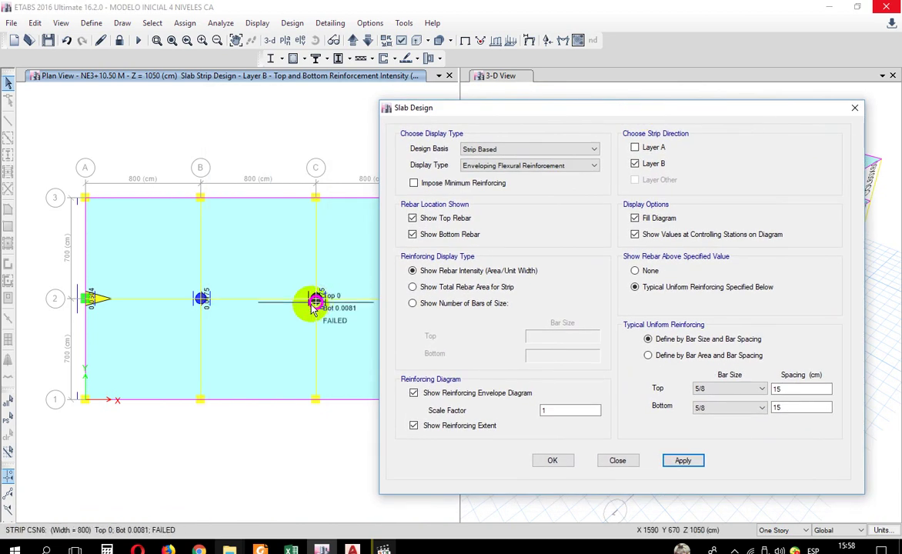
left_click_drag(437, 111, 196, 111)
left_click_drag(468, 107, 612, 58)
Set the typical uniform reinforcing to 1/2 bars at 20 cm for top and bottom and update the plan.
left_click(632, 340)
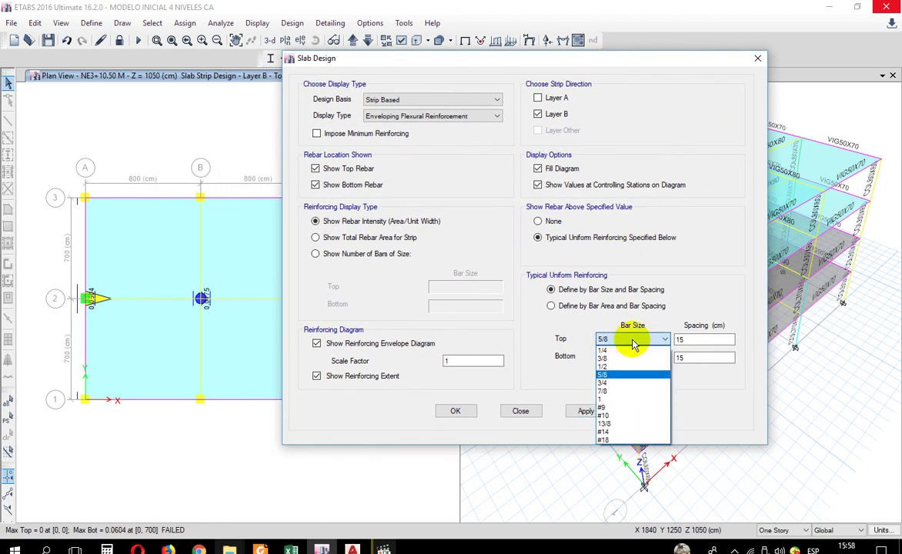
left_click(628, 367)
left_click(631, 358)
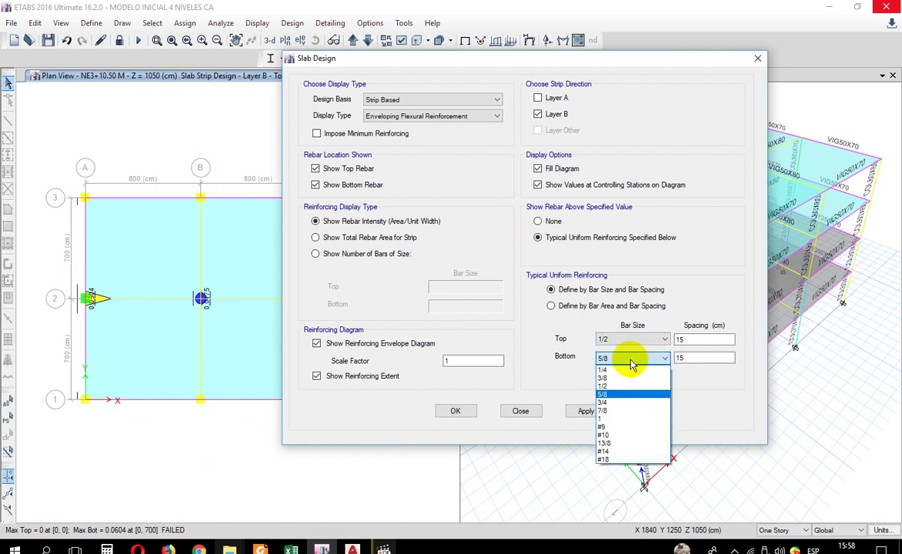
left_click(618, 387)
left_click_drag(692, 340, 668, 341)
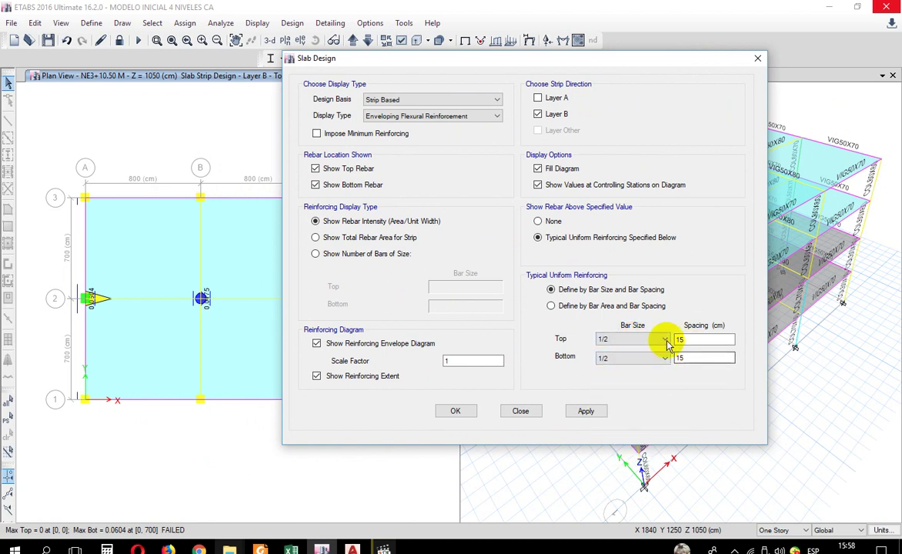
type("20")
double_click(693, 358)
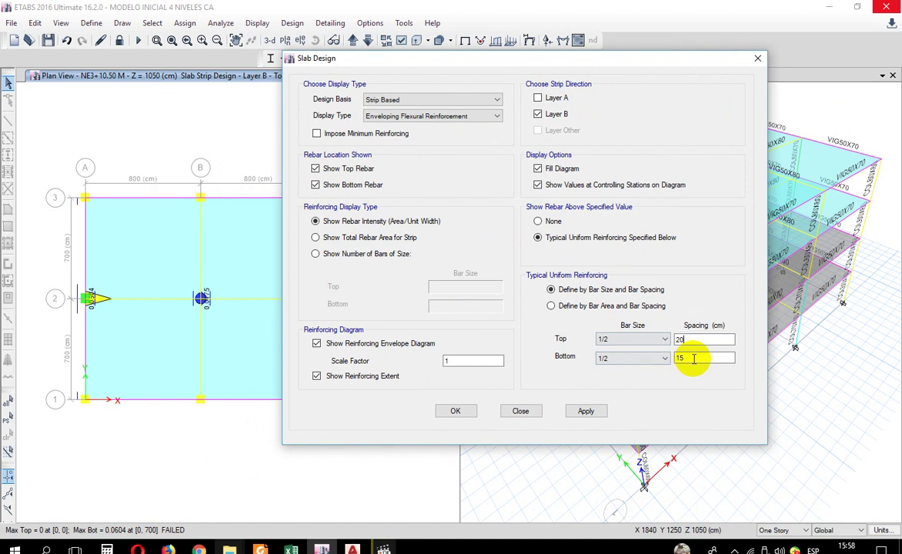
type("20")
left_click(586, 411)
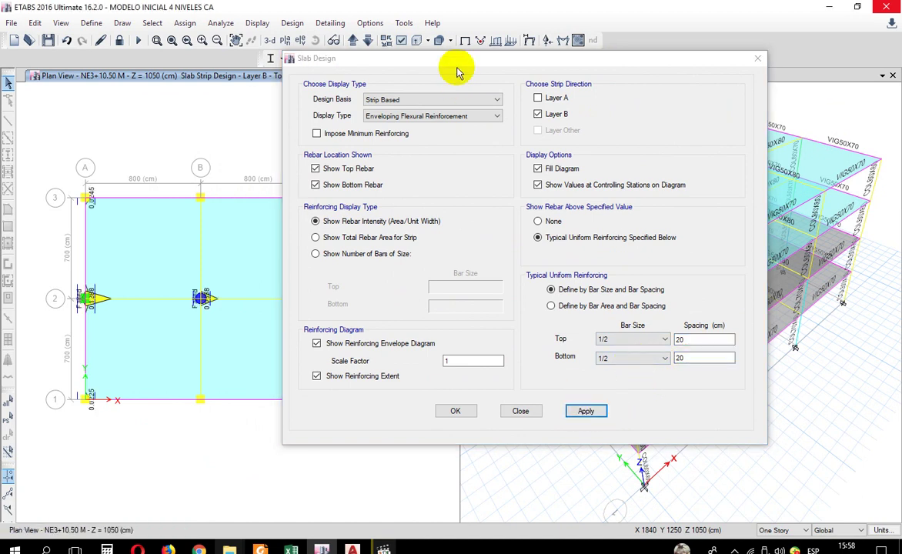
Inspect the Layer B strip reinforcement at the edge column on axis D-2.
left_click_drag(456, 60, 628, 77)
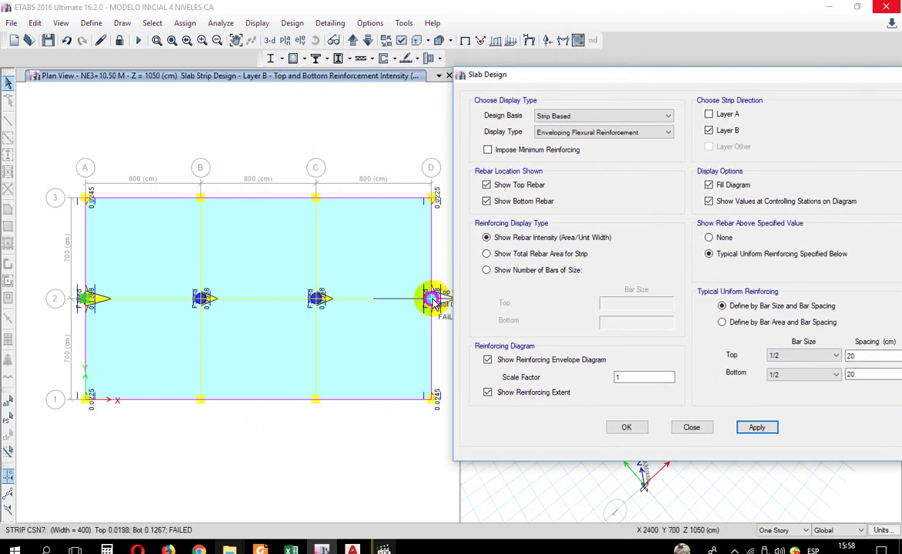
scroll(433, 300, "up", 5)
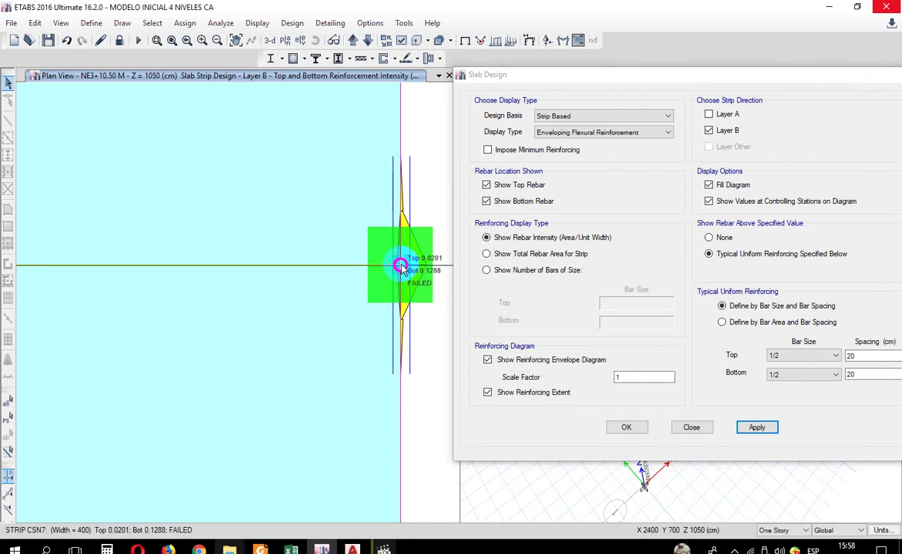
scroll(342, 243, "down", 5)
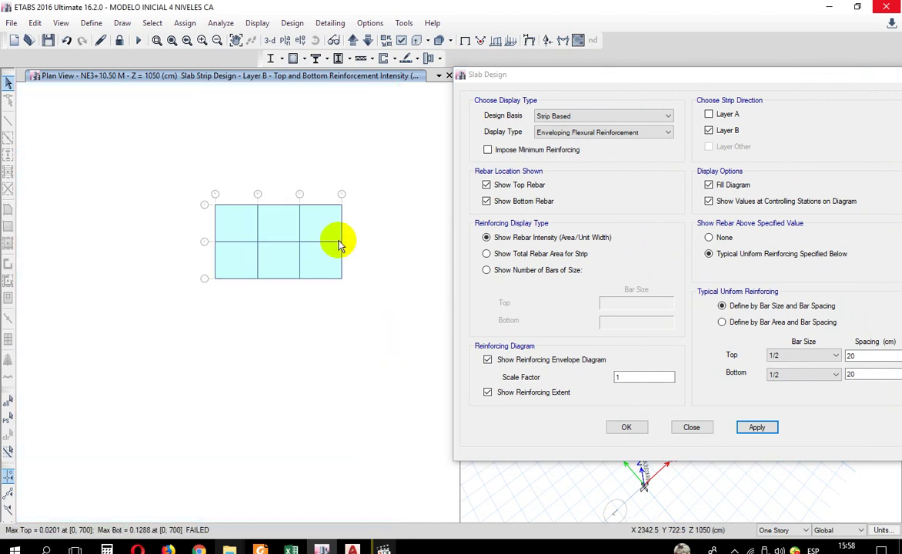
scroll(311, 243, "up", 3)
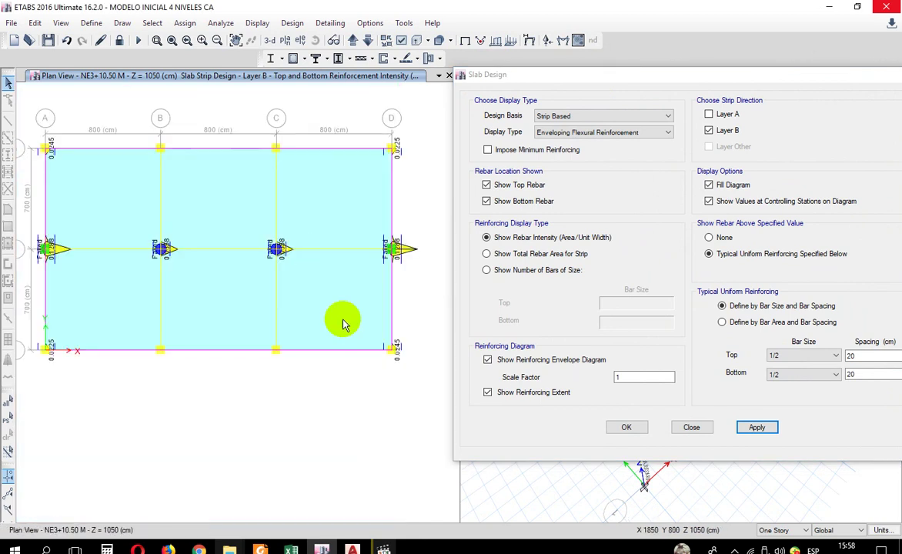
Close the slab design display settings and show the punching shear check on the plan.
left_click(691, 428)
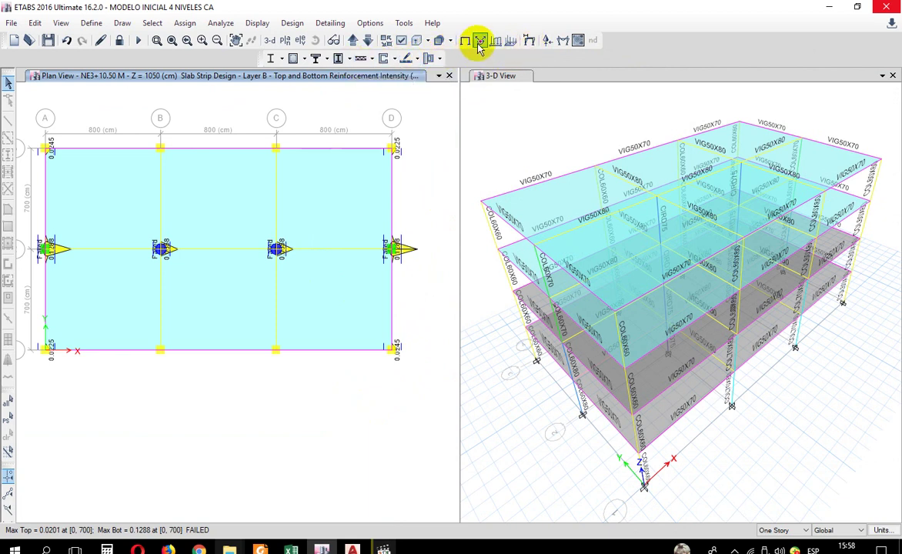
left_click(415, 59)
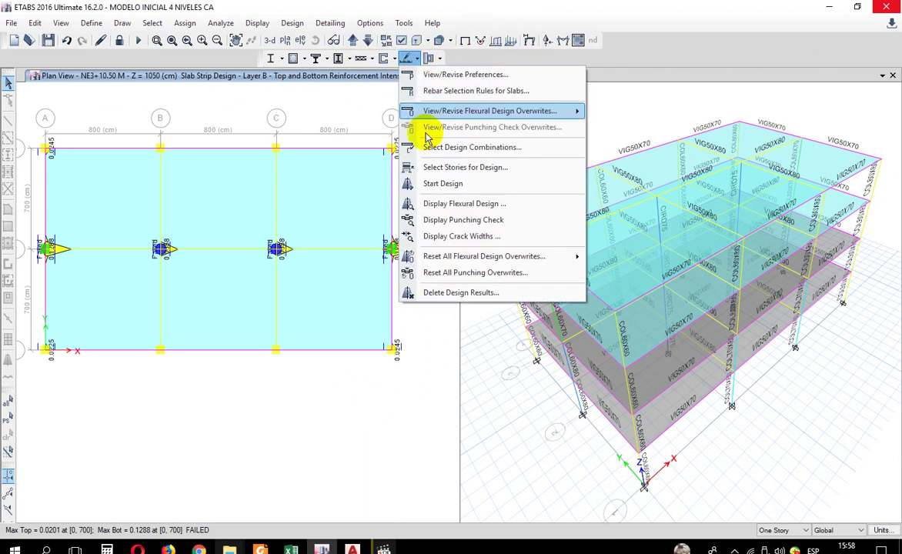
left_click(430, 221)
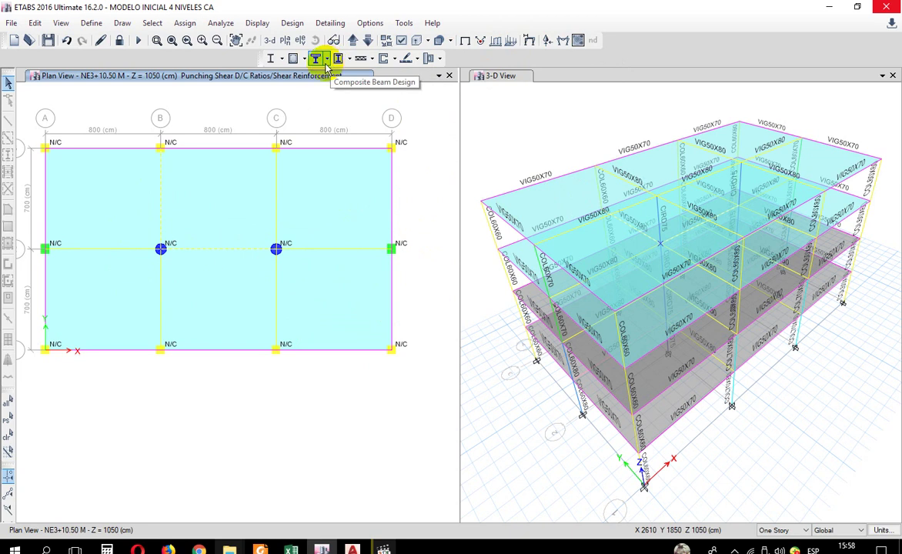
Reopen the slab flexural design display, showing rebar above typical uniform reinforcing defined by bar size and bar spacing.
left_click(416, 59)
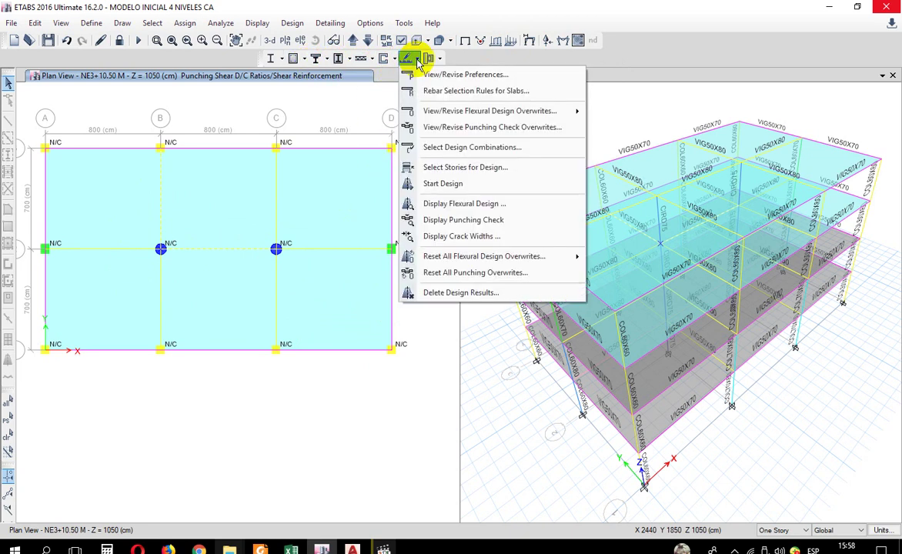
left_click(446, 204)
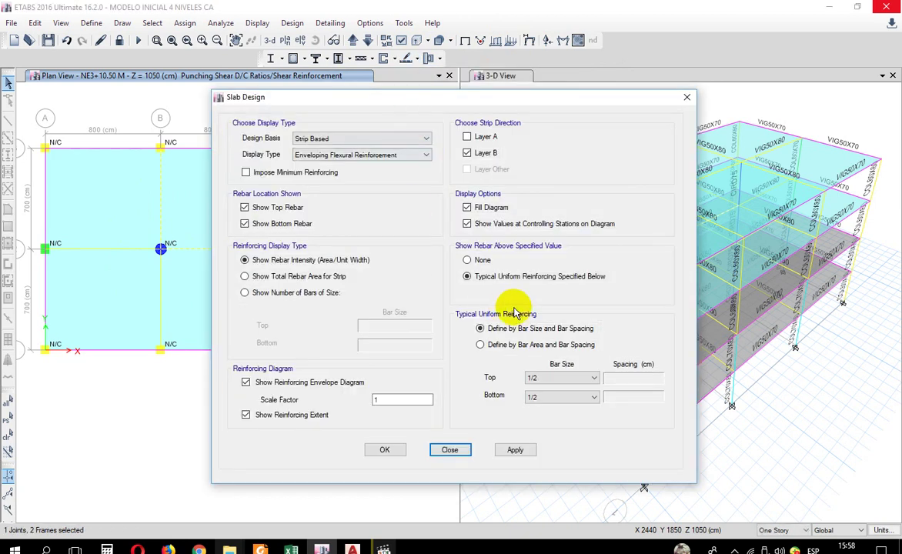
left_click_drag(508, 96, 627, 45)
left_click(625, 293)
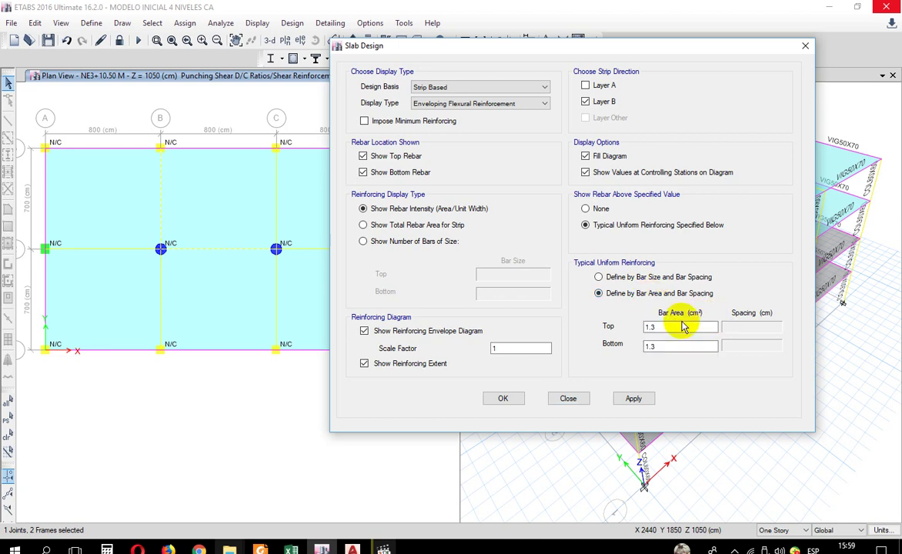
left_click(625, 277)
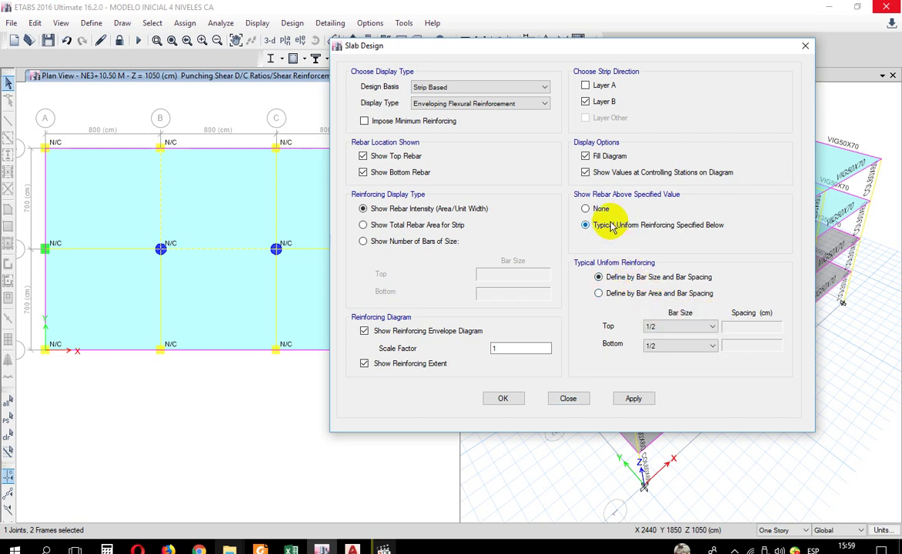
left_click(585, 208)
left_click(586, 224)
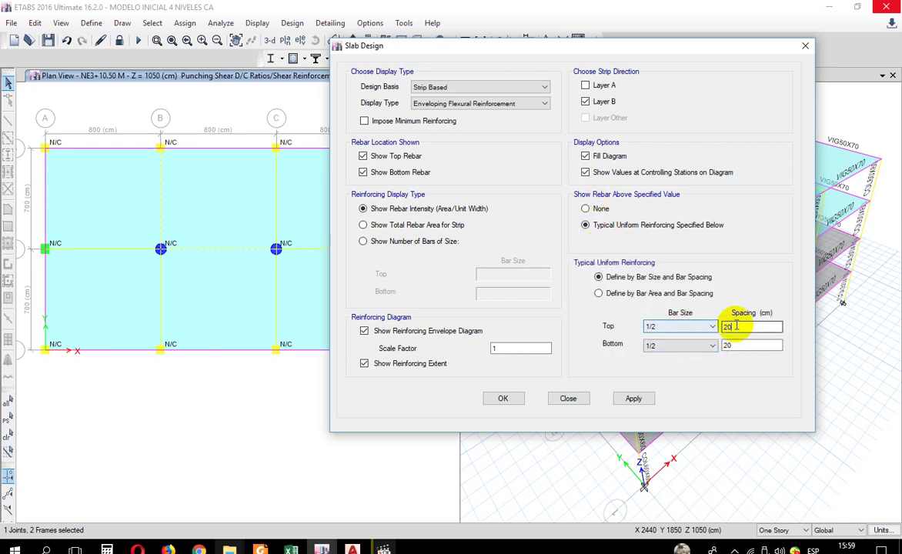
Set the bottom spacing of the 1/2 bars to 15 cm, update the plan and inspect the edge column on axis D-2.
left_click_drag(736, 325, 694, 348)
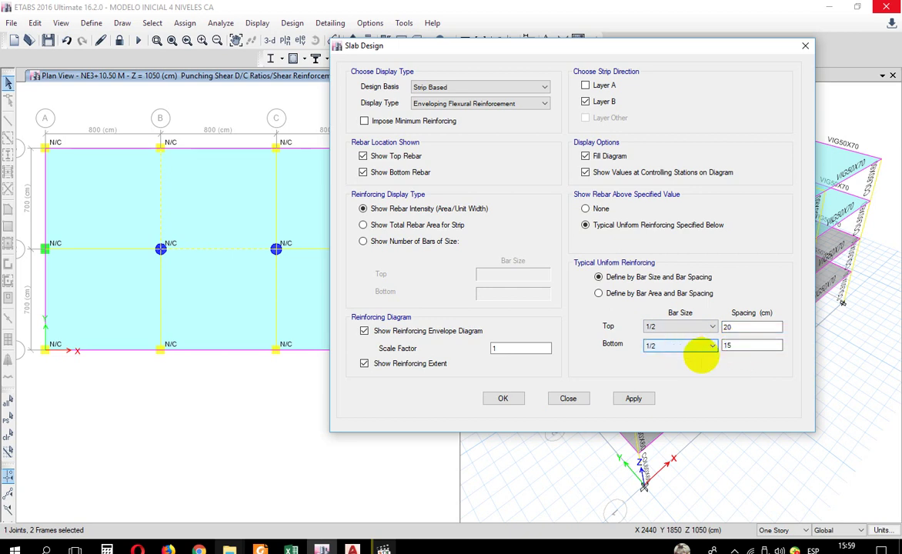
left_click_drag(743, 327, 700, 337)
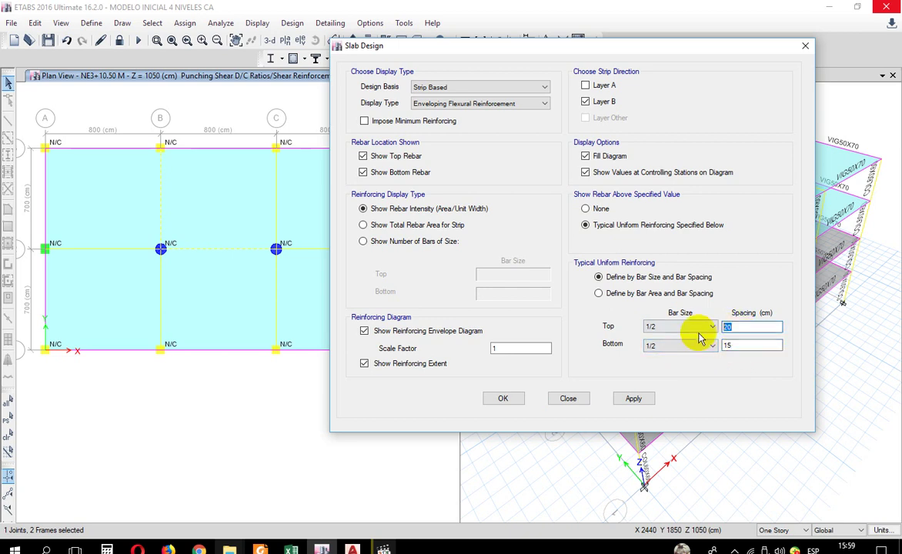
left_click(633, 398)
left_click(568, 398)
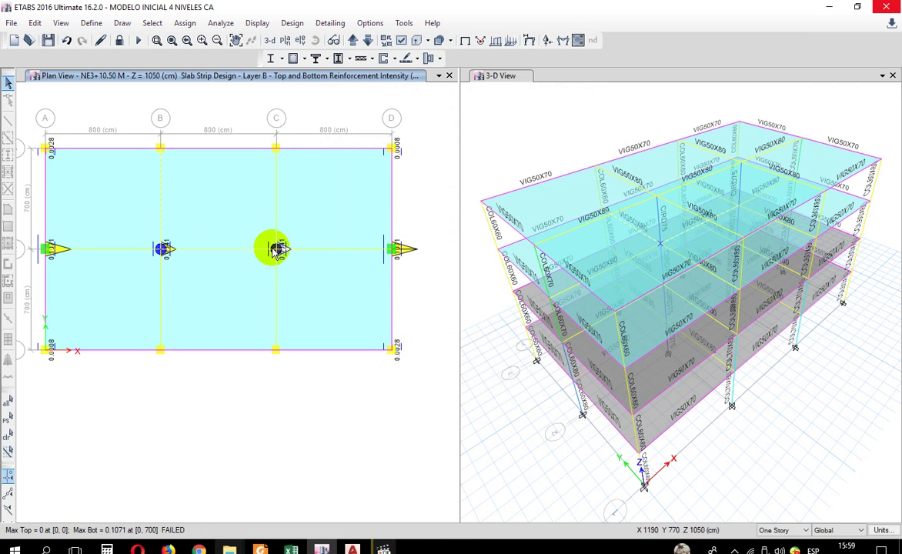
scroll(400, 248, "up", 5)
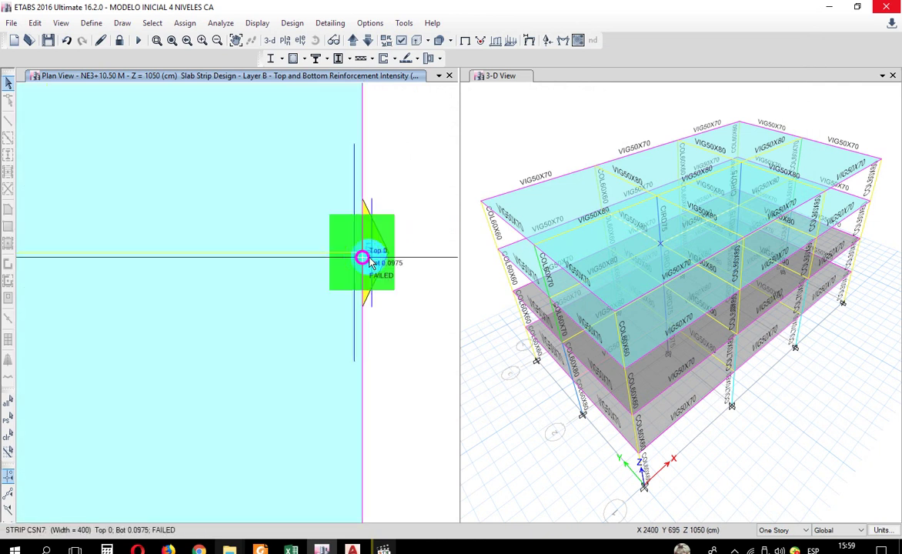
scroll(366, 257, "down", 5)
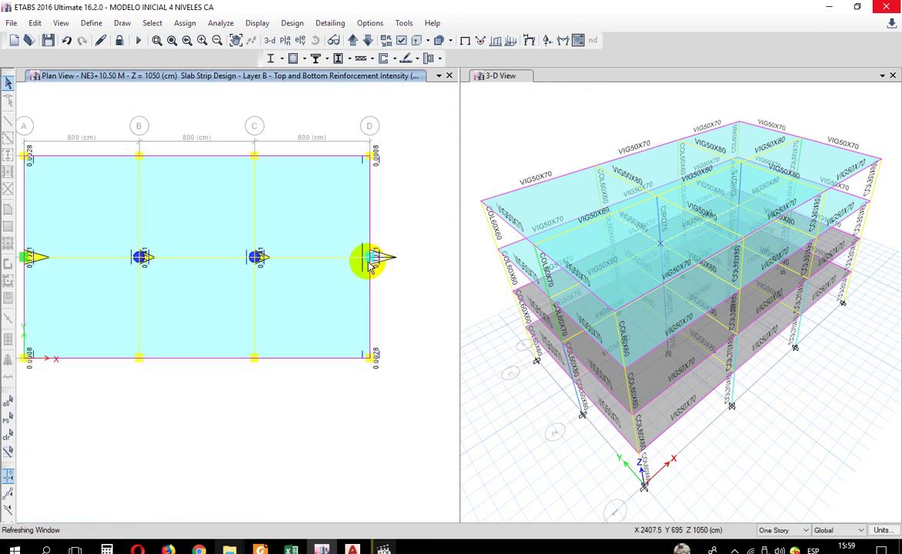
View the Layer B slab strip reinforcement in 3D and in the NE3+10.50 M plan, ending in 3D.
left_click(270, 40)
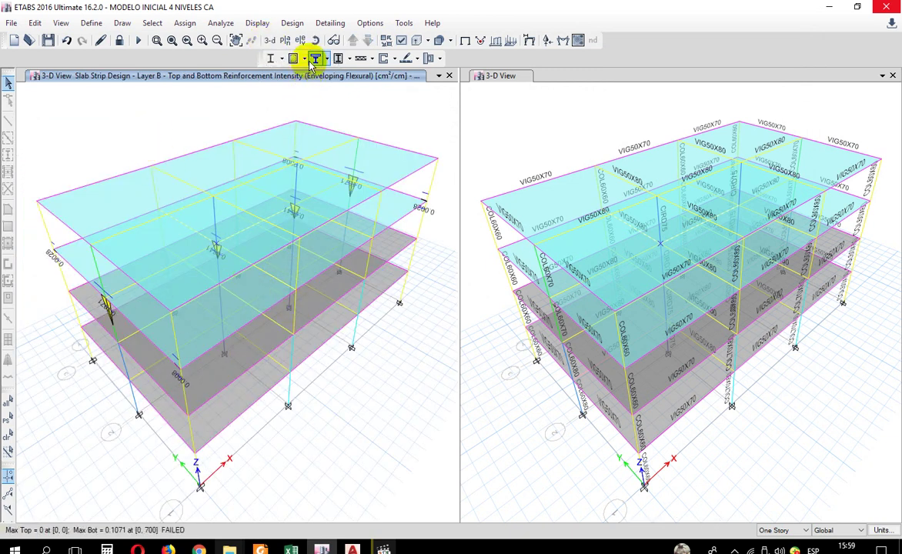
left_click(283, 41)
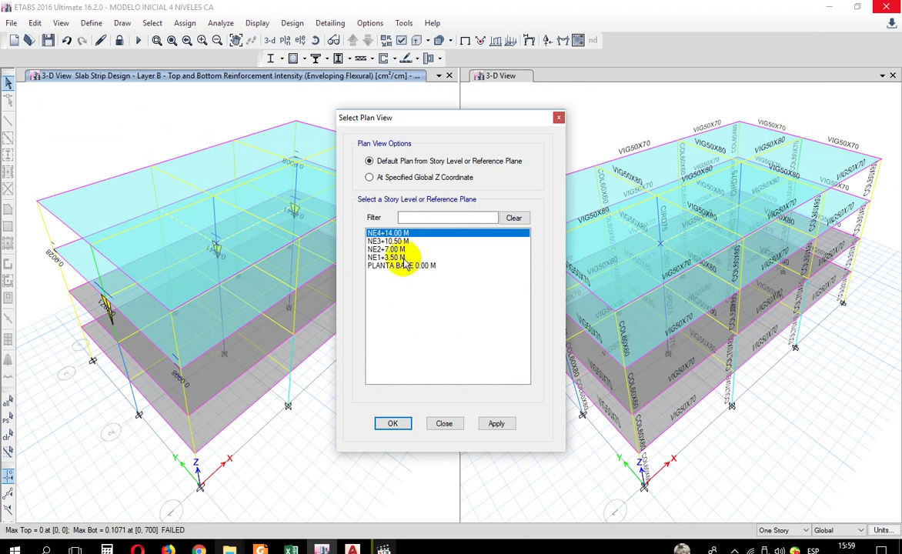
left_click(403, 246)
left_click(497, 423)
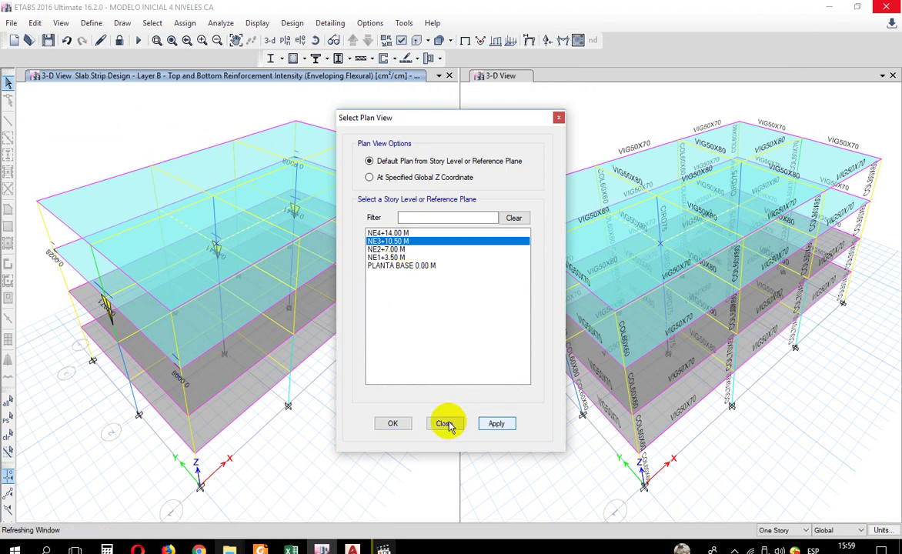
left_click(446, 422)
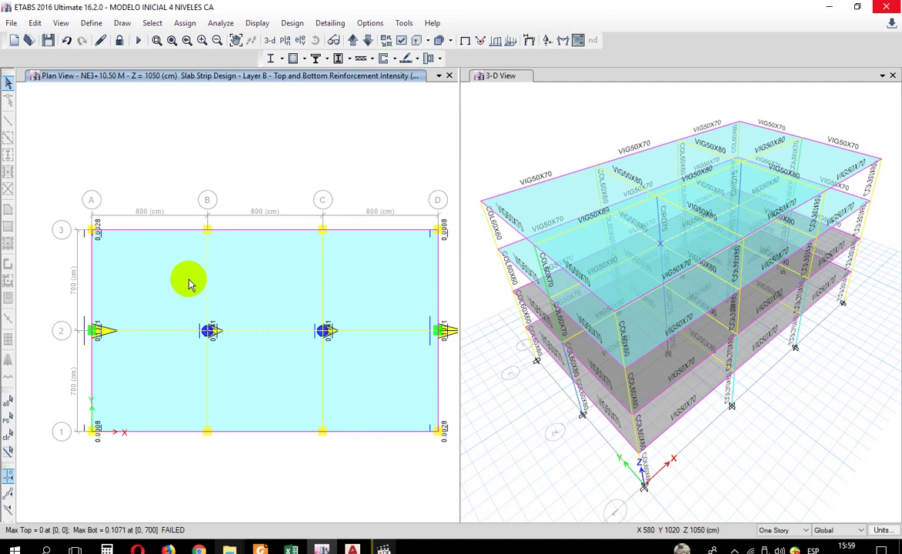
left_click(269, 40)
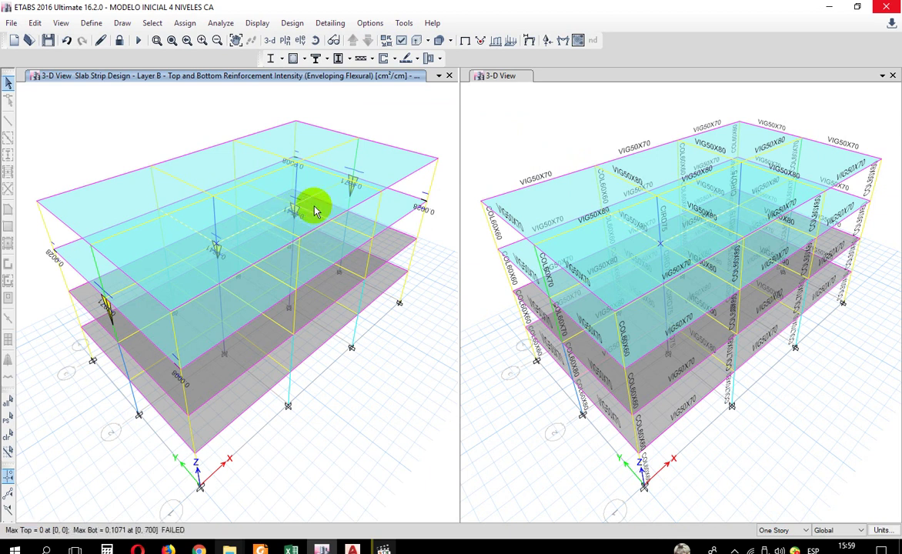
left_click(375, 185)
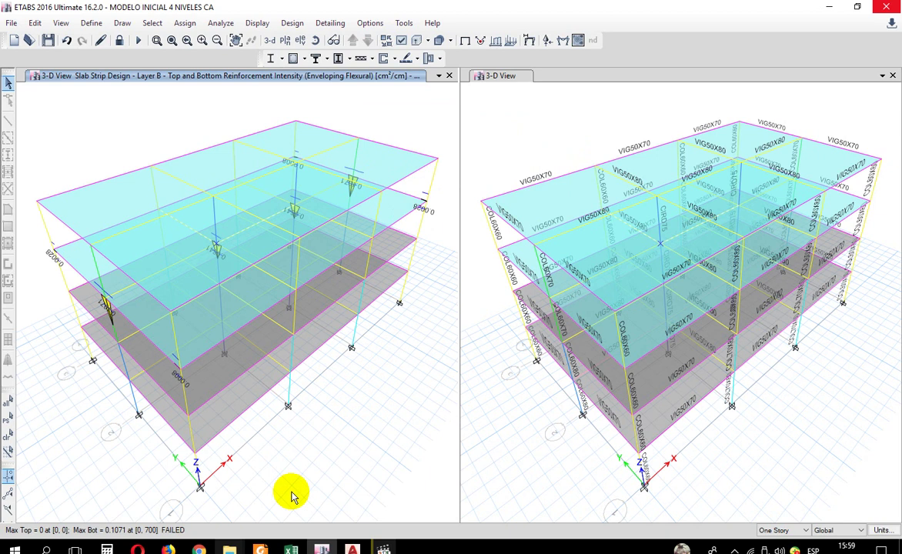
Switch to the Excel workbook InterpretacionCSI-Resultados.xlsx and display the sheet Armado de Acero en Vigas.
mouse_move(290, 549)
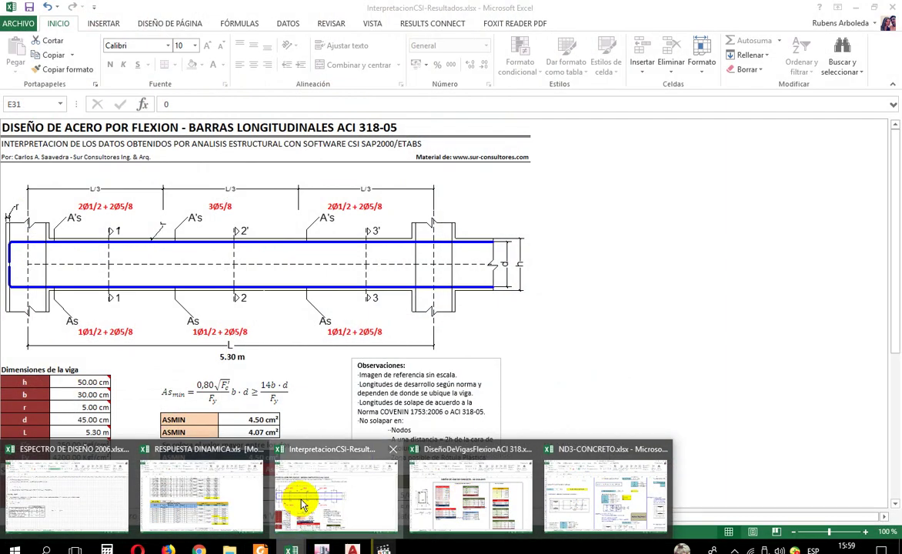
left_click(298, 502)
scroll(227, 264, "down", 3)
scroll(258, 254, "down", 3)
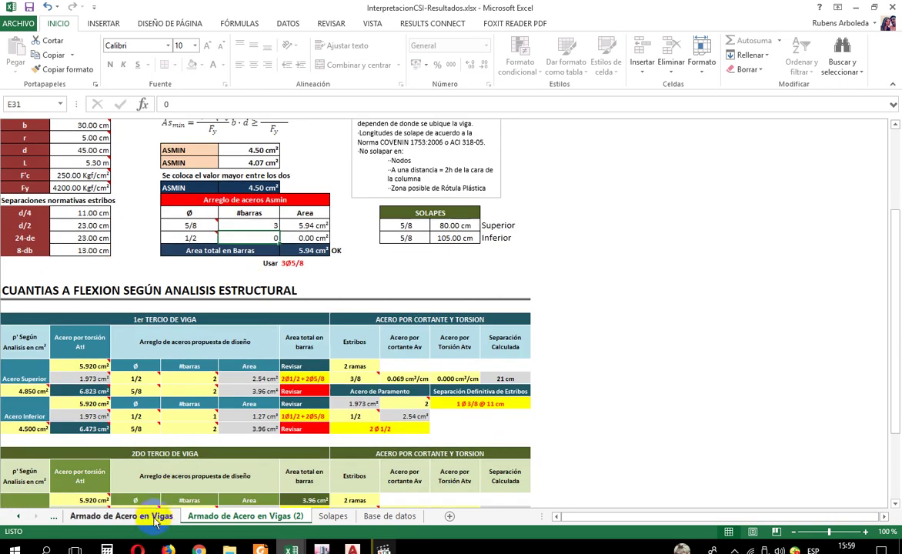
left_click(160, 516)
scroll(281, 229, "up", 5)
scroll(308, 229, "up", 6)
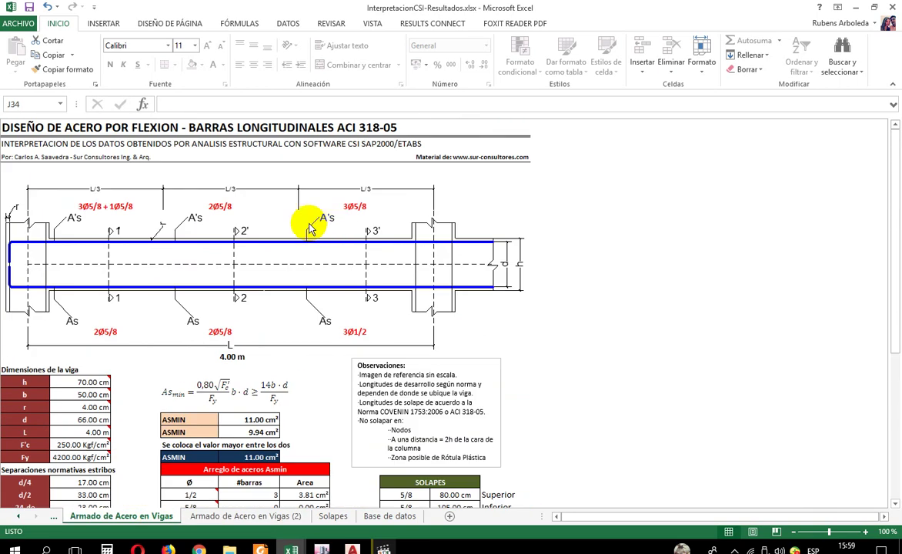
Examine the beam sheet's reinforcement diagram, minimum steel data and flexural steel tables for each third of the beam.
scroll(300, 244, "down", 5)
scroll(302, 242, "up", 5)
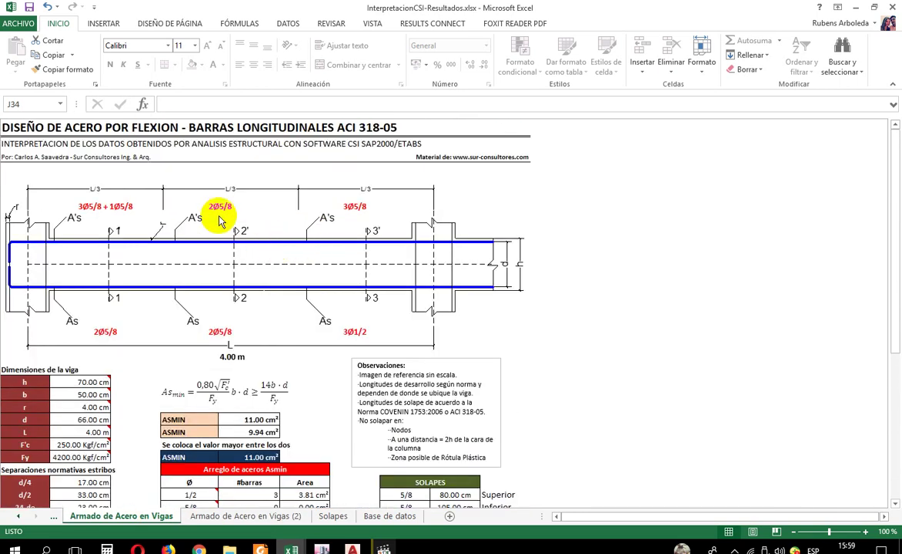
scroll(259, 223, "down", 5)
scroll(231, 246, "up", 2)
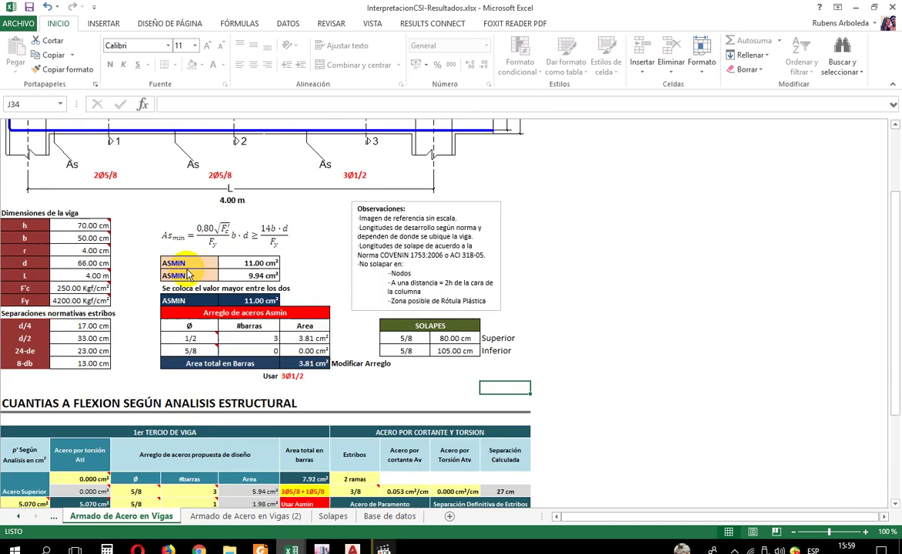
scroll(83, 276, "up", 1)
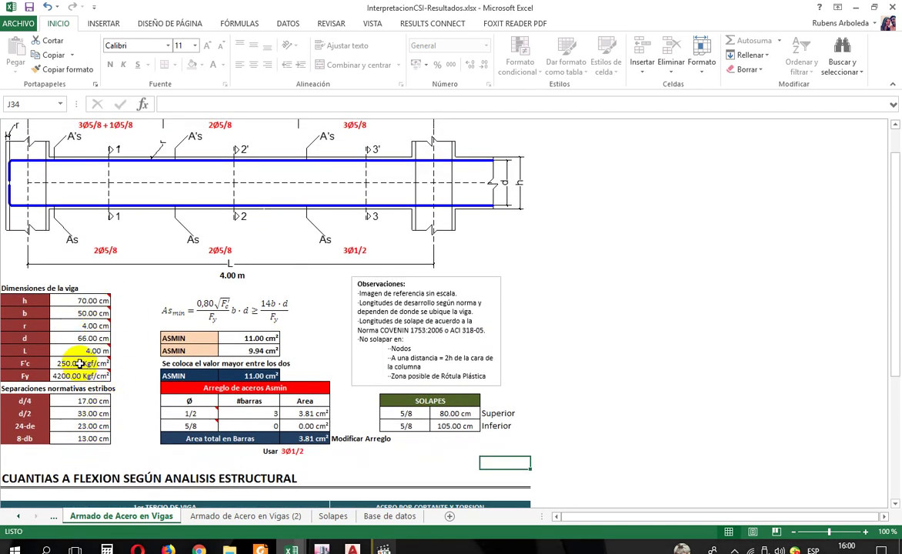
scroll(145, 346, "up", 1)
scroll(223, 373, "down", 7)
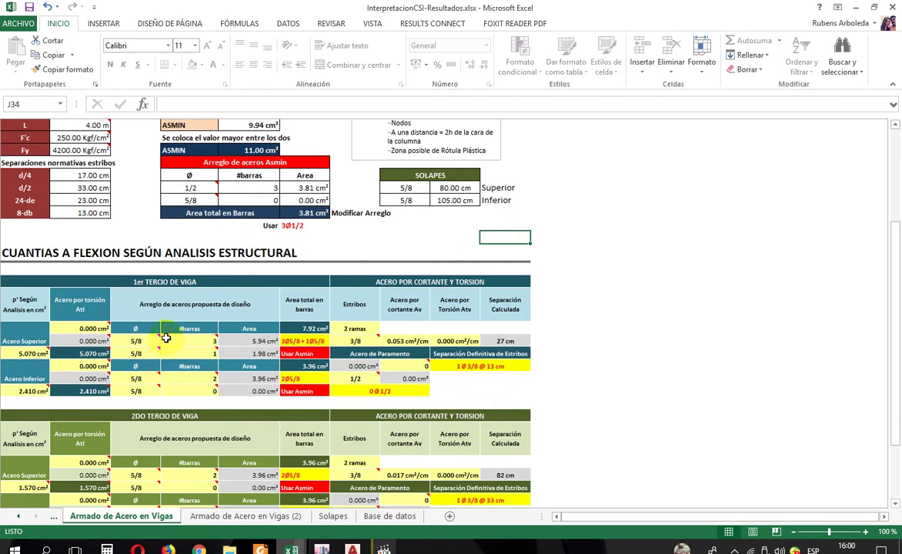
scroll(161, 307, "up", 2)
scroll(174, 306, "down", 2)
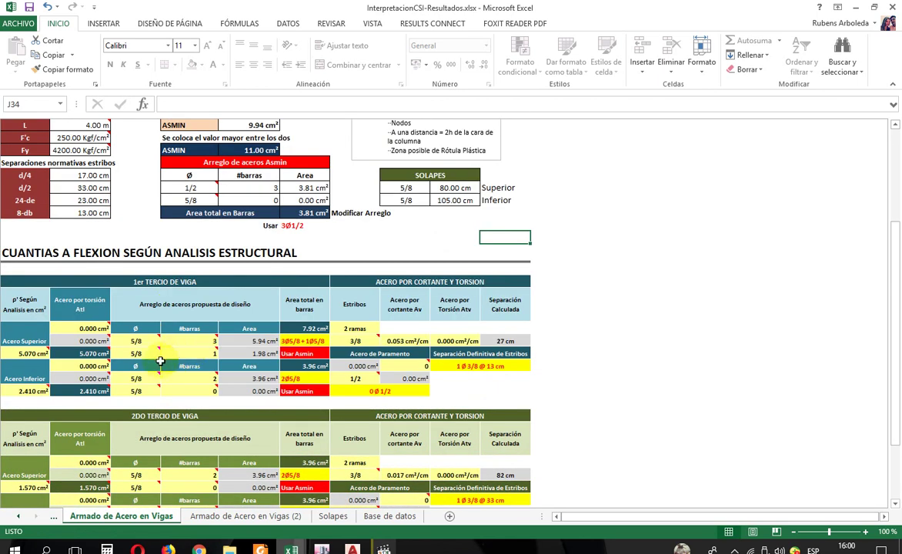
scroll(147, 321, "up", 8)
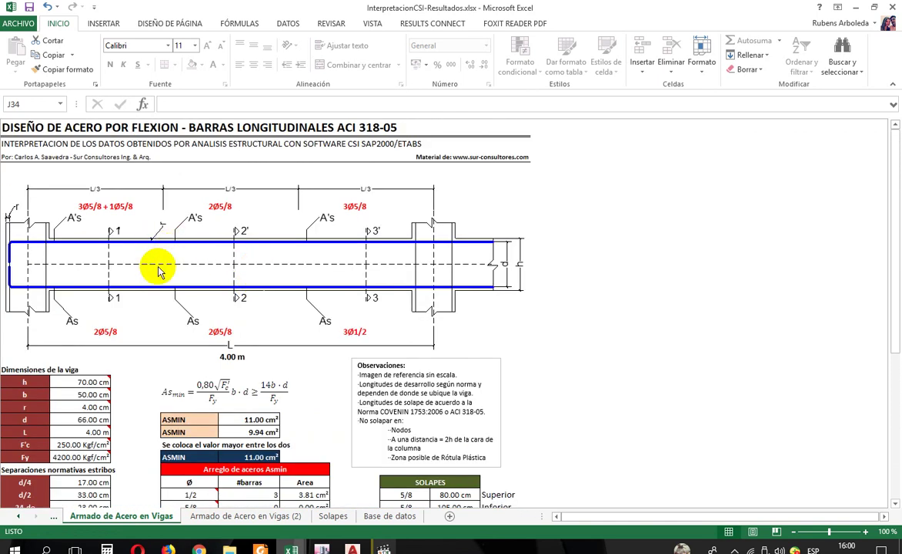
Consult the minimum lap splice table in the Solapes sheet and return to Armado de Acero en Vigas.
left_click(334, 516)
scroll(351, 344, "up", 10)
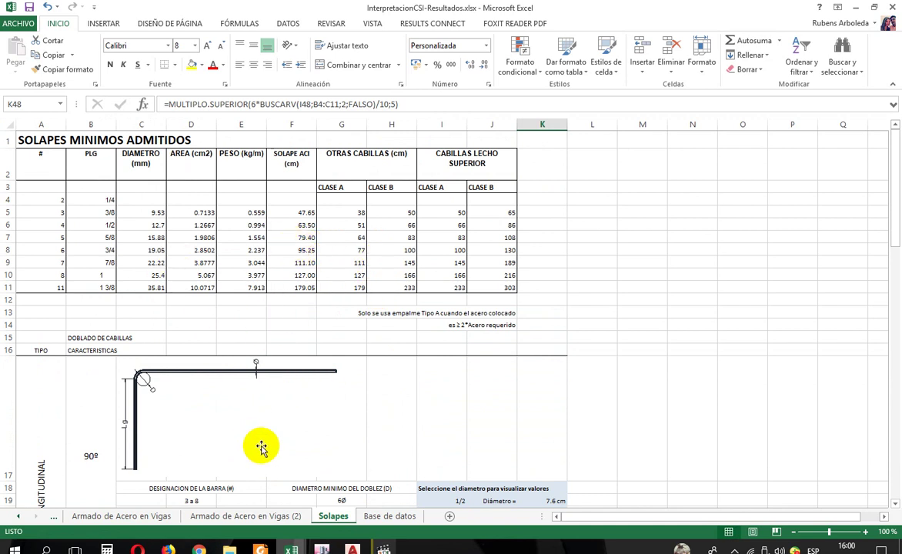
left_click(174, 516)
scroll(384, 331, "down", 2)
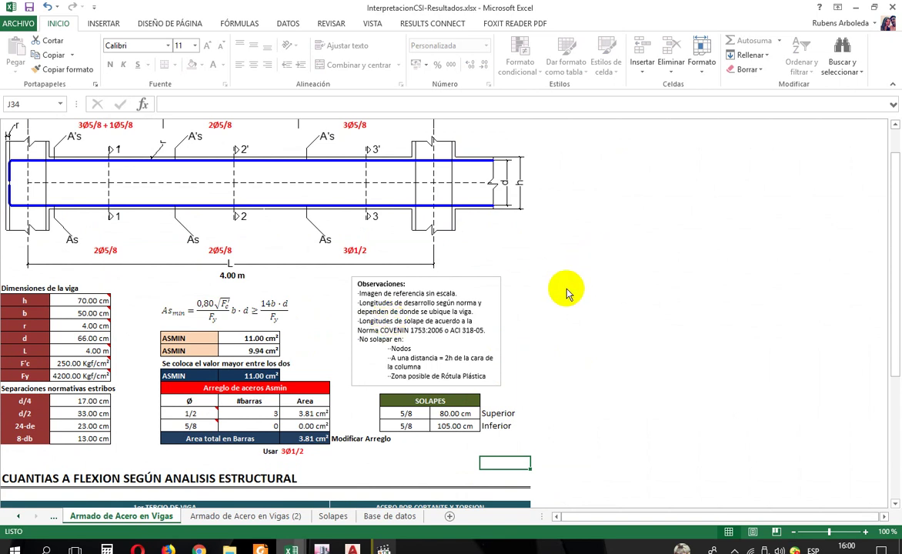
Switch back to ETABS and replace the strip design results with the undeformed 3D model.
left_click(324, 551)
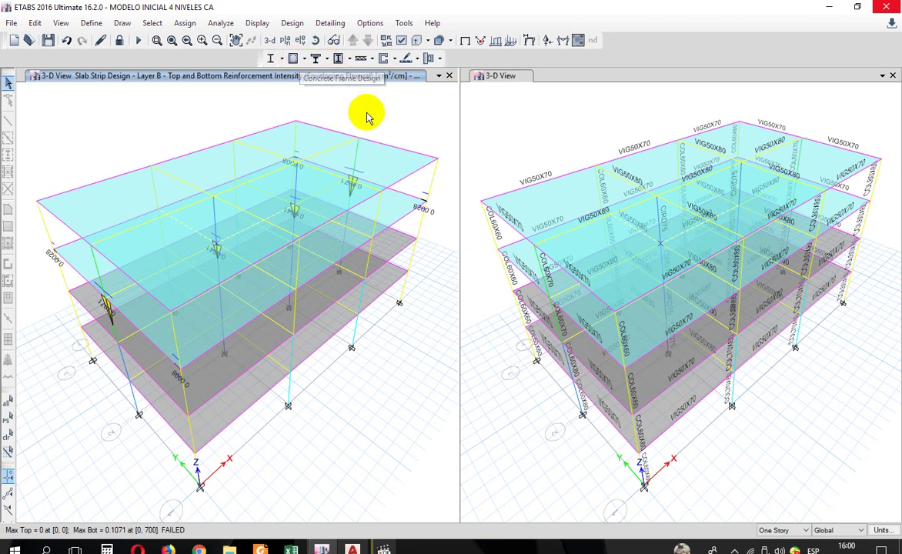
left_click(465, 40)
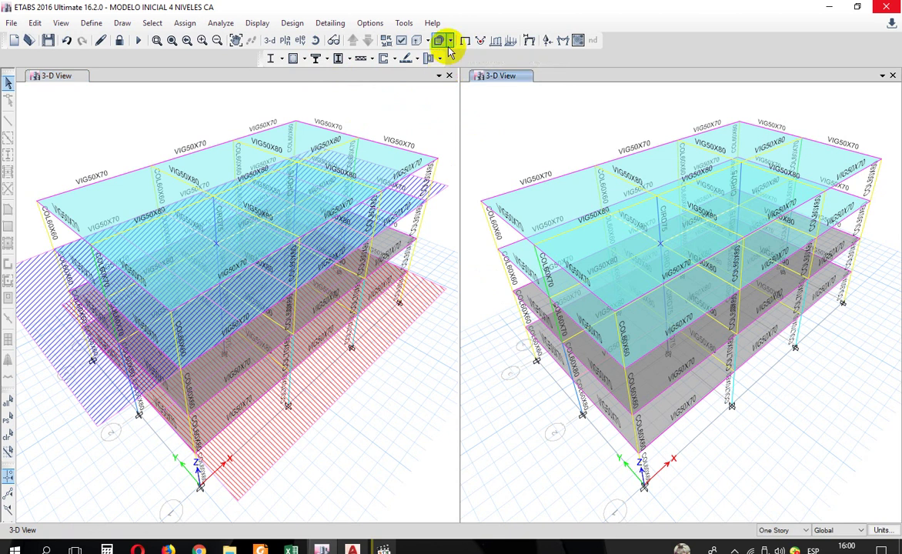
left_click(497, 137)
left_click(439, 125)
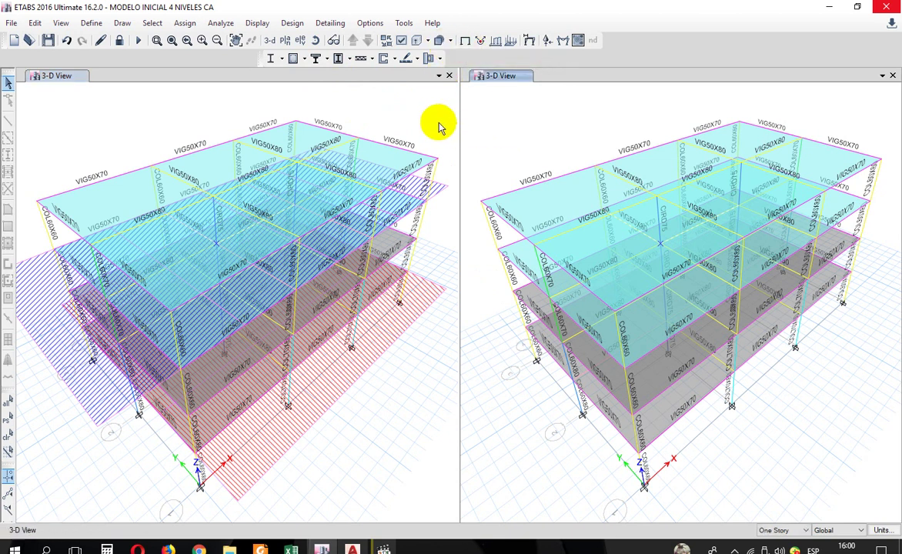
Turn off the width display of the design strips in the 3D view.
left_click(428, 41)
left_click(401, 43)
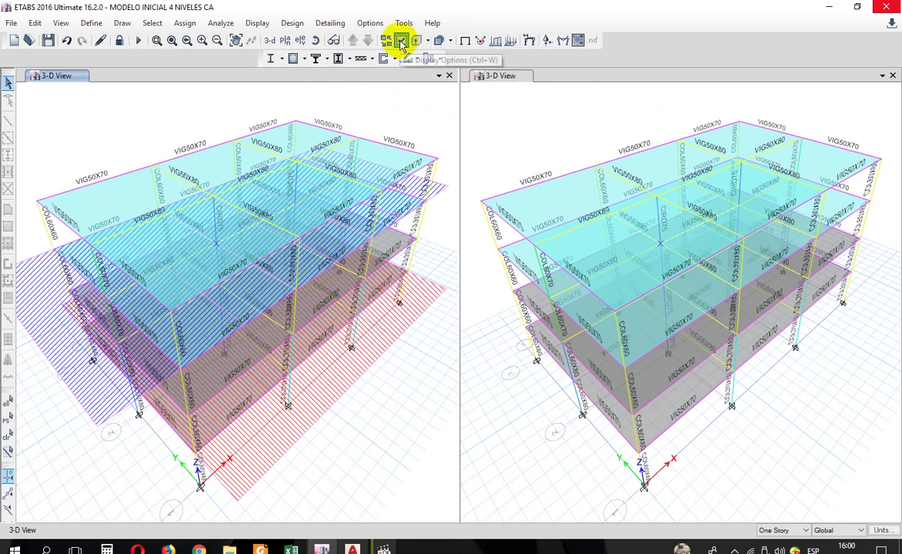
left_click(401, 44)
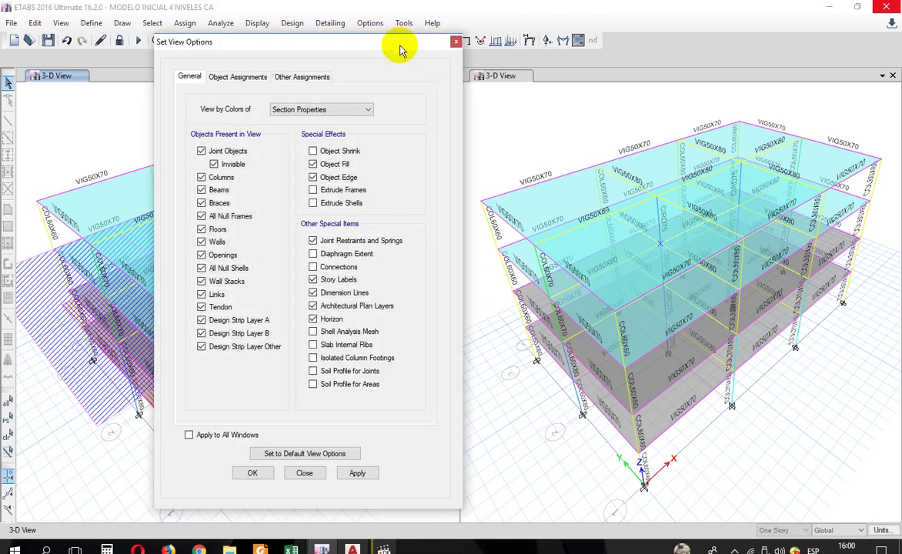
left_click(322, 75)
left_click(206, 237)
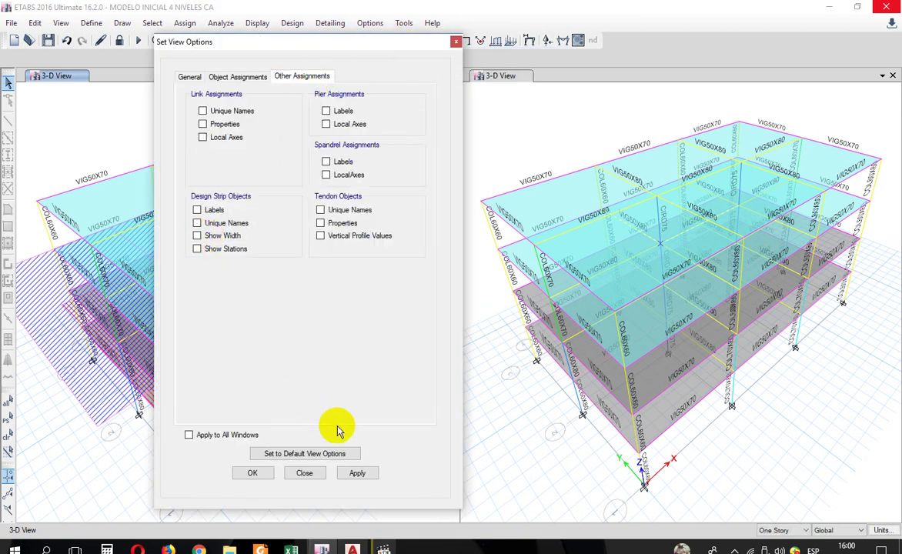
left_click(355, 473)
left_click(305, 473)
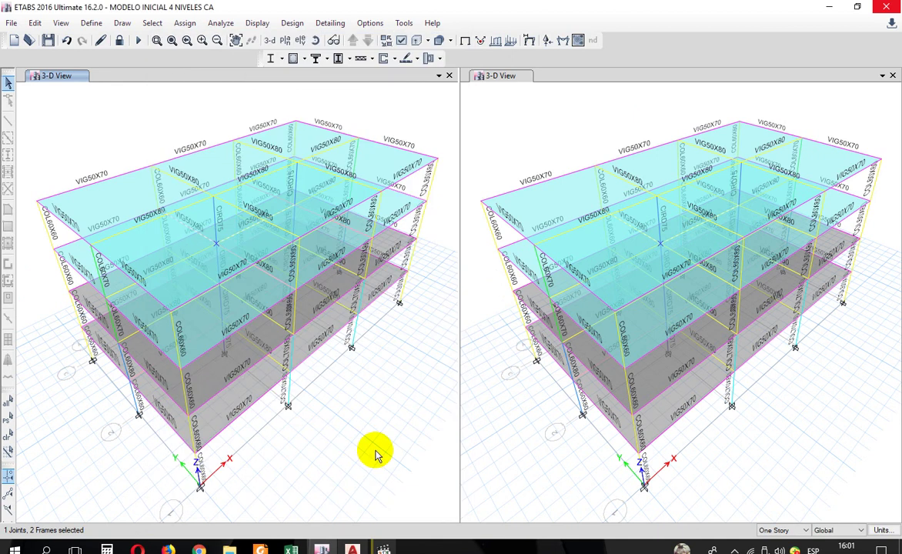
Check which load combinations are assigned to the concrete frame design.
left_click(295, 59)
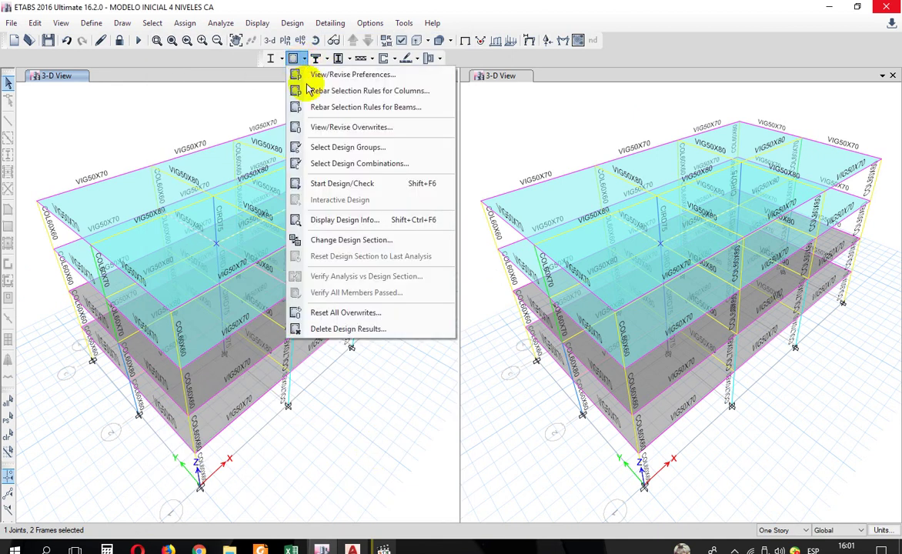
left_click(342, 164)
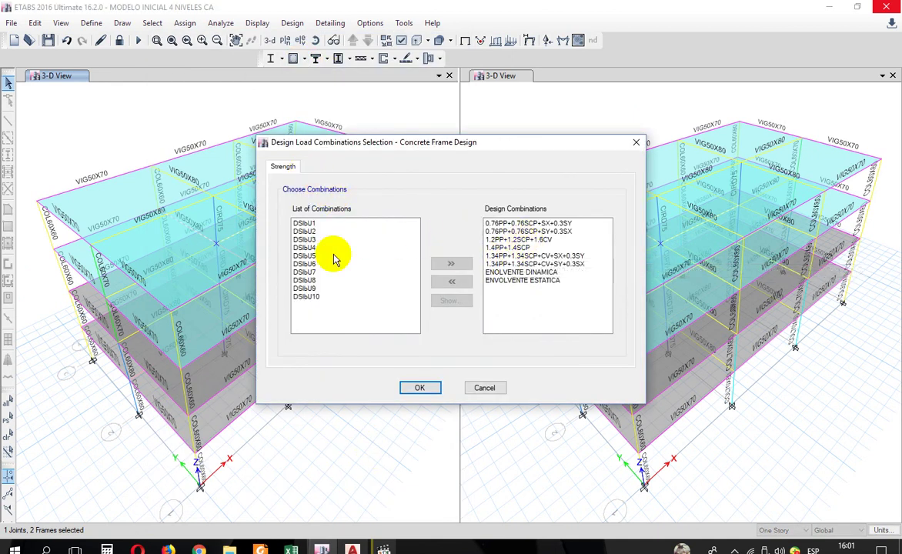
left_click(430, 386)
Delete the default load combinations DSlbU1 through DSlbU10 from the model's combination definitions.
left_click(91, 23)
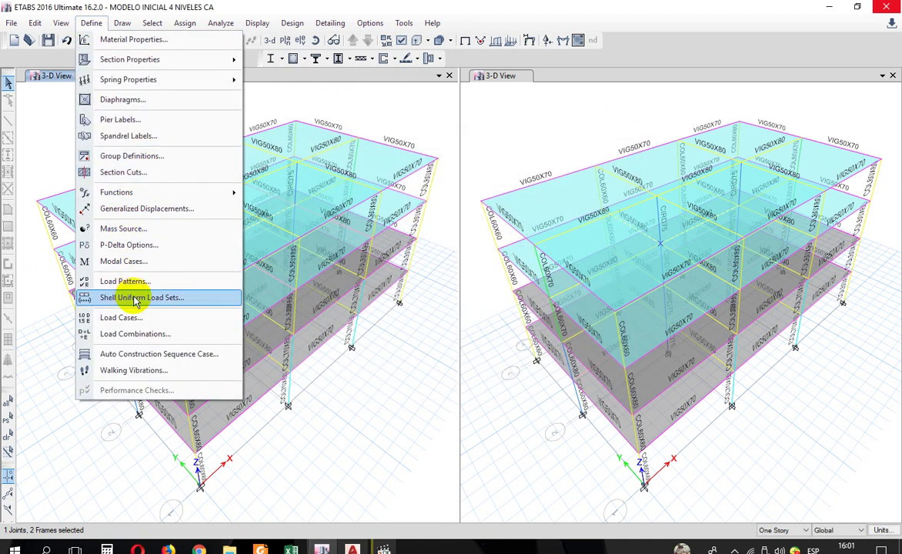
left_click(136, 333)
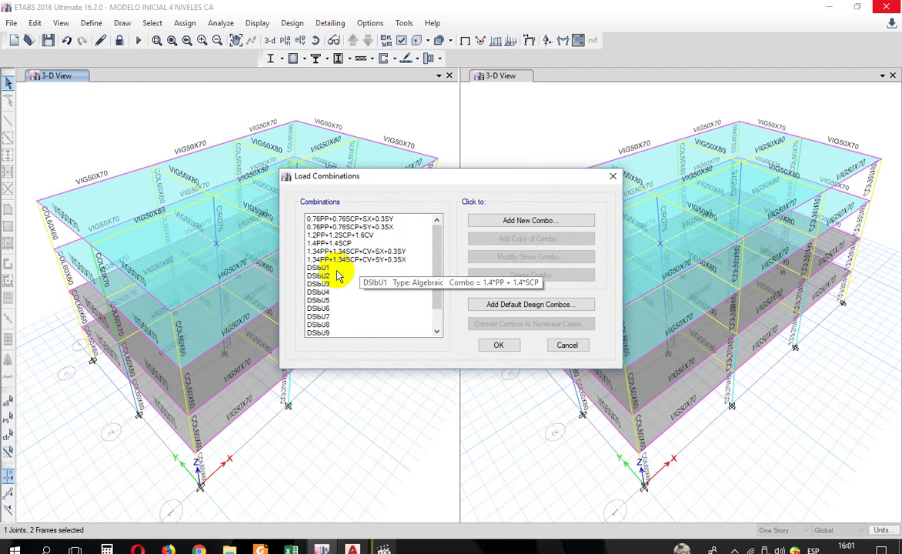
left_click_drag(331, 267, 332, 316)
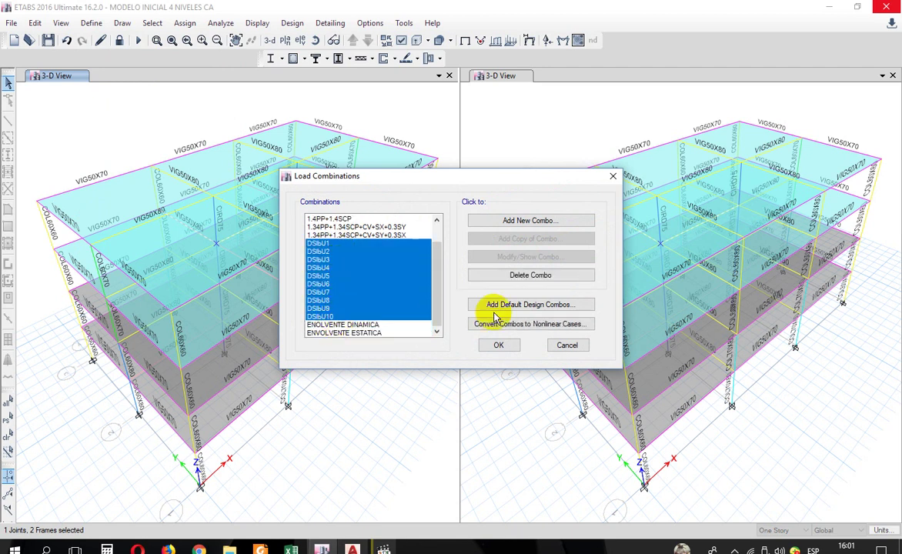
left_click(530, 276)
left_click(489, 344)
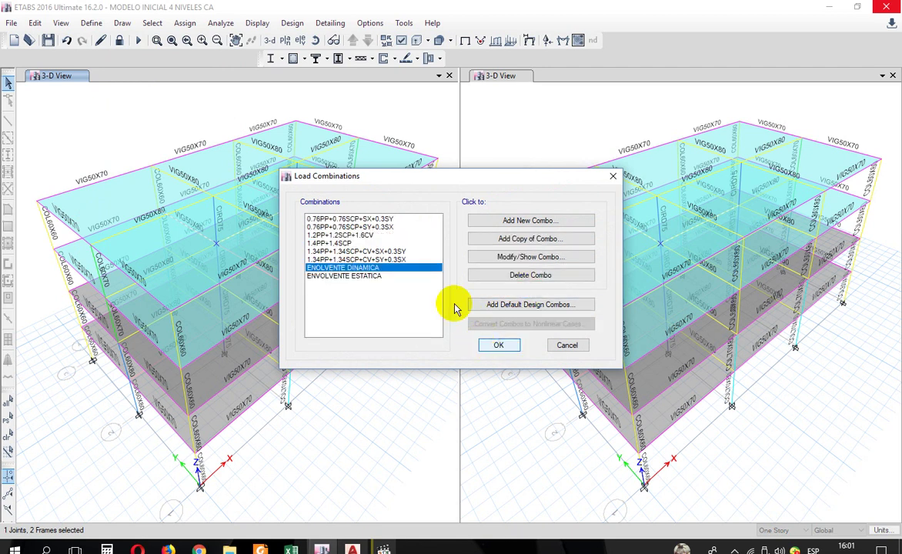
Recheck the concrete frame design combinations and start the design check of the concrete frames.
left_click(300, 60)
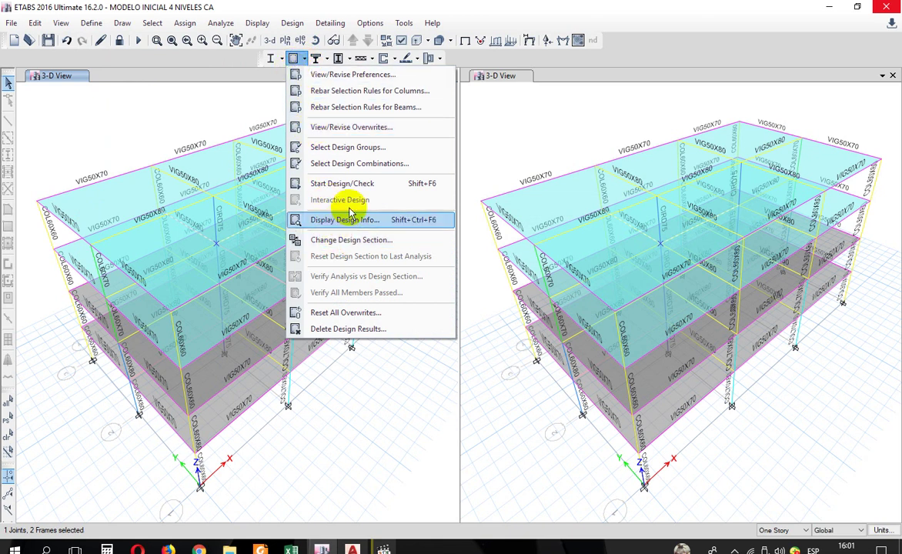
left_click(347, 163)
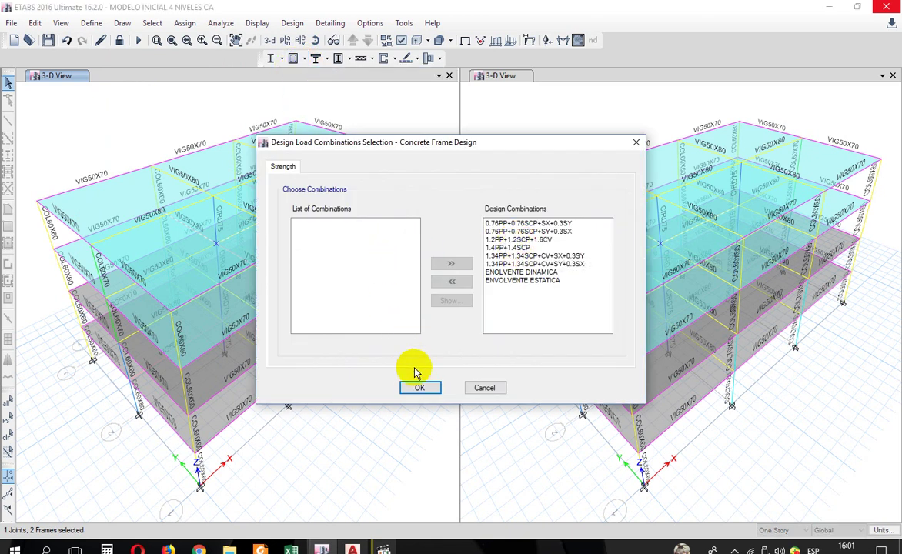
left_click(419, 382)
left_click(294, 61)
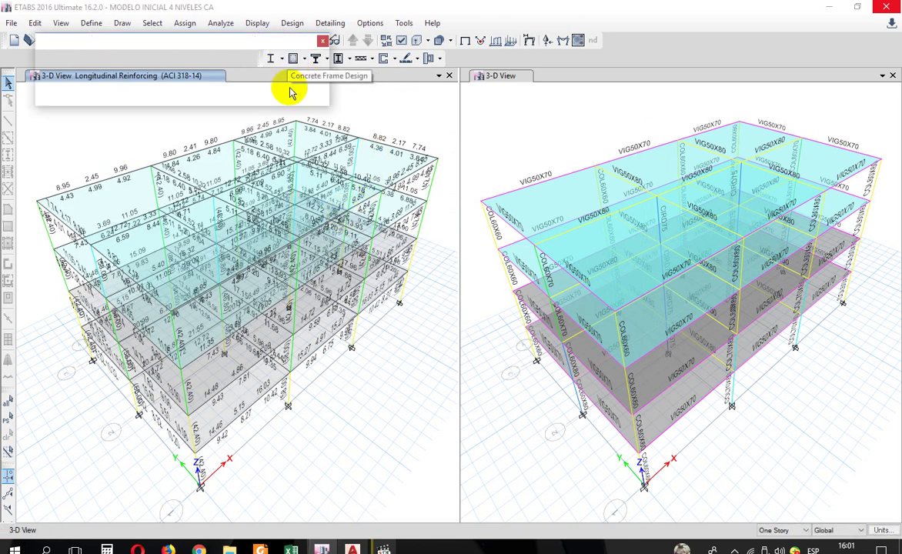
left_click(293, 58)
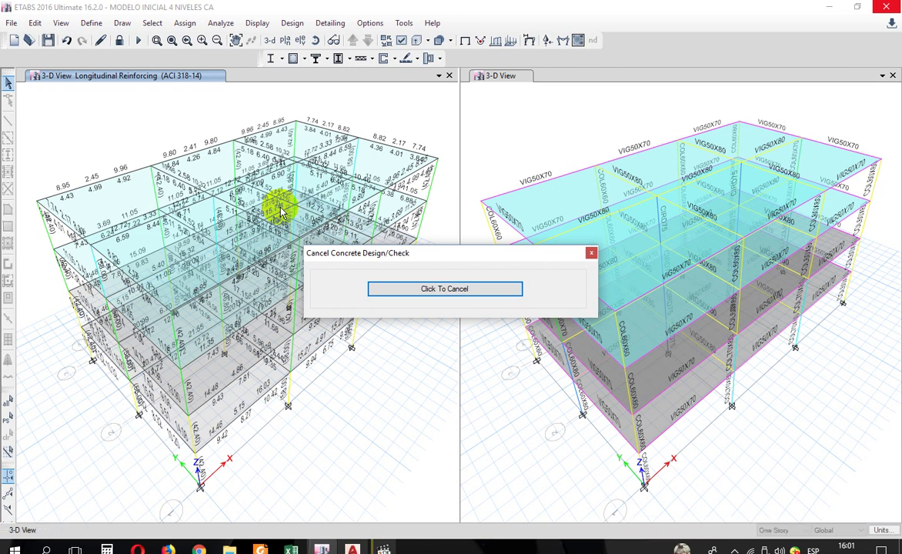
Show the longitudinal reinforcing results in the elevation view of grid A.
left_click(293, 59)
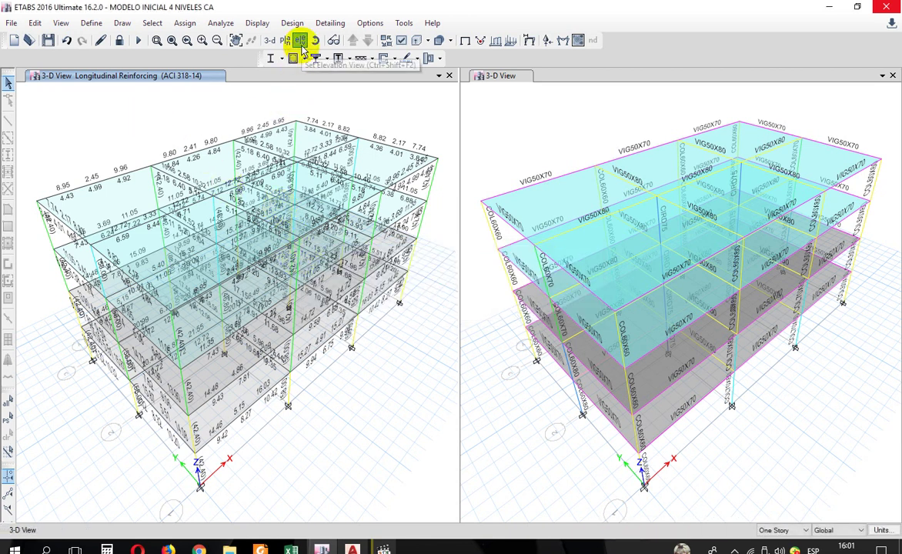
left_click(497, 429)
left_click(445, 429)
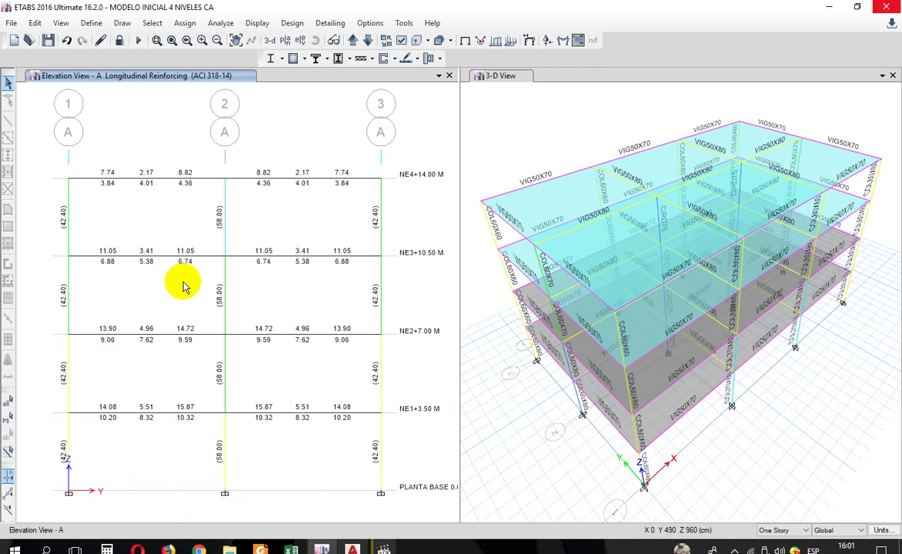
Set the concrete frame design output on elevation A to Shear Reinforcing.
left_click(295, 59)
left_click(331, 221)
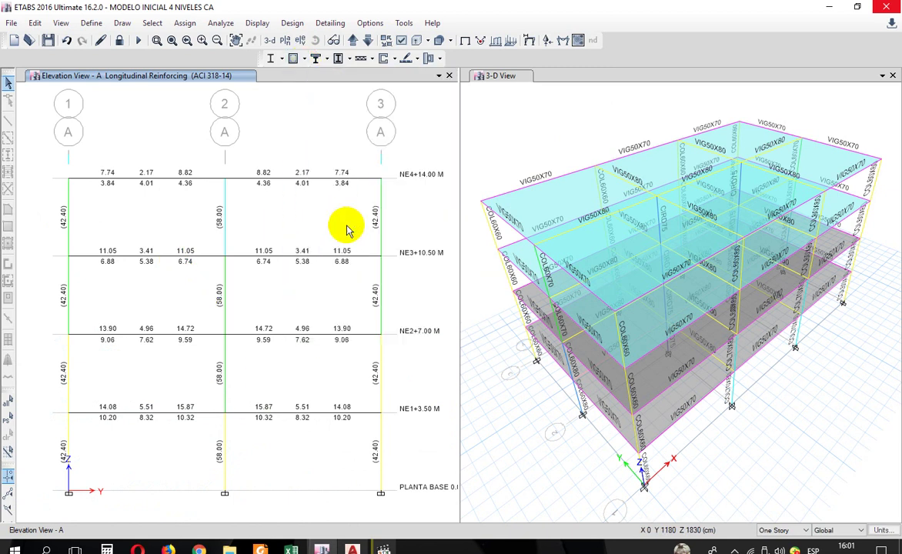
left_click(545, 162)
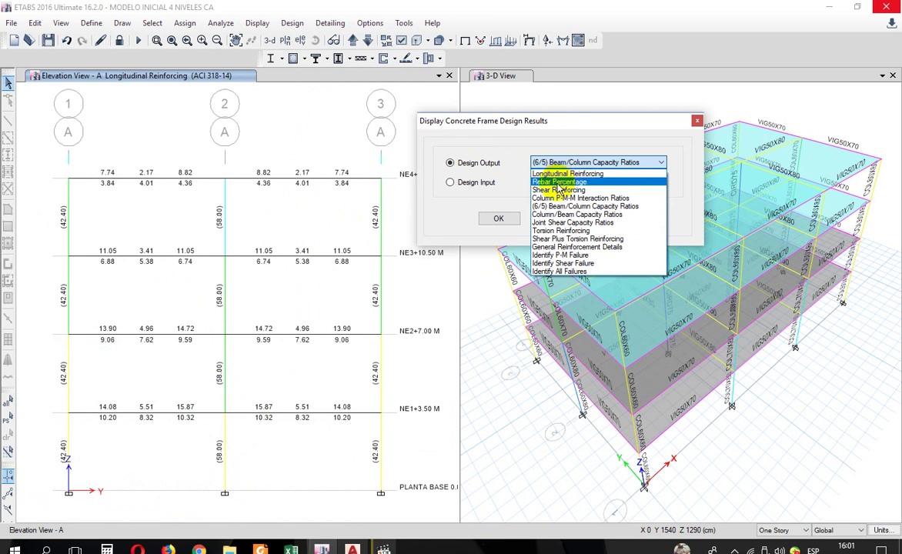
left_click(559, 190)
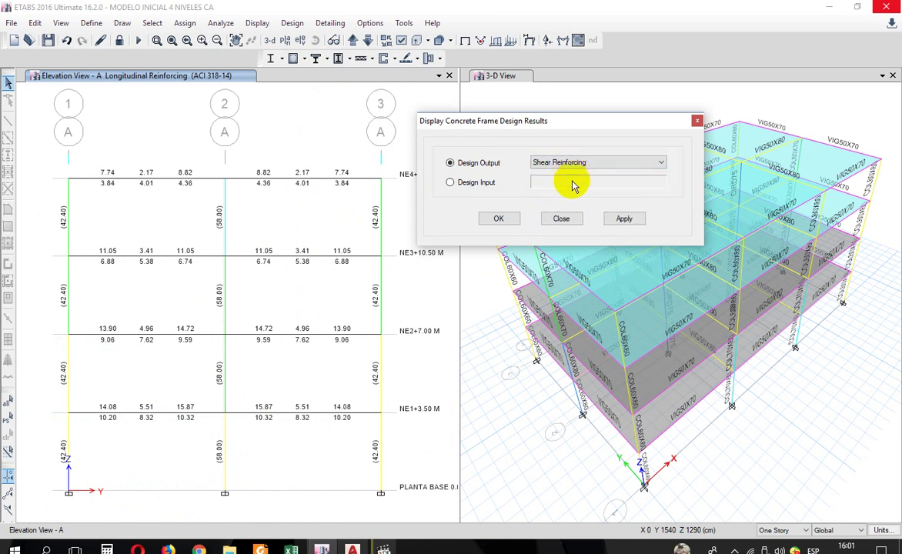
left_click(624, 219)
left_click(562, 219)
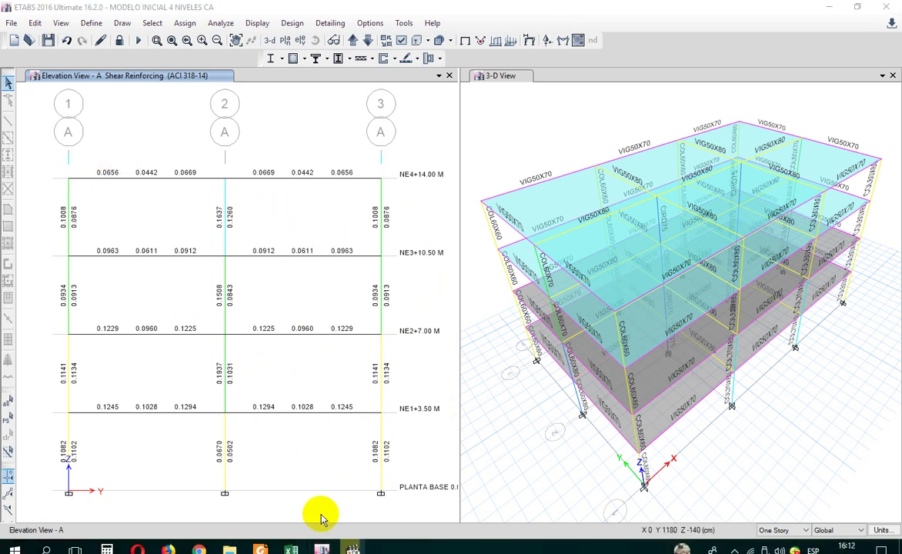
Return to the model and accept the reminder to save it.
mouse_move(322, 548)
left_click(389, 493)
left_click(455, 317)
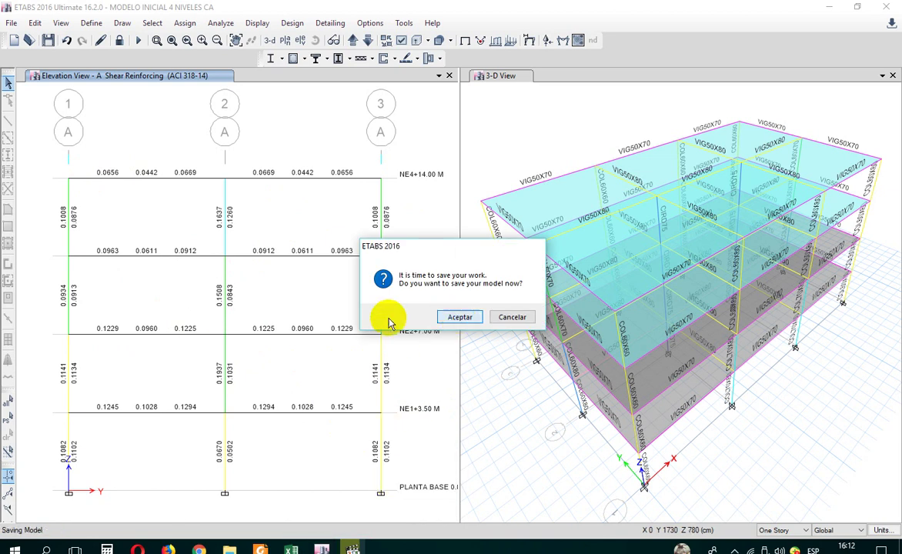
Inspect the design information of the NE4+14.00 M column on axis 2, including its major and minor shear reinforcement.
right_click(241, 231)
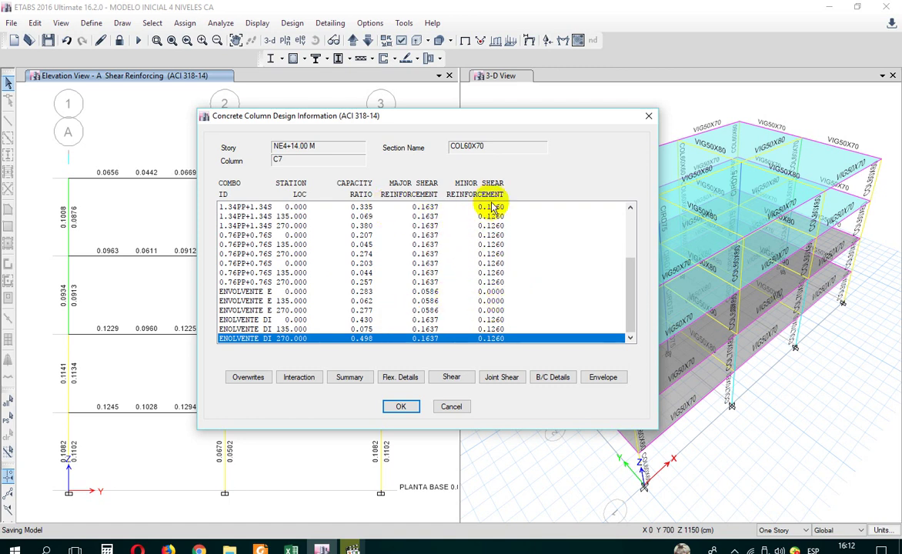
left_click_drag(397, 115, 318, 116)
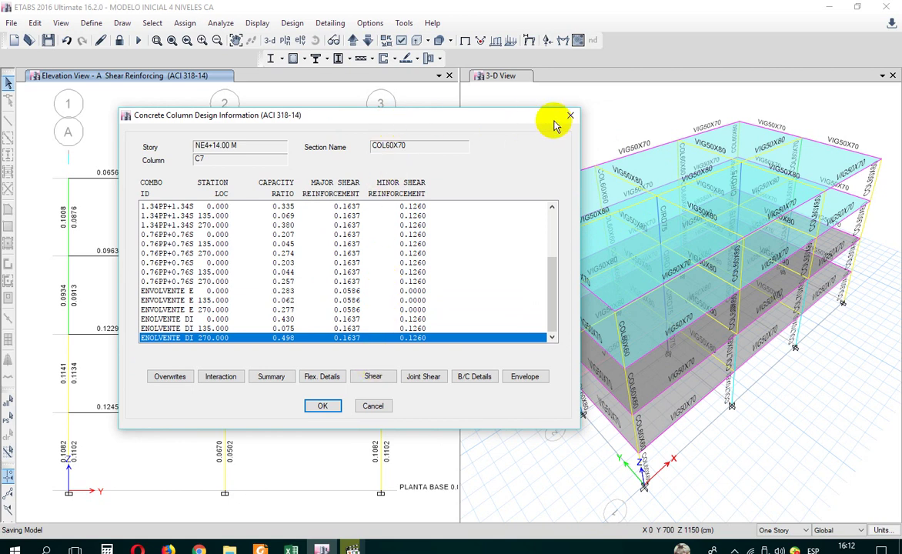
left_click_drag(492, 121, 660, 115)
left_click(729, 111)
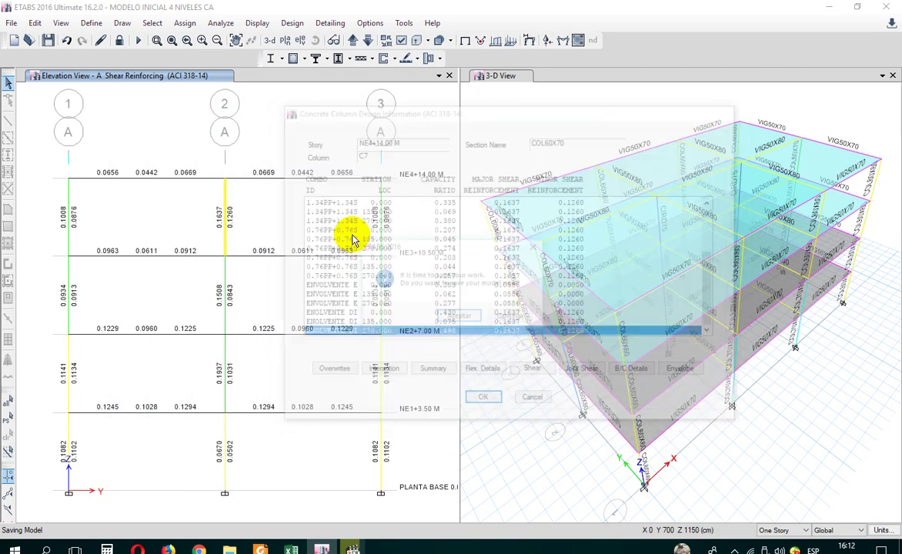
Try to save the model from the save reminder and dismiss the message.
left_click(444, 316)
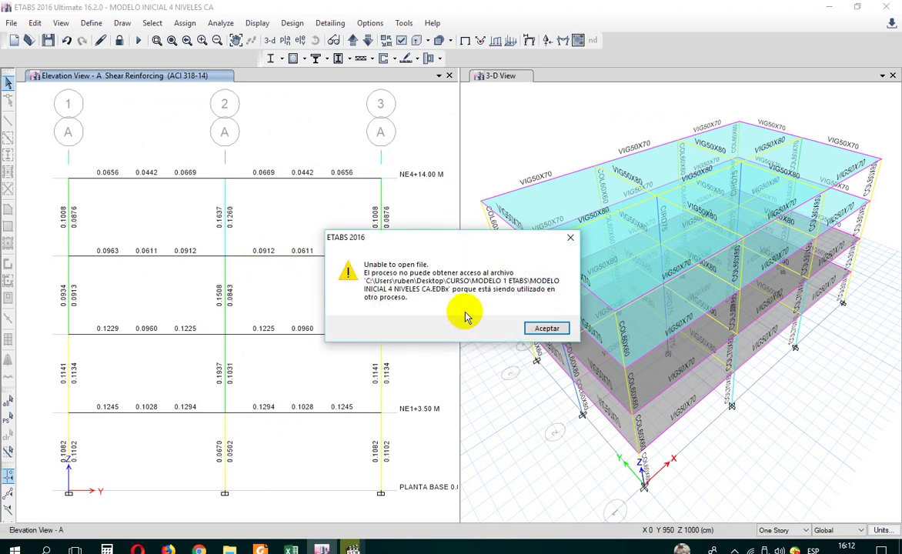
left_click(543, 330)
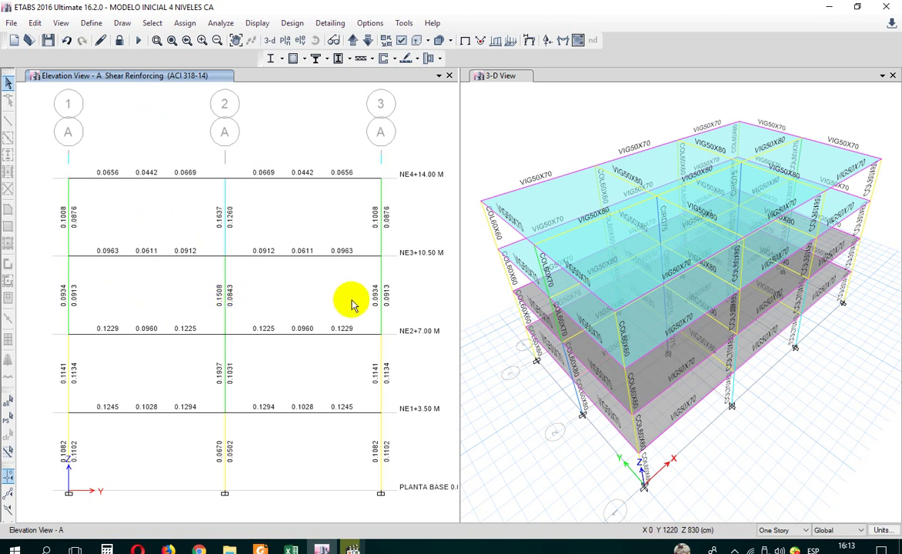
Examine the shear design details of the NE3+10.50 M column on axis 3, and bring back the 3D view.
right_click(385, 300)
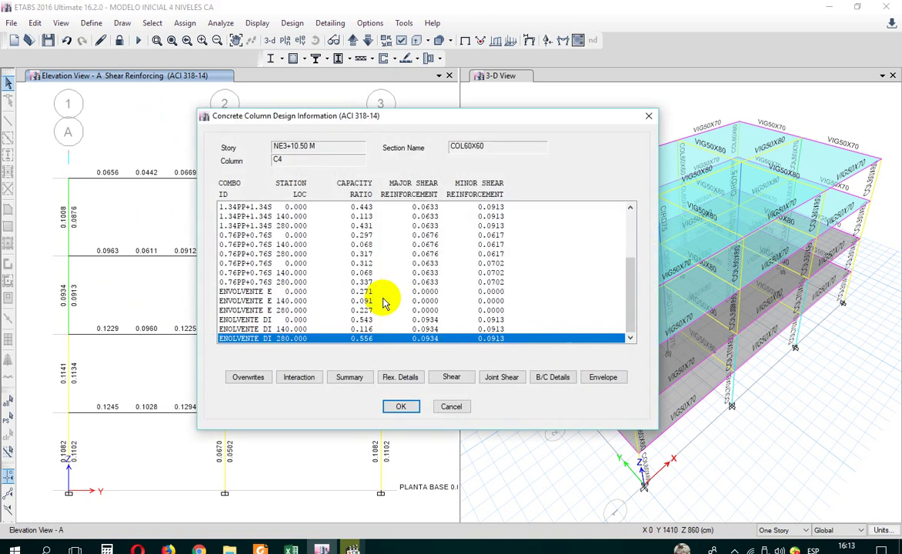
left_click(452, 379)
scroll(447, 261, "down", 10)
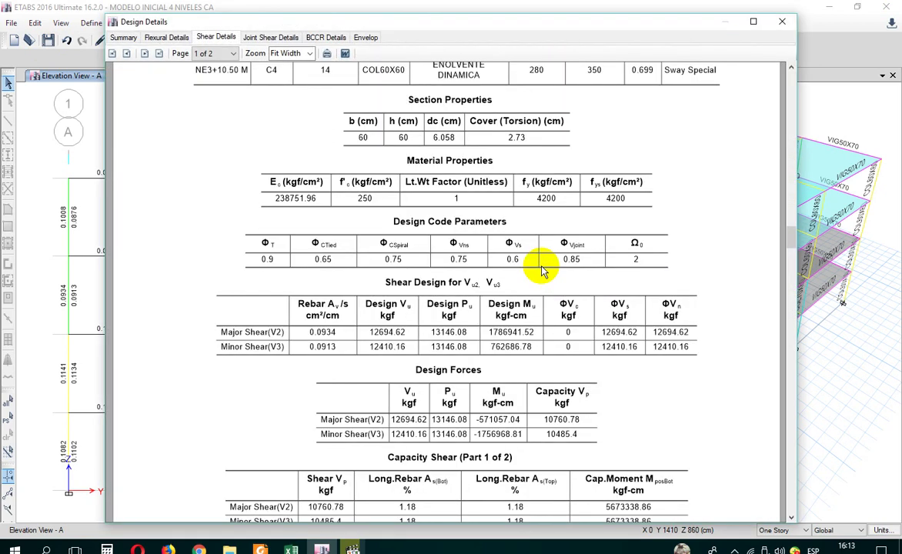
scroll(539, 271, "down", 3)
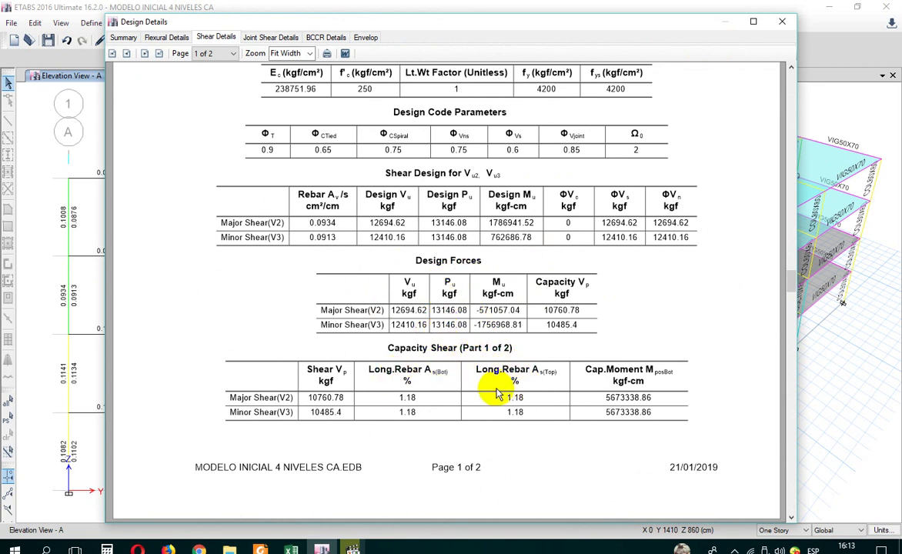
scroll(356, 316, "down", 10)
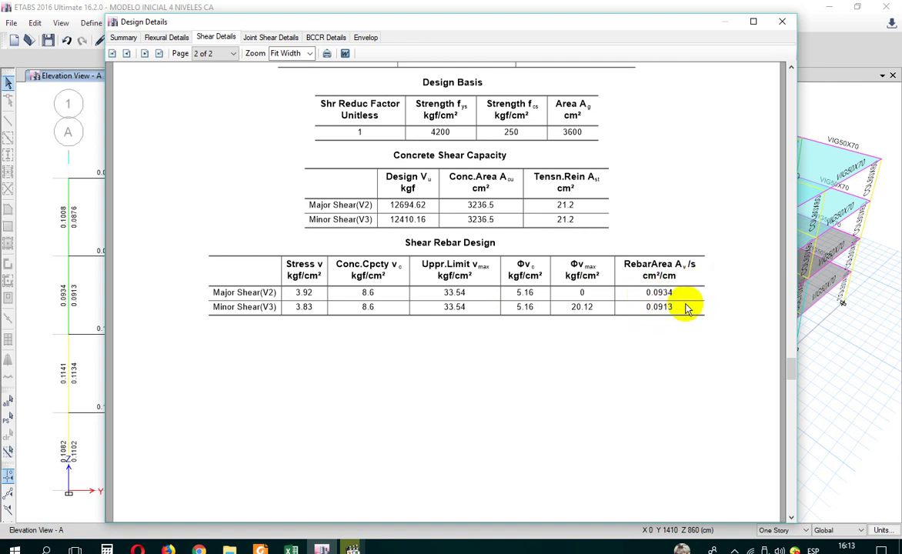
left_click(780, 21)
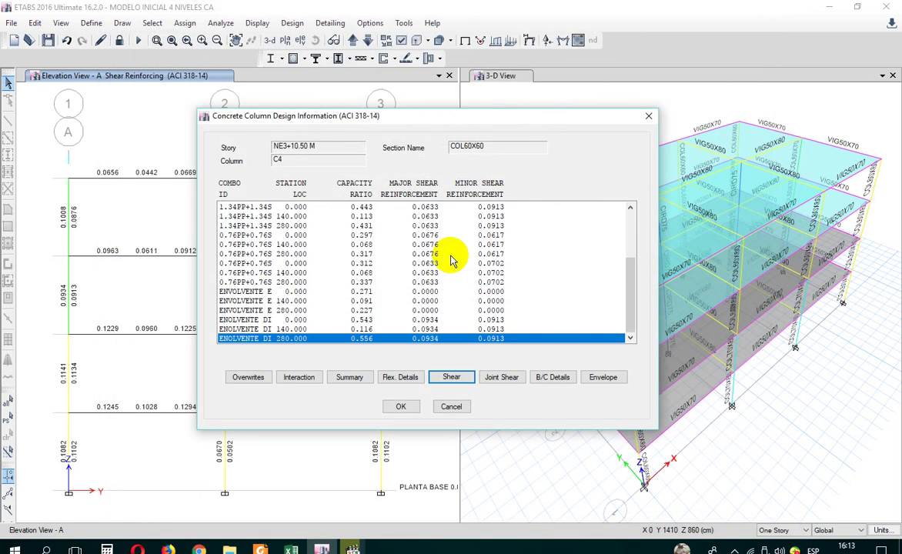
left_click(451, 406)
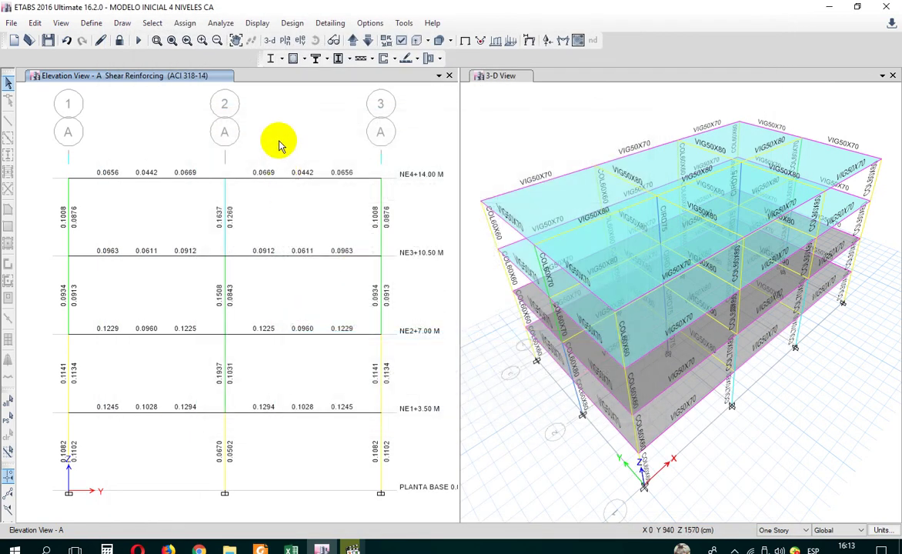
left_click(270, 40)
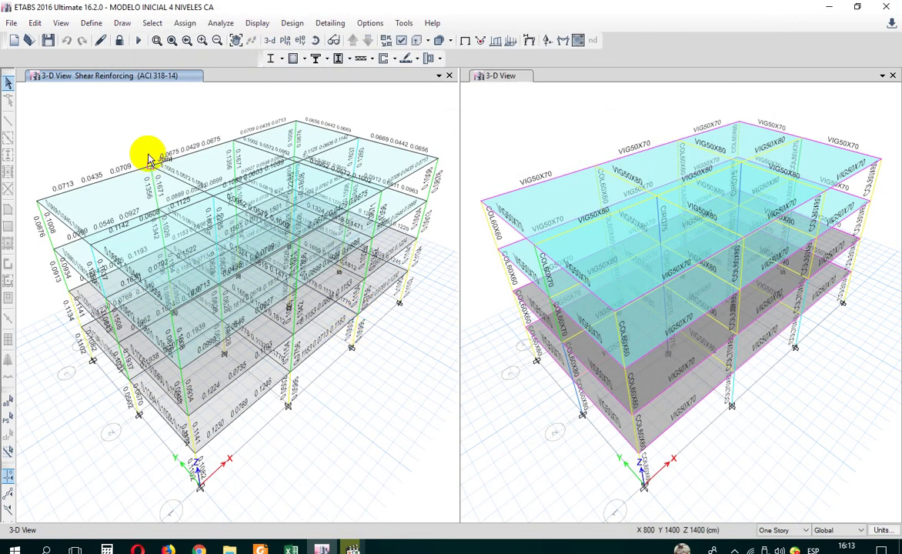